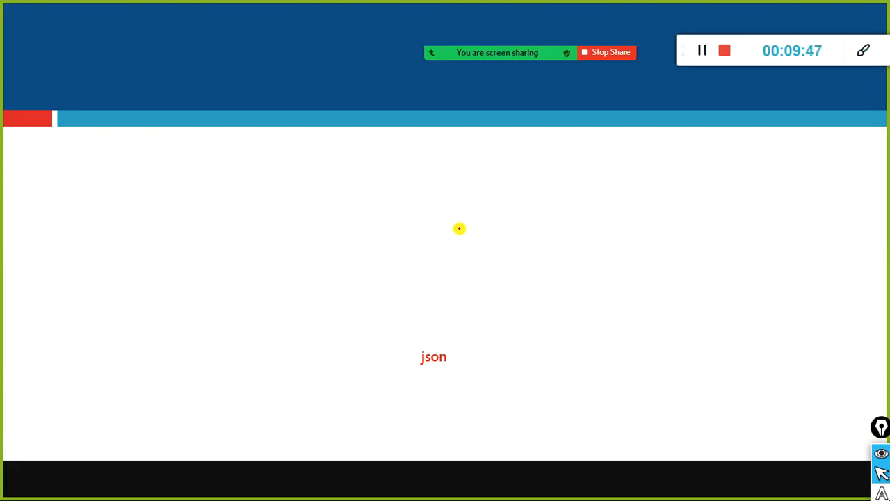
- Switch to Power BI Desktop and start getting data from an OData feed
key(alt+Tab)
key(alt+Tab)
key(alt+Tab)
key(alt+Tab)
key(alt+Tab)
key(alt+Tab)
key(alt+Tab)
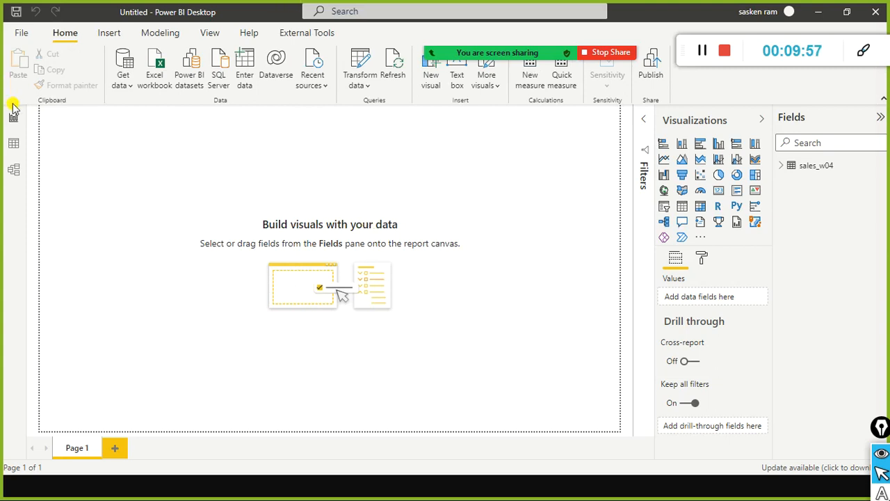
click(134, 84)
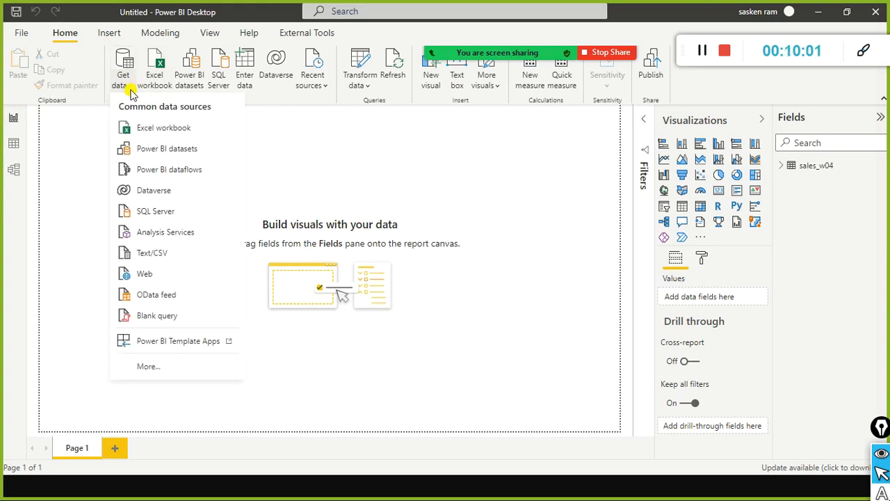
click(150, 298)
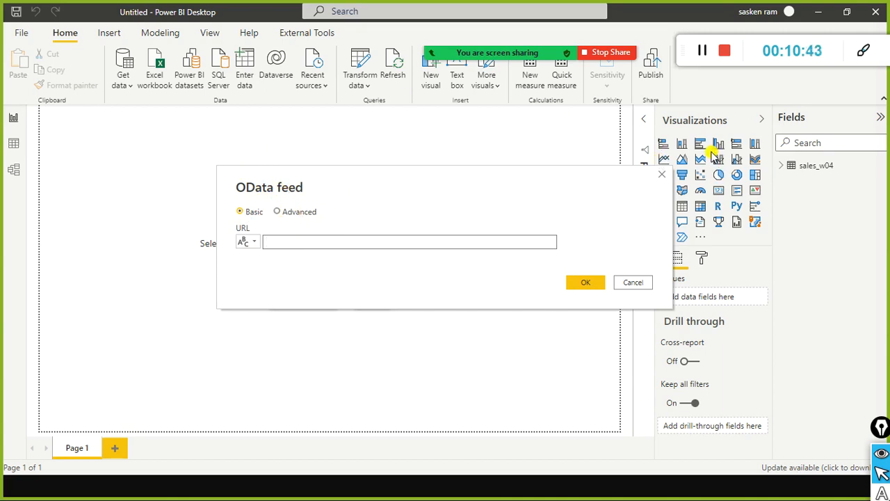
click(286, 244)
text(http)
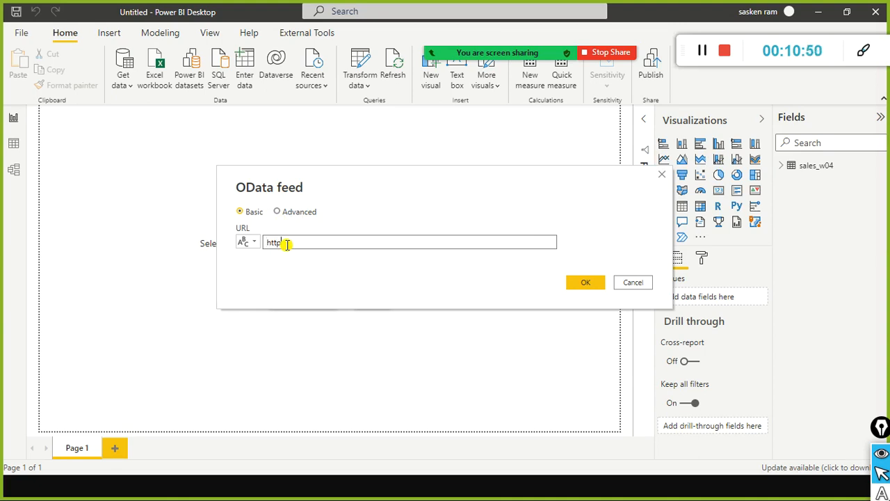
text(t)
key(BackSpace)
text(//services.odata.org/northwind/)
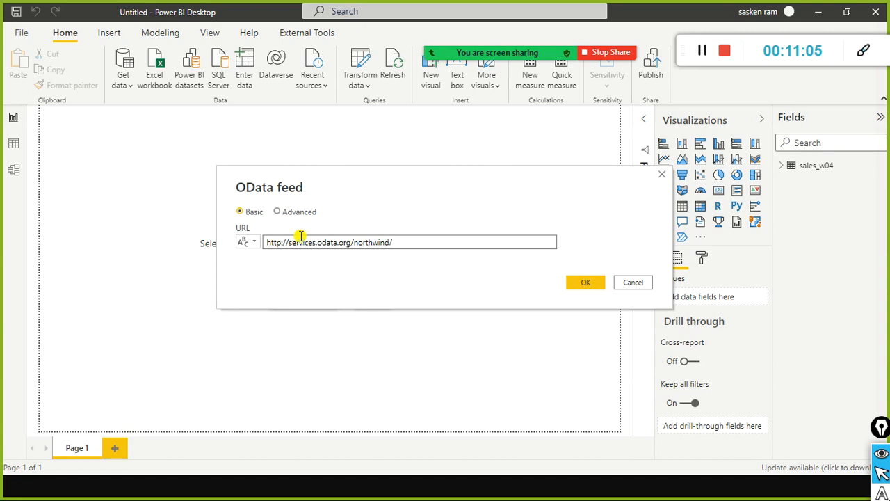
text(nrth)
key(BackSpace)
key(BackSpace)
key(BackSpace)
text(ortjw)
text(hwind)
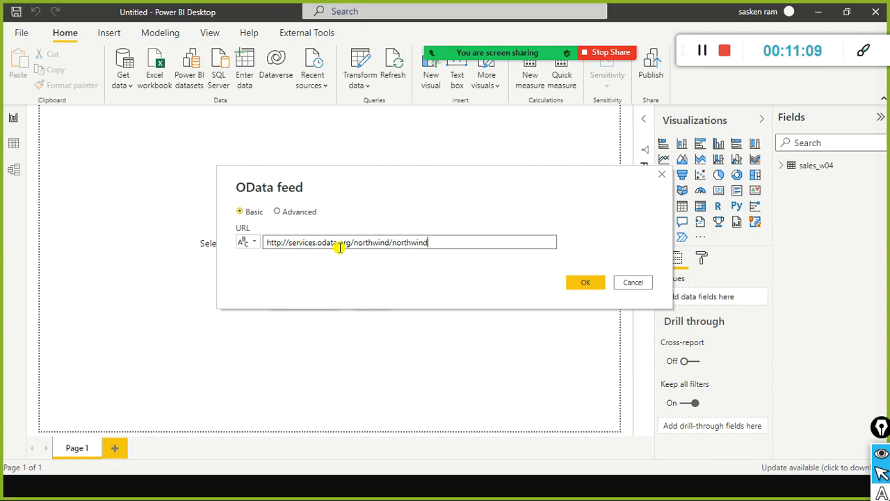
text(.svc)
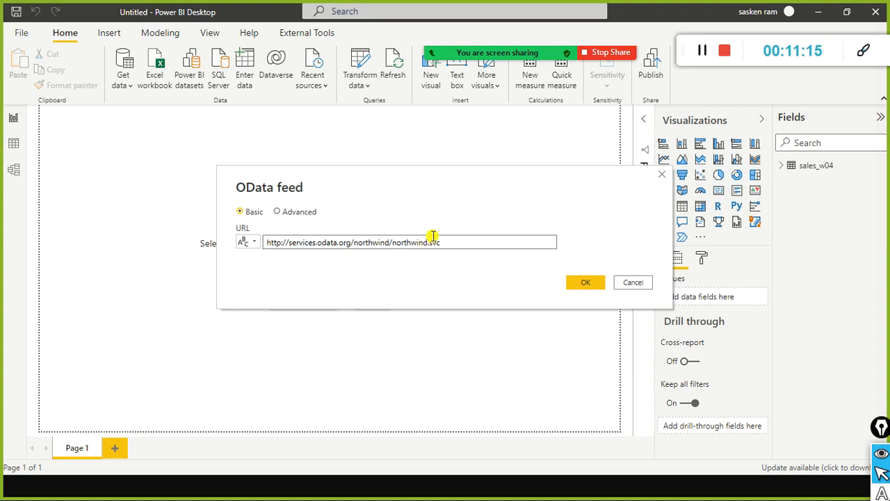
- Move the OData feed dialog off the screen centre and connect to the entered URL
drag(441, 241, 234, 214)
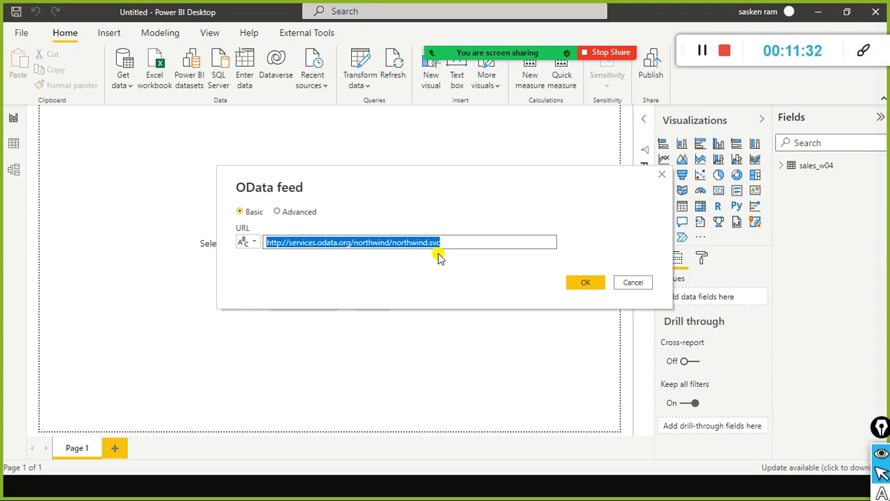
click(478, 267)
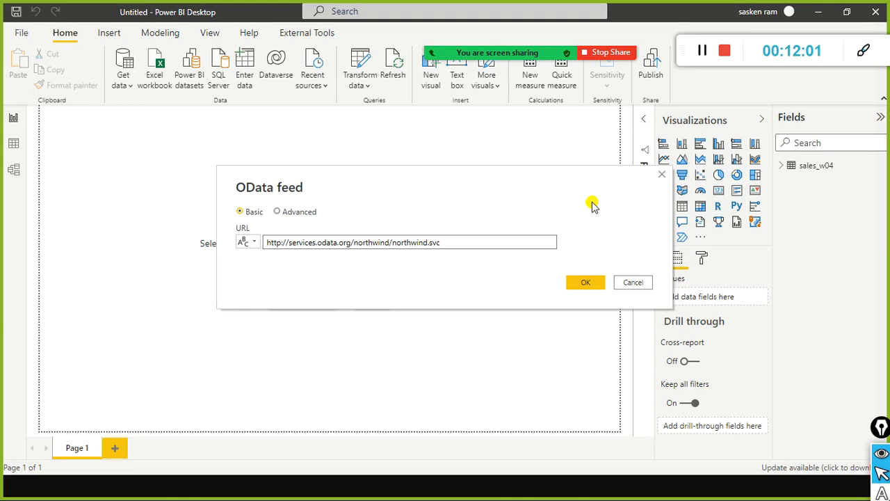
drag(554, 194, 466, 151)
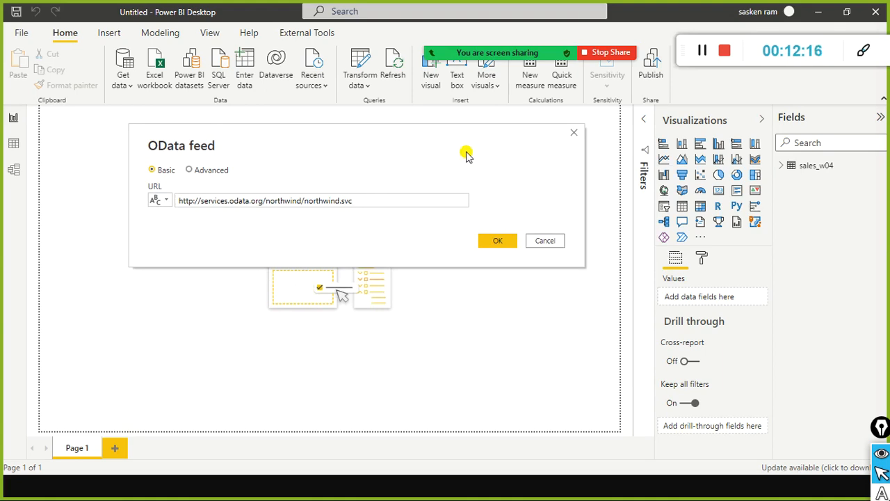
drag(378, 200, 155, 191)
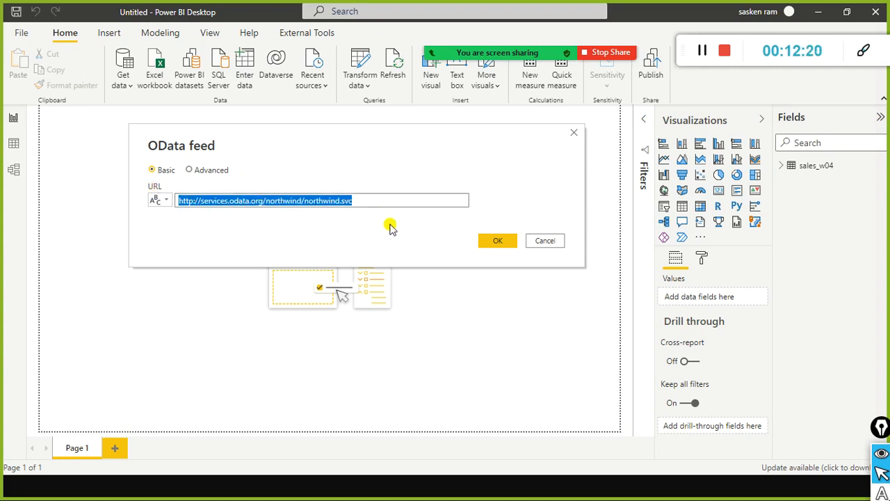
click(491, 240)
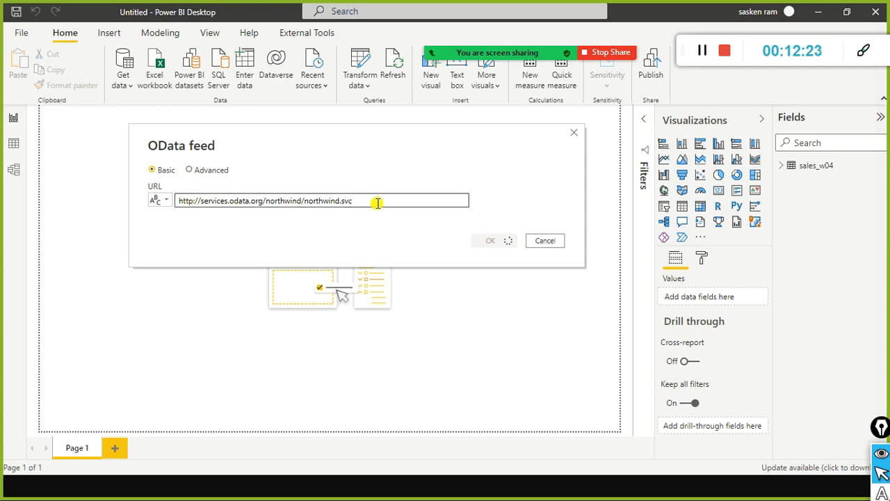
drag(374, 201, 155, 200)
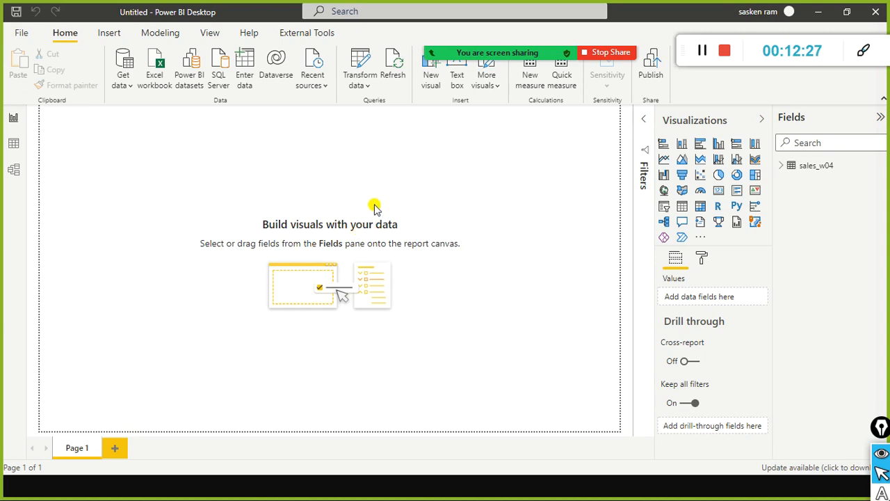
click(489, 27)
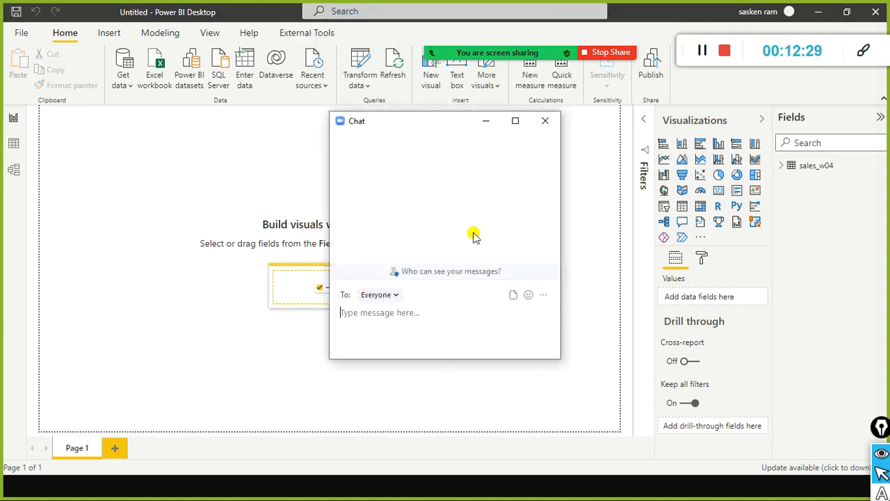
key(ctrl+v)
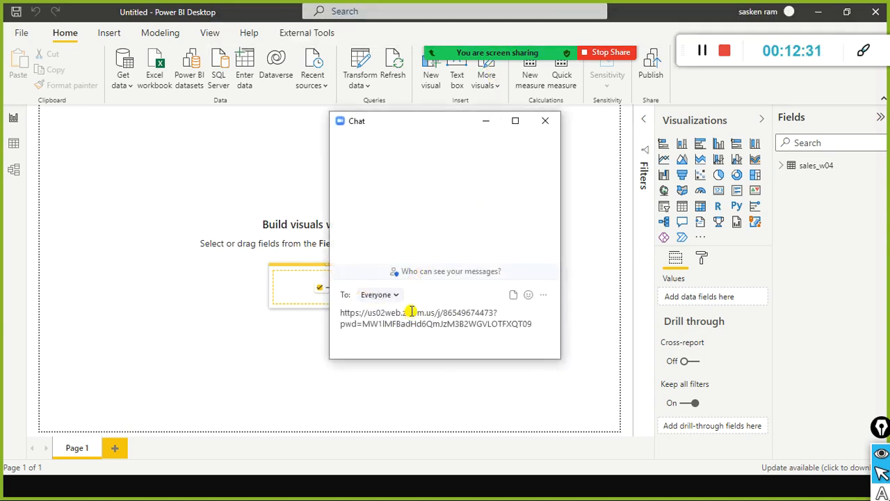
key(ctrl+z)
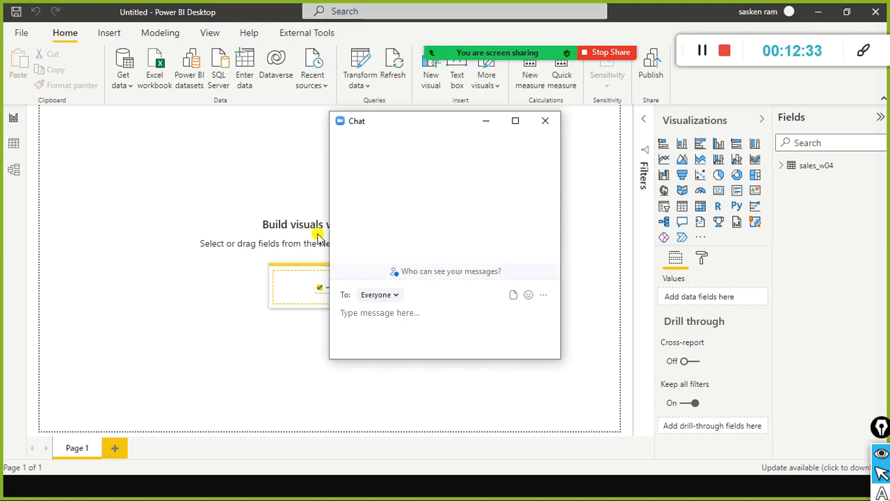
click(266, 167)
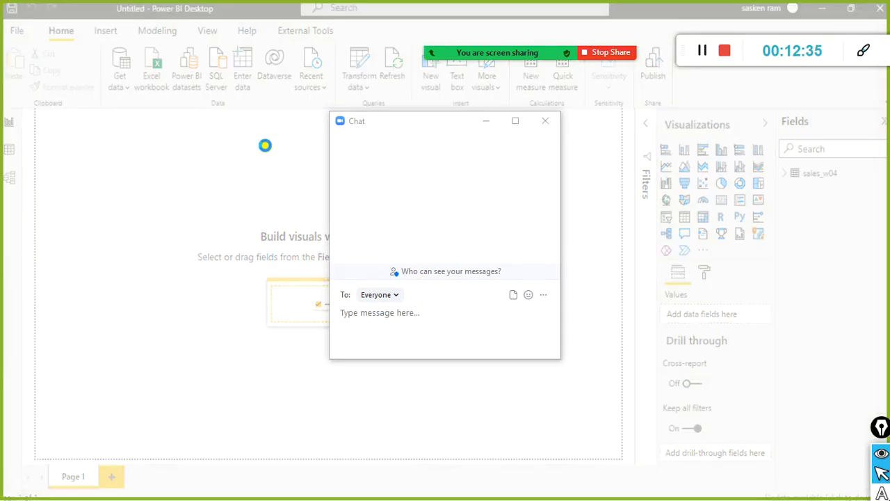
click(551, 121)
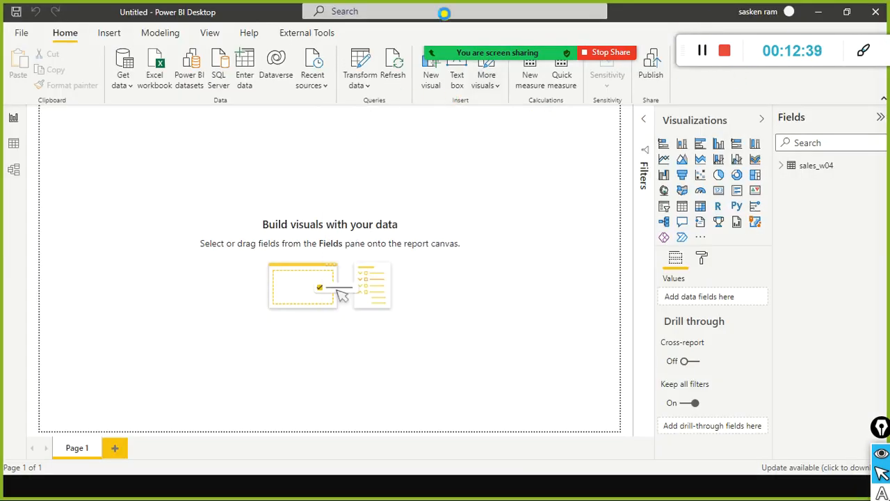
- Load the Customers and Employees tables from the Northwind feed and apply the pending query changes
mouse_move(518, 54)
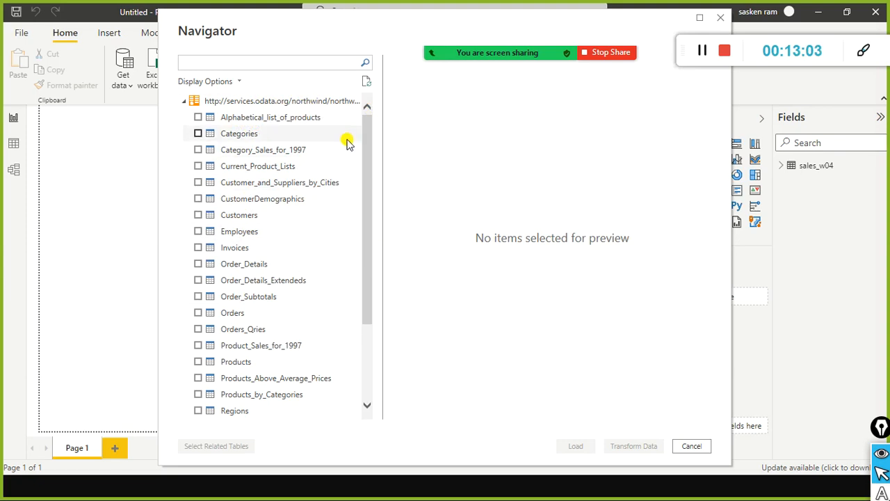
scroll(279, 163, down, 3)
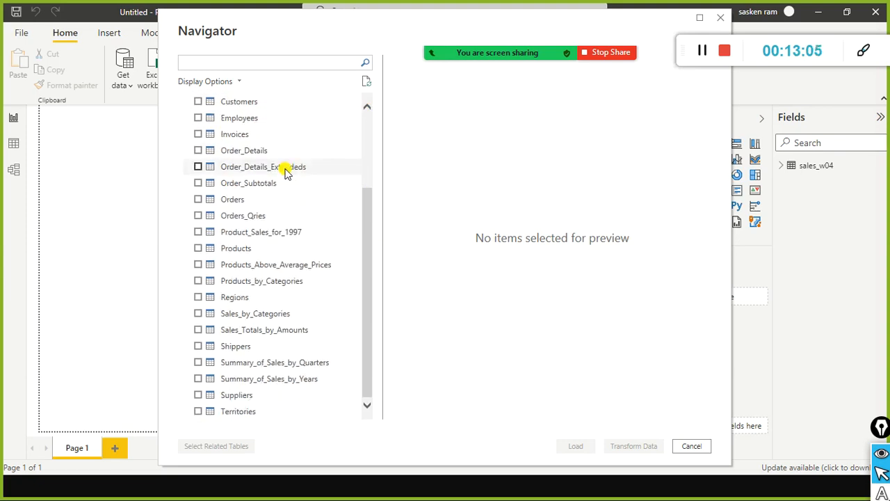
scroll(289, 171, up, 3)
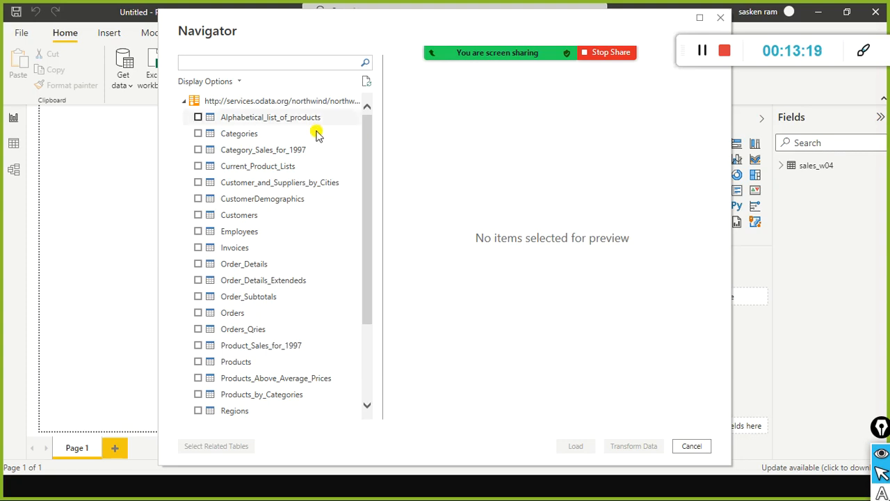
scroll(324, 248, down, 3)
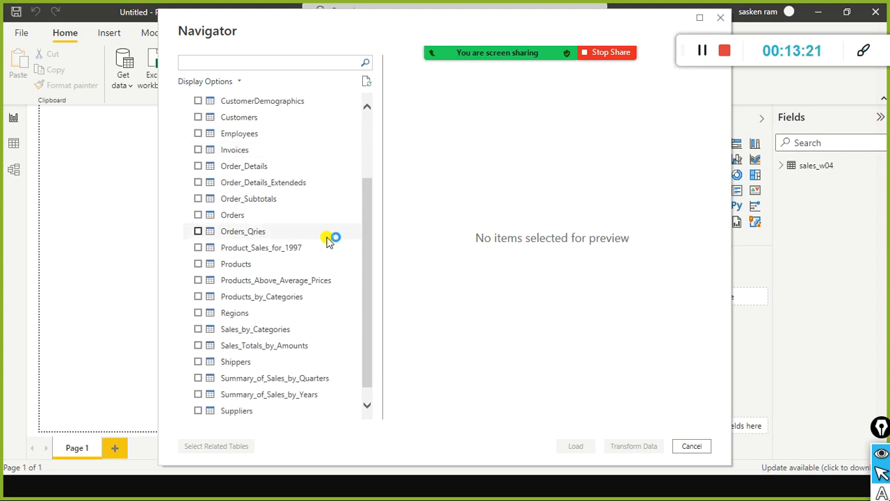
scroll(327, 234, up, 3)
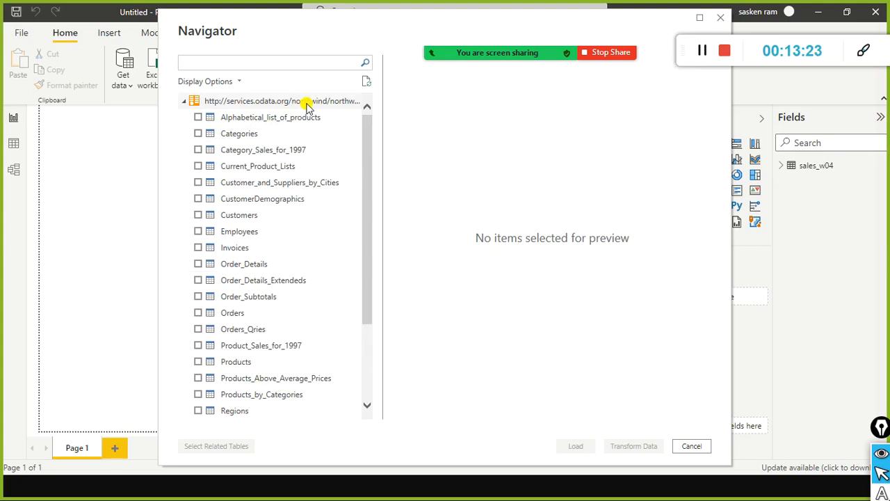
click(197, 215)
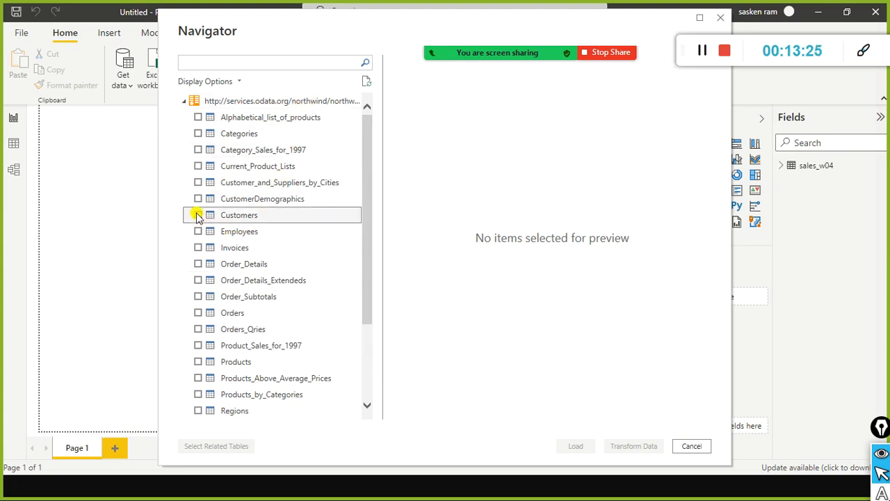
click(203, 233)
click(200, 231)
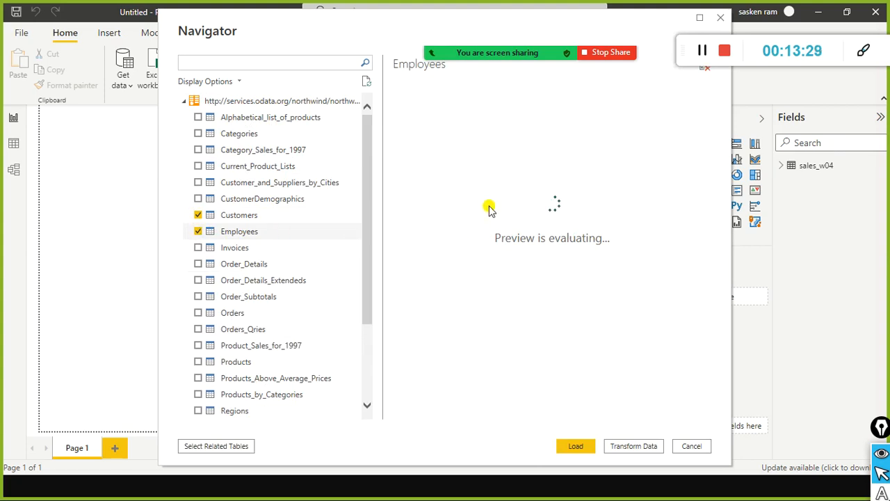
click(577, 446)
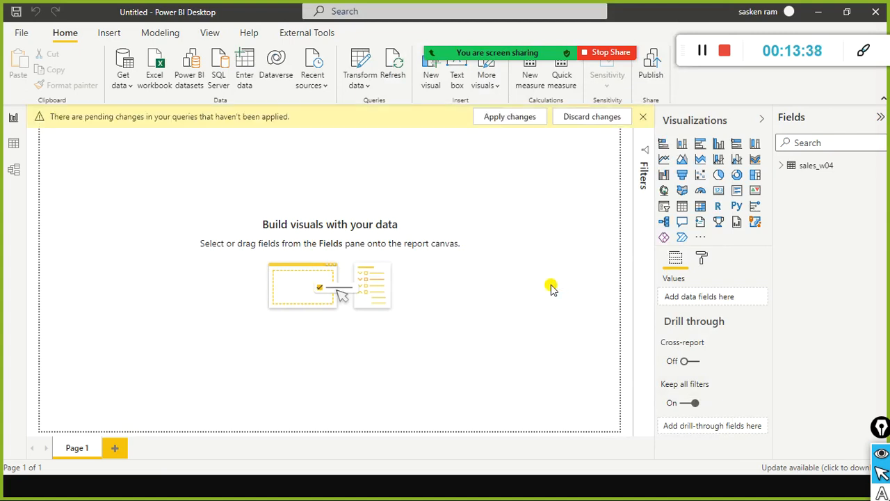
click(504, 120)
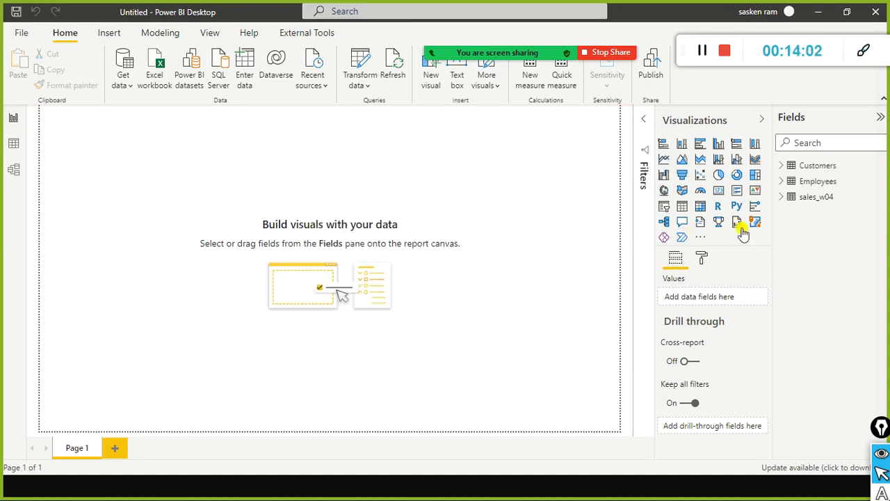
- Expand the Customers table to view its fields and collapse it again
click(786, 169)
click(786, 169)
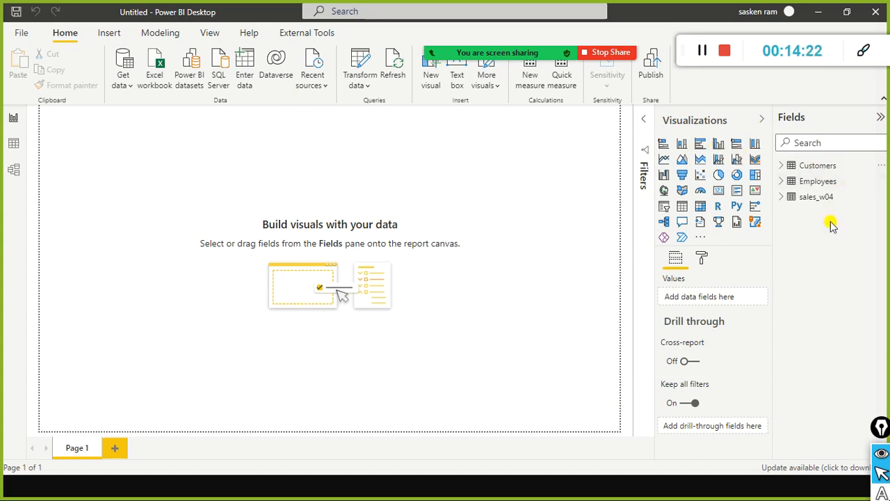
mouse_move(866, 203)
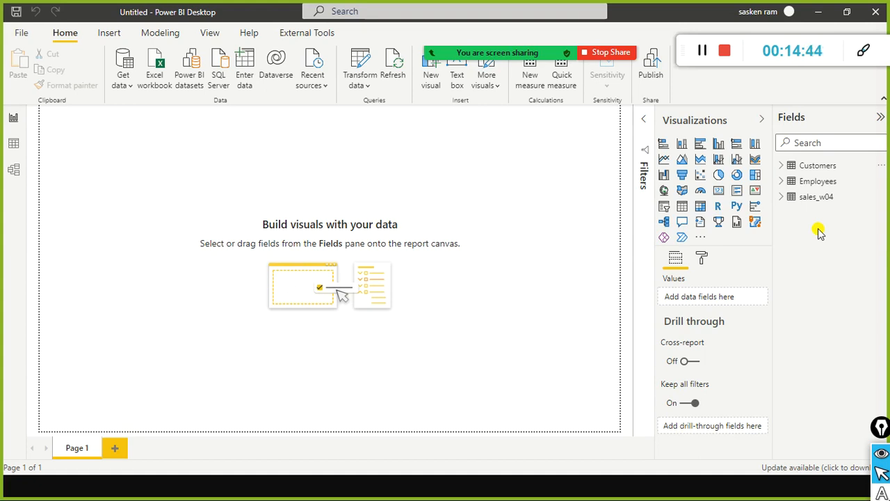
- Examine the Advanced URL parts options of a new OData feed connection and cancel it
click(129, 90)
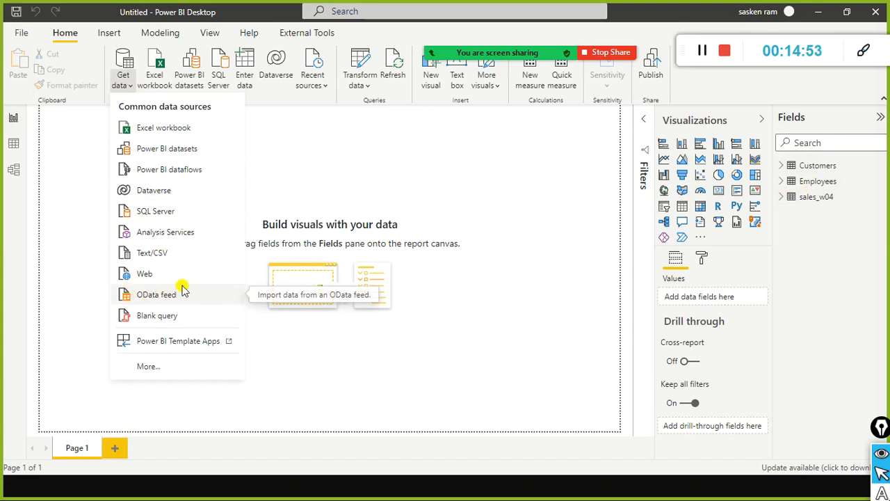
click(153, 298)
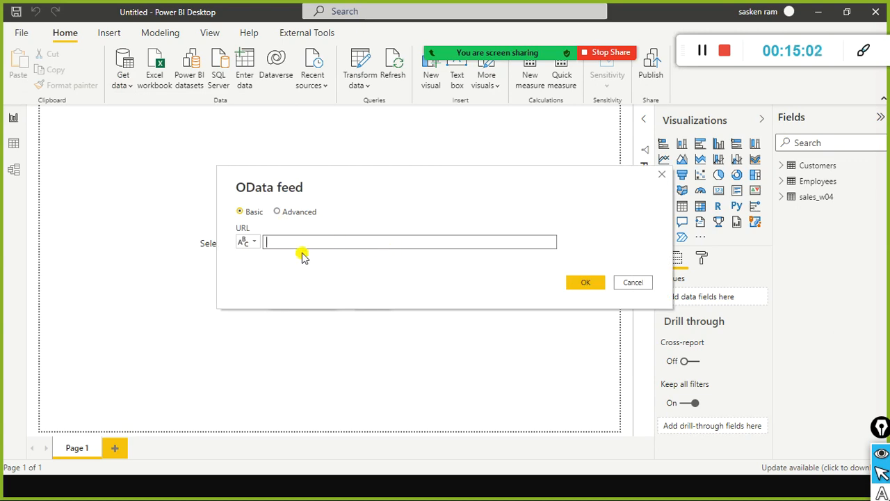
text(http://services.odata.org/Northwind/Northwind.svc)
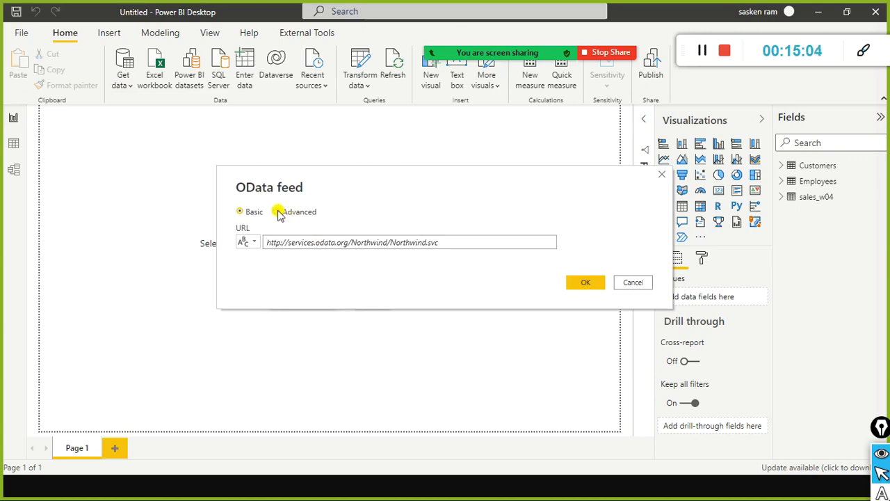
click(280, 212)
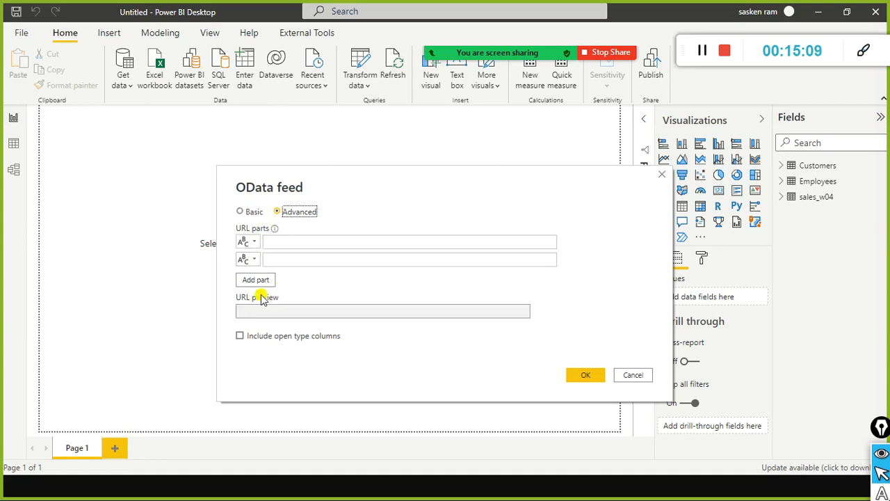
click(634, 375)
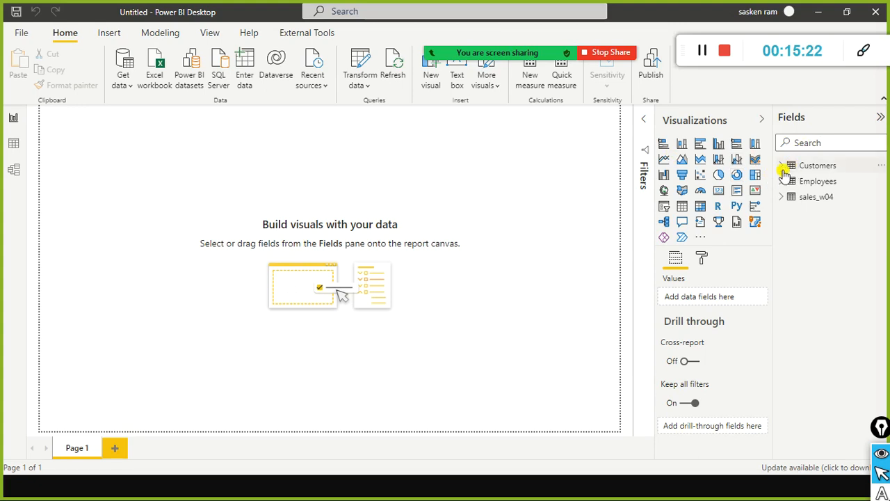
- Inspect the rows of the Customers and Employees tables in Data view and return to the report canvas
click(13, 144)
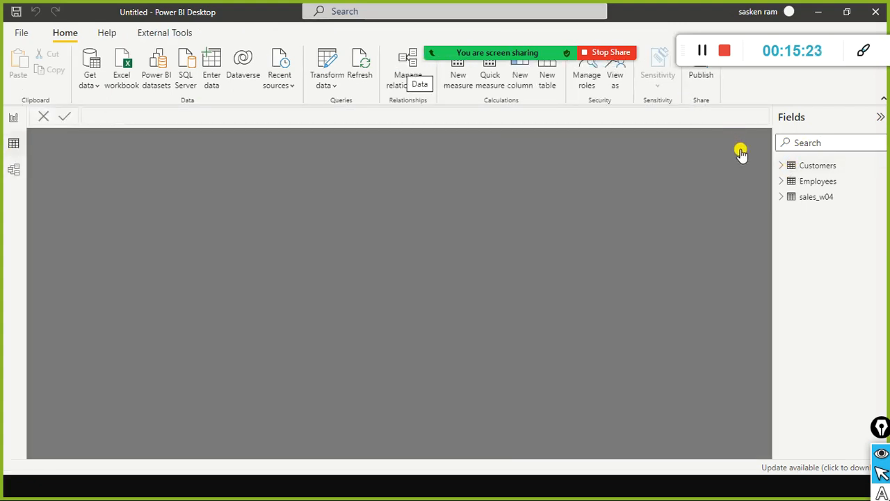
click(800, 170)
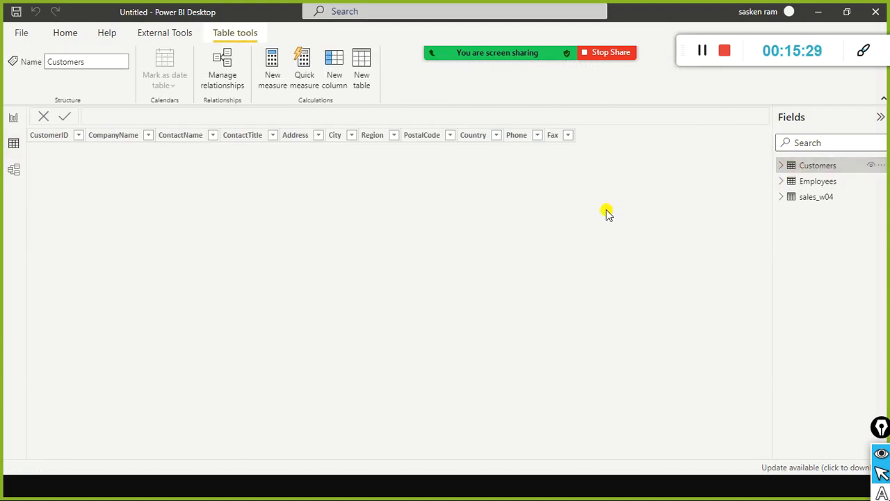
click(811, 185)
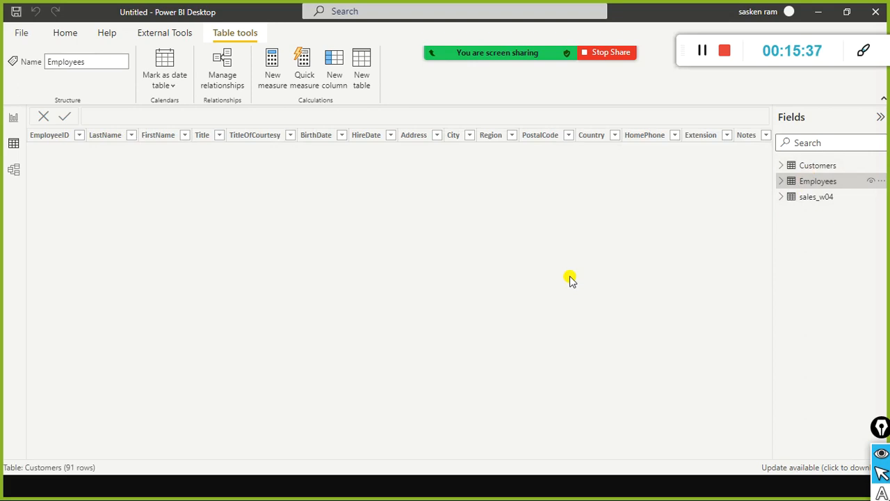
click(810, 165)
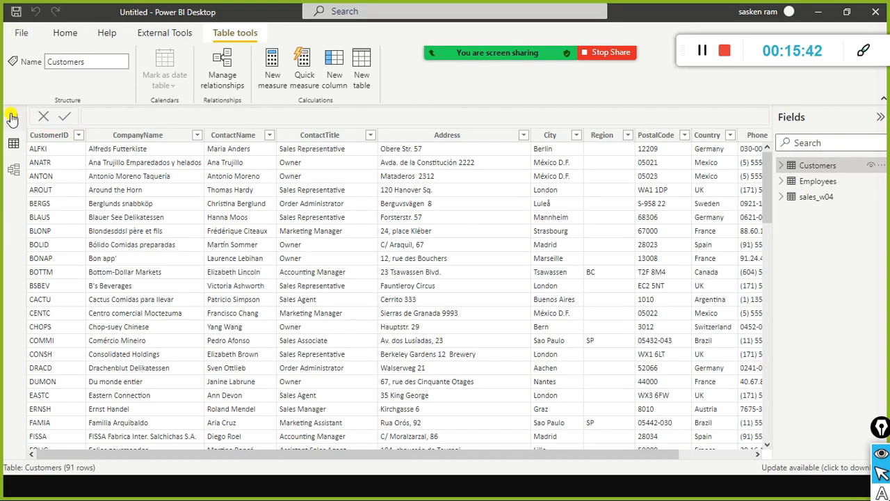
click(11, 118)
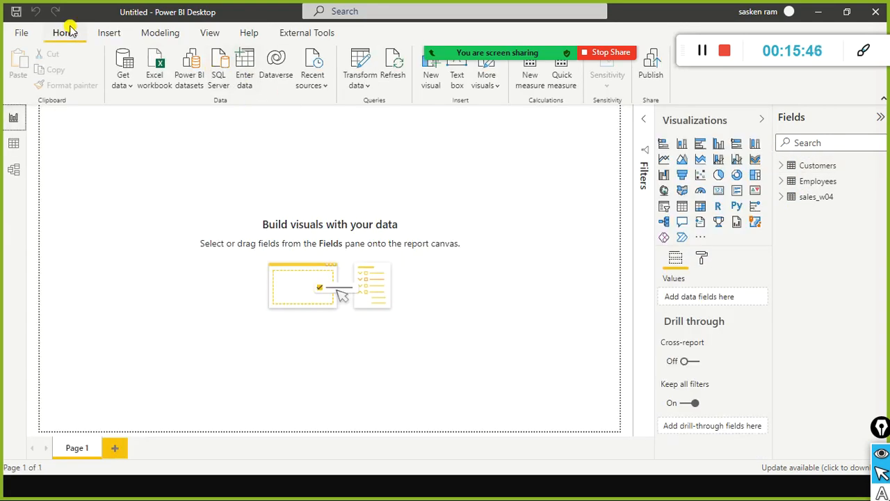
- Start a new Web data source connection, and switch to Chrome to open amazon.in
click(123, 81)
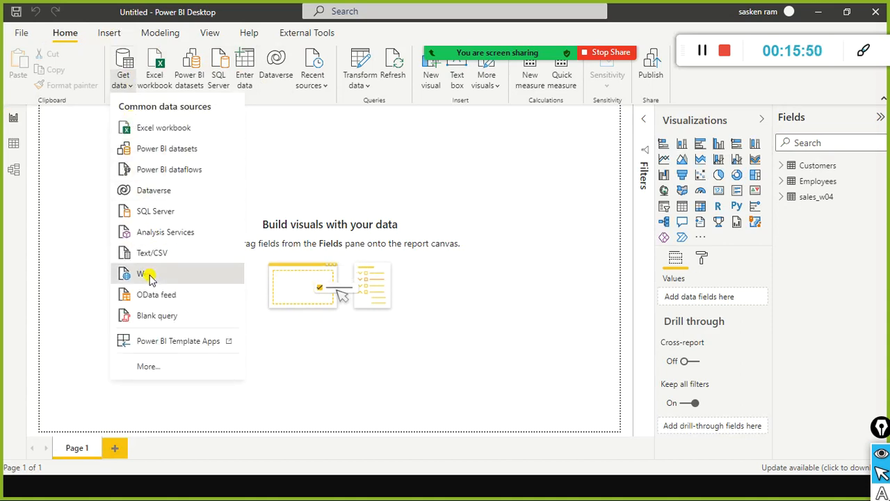
click(134, 272)
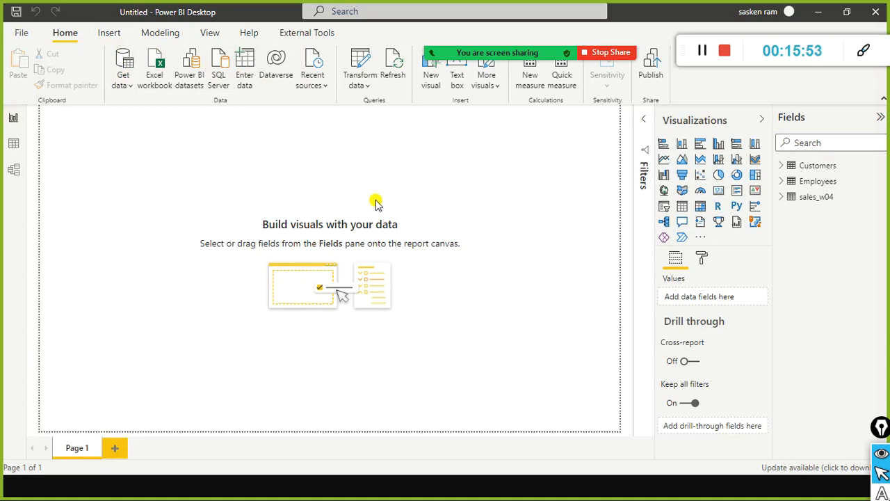
key(alt+Tab)
key(alt+Tab)
key(alt+Tab)
key(alt+Tab)
key(alt+Tab)
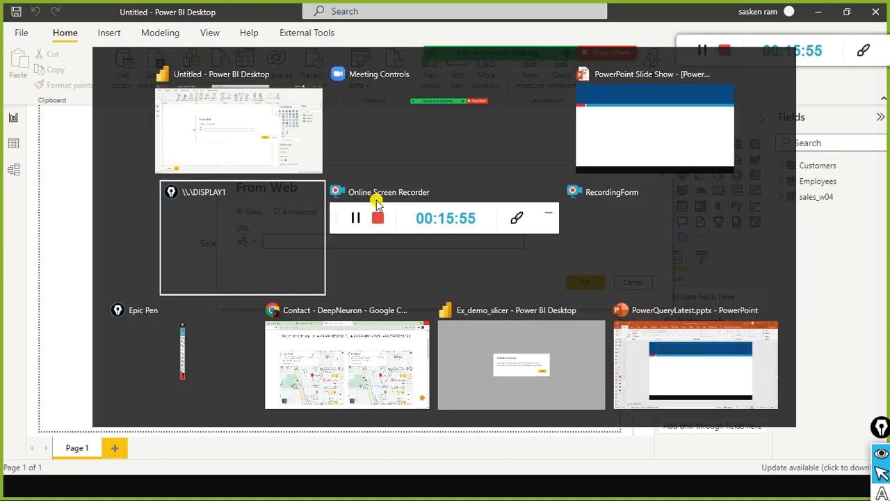
key(alt+Tab)
key(alt+Tab)
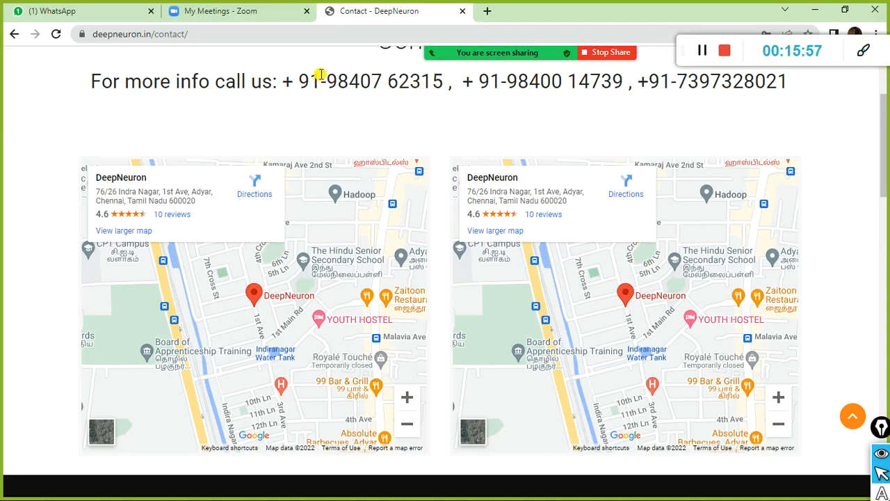
click(325, 37)
text(ama)
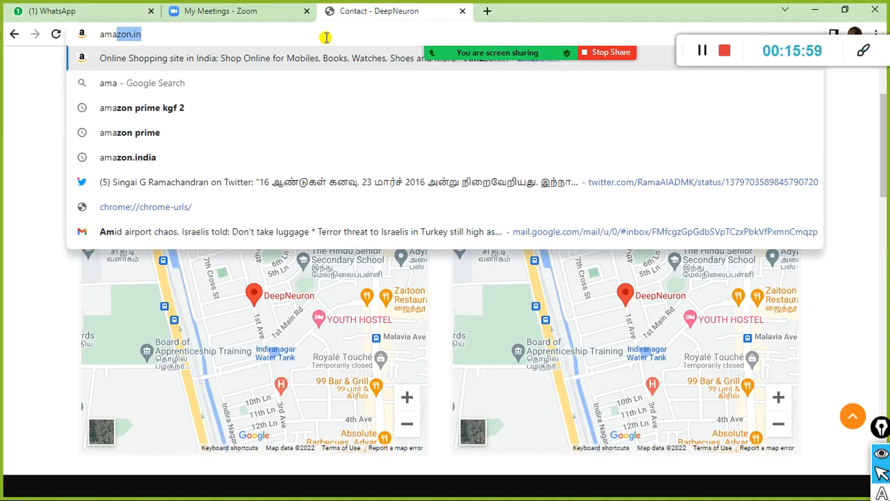
key(Return)
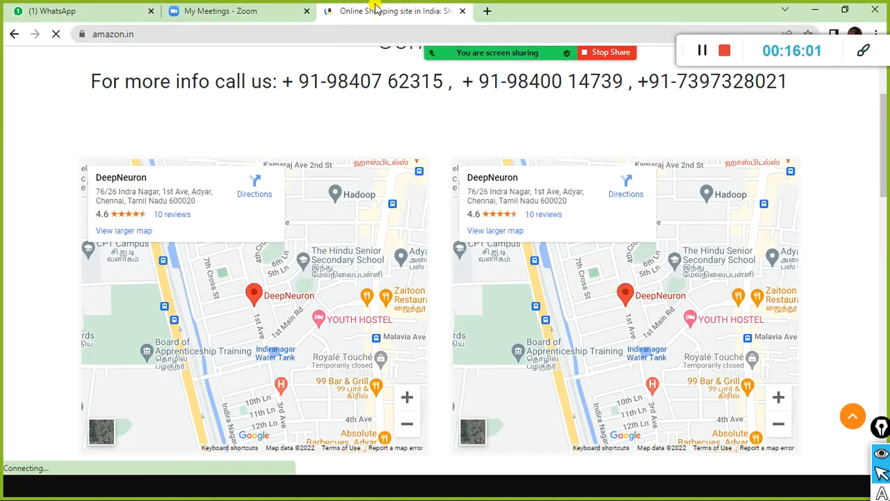
- Browse the men's clothing section to the full sleeve t-shirt results and copy that page's URL
scroll(327, 185, down, 8)
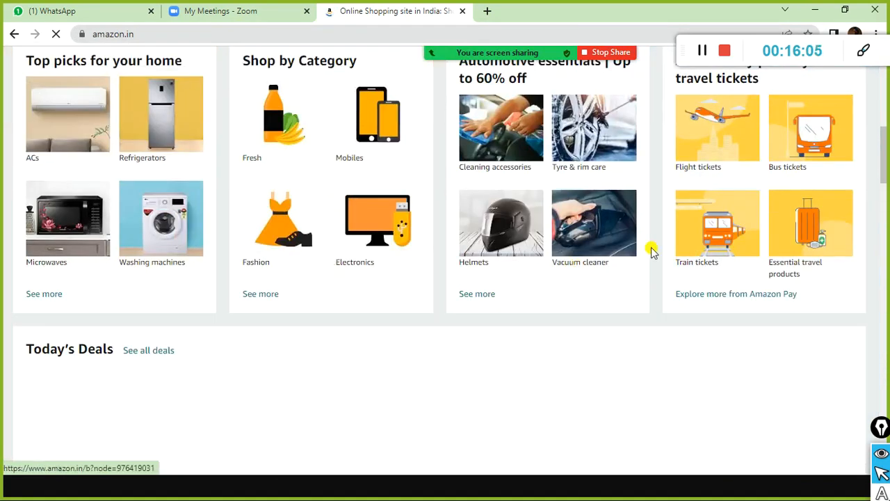
scroll(785, 195, up, 2)
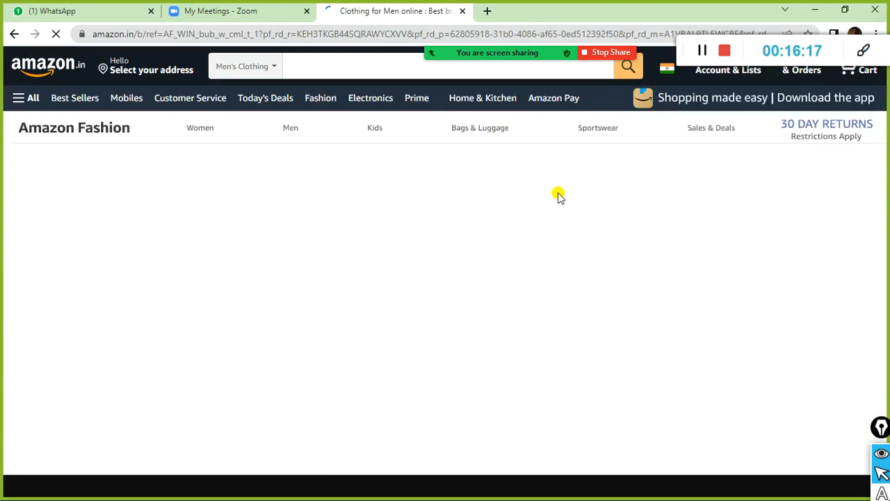
scroll(549, 202, down, 2)
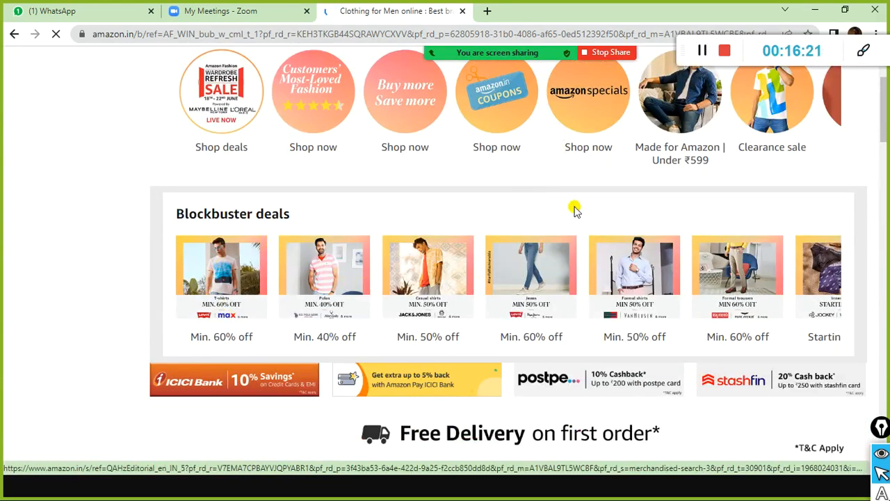
scroll(573, 212, down, 2)
scroll(567, 218, down, 2)
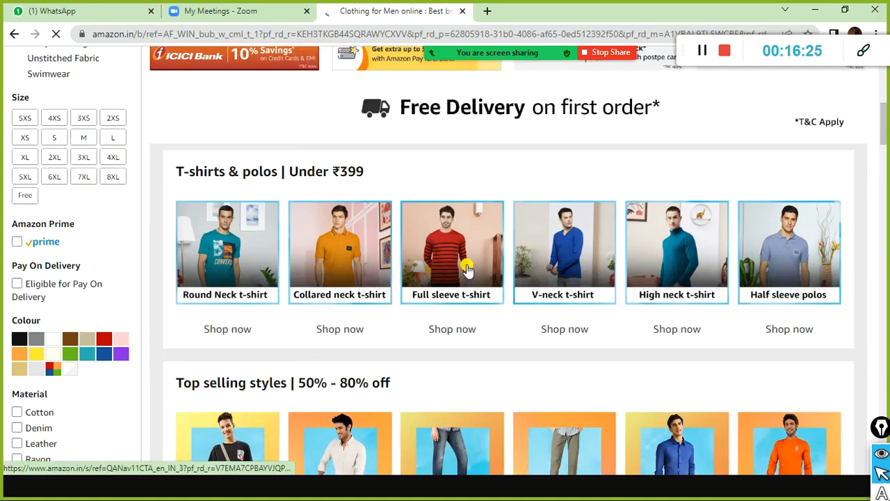
click(439, 255)
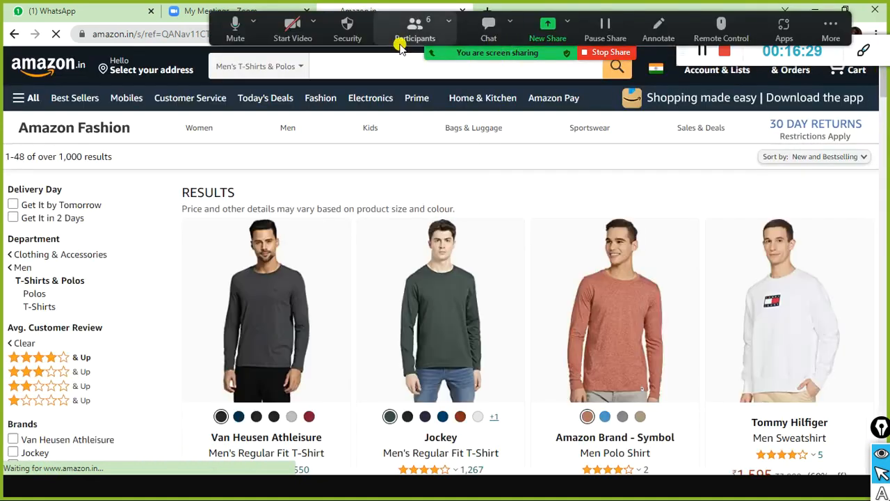
click(185, 36)
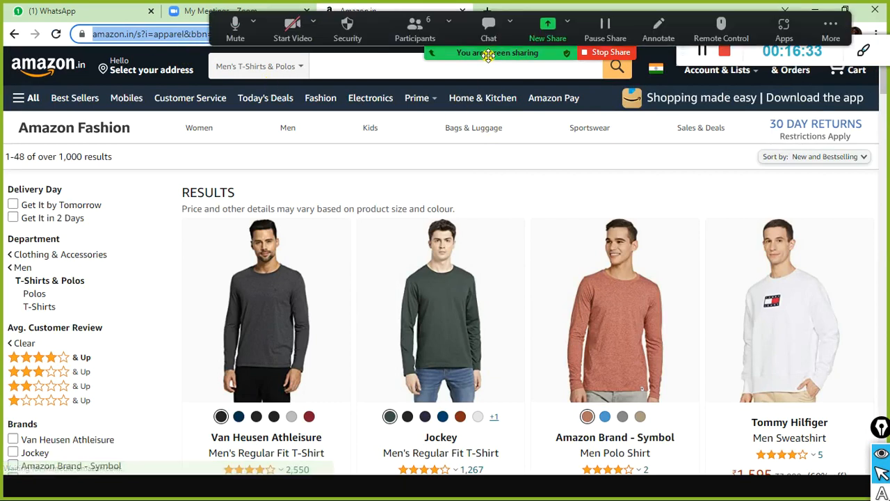
- Switch back to Power BI and connect to the copied Amazon results URL through a fresh Web data source with Basic options
key(alt+Tab)
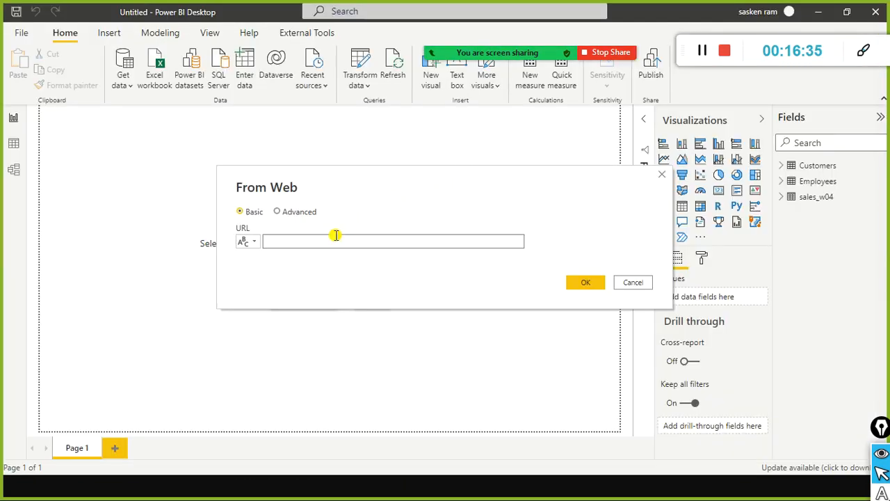
click(645, 282)
click(120, 84)
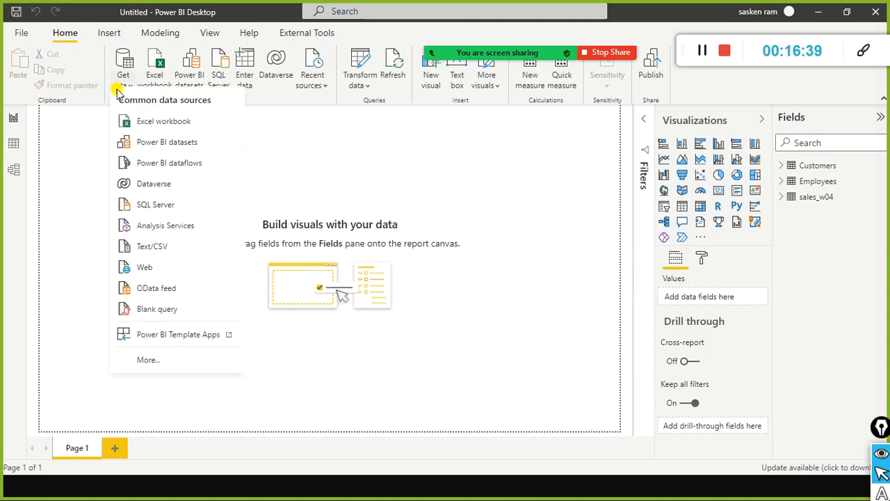
click(146, 272)
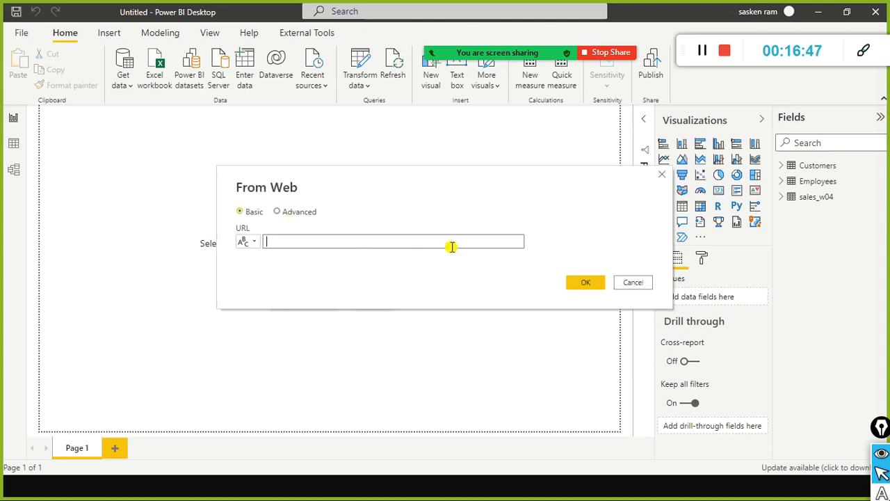
key(ctrl+v)
click(584, 282)
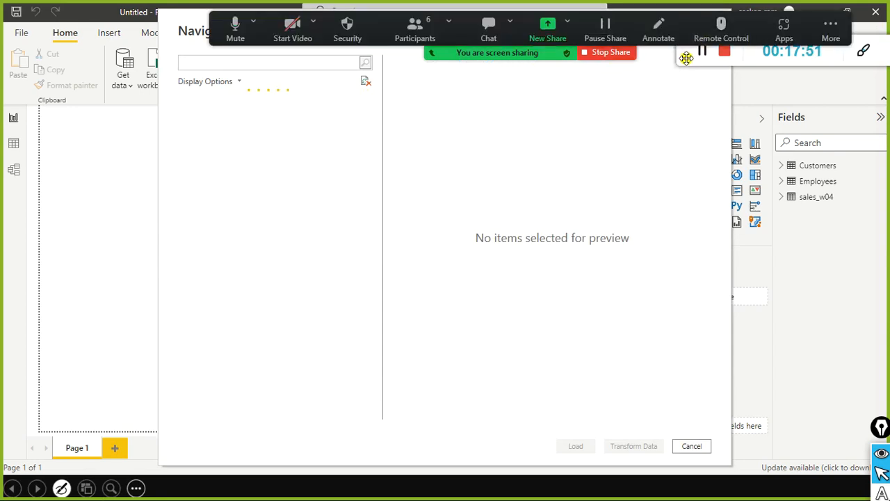
- Check the Zoom meeting's participants list and close it
click(417, 35)
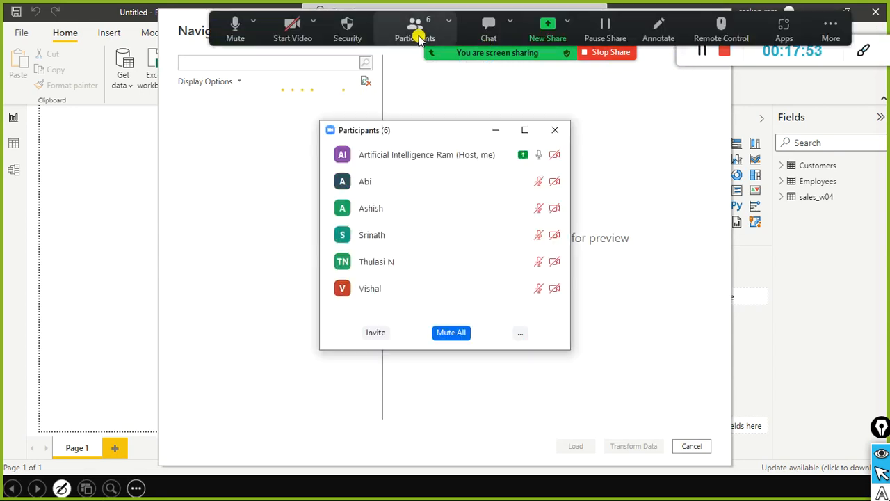
click(556, 131)
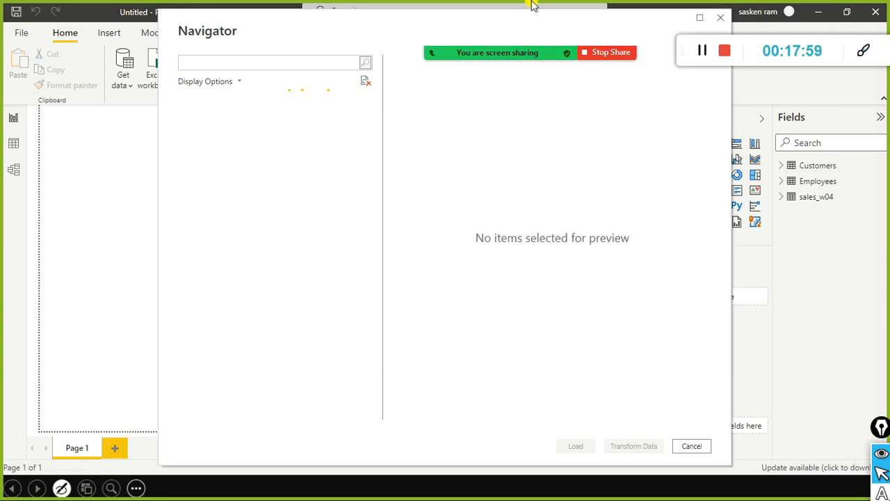
mouse_move(479, 38)
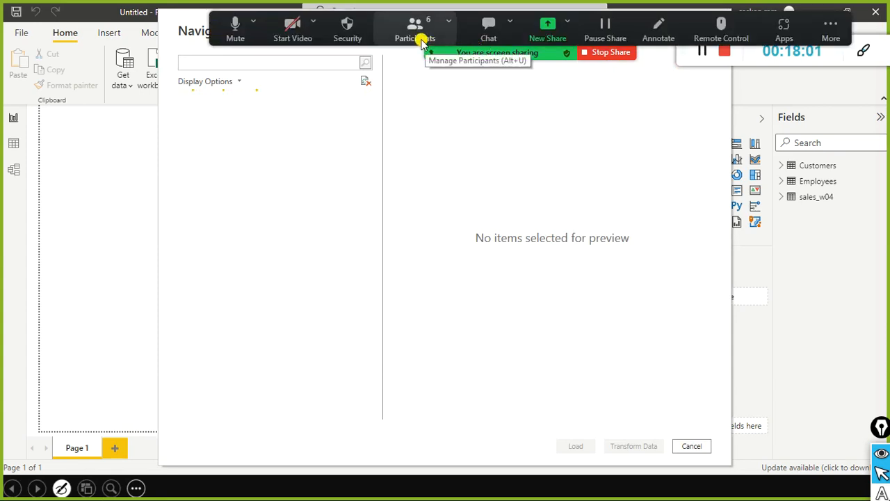
click(421, 35)
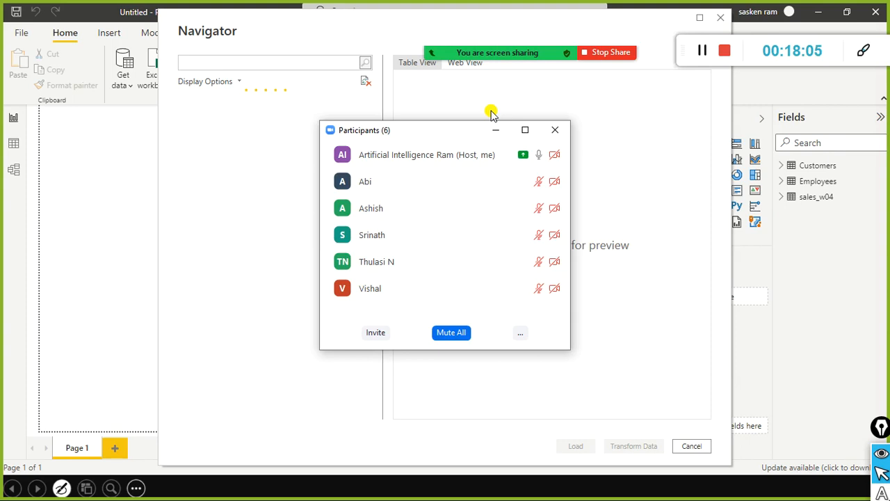
click(560, 131)
mouse_move(487, 25)
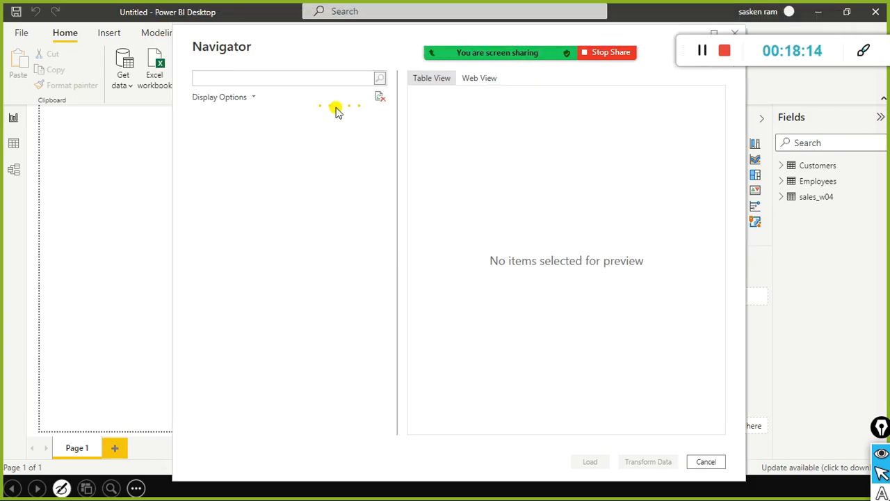
- Switch to Chrome and review the men's T-shirt listings on the Amazon results page
key(alt+Tab)
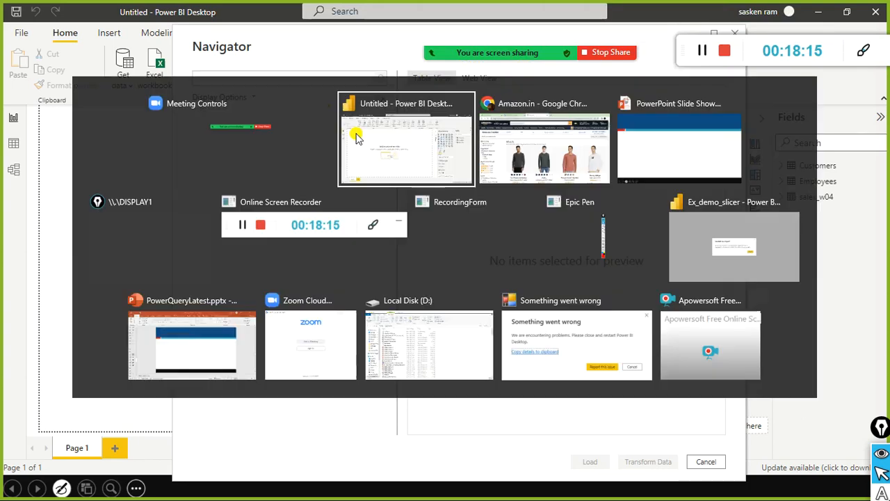
click(569, 178)
scroll(461, 248, down, 3)
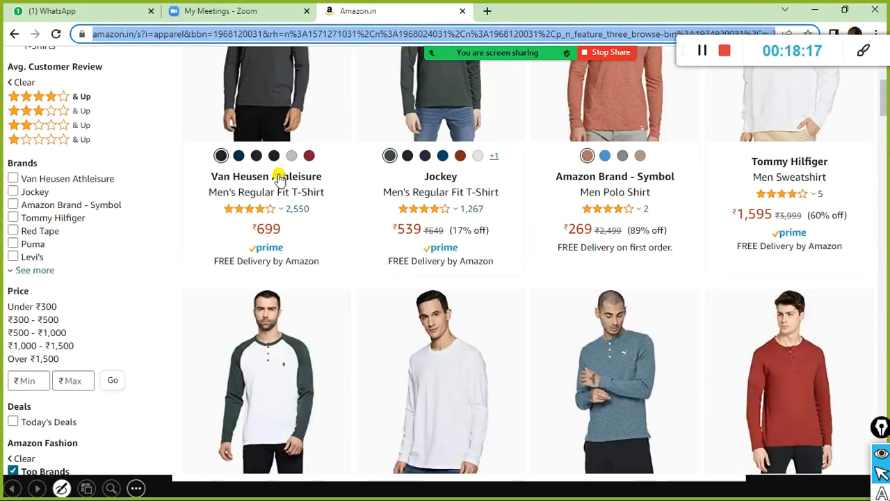
scroll(334, 194, up, 2)
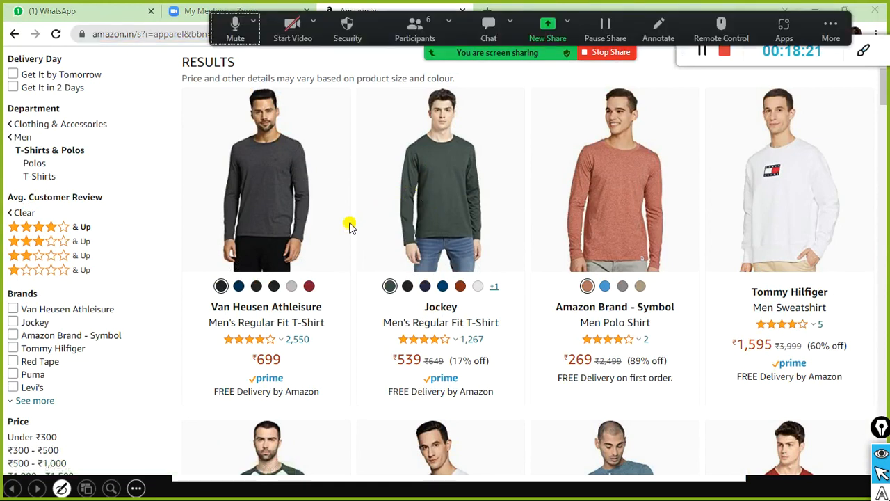
- Return to the Power BI Navigator and select Table 2 from the suggested tables
key(alt+Tab)
key(alt+Tab)
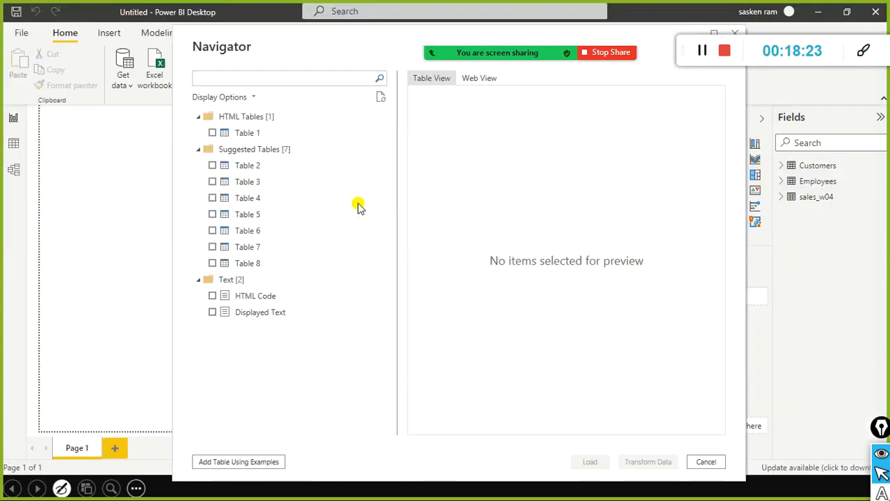
click(213, 165)
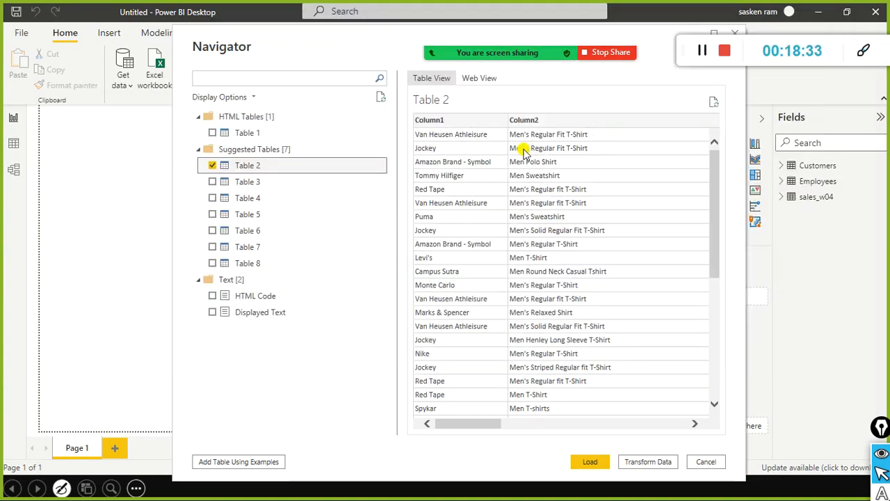
- Compare the Table 2 preview rows with the Amazon listings, opening the Van Heusen Athleisure Men's Regular Fit T-Shirt page in Chrome
key(alt+Tab)
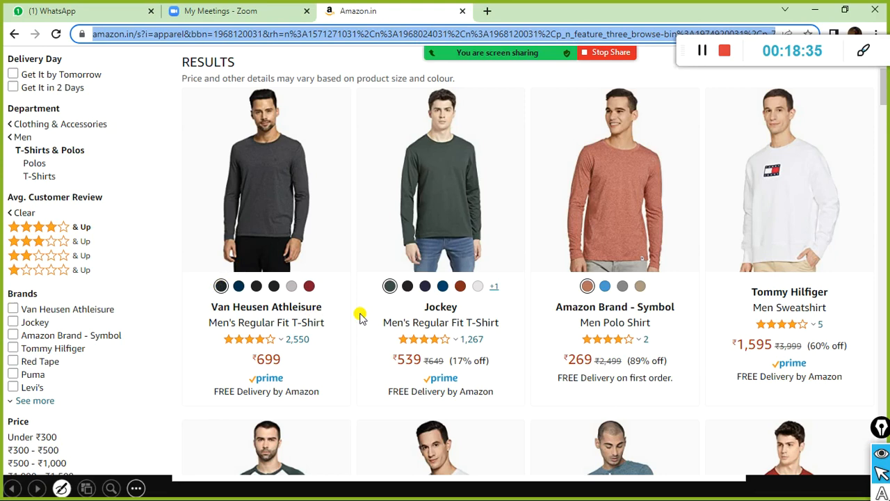
click(268, 322)
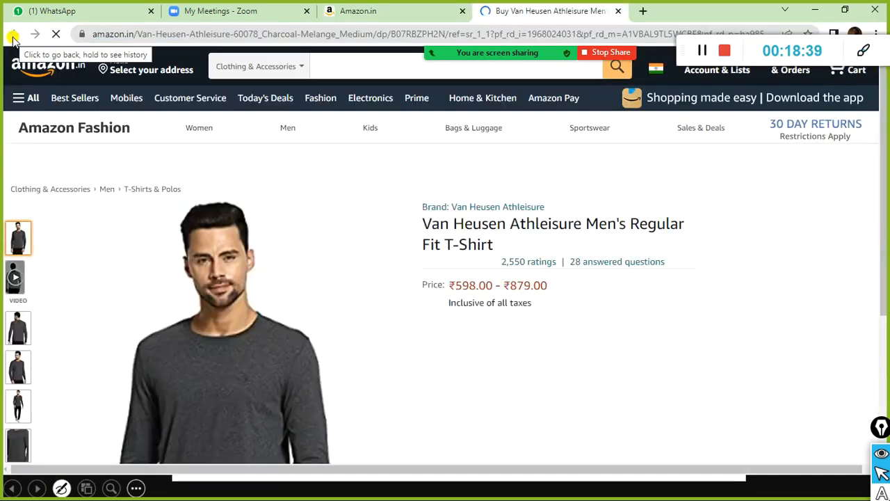
scroll(490, 219, down, 1)
scroll(490, 219, down, 1)
key(alt+Tab)
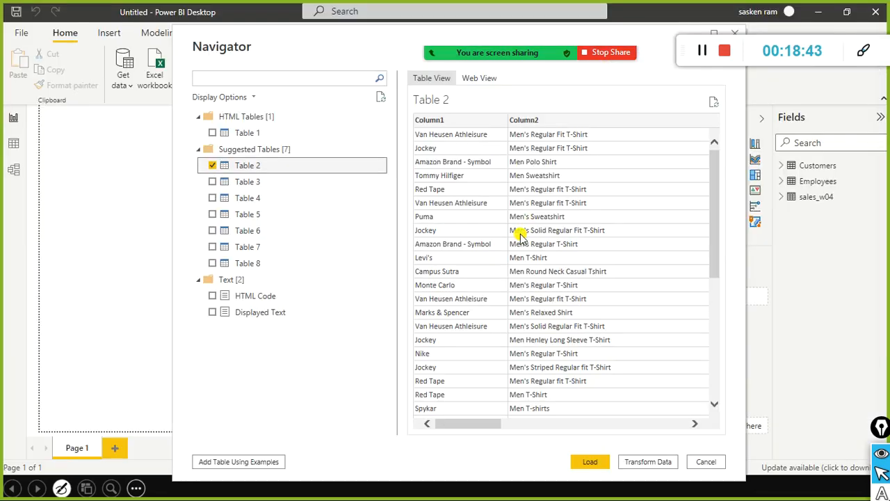
scroll(600, 271, down, 2)
scroll(600, 272, down, 5)
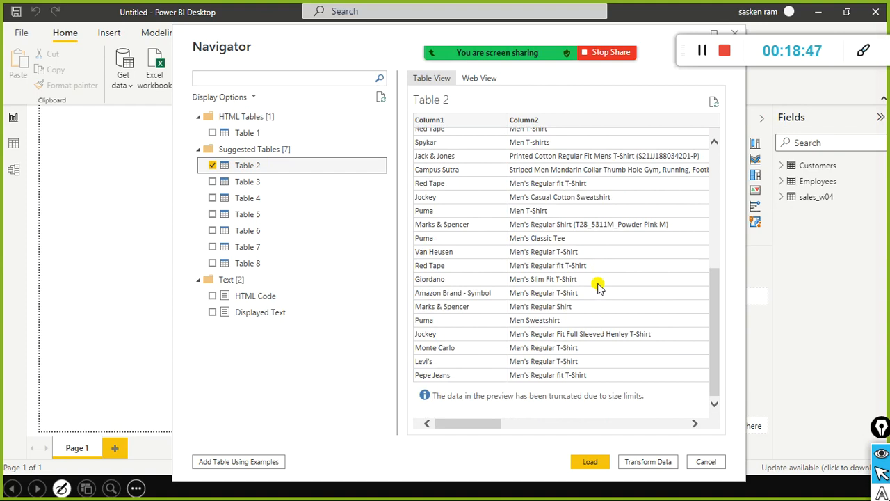
- Add Table 3 and Table 4 to the selected Table 2 and load all three tables into the report
scroll(596, 290, up, 3)
scroll(596, 289, up, 3)
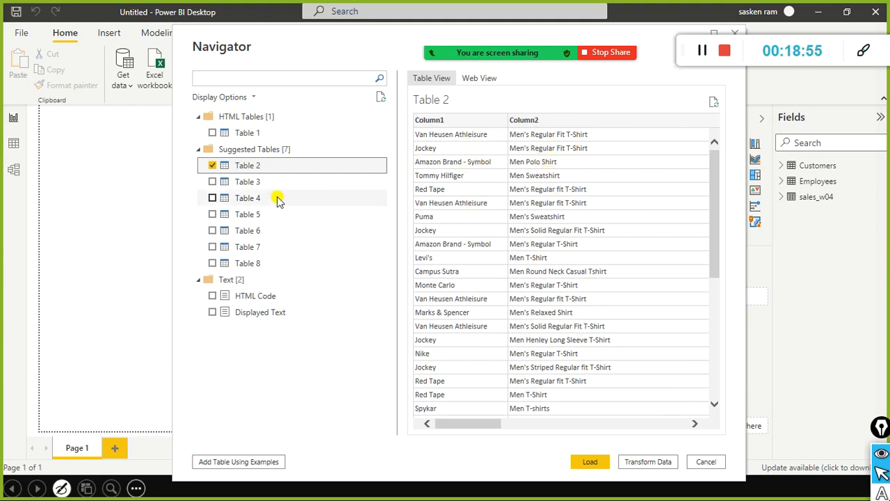
click(213, 182)
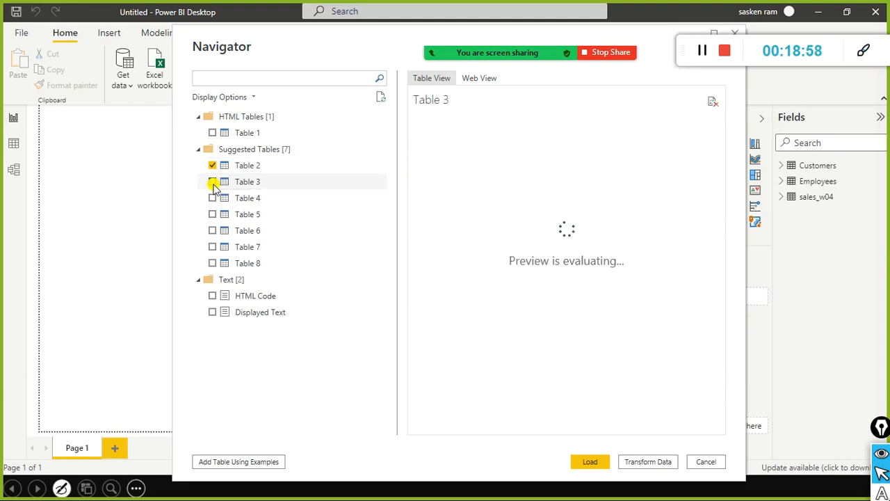
click(212, 182)
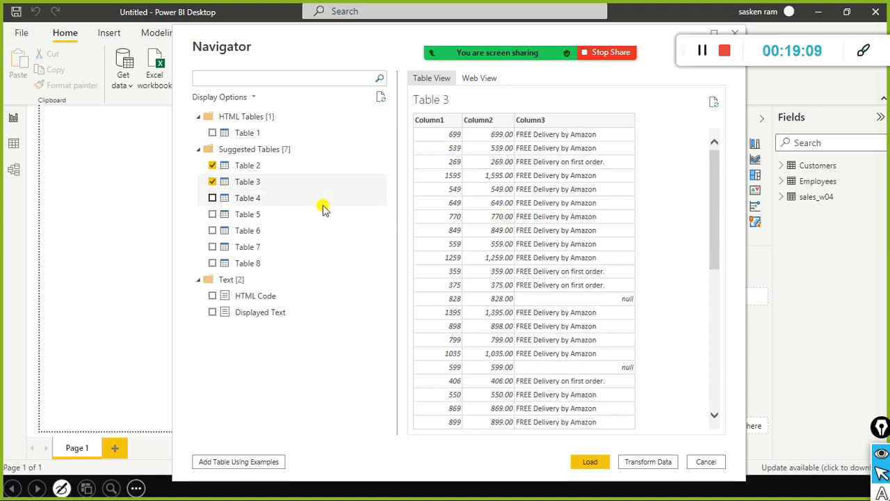
click(214, 198)
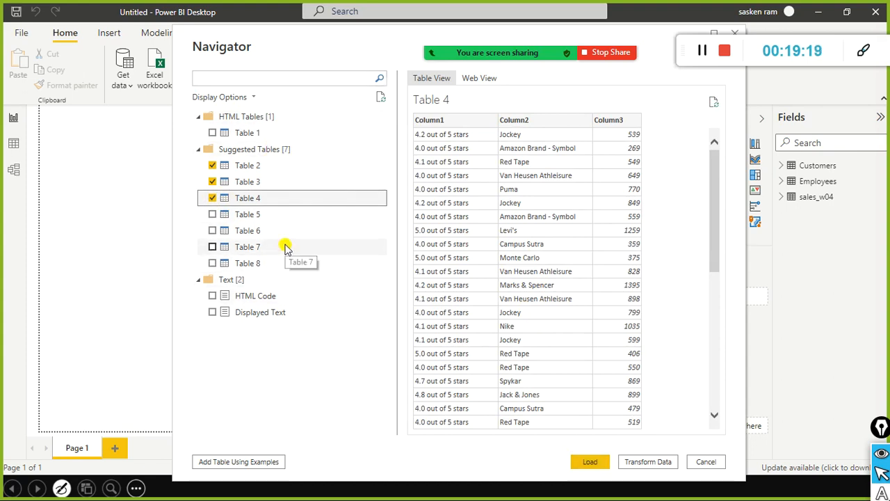
click(585, 463)
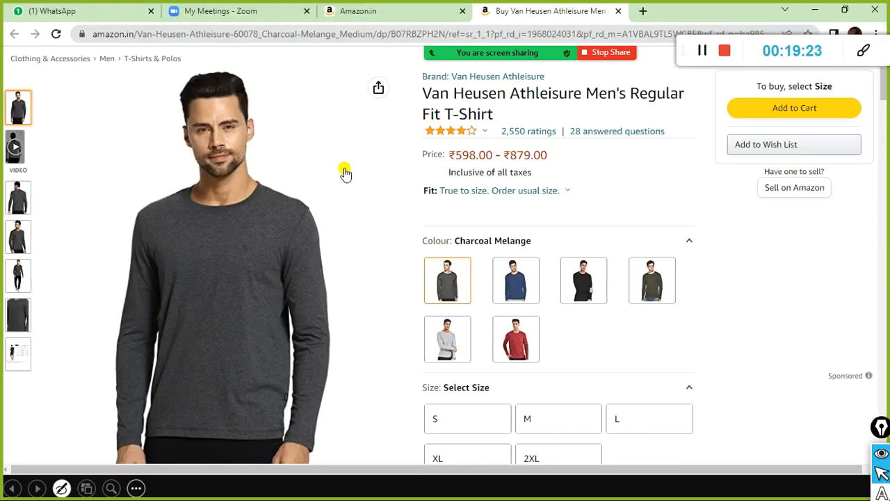
mouse_move(342, 167)
key(alt+Tab)
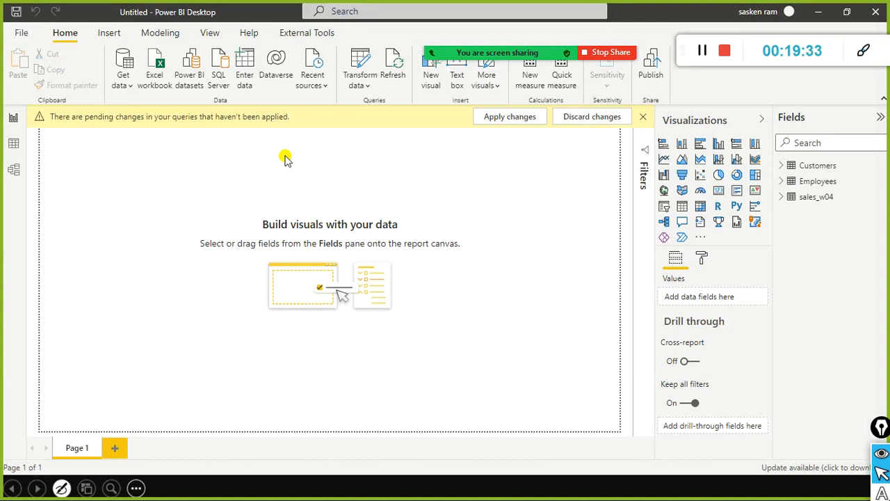
- Switch to Chrome and review the Van Heusen Athleisure T-shirt page's price details and promotional offers
key(alt+Tab)
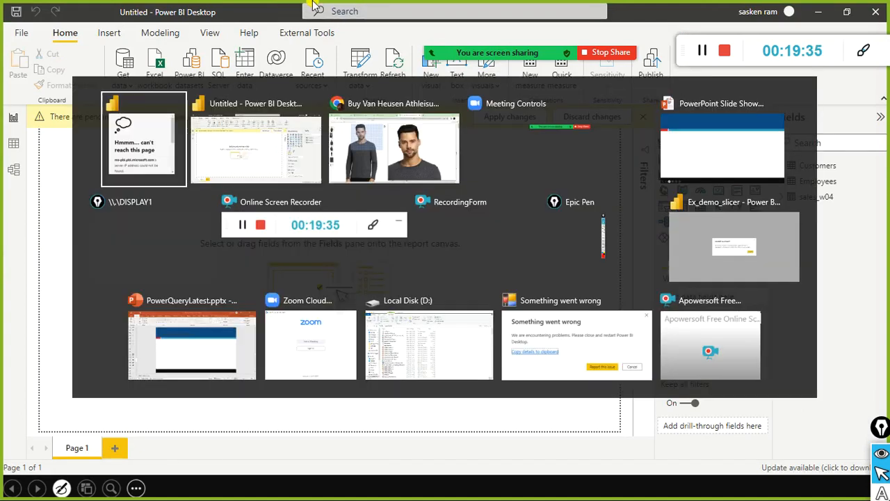
key(alt+Tab)
key(alt+Tab)
scroll(282, 308, down, 5)
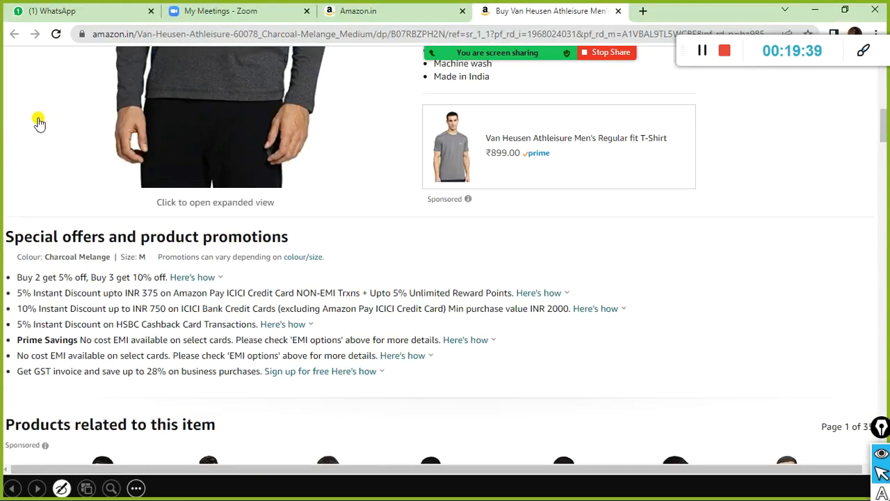
scroll(14, 139, up, 6)
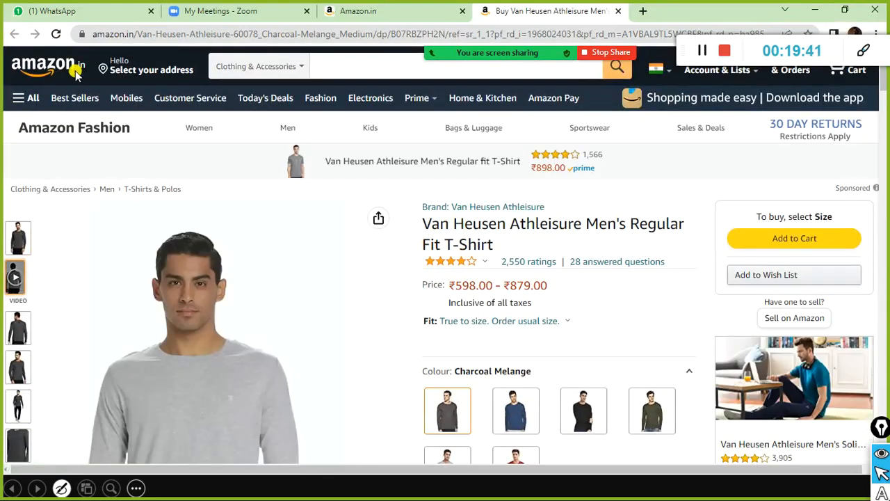
scroll(468, 130, up, 3)
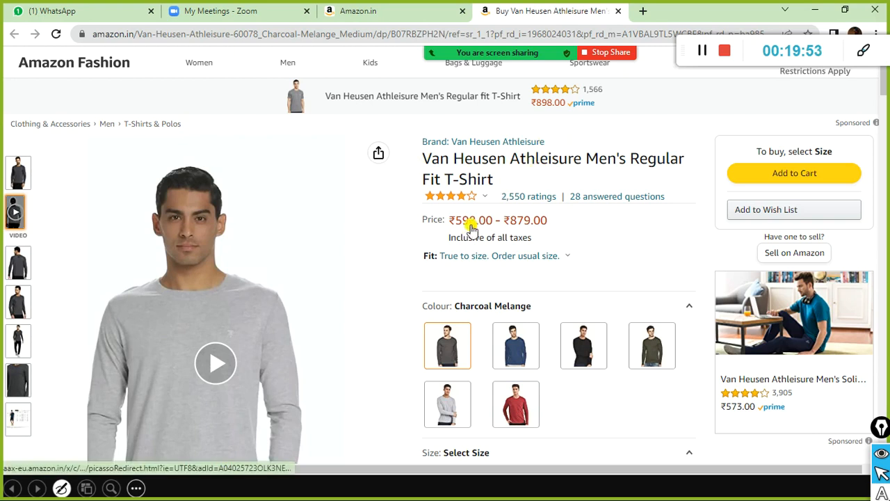
key(Tab)
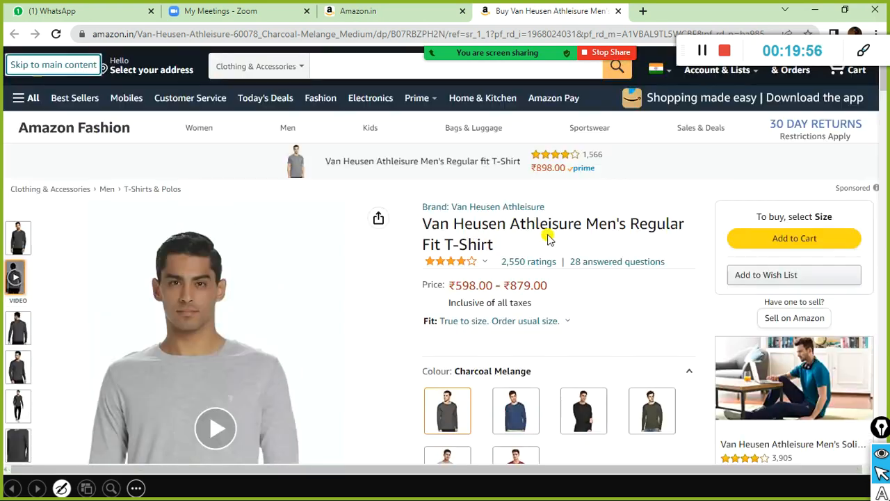
- Return to Power BI Desktop and look over the common data sources available for import
key(alt+Tab)
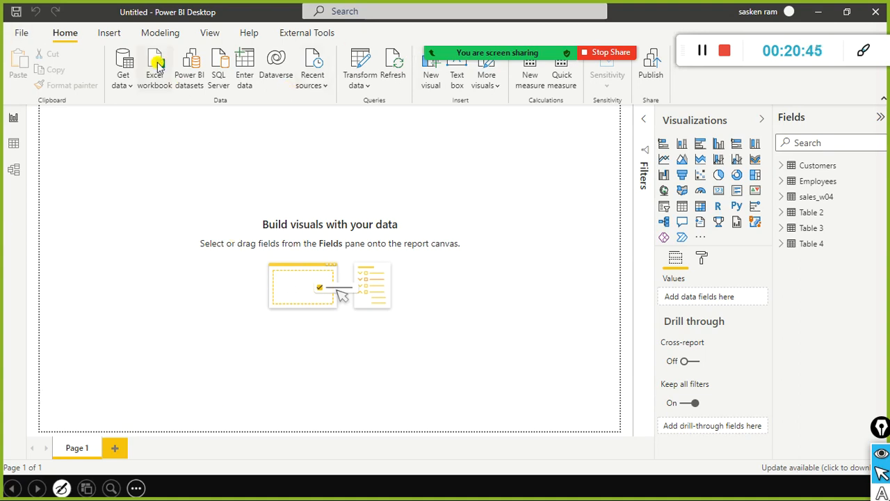
click(127, 85)
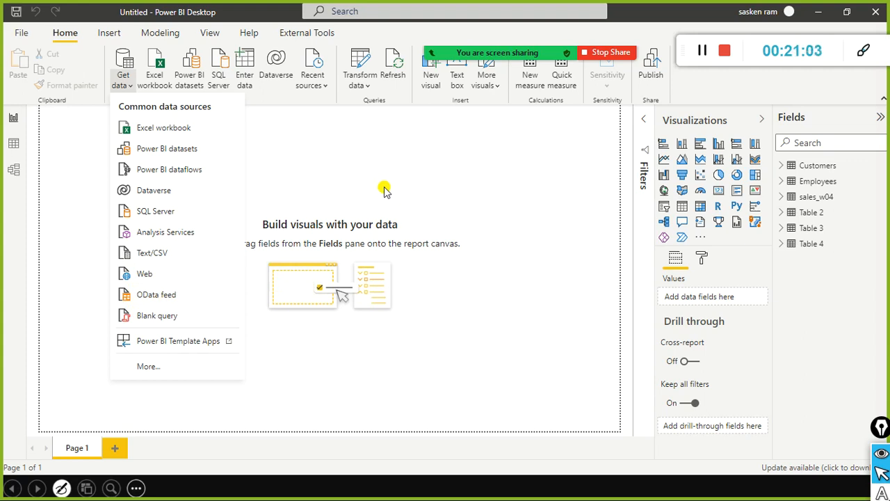
click(552, 197)
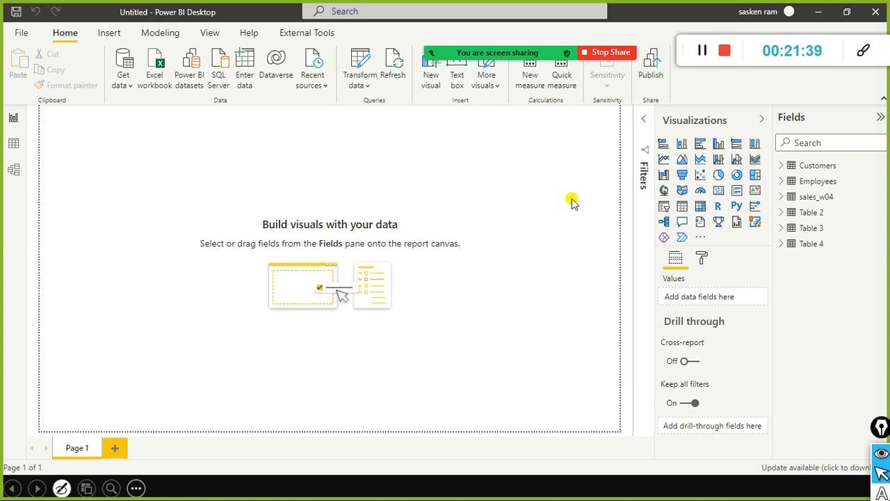
- Switch to Chrome and close the Van Heusen product page and the Amazon.in results page
key(alt+Tab)
key(alt+Tab)
key(alt+Tab)
key(alt+Tab)
key(alt+Tab)
key(alt+Tab)
key(alt+Tab)
key(alt+Tab)
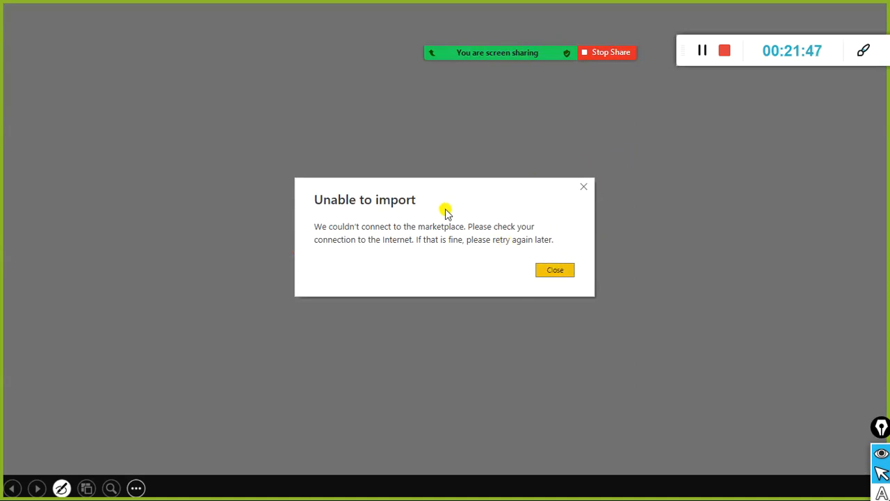
key(alt+Tab)
key(alt+Tab)
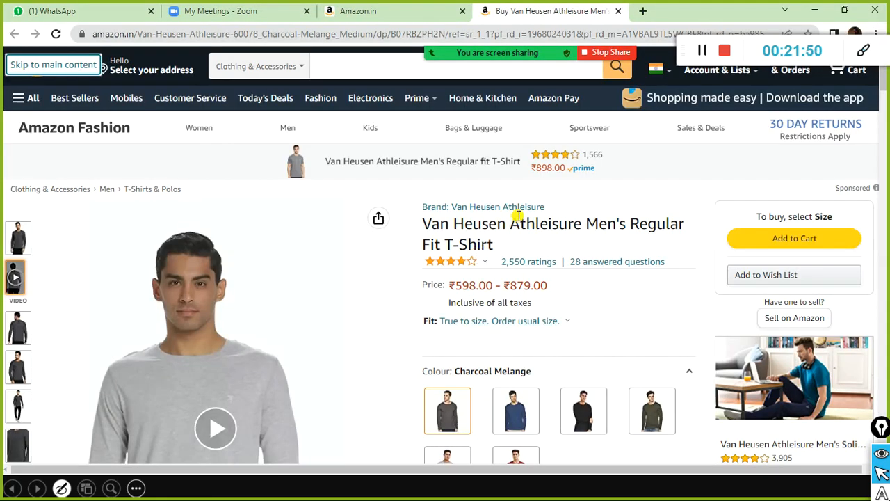
click(618, 11)
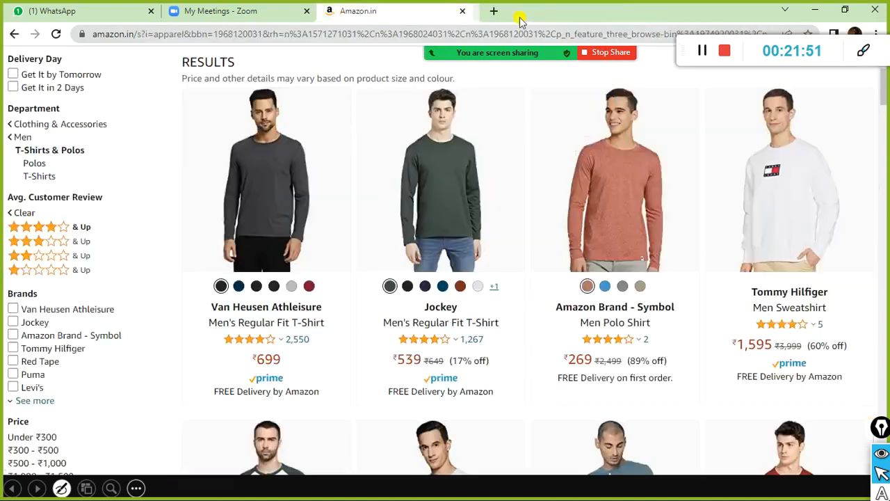
click(462, 11)
- Return to the Untitled Power BI report and expand the sales_w04 table to review its column names
key(alt+Tab)
key(alt+Tab)
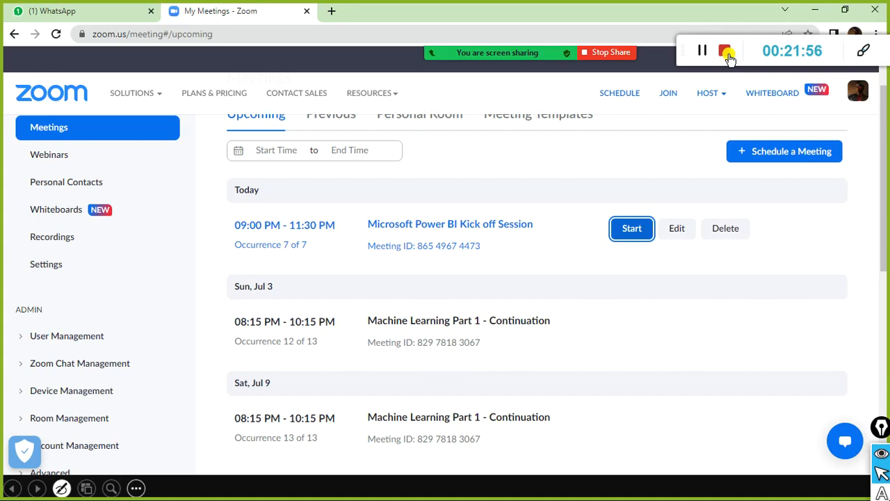
key(alt+Tab)
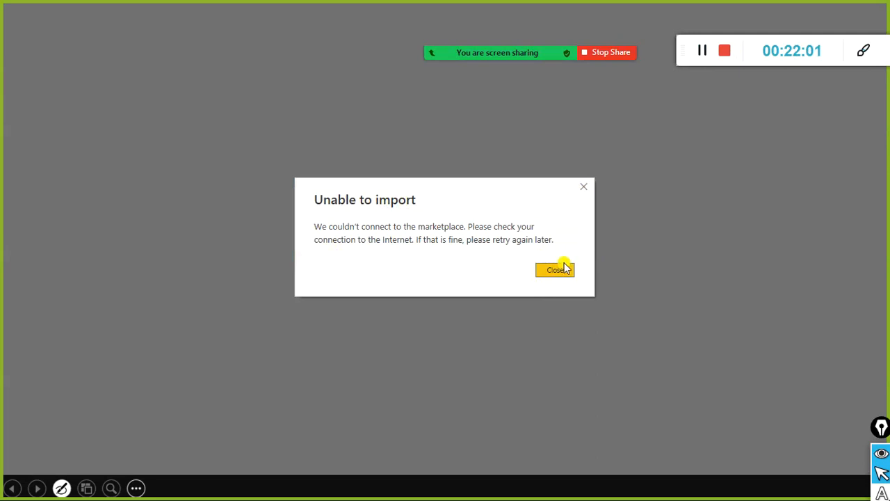
key(alt+Tab)
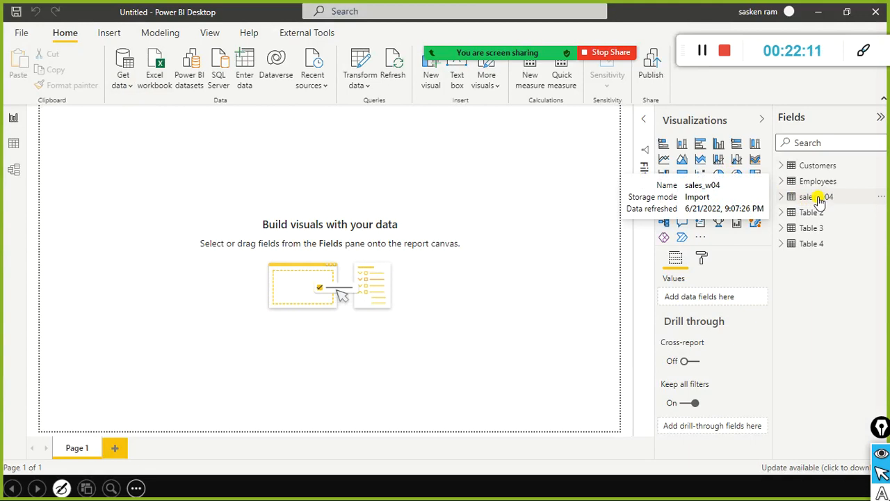
click(787, 198)
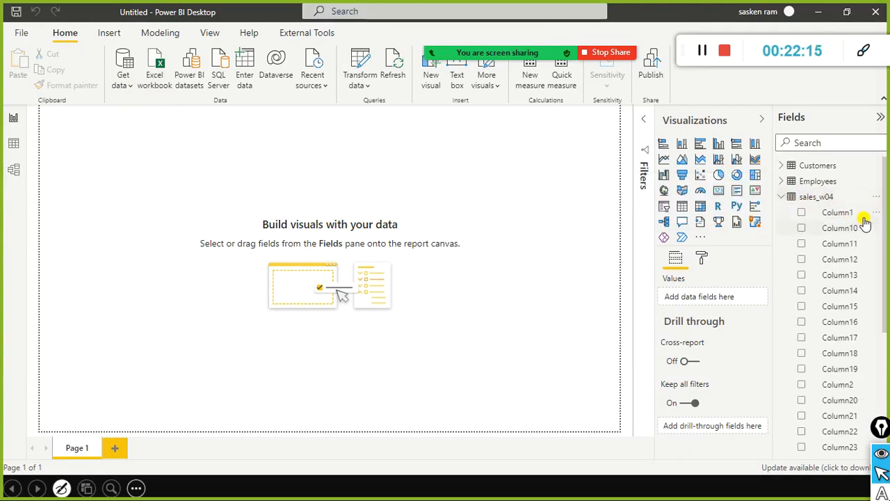
scroll(865, 221, down, 5)
scroll(830, 188, up, 5)
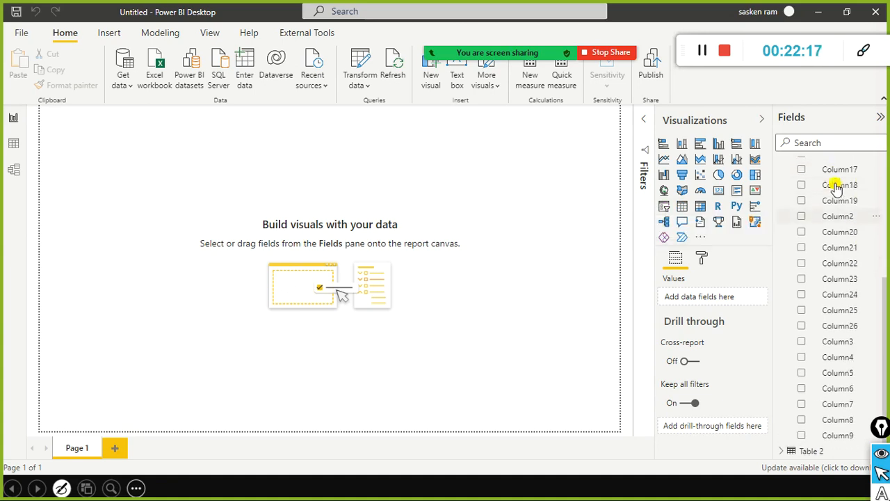
scroll(832, 211, down, 3)
scroll(829, 228, down, 4)
scroll(830, 228, up, 5)
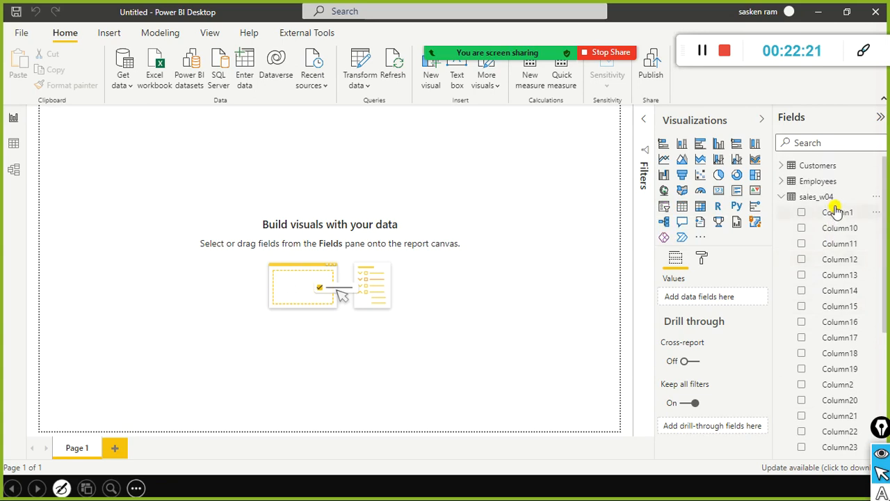
scroll(839, 320, down, 3)
scroll(842, 324, up, 3)
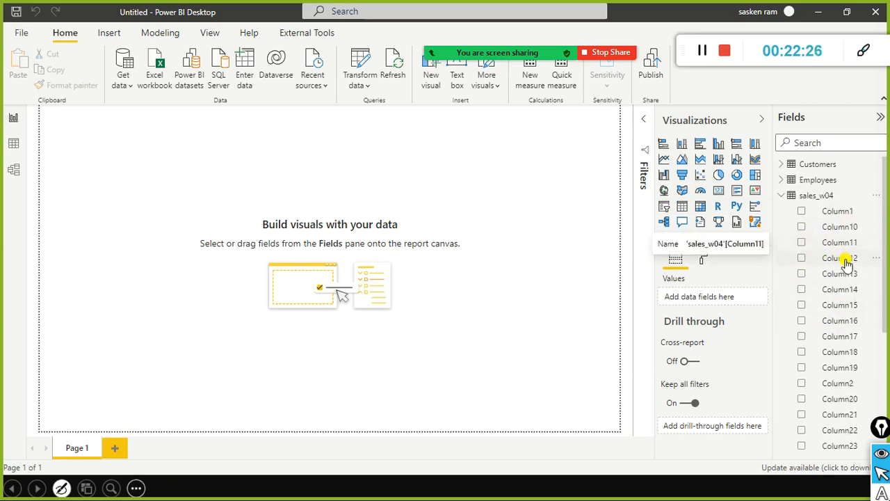
scroll(844, 258, down, 4)
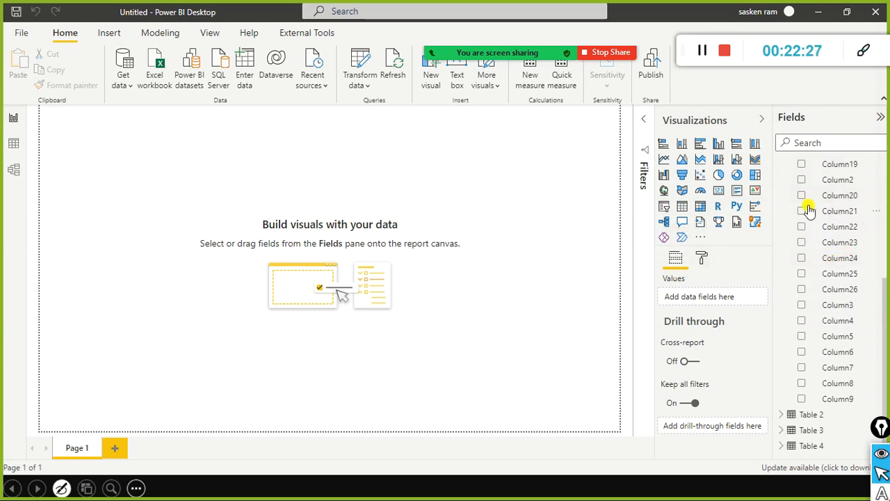
scroll(848, 268, up, 4)
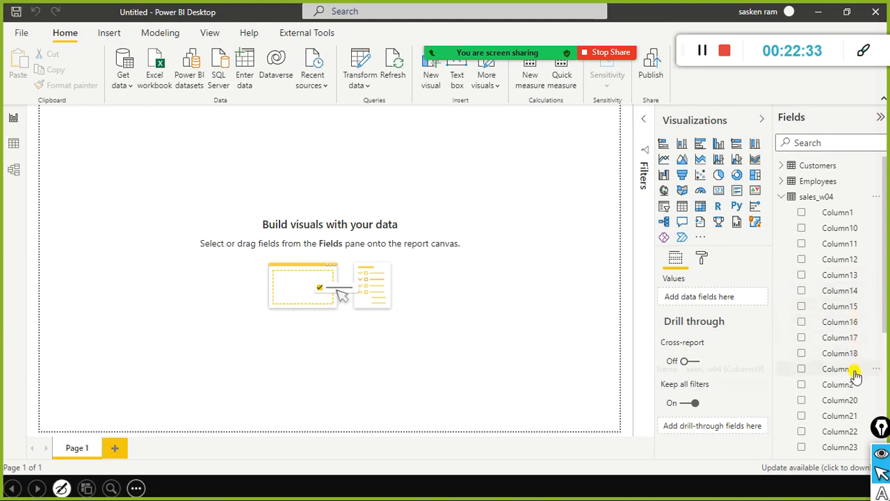
- Display the sales_w04 table's data and inspect the values in Column3, Column4, Column1 and Column2
click(17, 147)
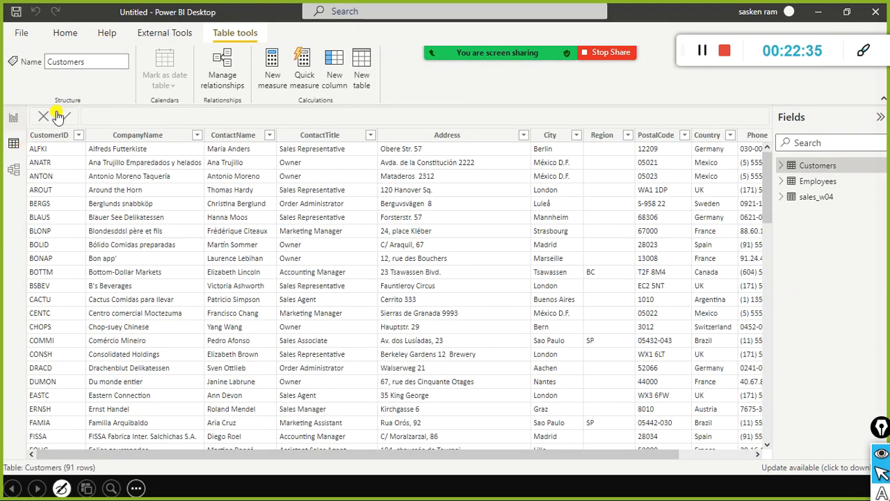
click(818, 198)
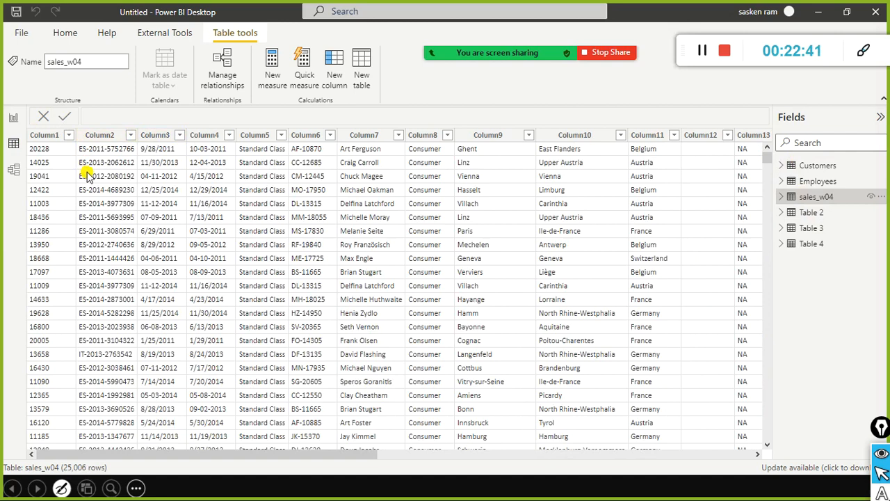
click(167, 135)
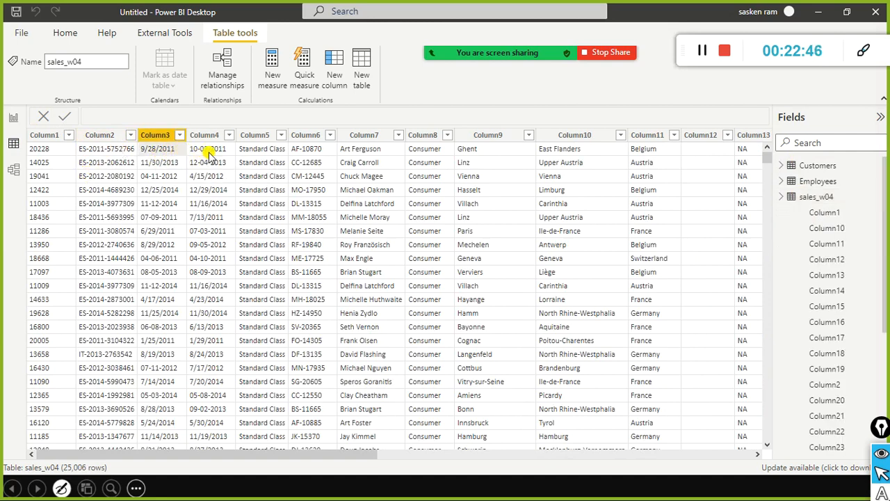
click(209, 153)
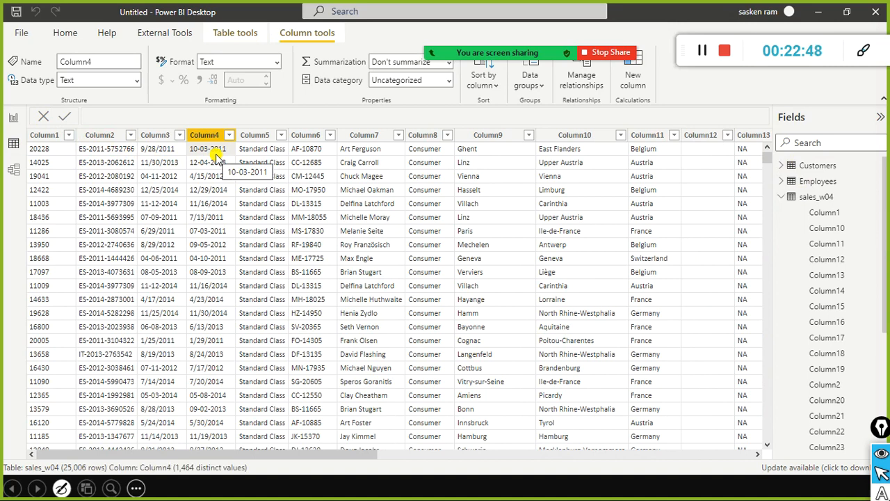
click(64, 152)
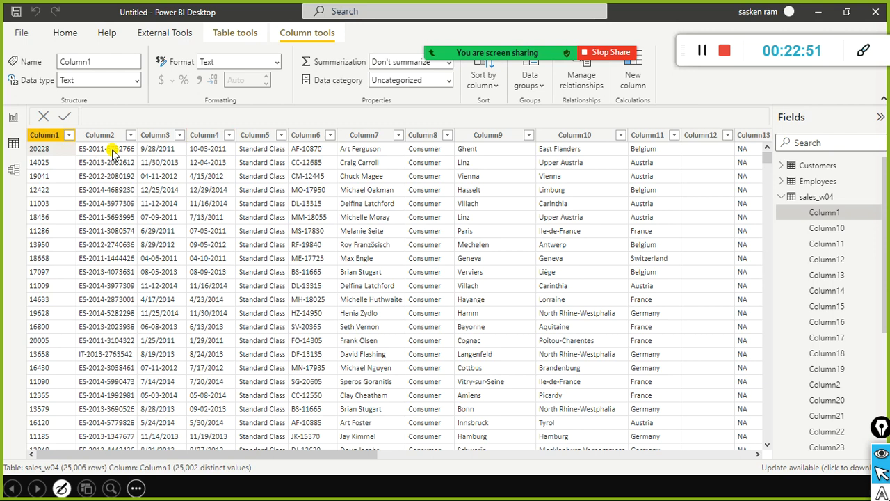
click(114, 153)
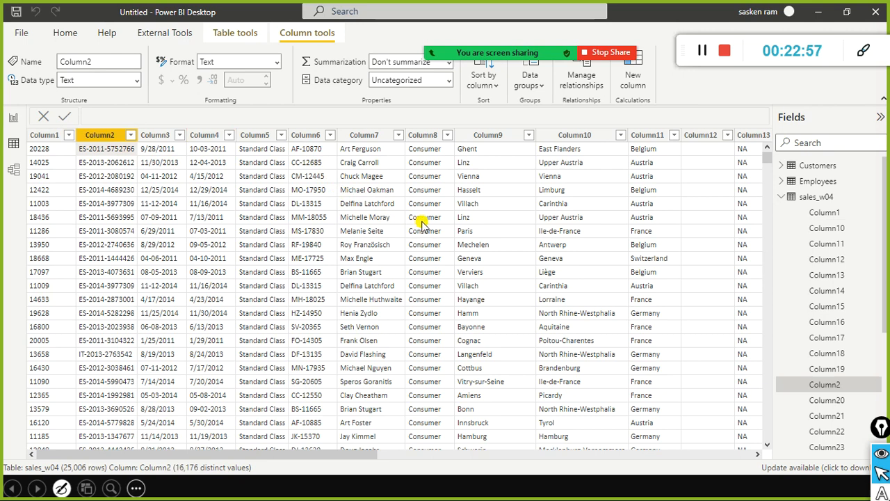
- Switch to the PowerPoint slide show displaying the source system, staging area, data warehouse and reporting diagram
key(alt+Tab)
key(alt+Tab)
key(alt+Tab)
key(alt+Tab)
key(alt+Tab)
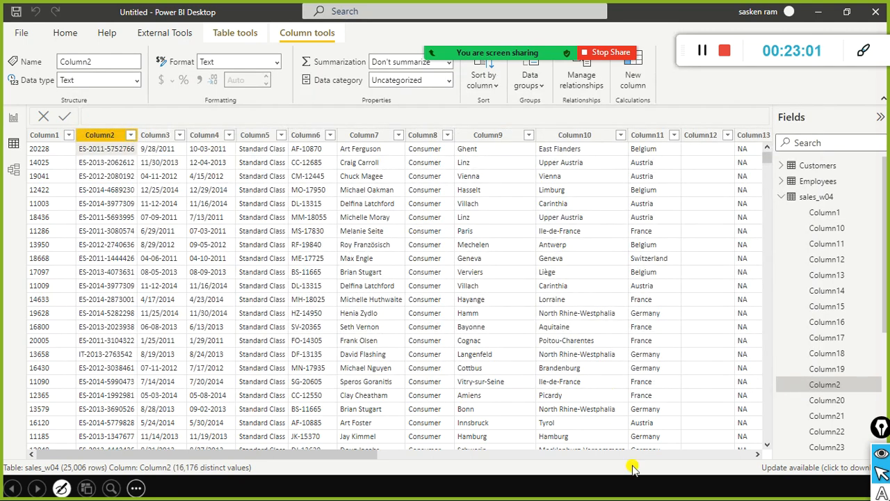
key(super)
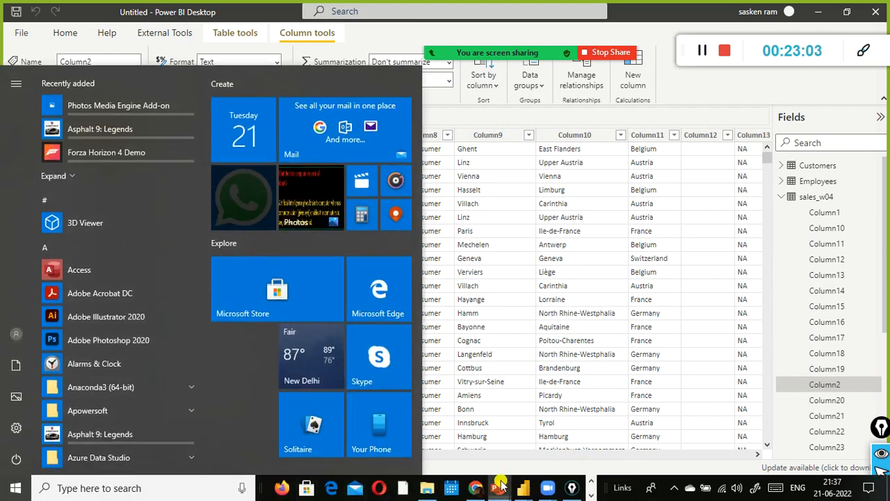
mouse_move(500, 482)
click(538, 431)
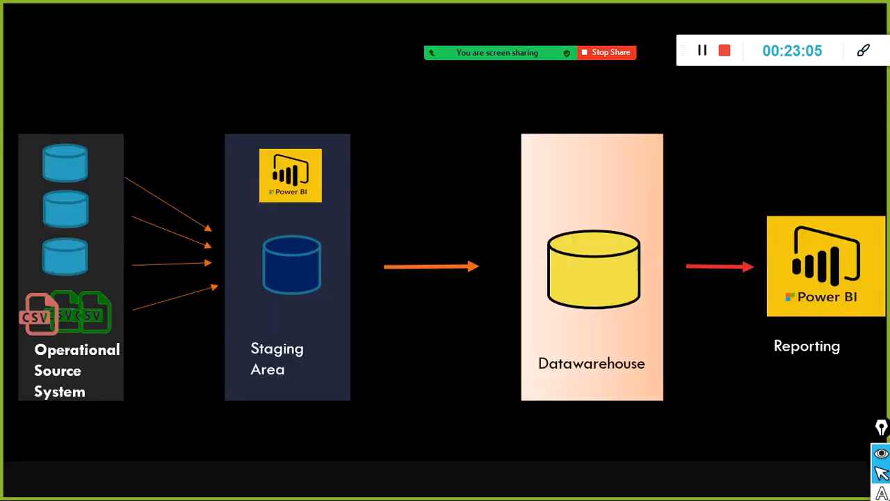
- Advance the slide show to the grid of data transformation techniques such as cleaning, filtering, merging and pivoting
key(Right)
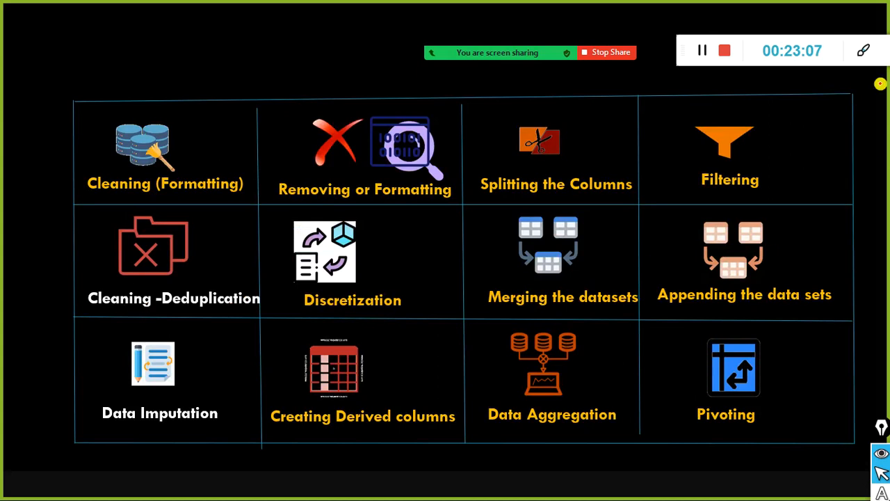
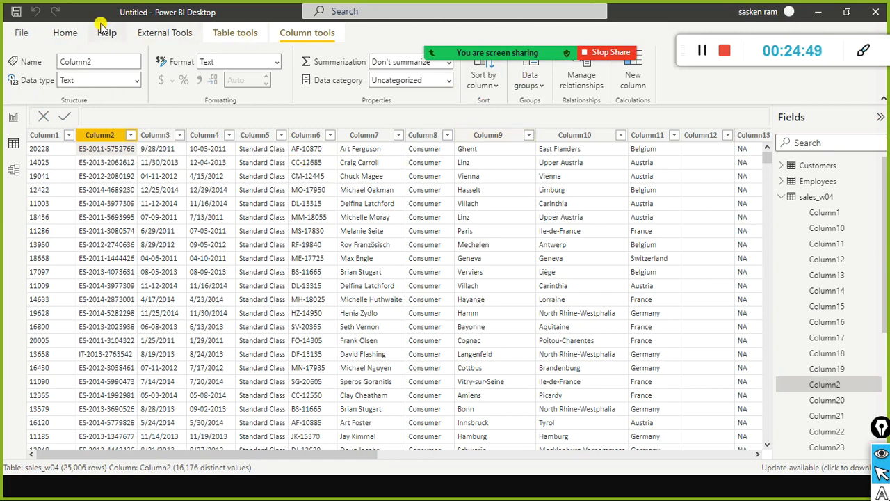
- Open the Untitled report's queries for transformation in the Power Query Editor and maximize the editor window
click(64, 36)
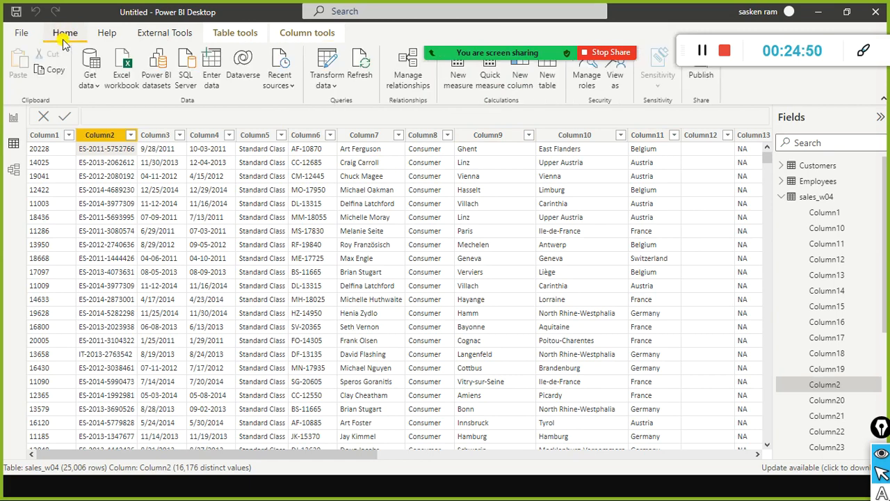
click(333, 87)
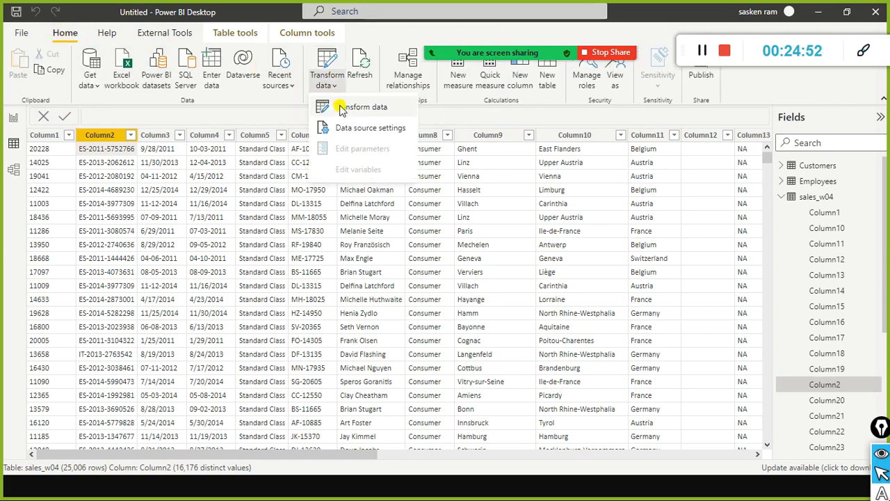
click(346, 109)
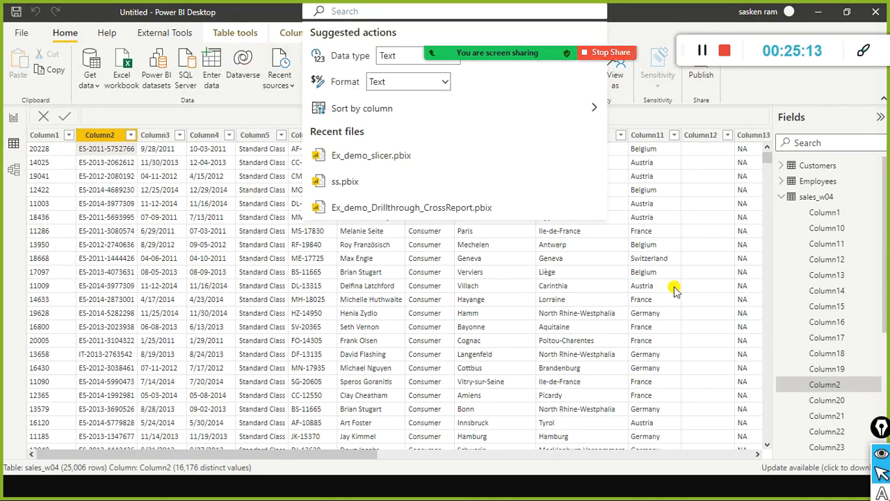
key(Escape)
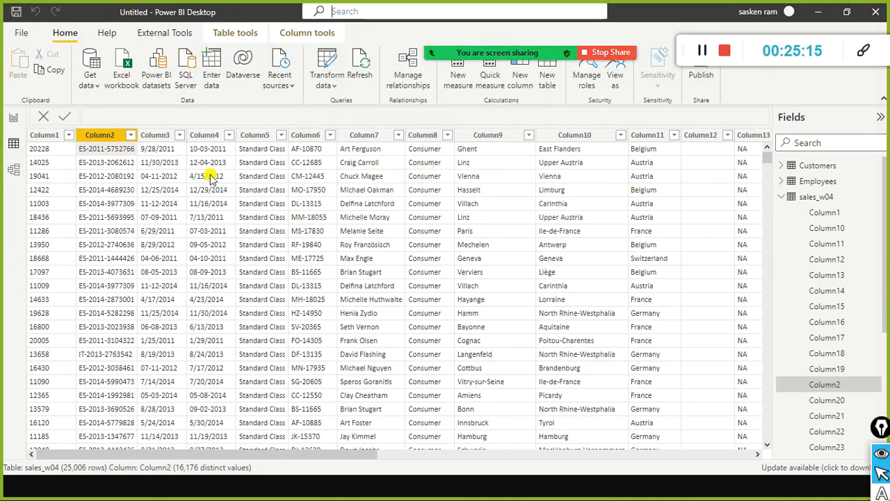
key(alt+Tab)
key(alt+Tab)
key(alt+Tab)
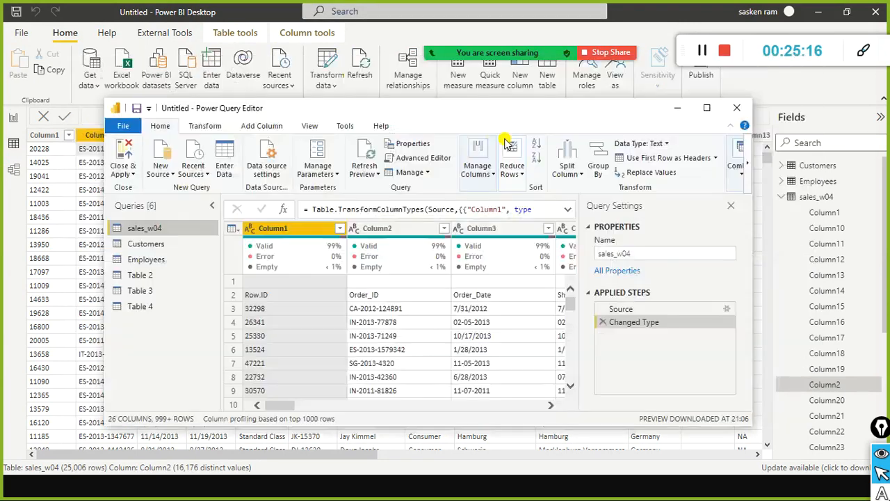
click(706, 108)
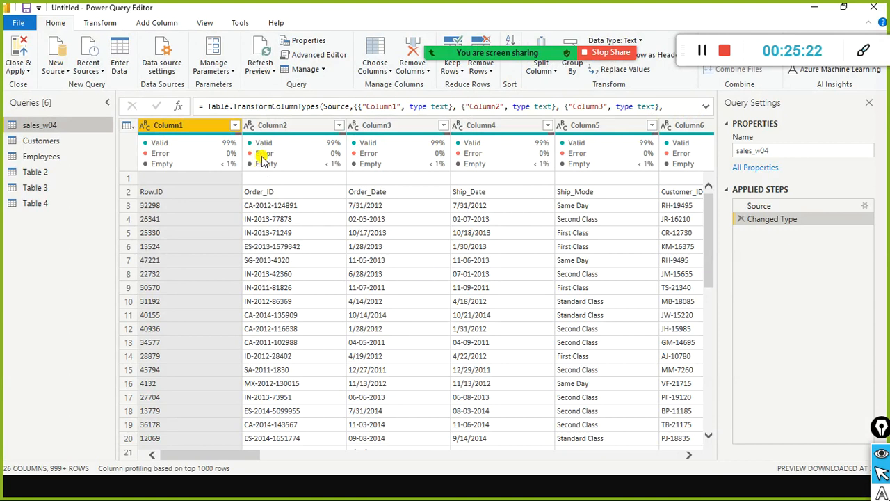
- Switch to Chrome and open the github.com/fantasy200k/Power-BI repository in a new tab
key(alt+Tab)
key(alt+q)
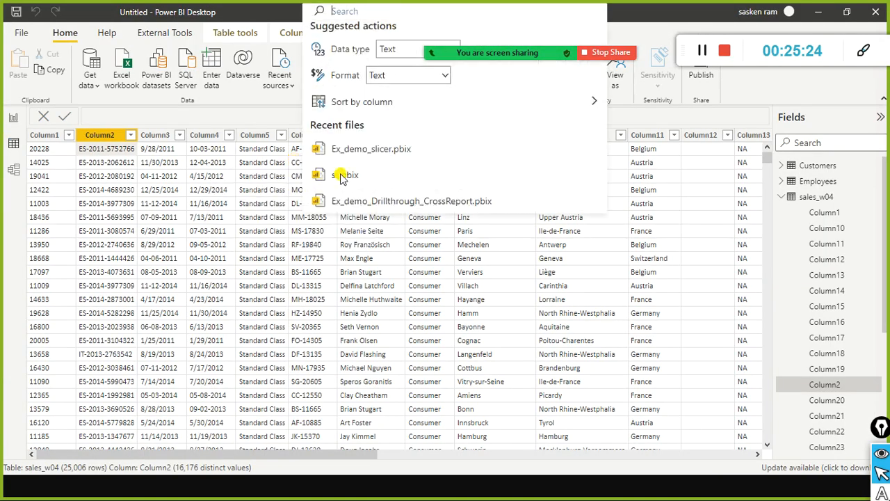
key(alt+Tab)
key(alt+Tab)
key(alt+Tab)
key(alt+Tab)
key(alt+Tab)
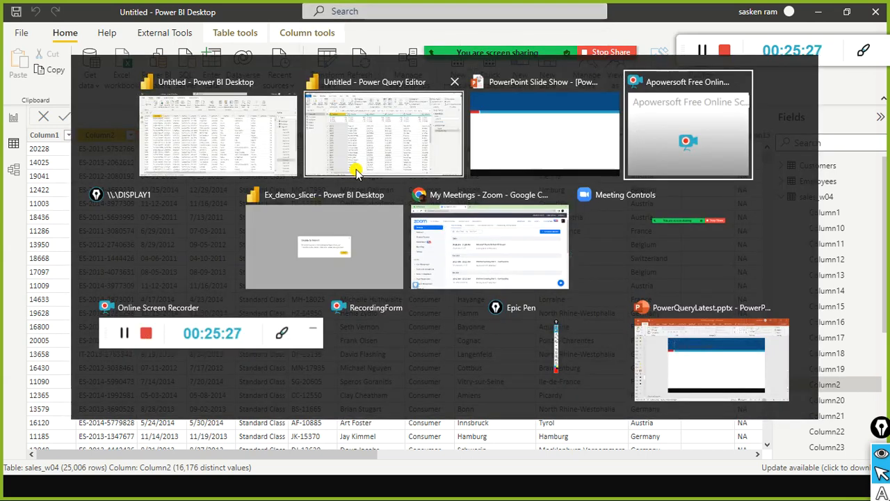
key(alt+Tab)
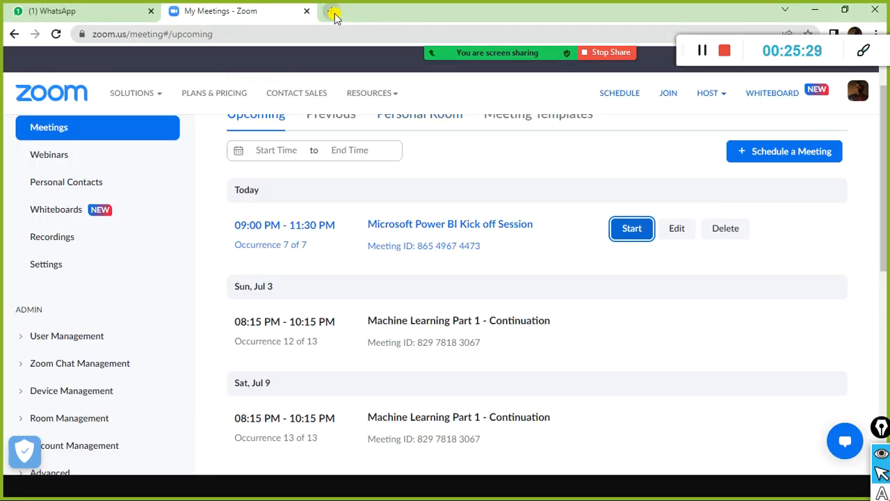
click(333, 12)
text(gut)
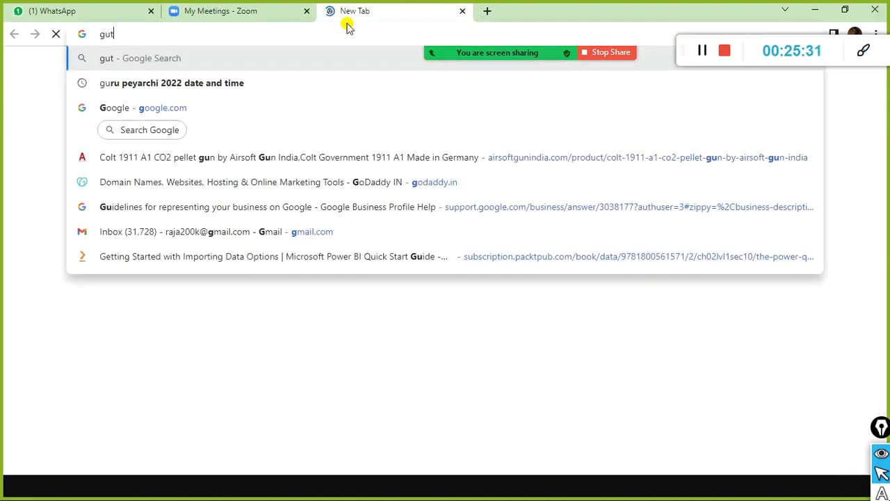
key(BackSpace)
key(BackSpace)
text(ithub.com/fantasy200k/Power-BI)
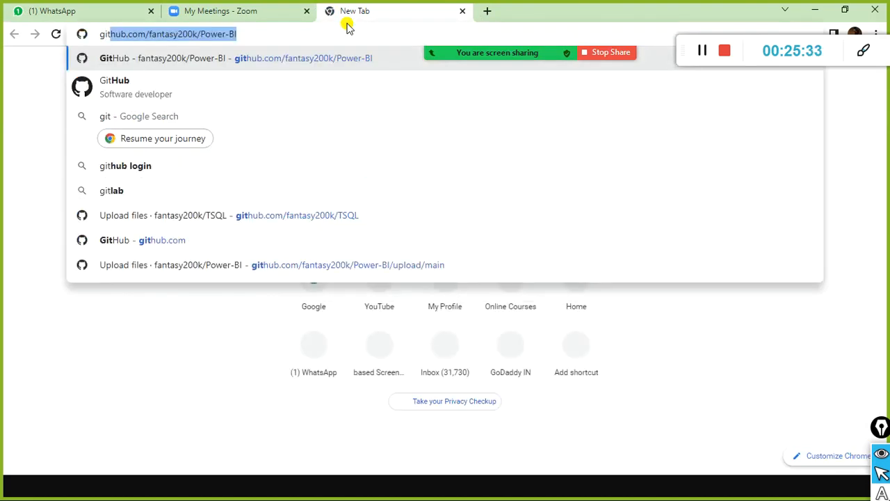
key(Return)
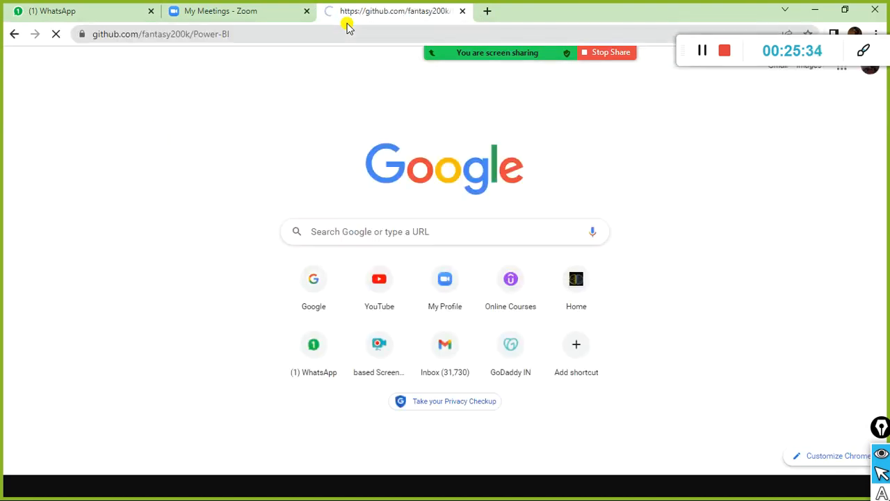
click(276, 39)
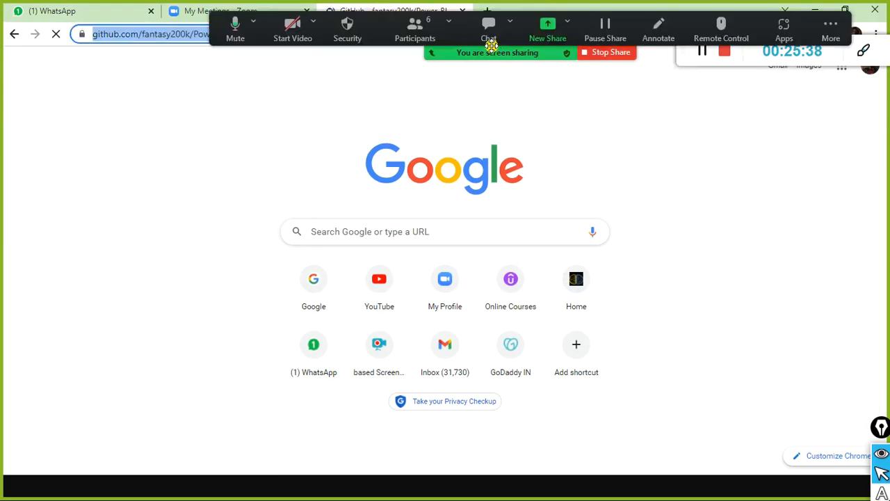
click(488, 28)
text(https://github.com/fantasy200k/Power-BI)
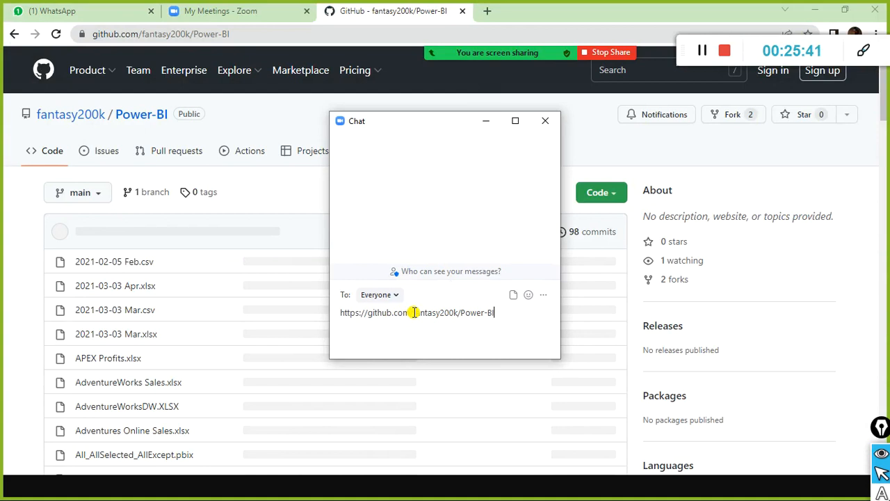
key(Return)
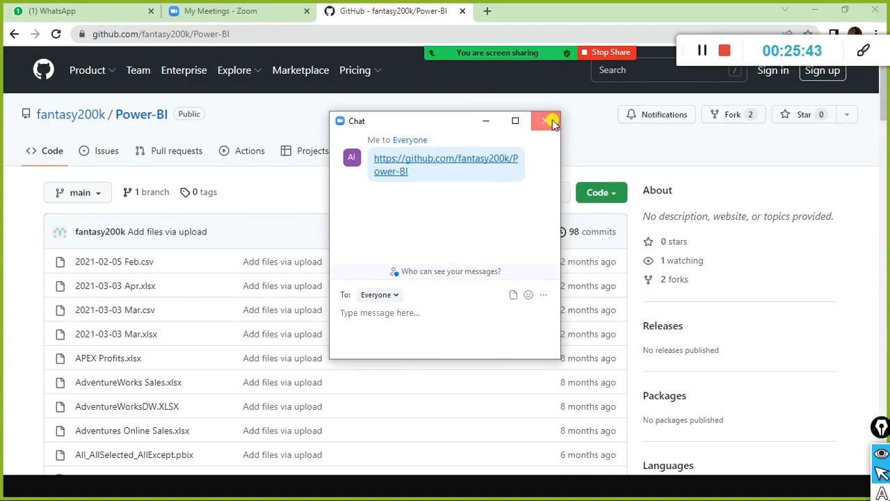
click(547, 121)
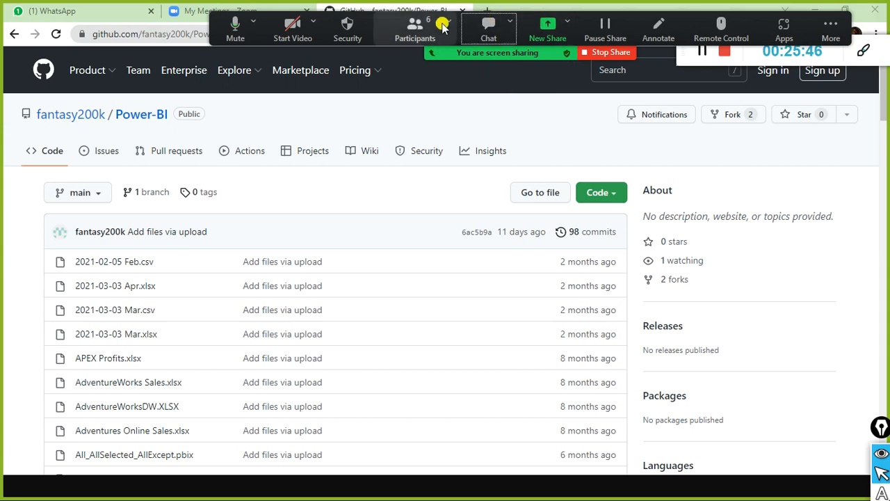
click(488, 27)
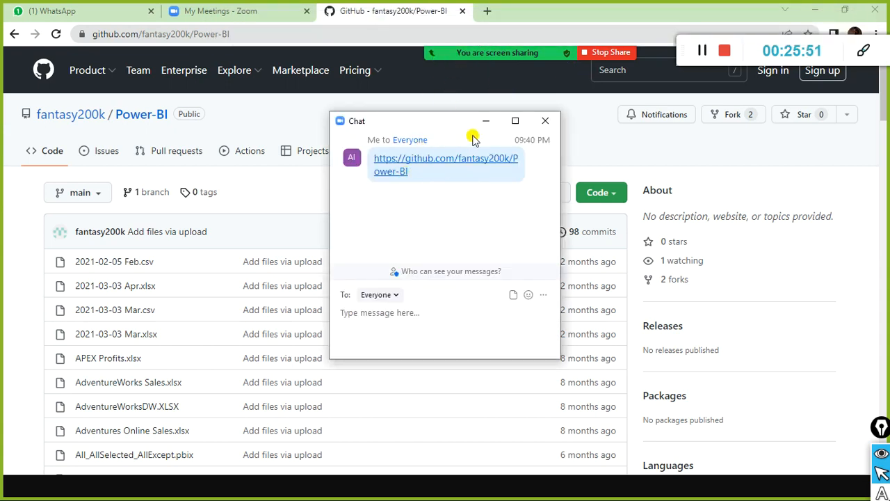
click(546, 121)
- Find sales_w04.csv in the repository's file list by searching the page for "sales_w0" and open the file's page
mouse_move(356, 70)
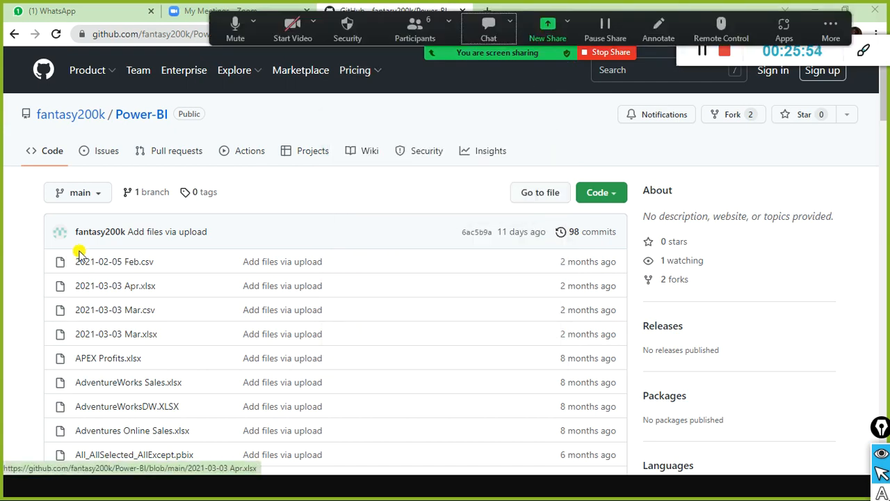
scroll(82, 249, down, 4)
scroll(179, 204, up, 2)
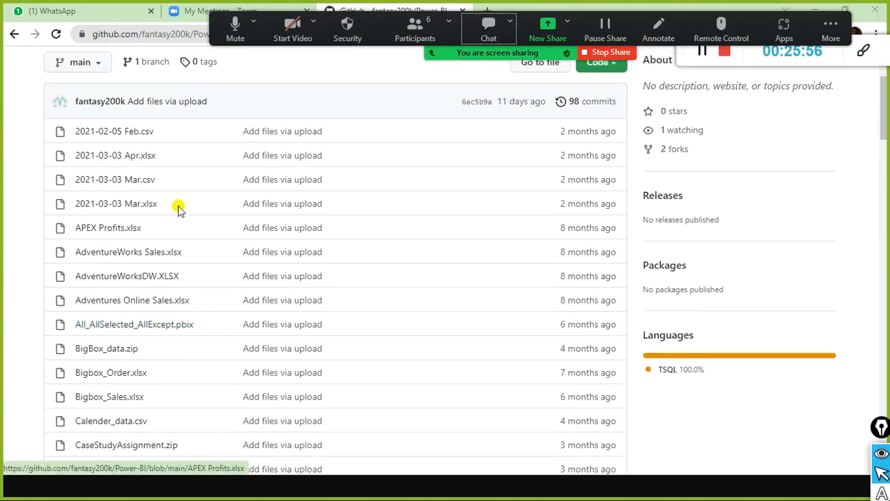
scroll(331, 168, up, 2)
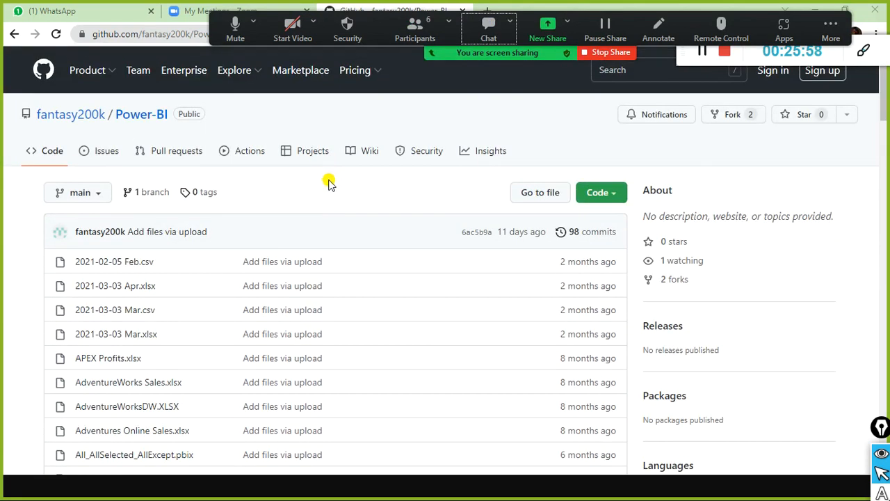
drag(213, 17, 95, 6)
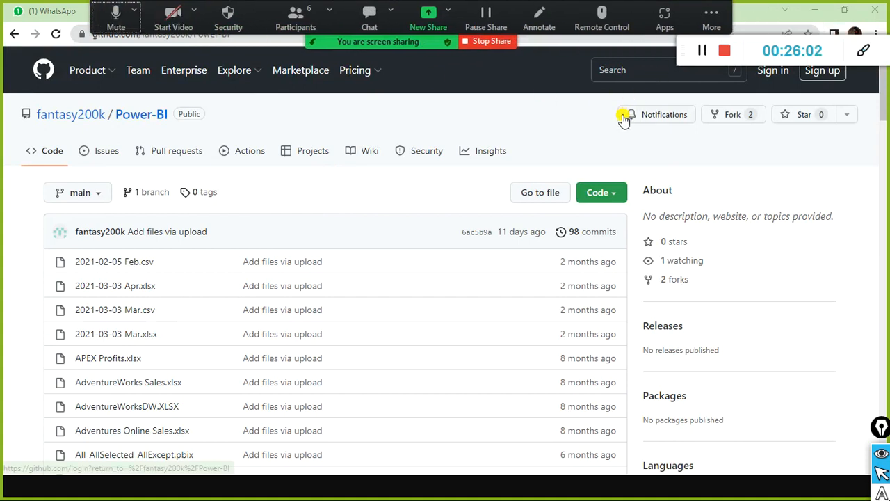
drag(690, 54, 645, 87)
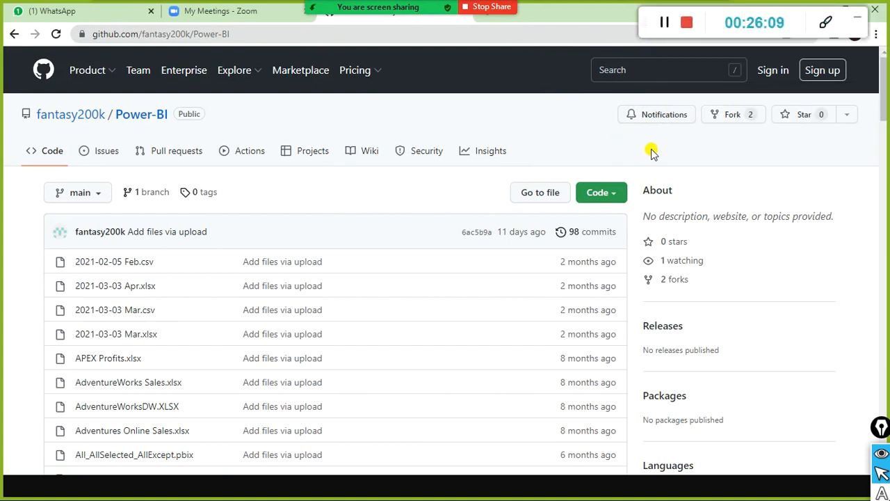
key(ctrl+f)
text(sa)
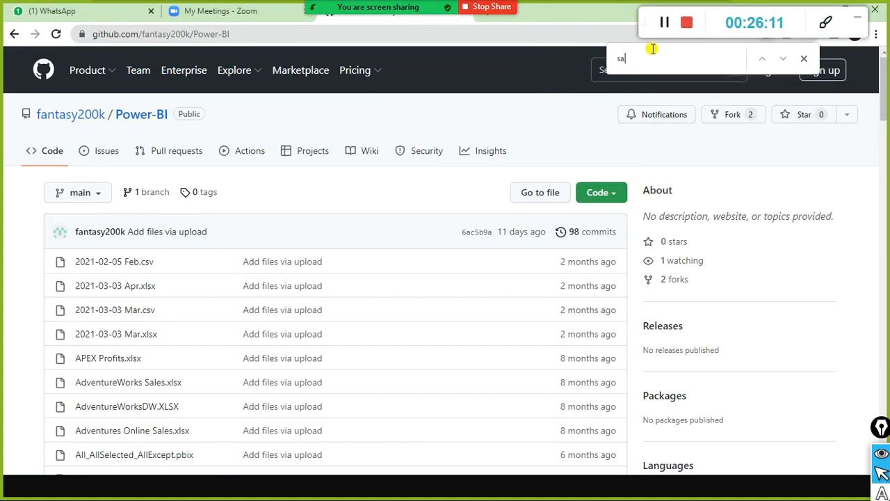
text(es)
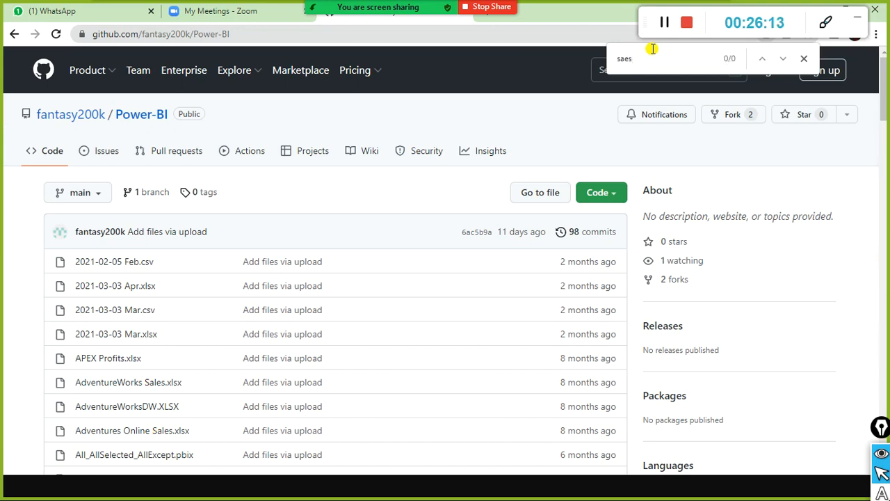
text(les)
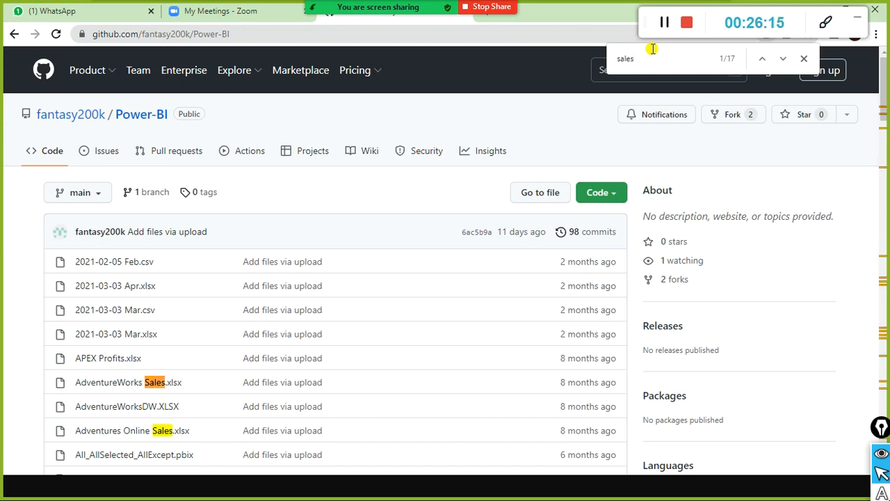
text(_w0)
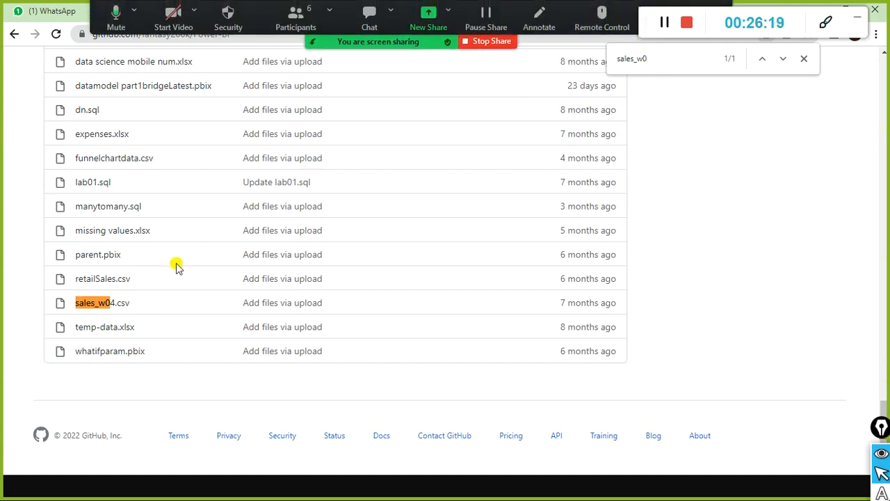
click(114, 306)
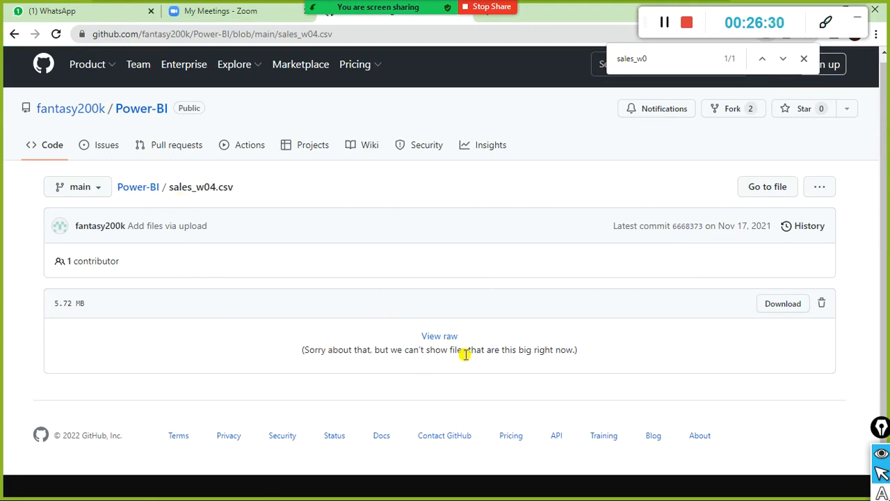
- Display the raw contents of sales_w04.csv and copy all of the text into a new Notepad document
click(785, 306)
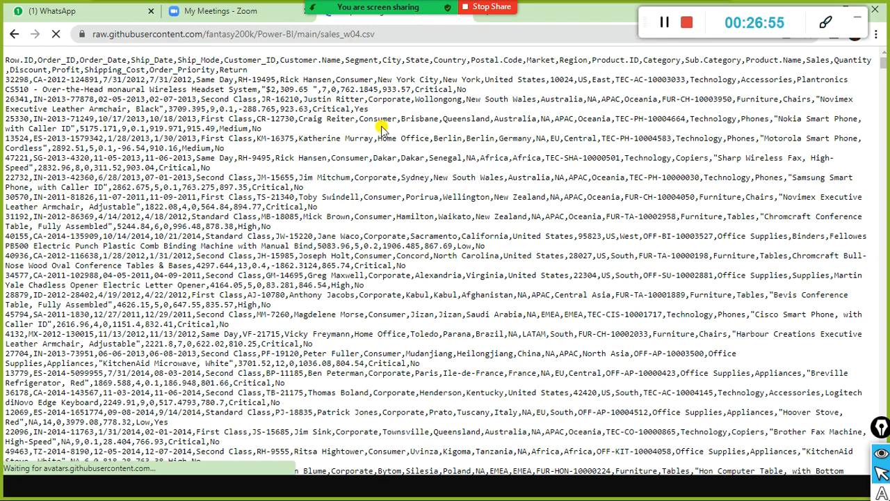
key(ctrl+a)
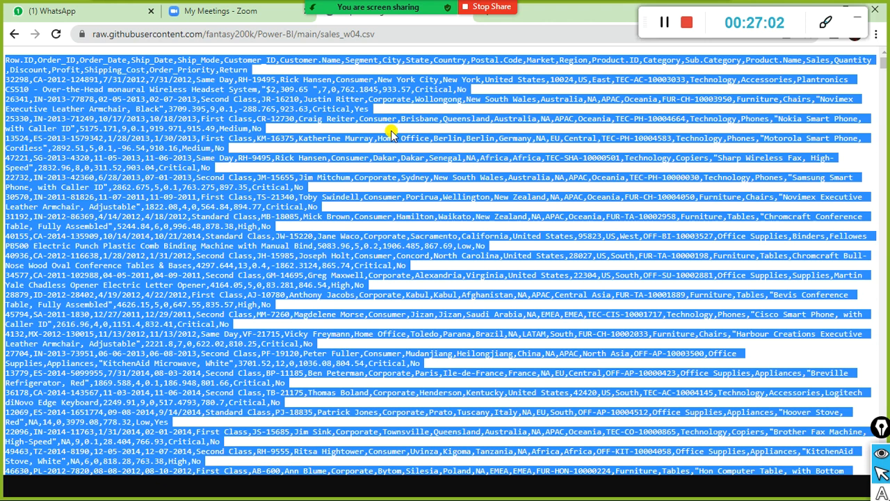
key(super)
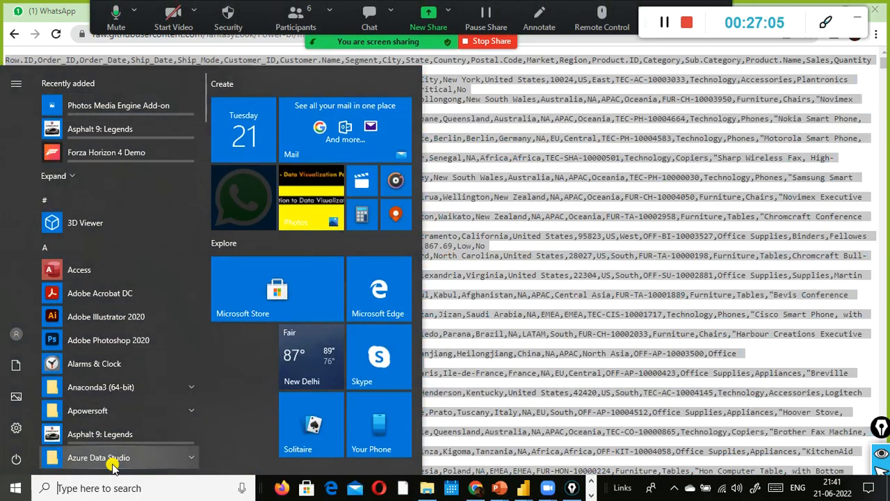
text(notepad)
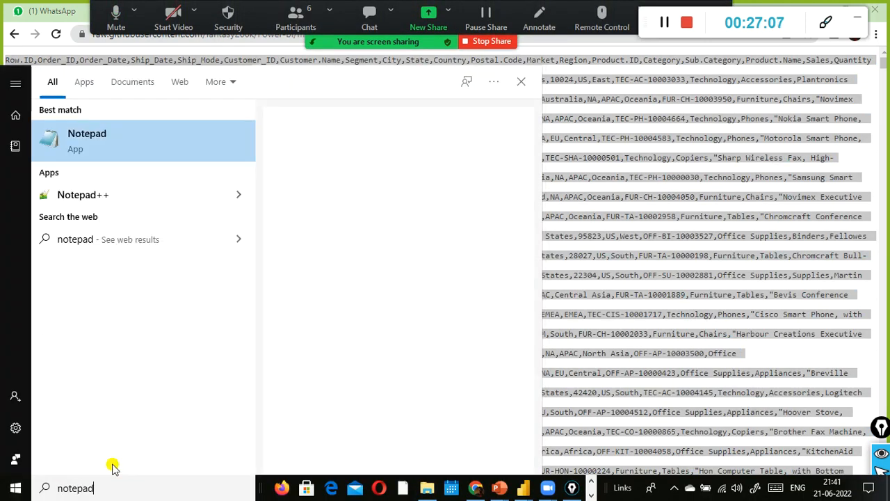
key(Return)
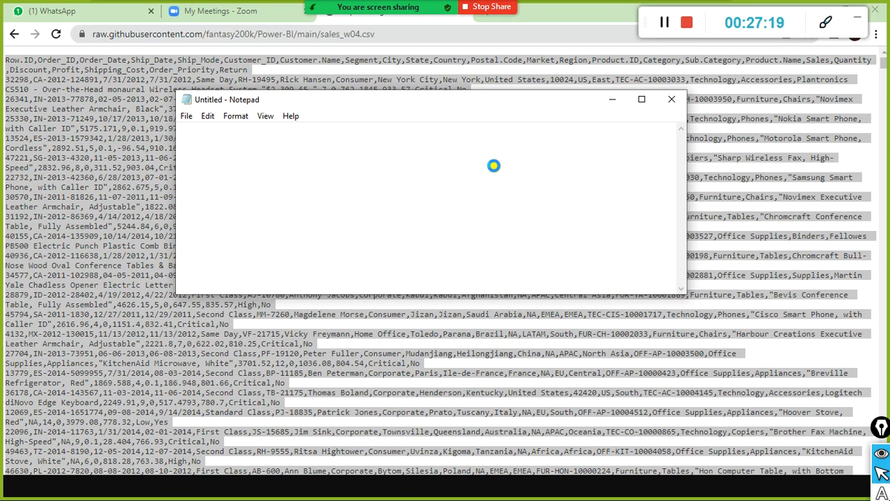
key(ctrl+v)
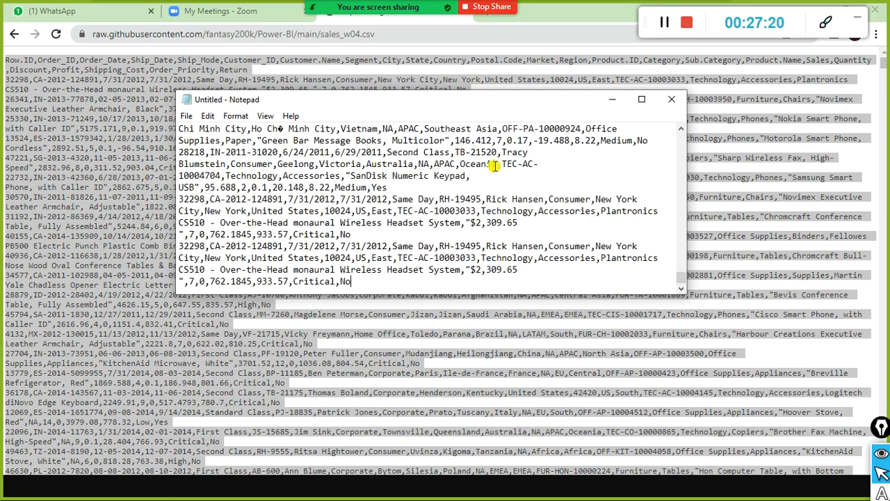
- Maximize the Notepad window and show the header row at the beginning of the pasted sales data
click(641, 98)
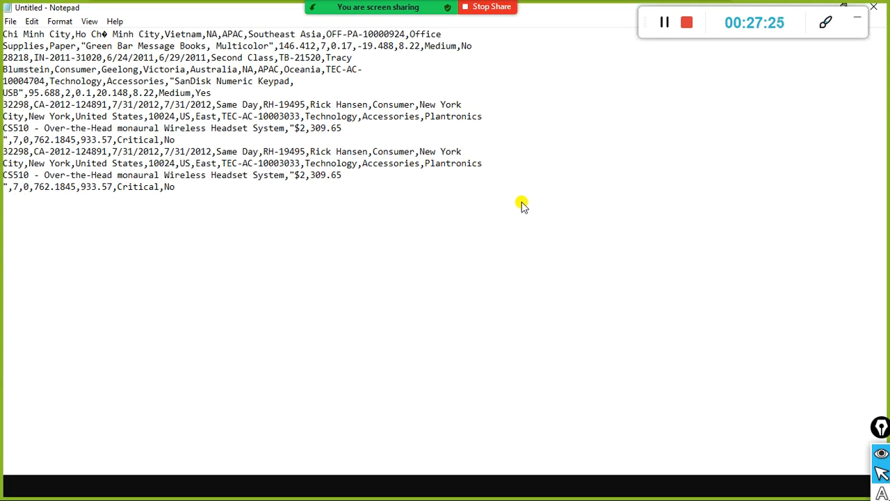
scroll(388, 191, up, 15)
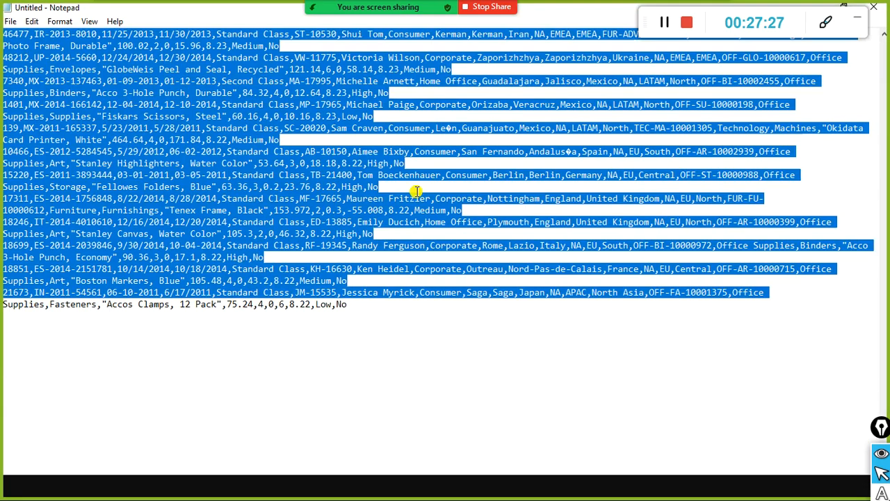
scroll(434, 202, up, 15)
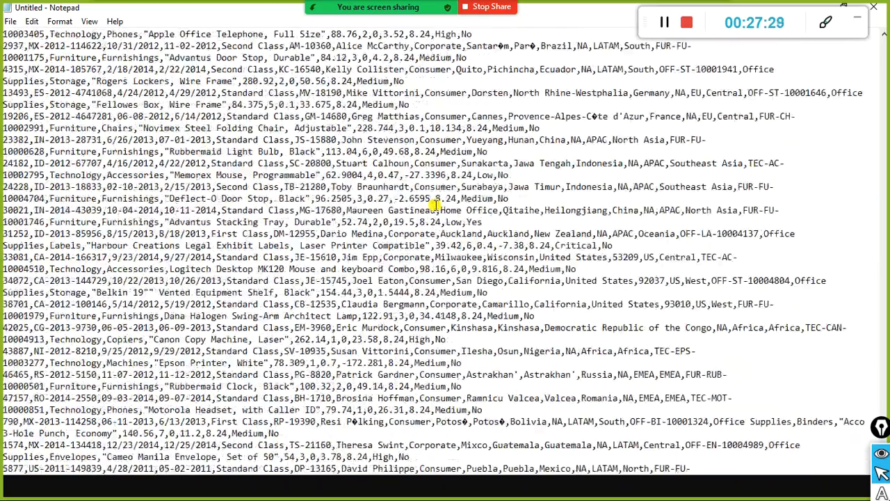
scroll(434, 202, up, 10)
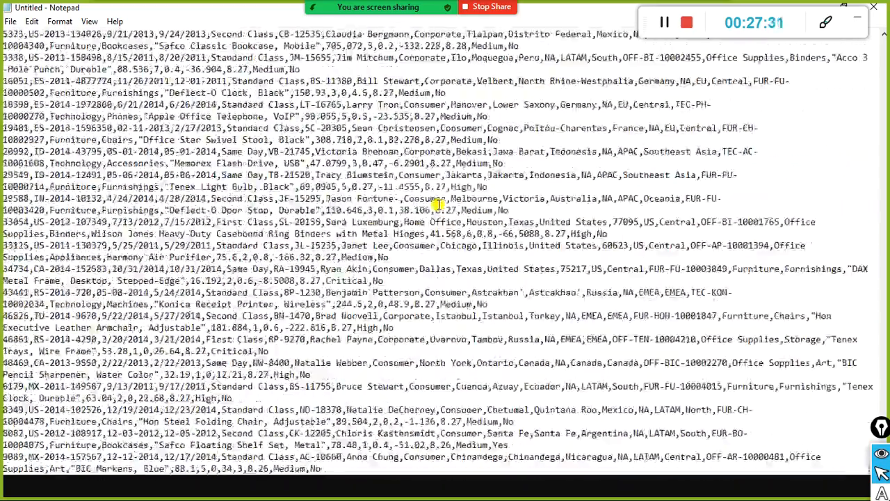
drag(881, 428, 839, 495)
drag(882, 458, 884, 35)
mouse_move(436, 41)
mouse_down()
mouse_move(533, 103)
mouse_move(885, 445)
mouse_up()
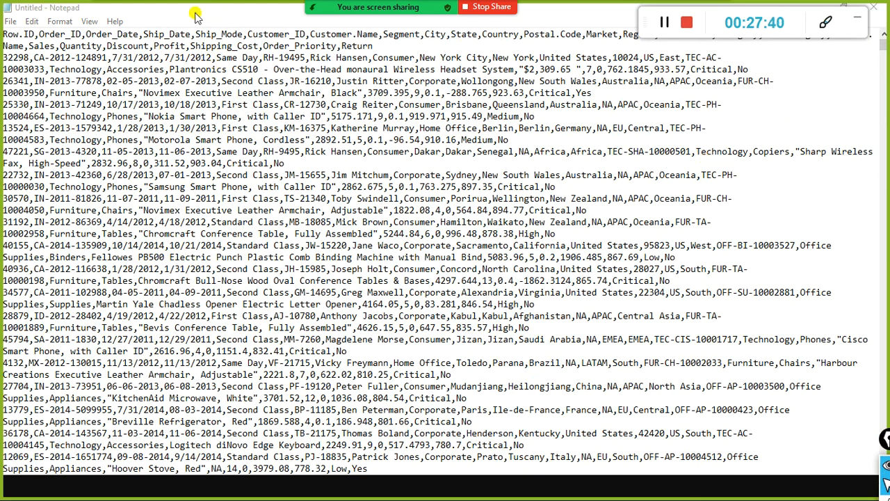
- Start saving the document under a new name, entering "sales_w06.csv" with double quotes and choosing All Files (*.*) as the type
click(11, 21)
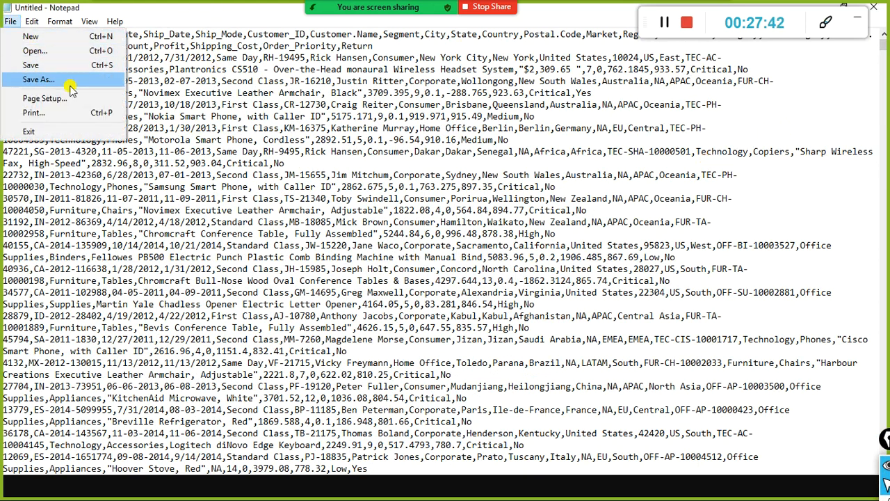
click(71, 85)
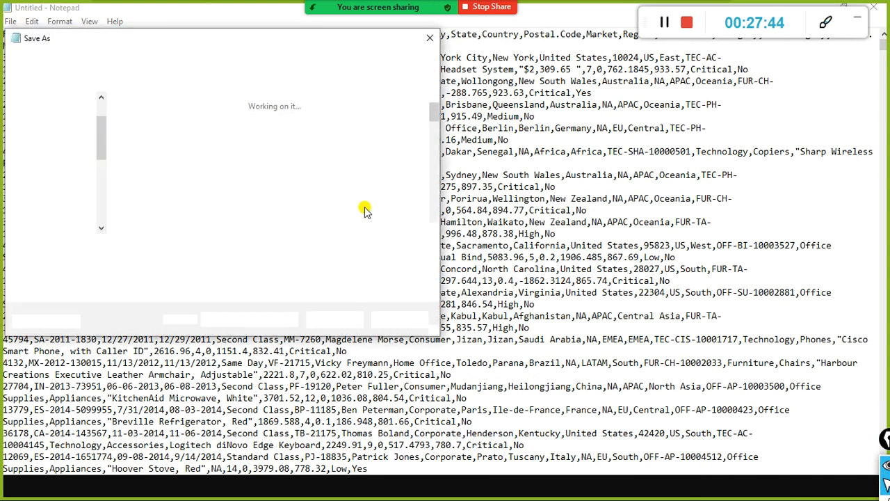
text(sales_w06.csv")
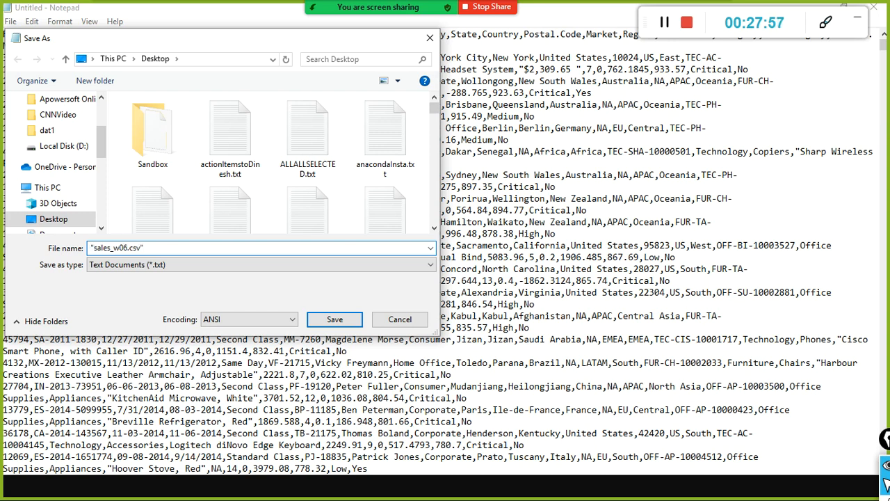
click(232, 263)
click(202, 281)
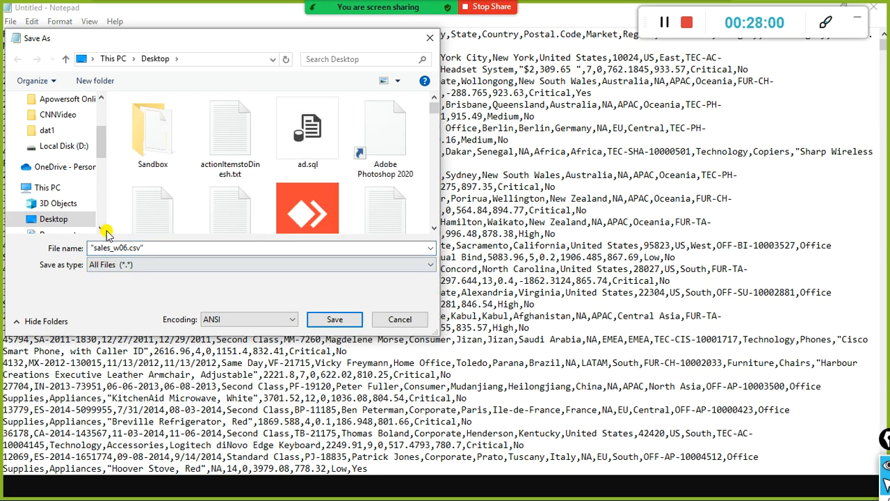
- Choose the dat1 folder on Local Disk (D:) as the location for saving the file
scroll(99, 216, down, 3)
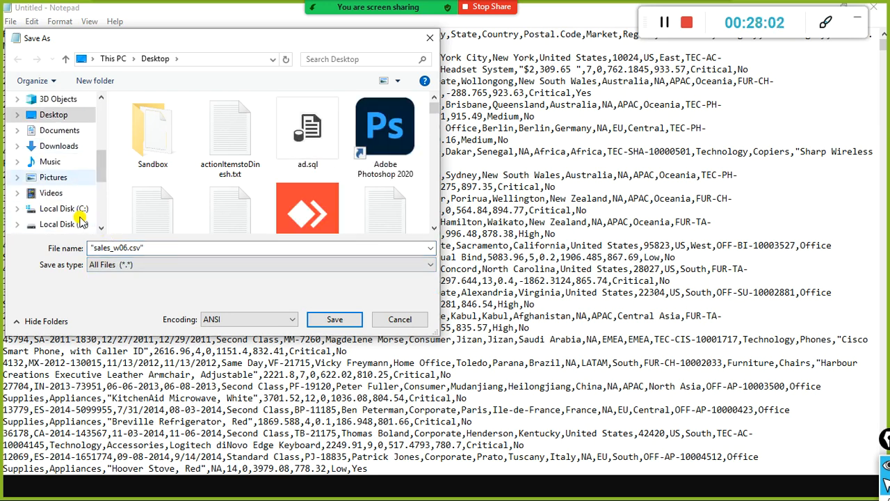
click(89, 222)
scroll(205, 193, down, 15)
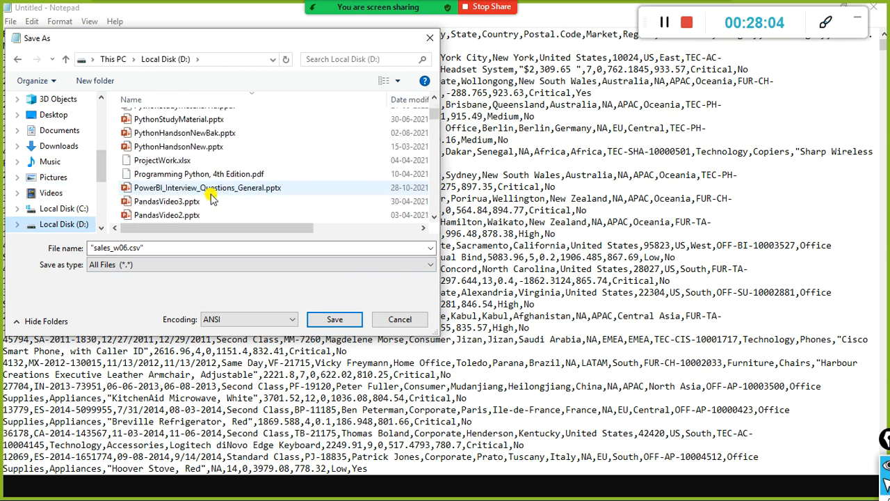
click(209, 201)
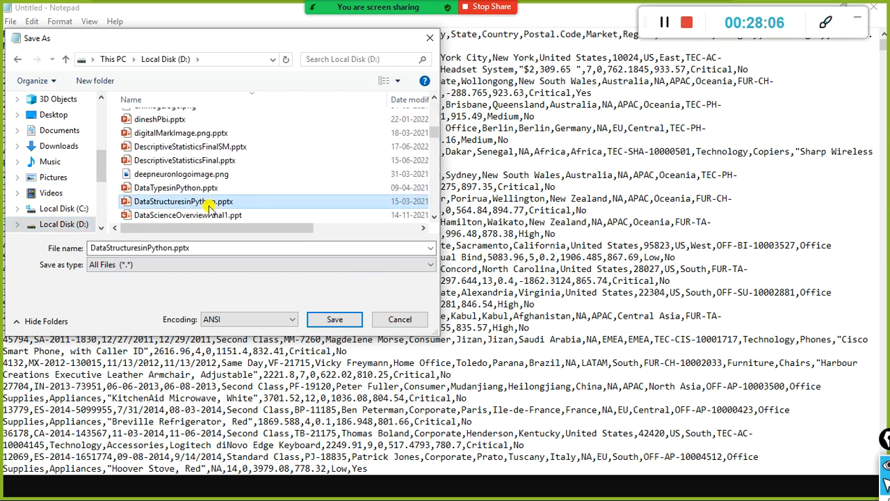
scroll(209, 202, down, 5)
click(197, 217)
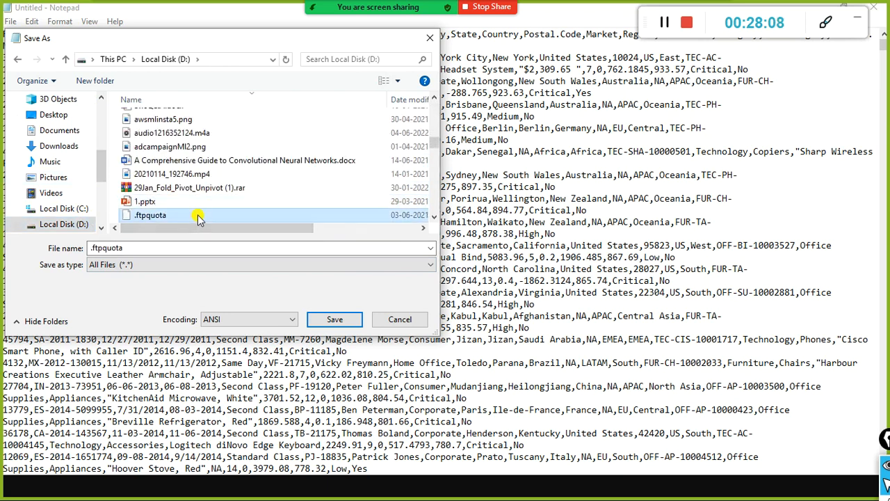
text(dat1)
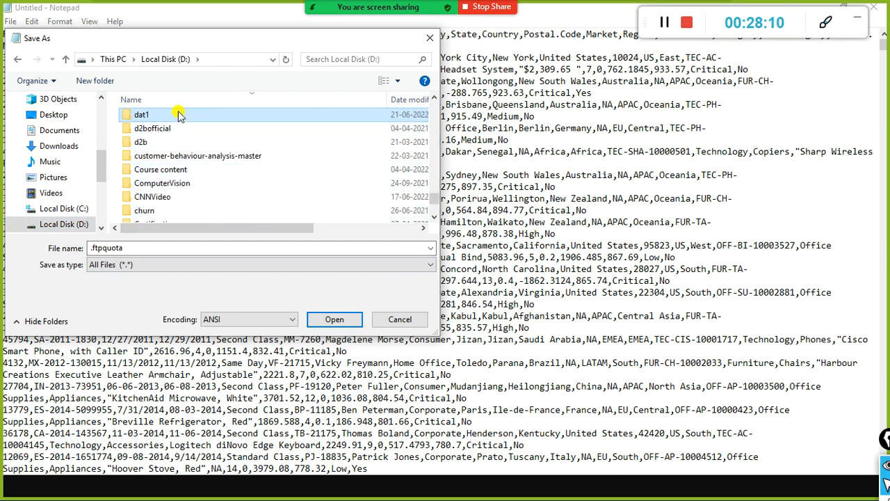
double_click(142, 116)
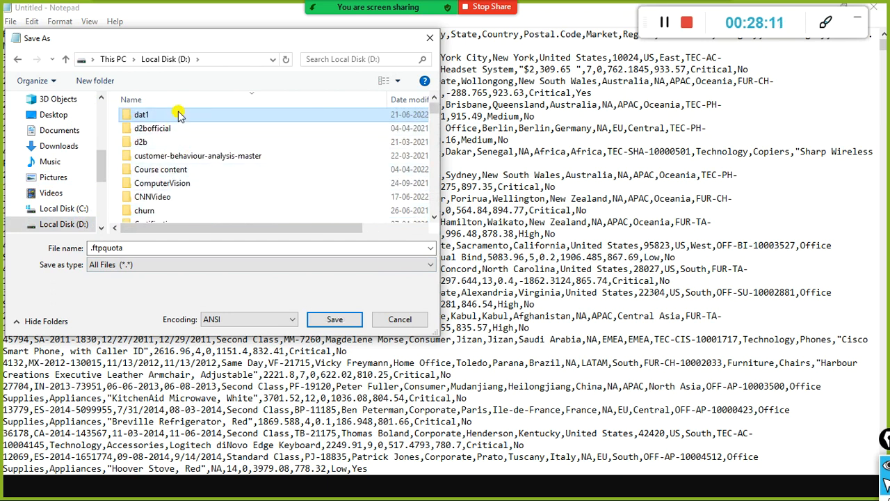
- Enter "sales_206.csv" as the file name, enclosed in double quotation marks
double_click(170, 247)
text(sq)
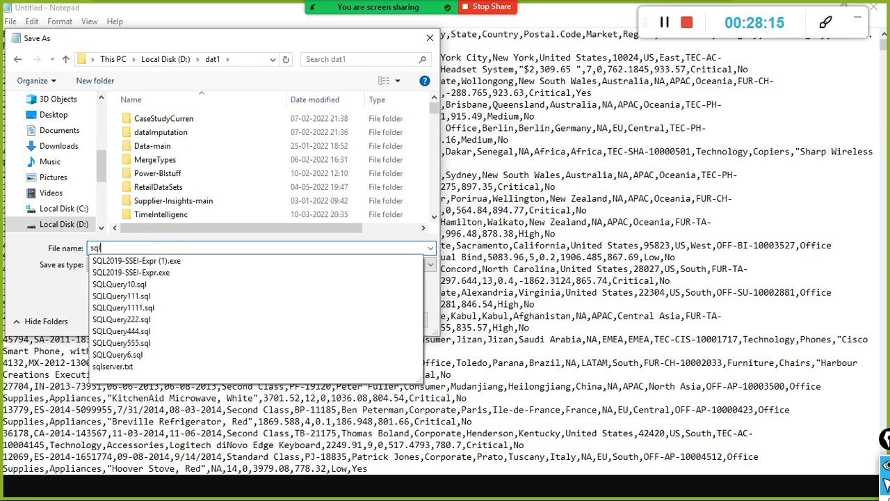
key(BackSpace)
text(a)
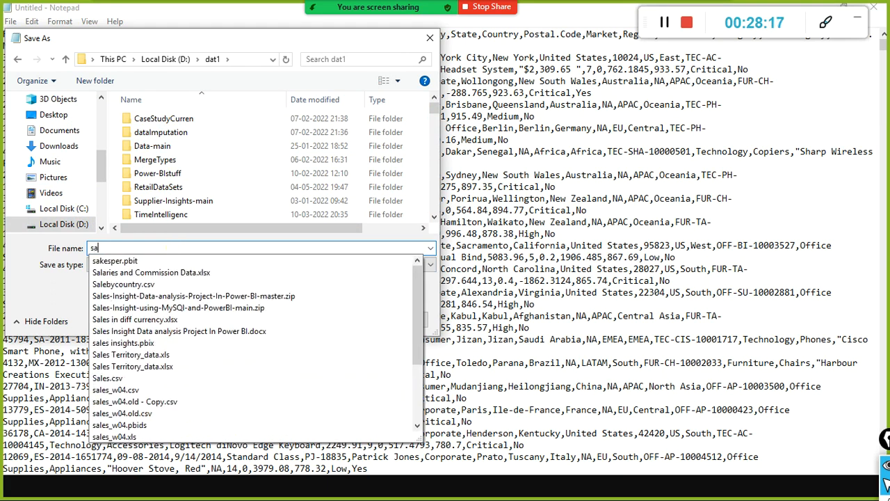
text(les_206.csv)
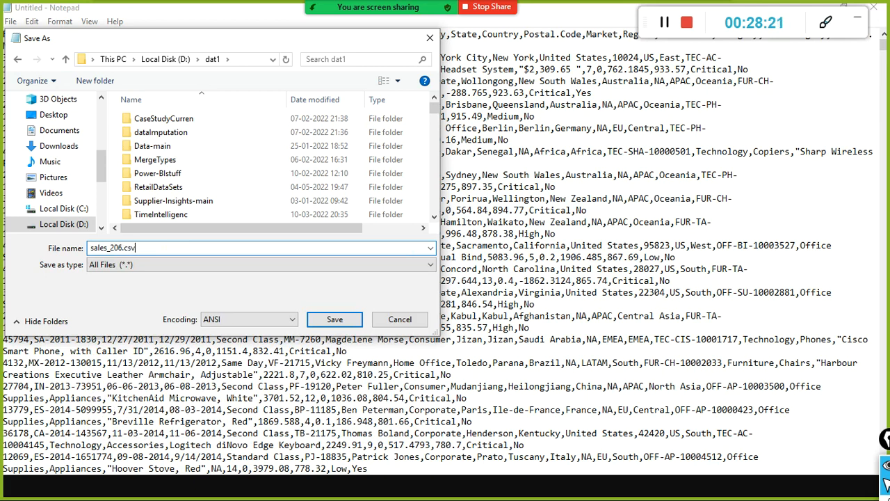
text(")
key(Home)
text(")
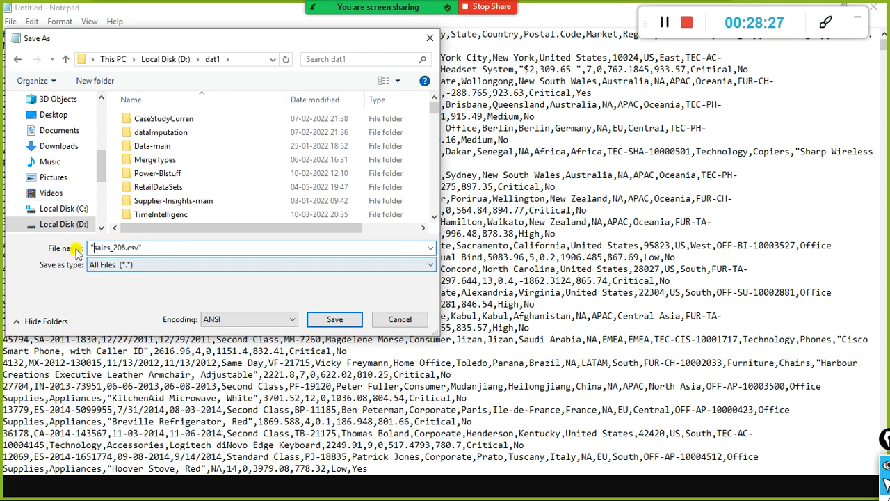
- Correct the file name to "sales_06.csv", keeping the enclosing double quotation marks
click(163, 248)
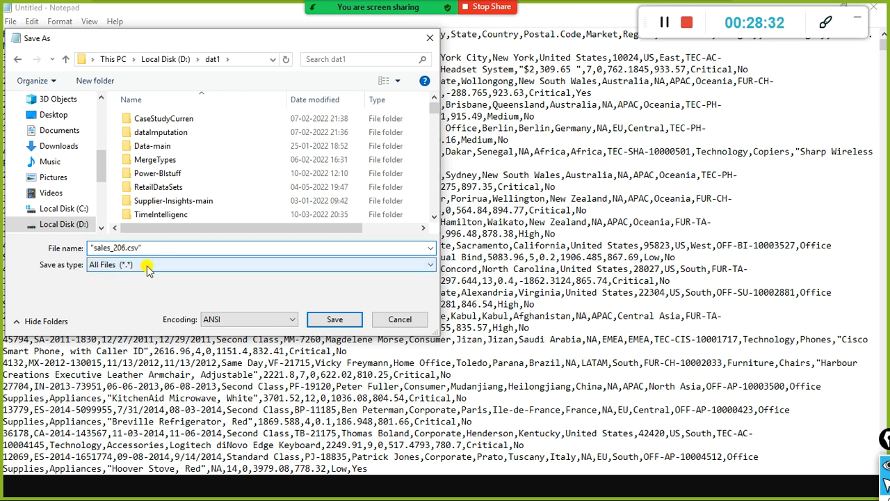
click(104, 249)
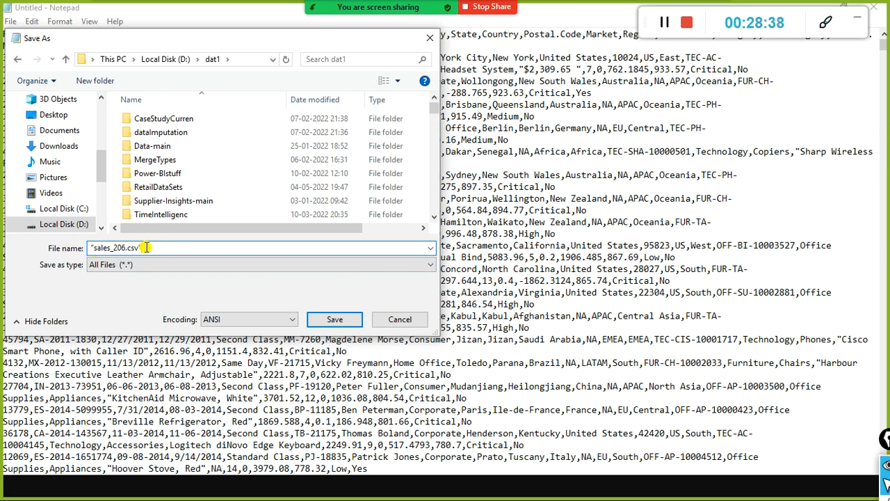
drag(93, 247, 141, 247)
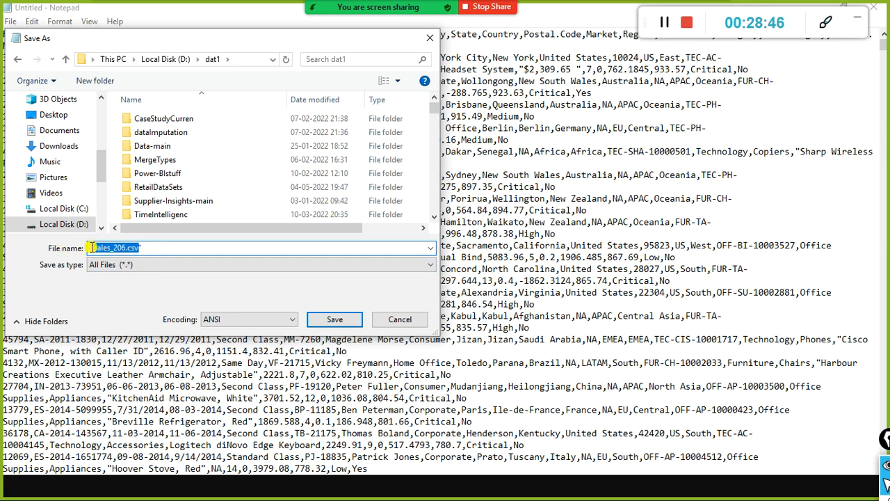
click(115, 248)
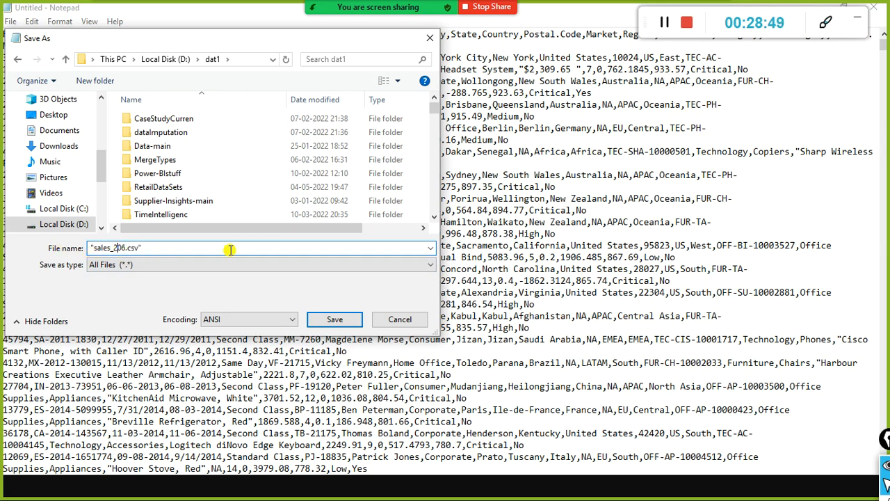
key(BackSpace)
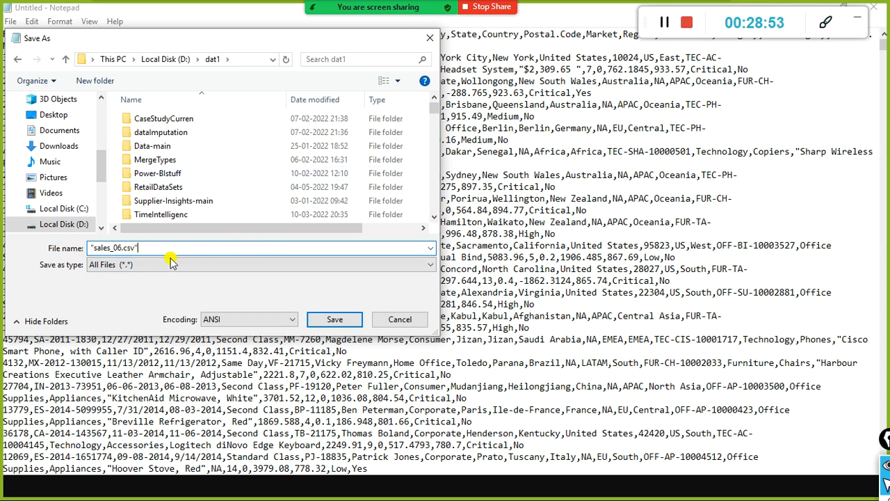
drag(124, 247, 136, 247)
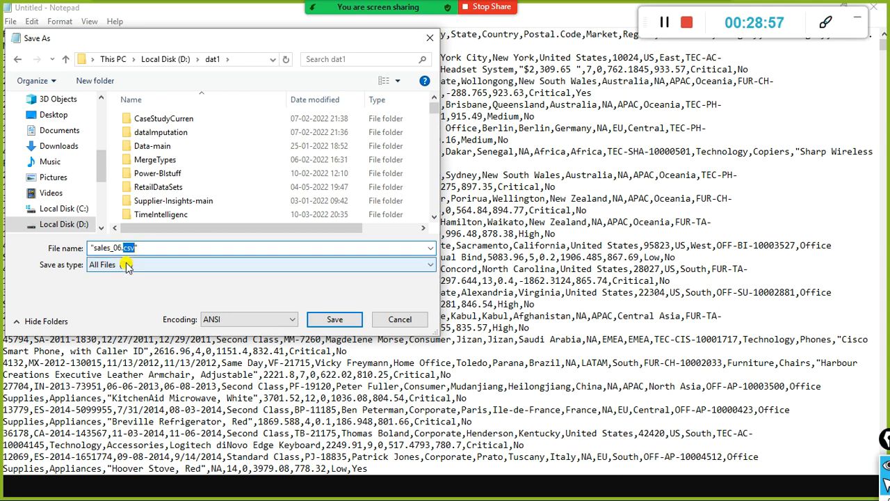
click(159, 248)
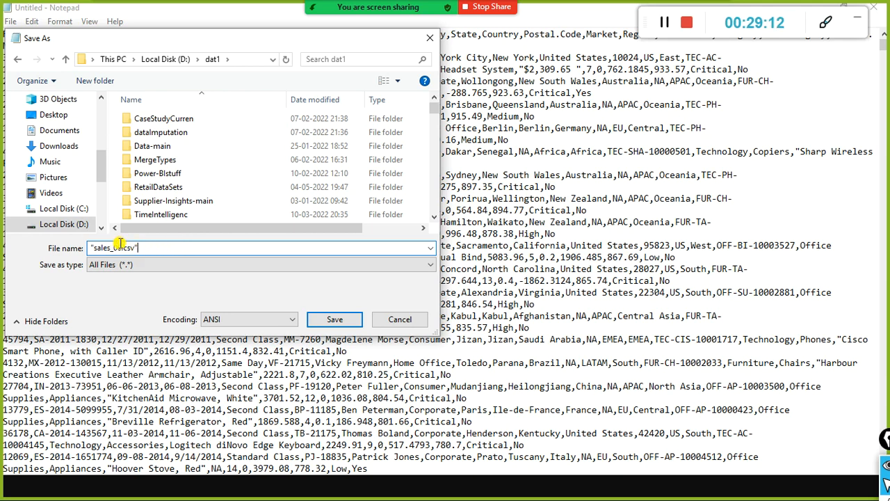
drag(121, 248, 139, 248)
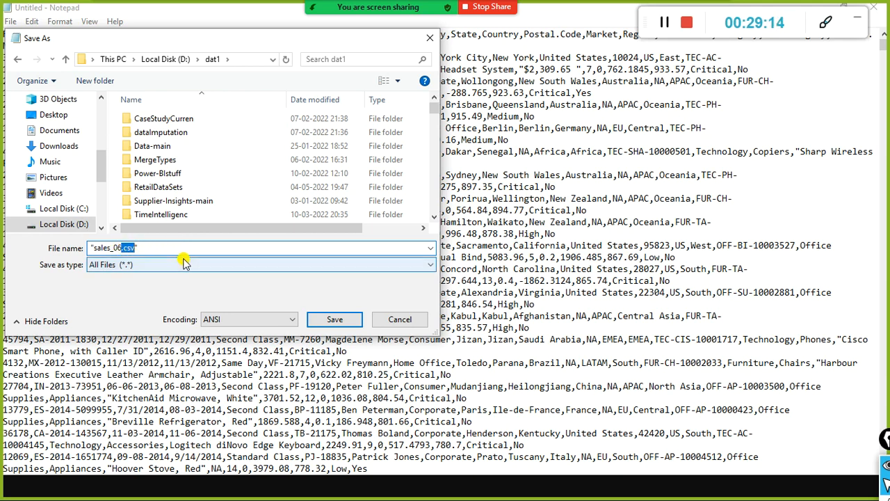
click(187, 247)
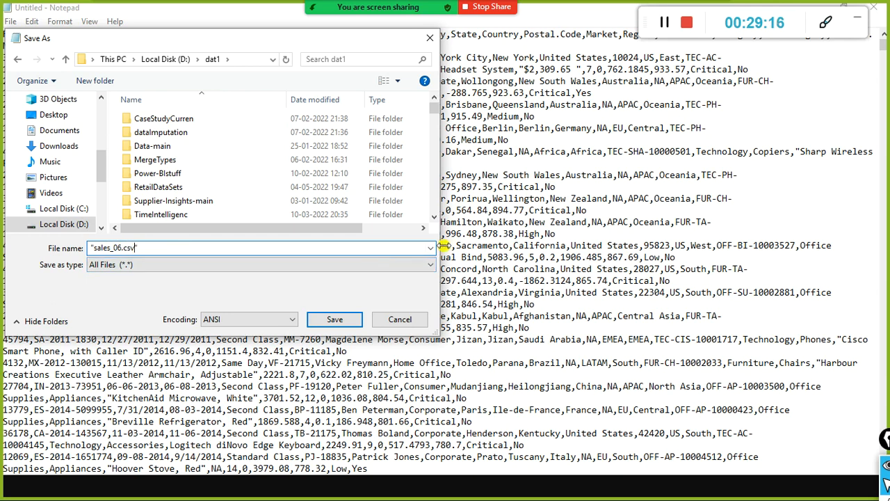
text(.t)
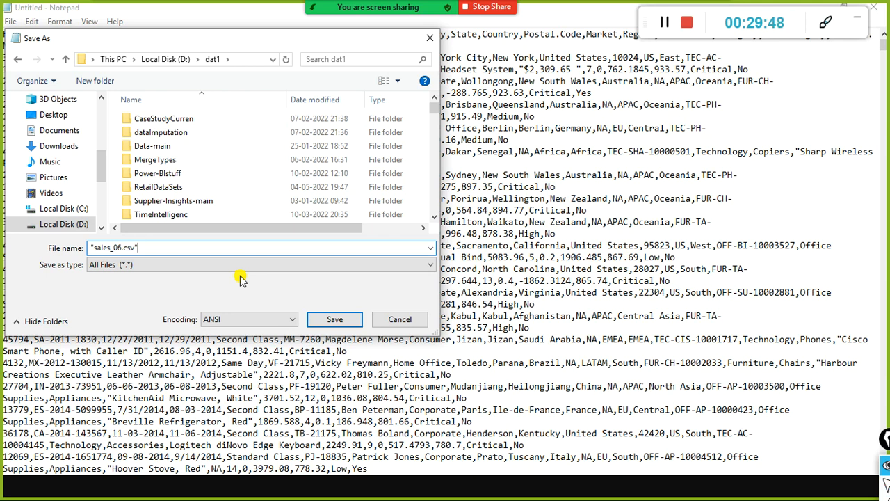
- Save the file as sales_06.csv in D:\dat1 with ANSI encoding, accepting the loss of Unicode characters
key(Return)
mouse_move(78, 237)
mouse_down()
mouse_move(167, 285)
mouse_move(198, 283)
mouse_up()
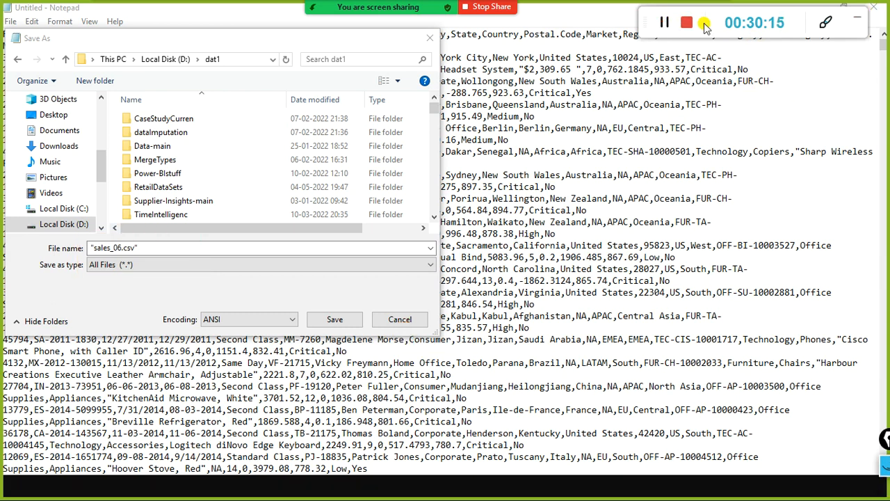
drag(282, 39, 340, 62)
click(232, 271)
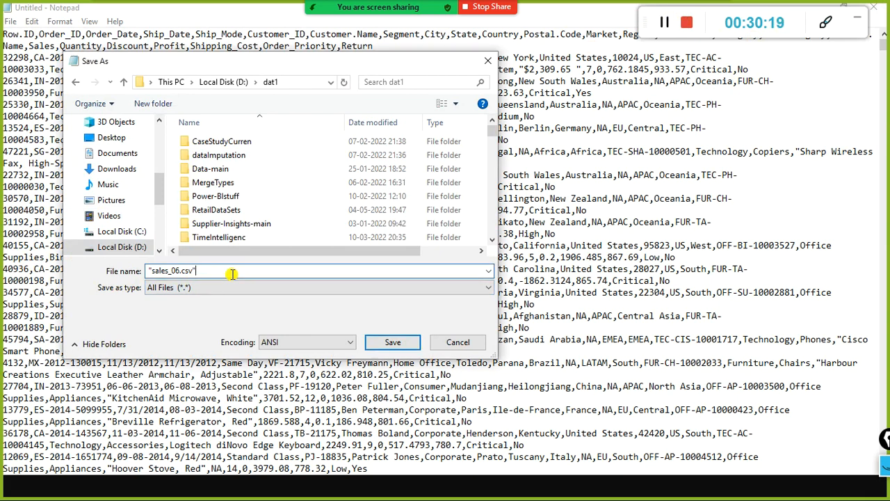
click(397, 342)
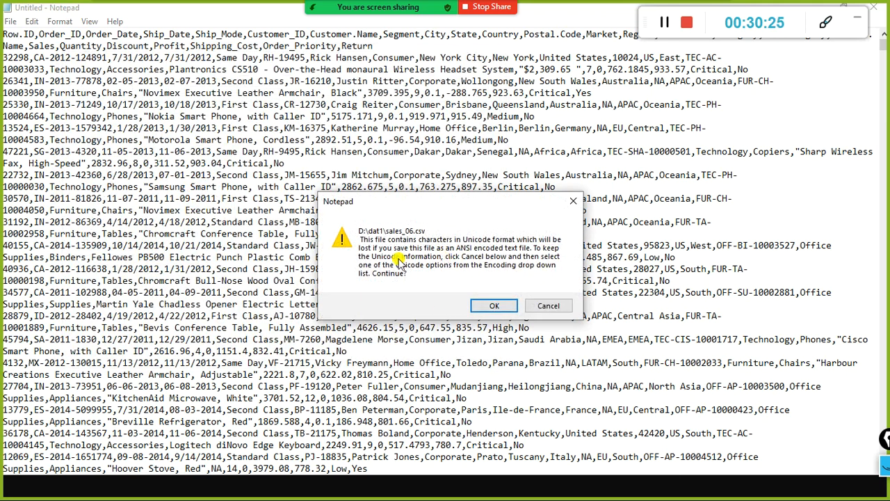
click(491, 306)
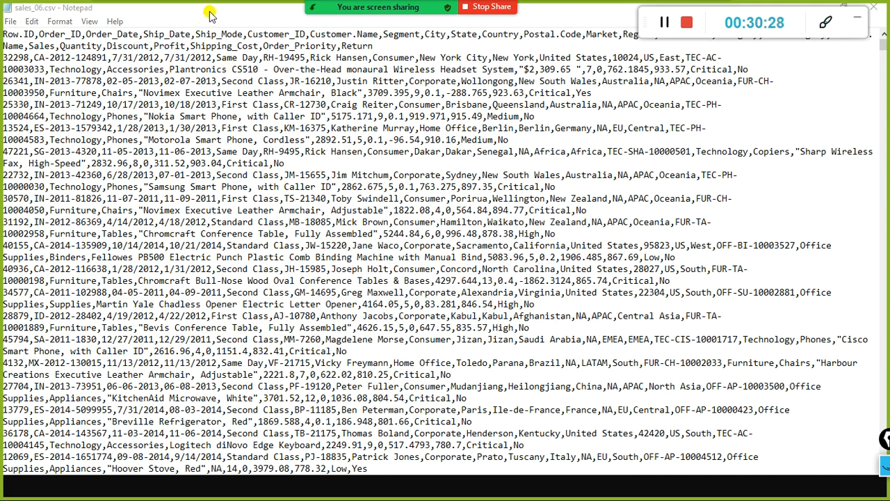
- Restore the Notepad window to a smaller size and switch back to the raw sales_w04.csv page in Chrome
drag(210, 9, 397, 141)
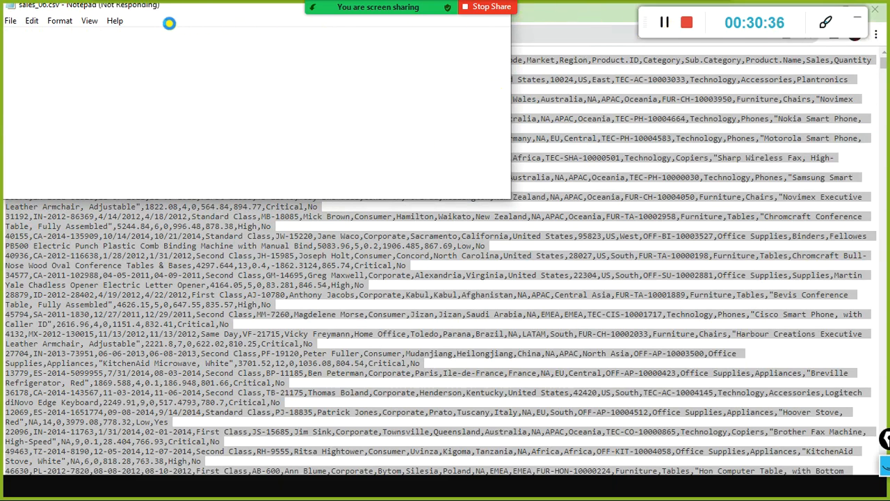
click(584, 14)
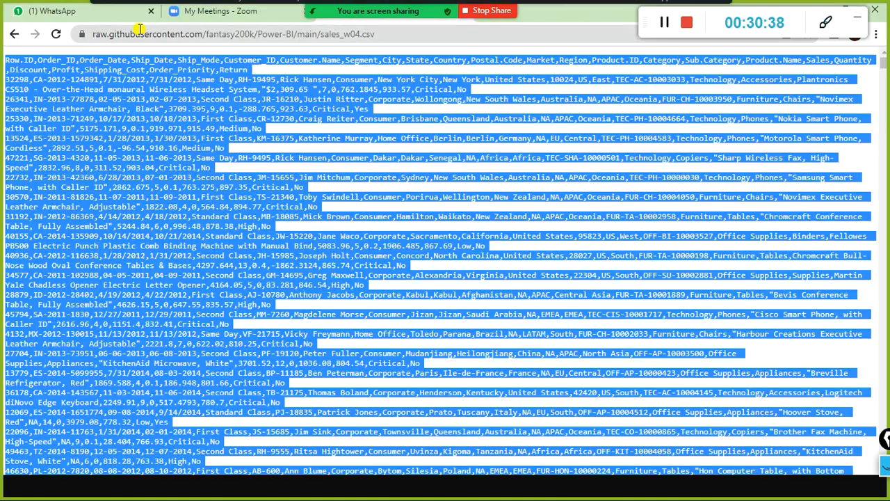
- Leave the raw sales_w04.csv page and open the main page of the fantasy200k/Power-BI repository on GitHub
click(11, 34)
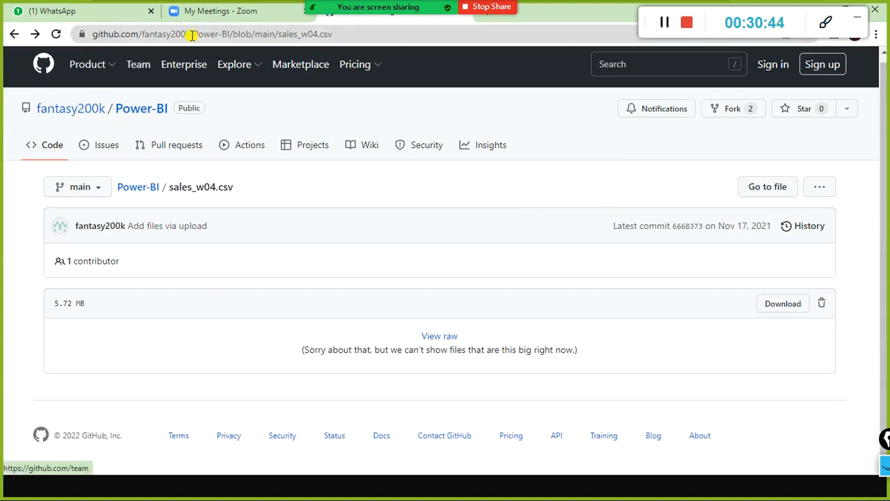
drag(223, 33, 389, 46)
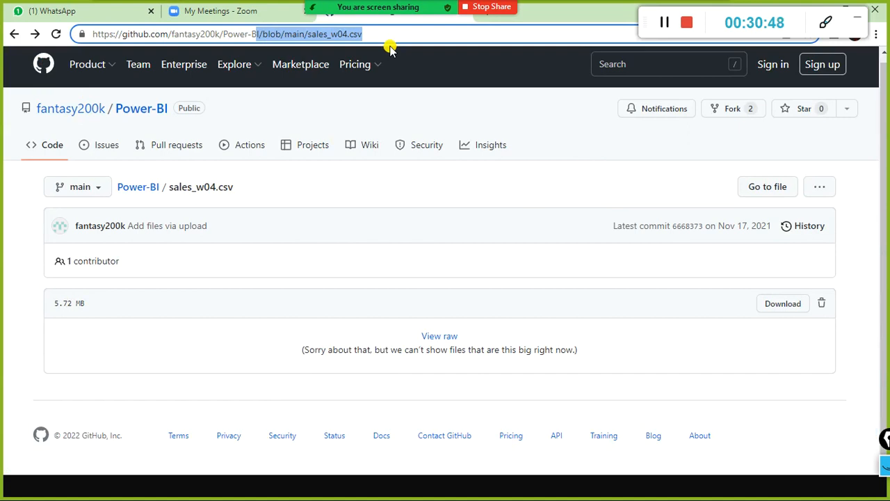
key(ctrl+a)
text(git)
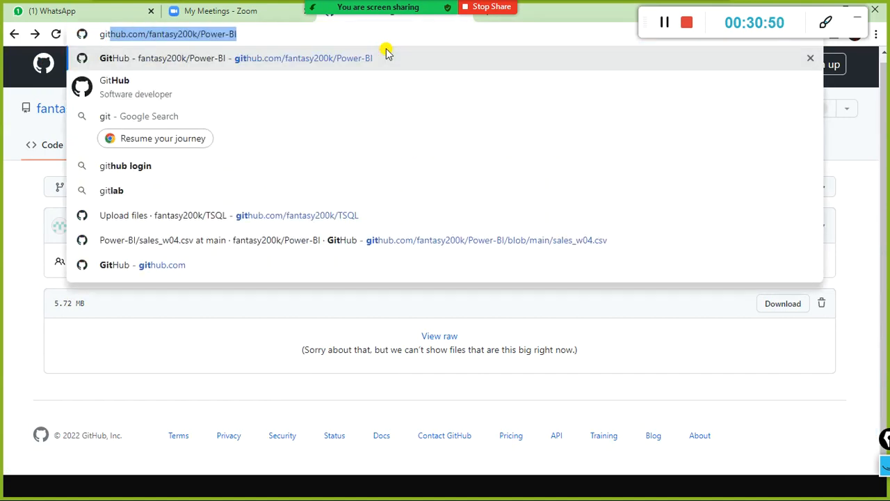
click(387, 55)
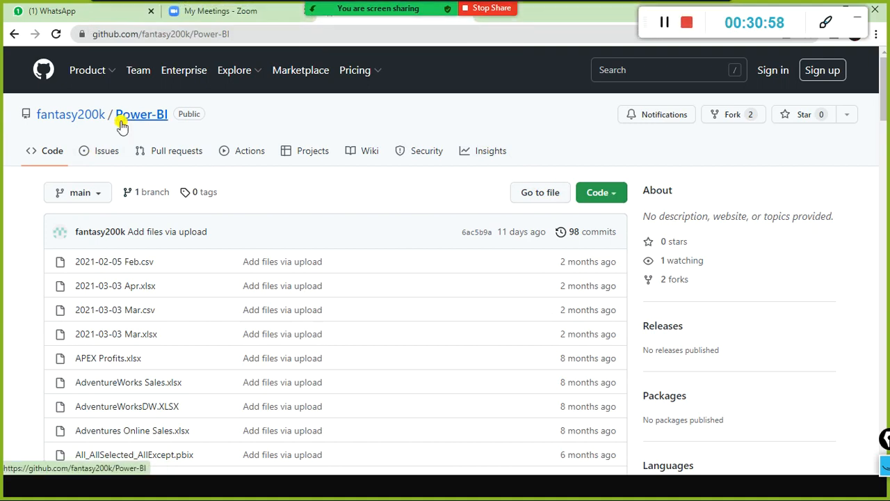
- Download the entire Power-BI repository as a ZIP archive and close the repository's code options
click(616, 198)
click(662, 153)
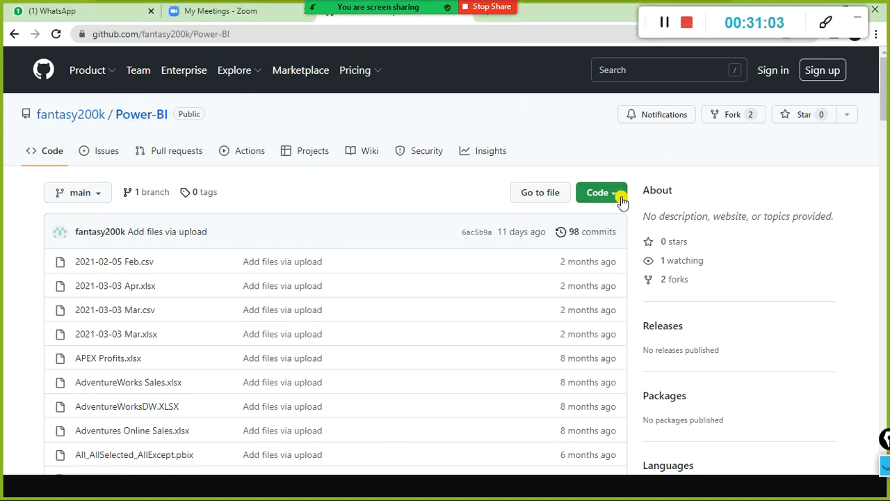
click(616, 198)
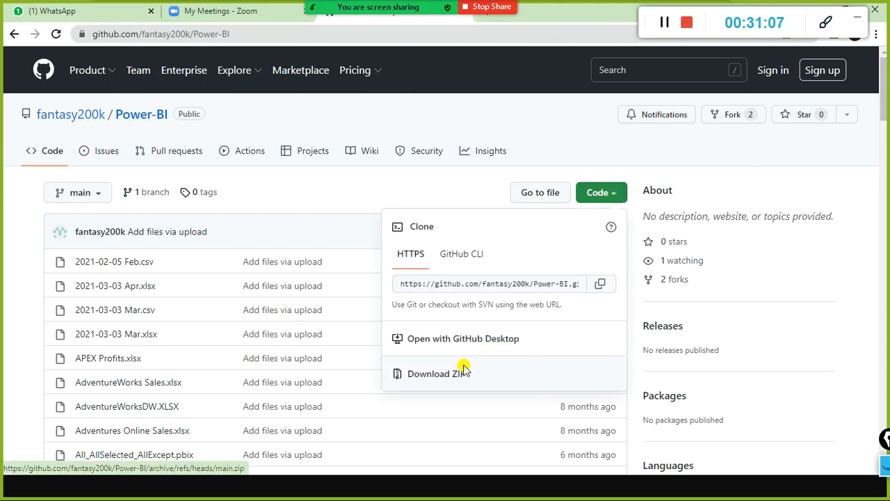
click(433, 376)
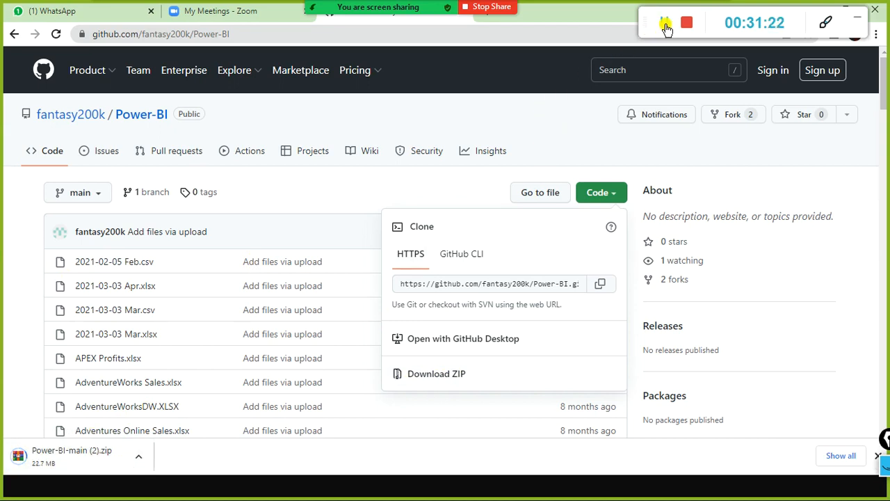
drag(666, 27, 624, 29)
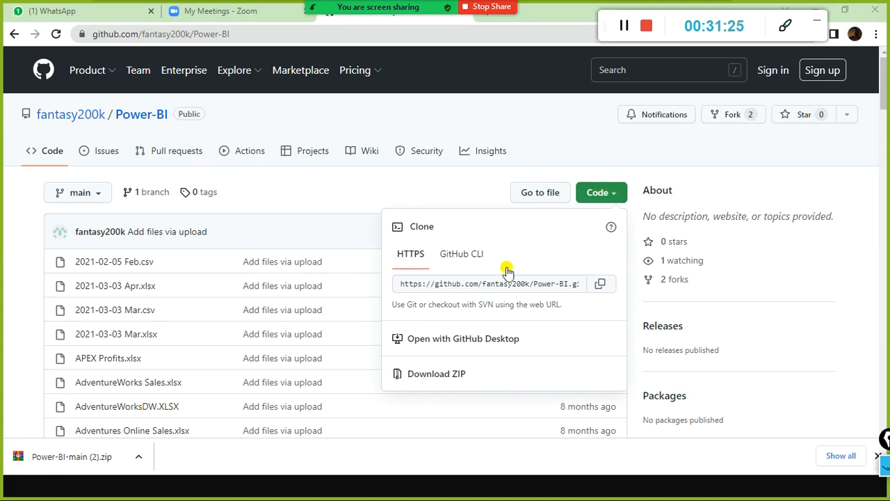
click(615, 197)
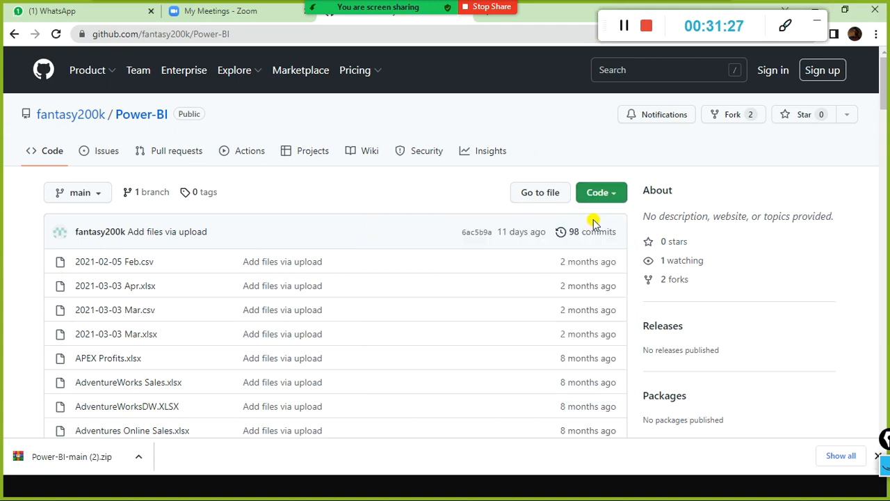
click(617, 196)
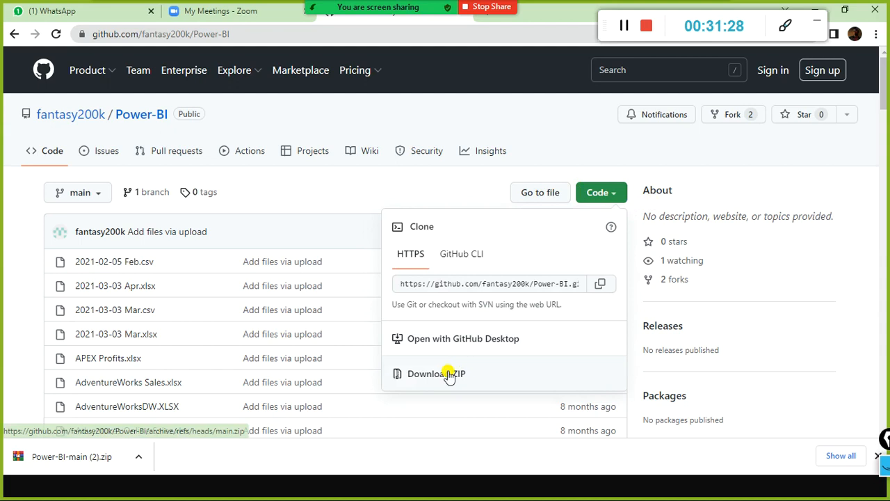
click(825, 280)
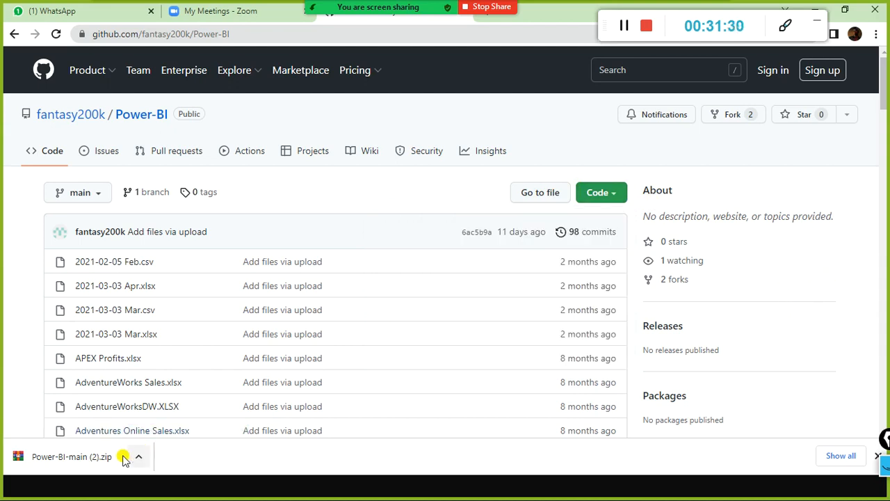
- Open the downloaded Power-BI-main (2).zip in WinRAR, dismiss the licence notice and enter the Power-BI-main folder
click(92, 459)
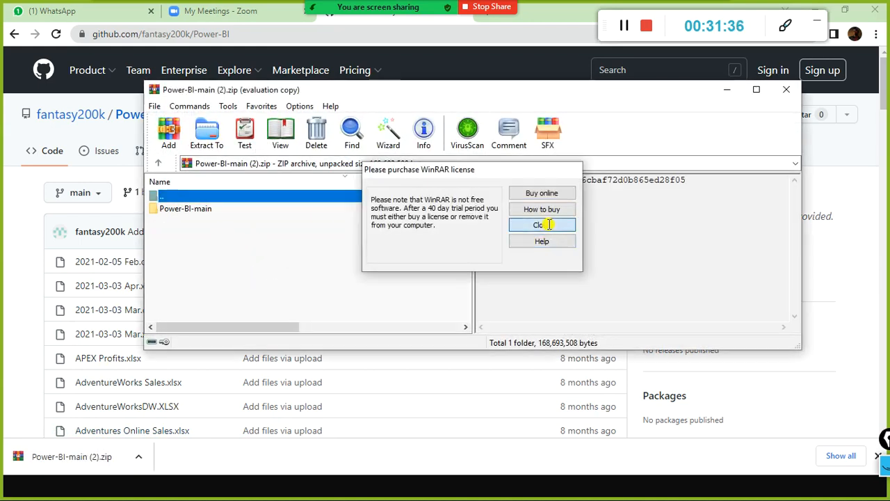
click(542, 224)
double_click(209, 208)
- Locate and select sales_w04.csv among the archive's files, and close the WinRAR window
scroll(292, 232, down, 10)
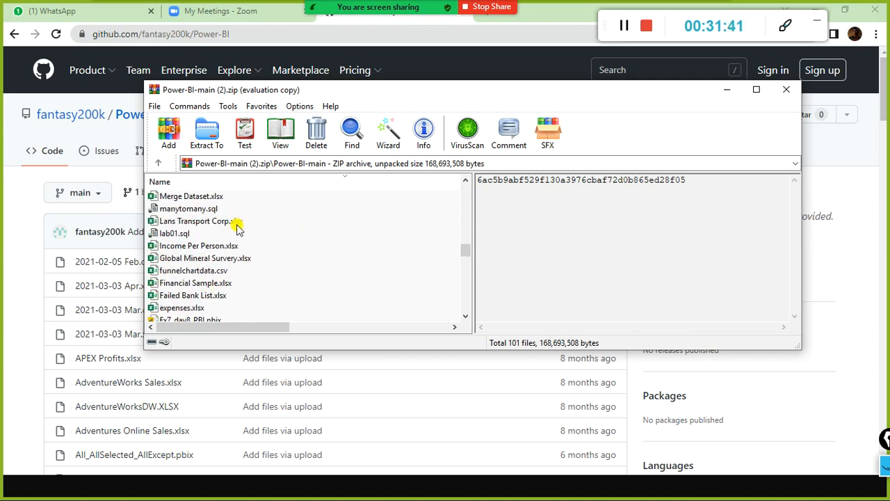
scroll(220, 269, up, 2)
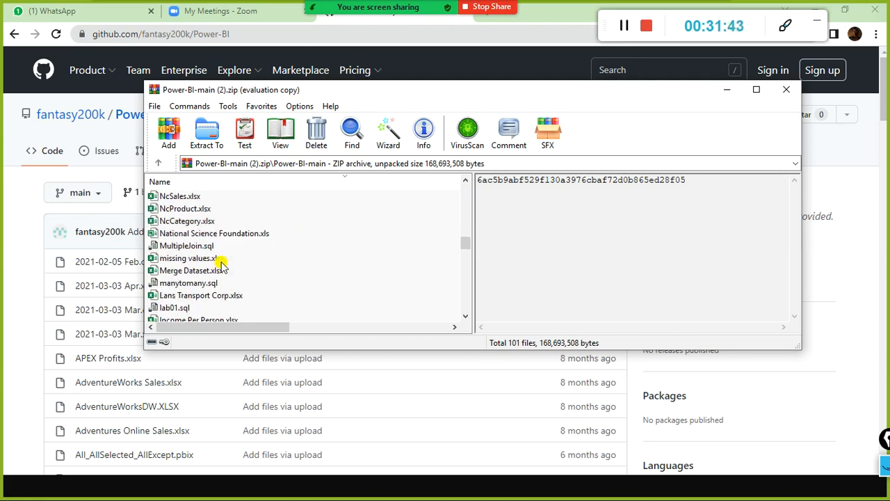
scroll(252, 255, up, 8)
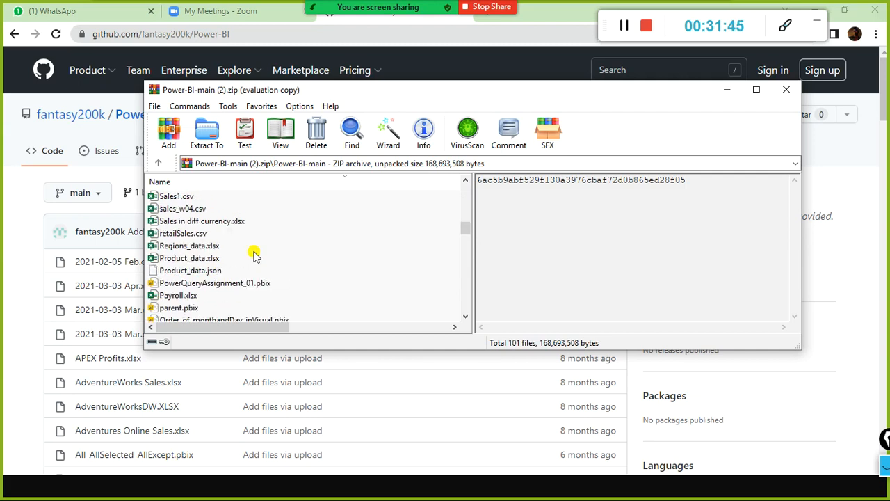
scroll(251, 257, down, 3)
click(185, 209)
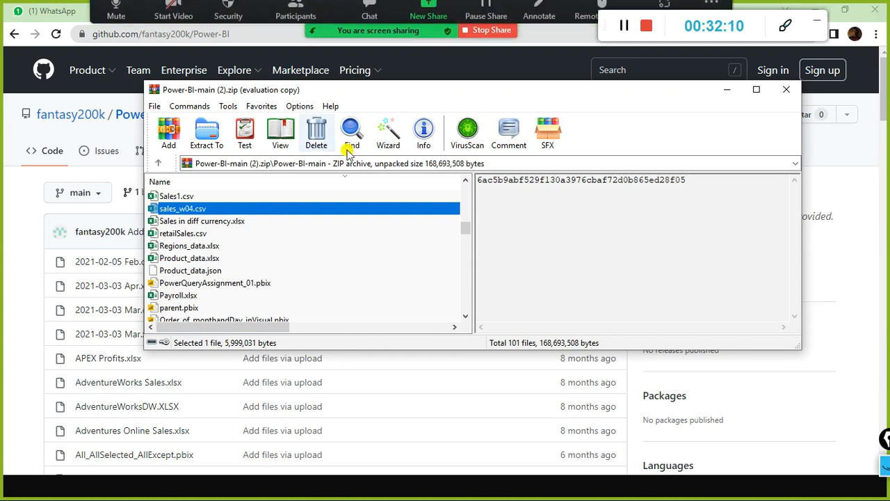
scroll(258, 164, up, 2)
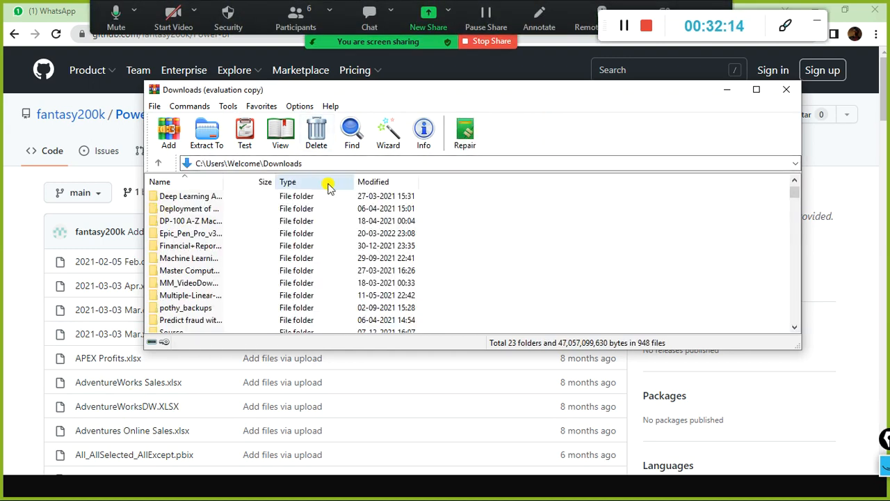
click(785, 88)
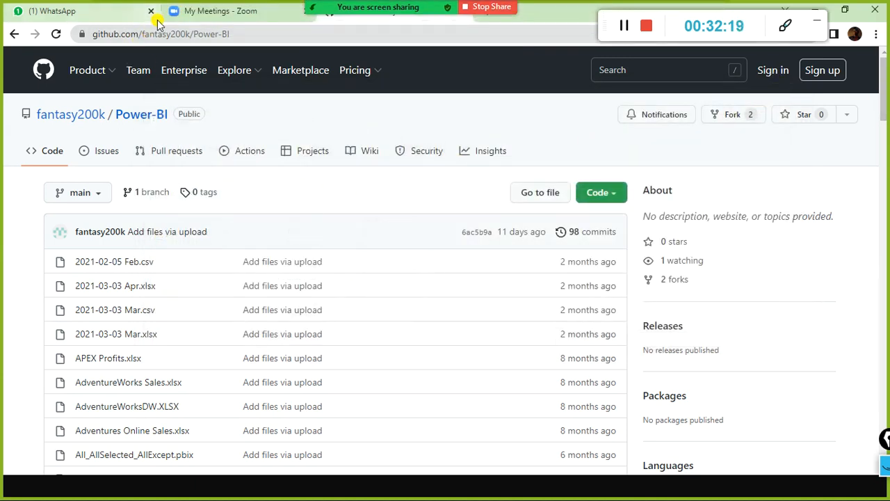
- Return to the GitHub page in Chrome and look through the Power-BI repository's file list
click(194, 14)
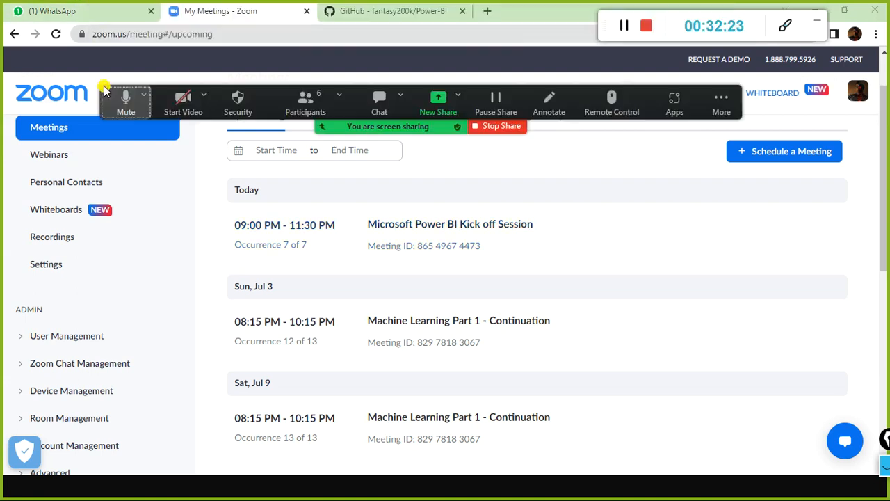
click(367, 12)
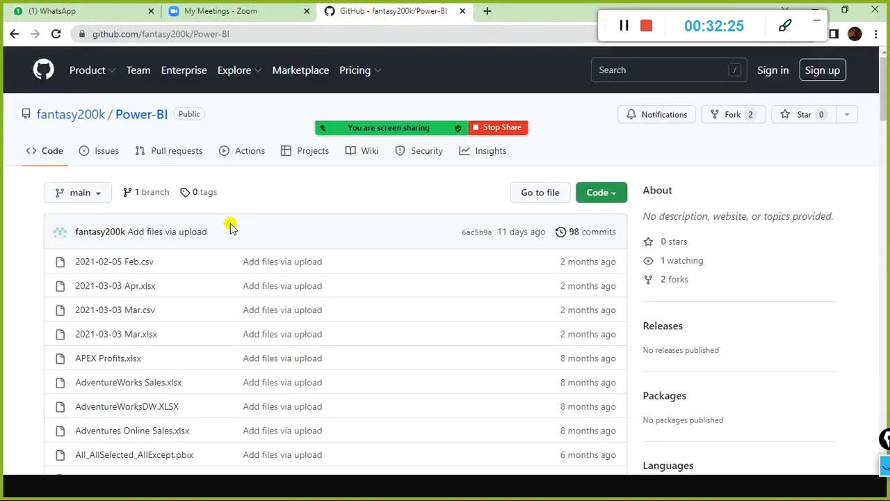
scroll(230, 223, down, 3)
scroll(184, 219, down, 10)
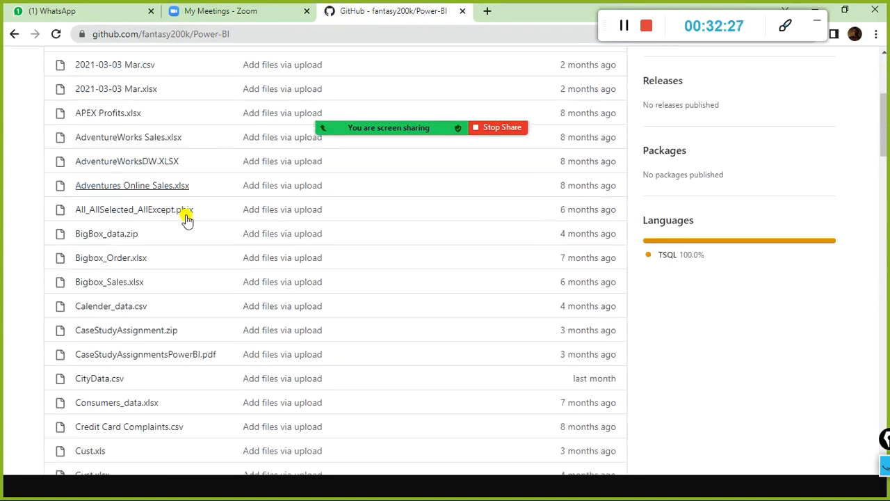
scroll(186, 229, down, 3)
scroll(188, 223, up, 2)
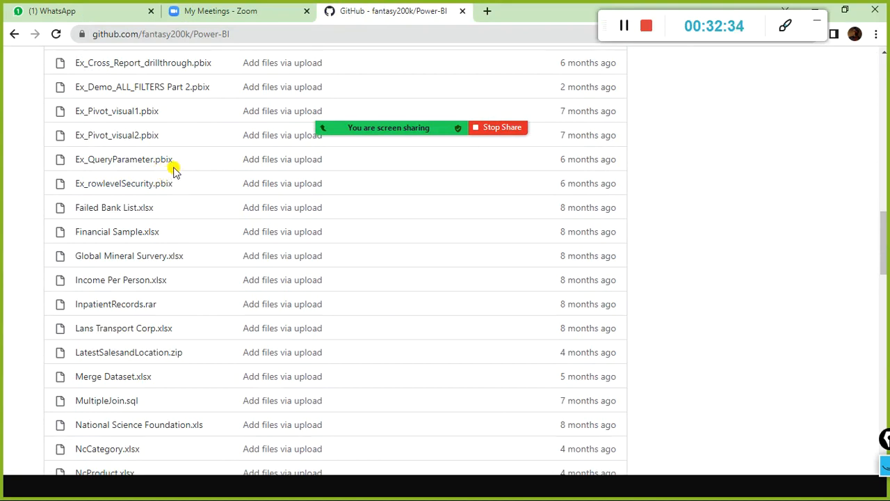
- Switch from Chrome to the untitled report in Power BI Desktop
key(alt+Tab)
key(alt+Tab)
key(alt+Tab)
key(alt+Tab)
key(alt+Tab)
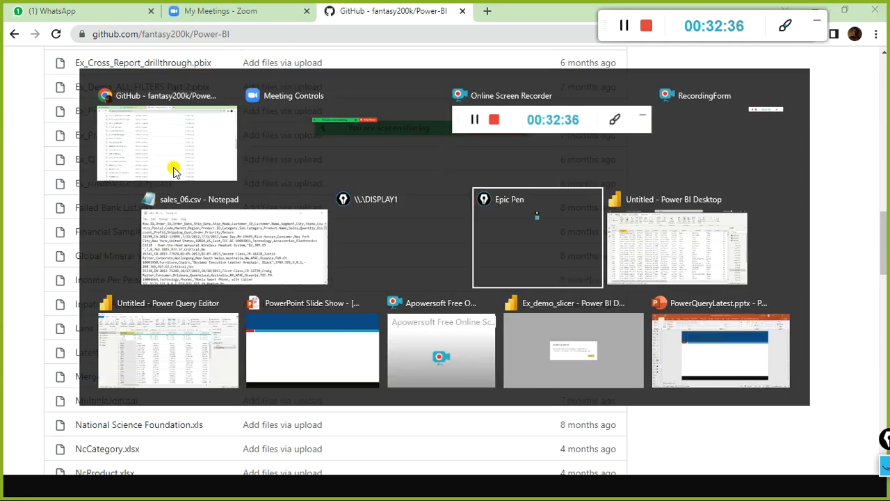
key(alt+Tab)
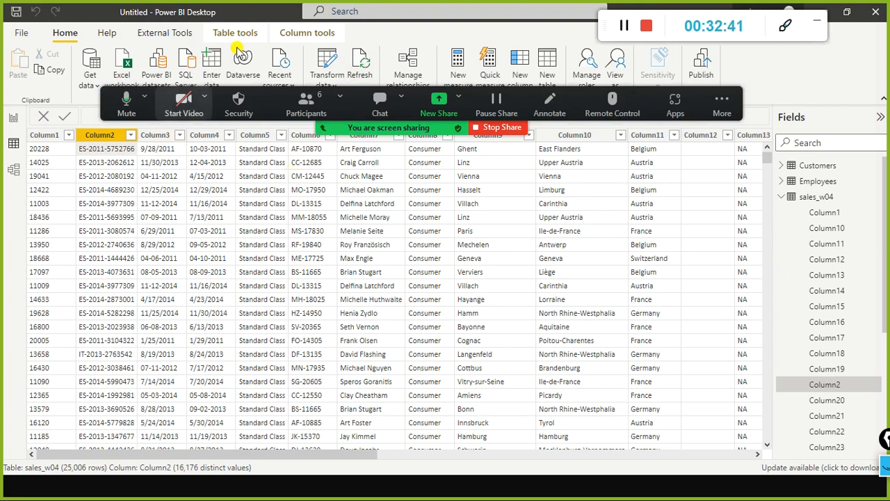
- Save the report as a Power BI file named ex_day4_session in D:\dat1
click(20, 35)
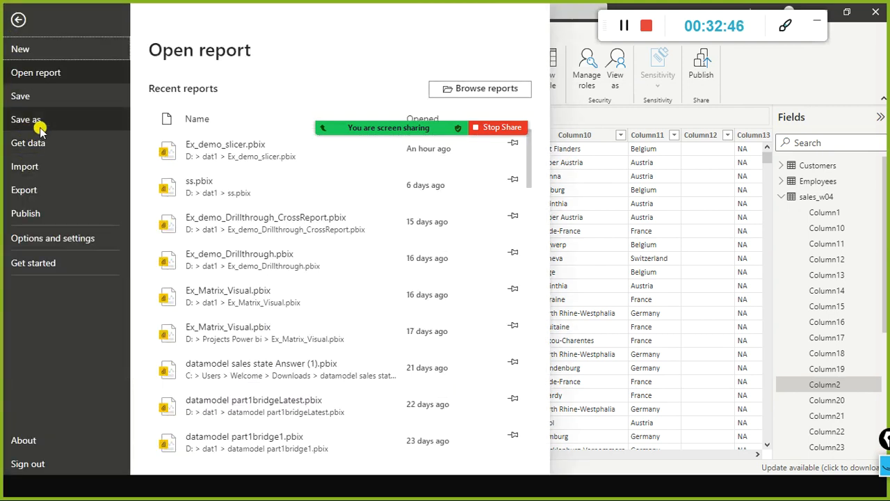
click(42, 121)
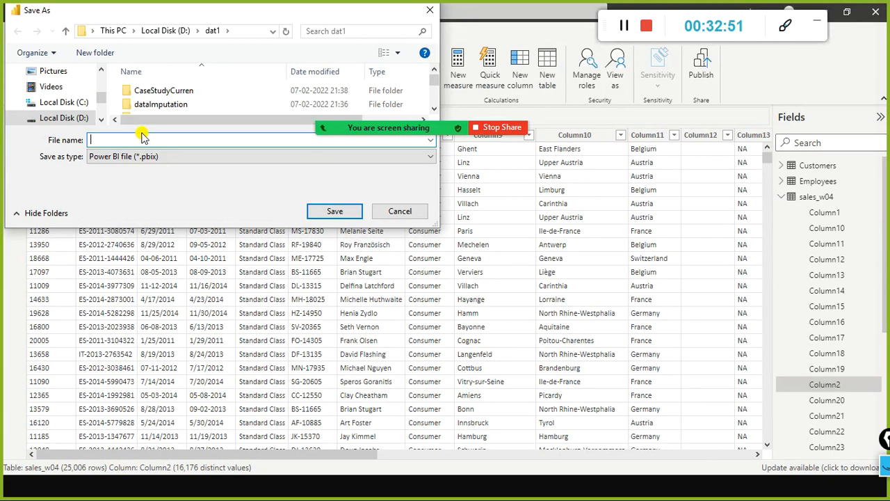
text(e)
text(_de)
key(BackSpace)
key(BackSpace)
key(BackSpace)
text(x_da)
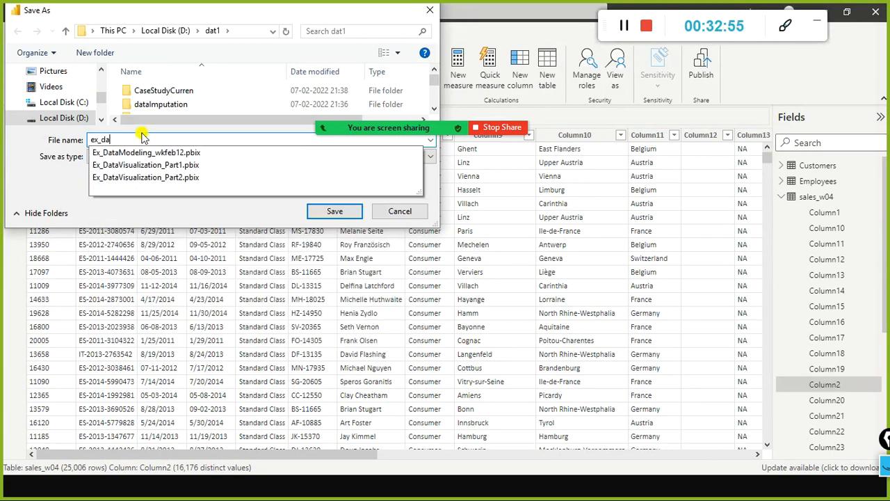
text(y4_session)
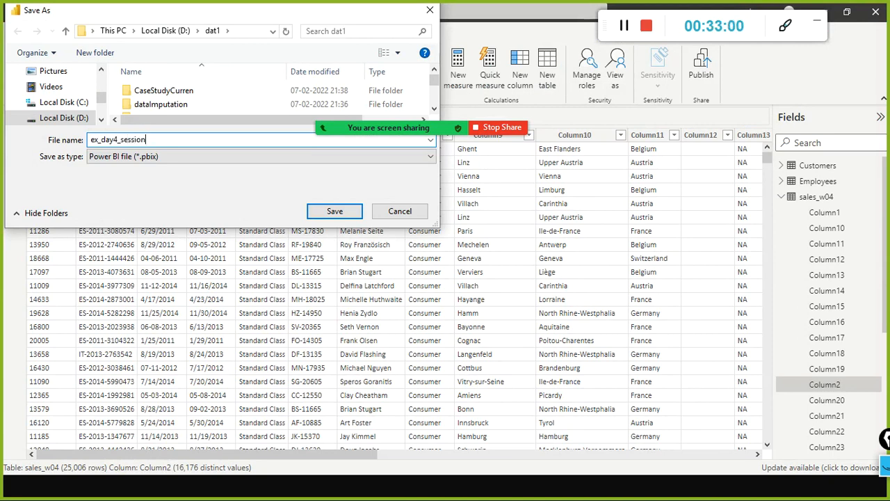
click(777, 249)
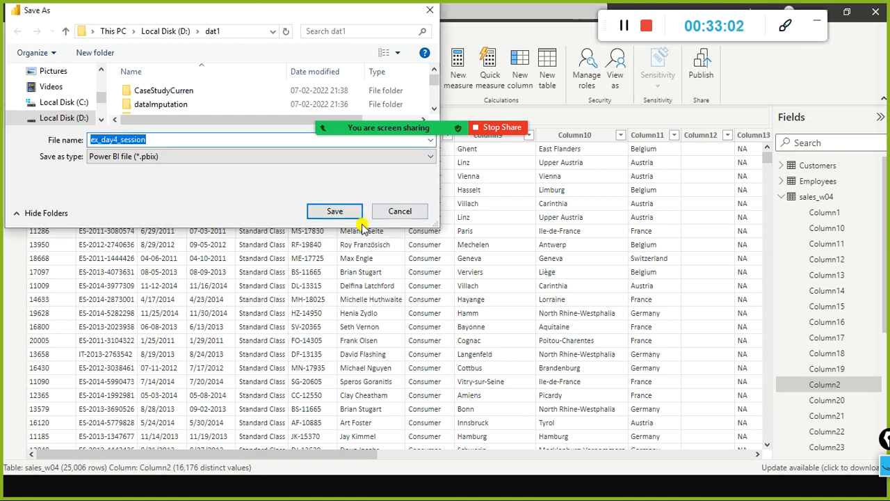
click(174, 139)
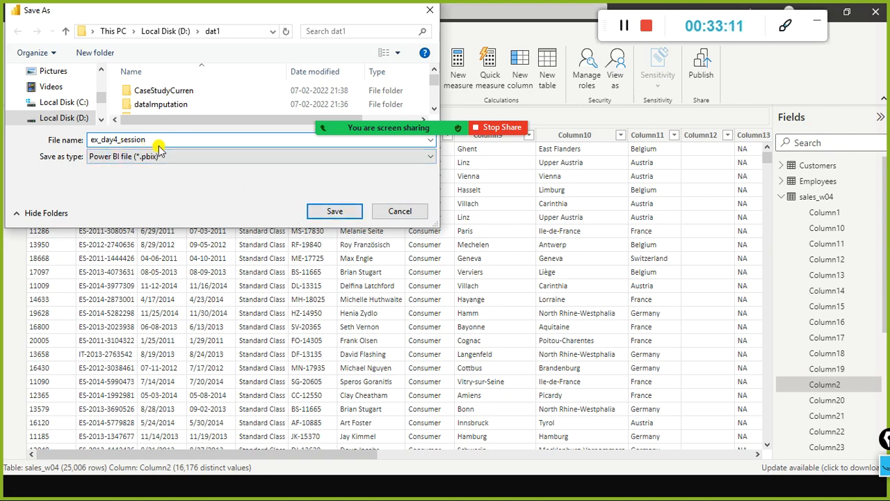
click(334, 210)
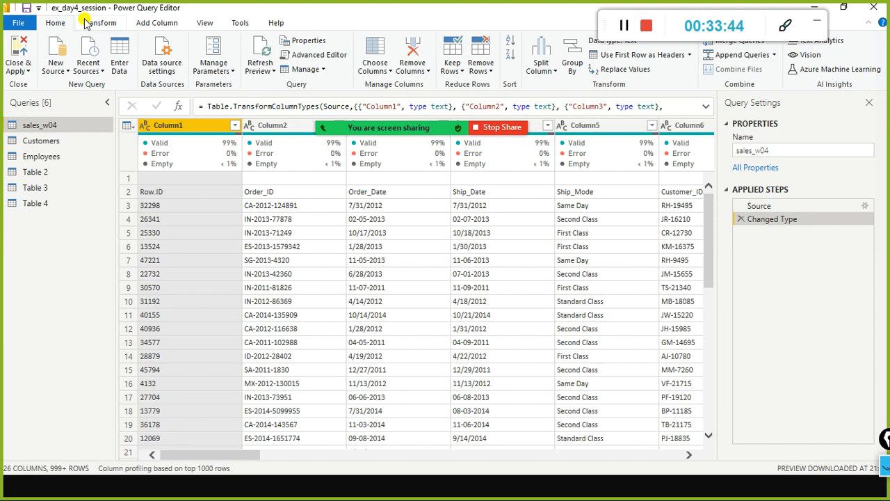
key(alt+Tab)
key(Escape)
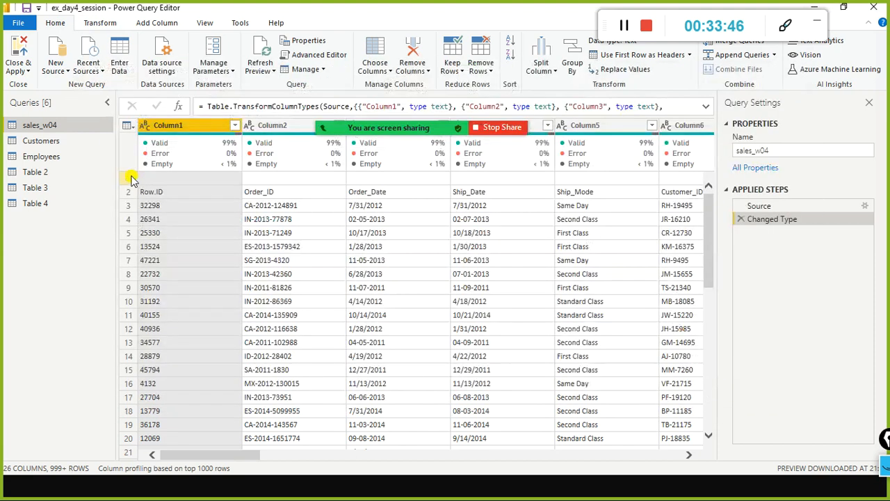
click(18, 23)
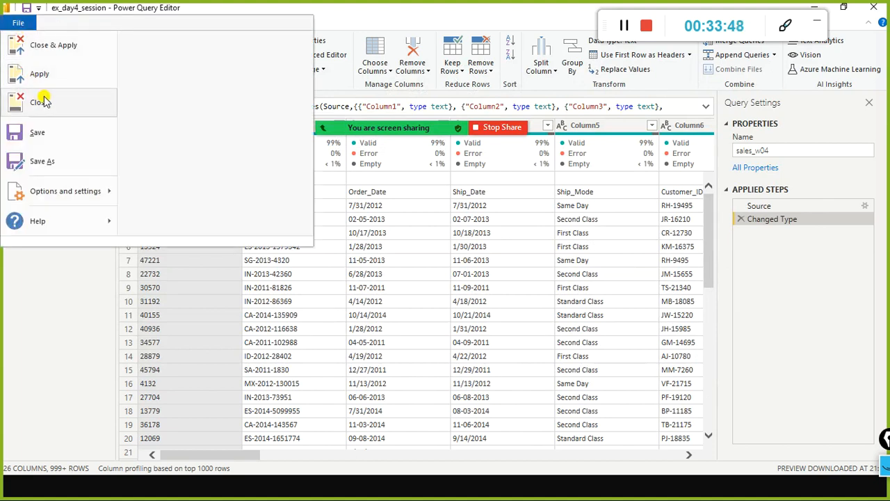
click(58, 164)
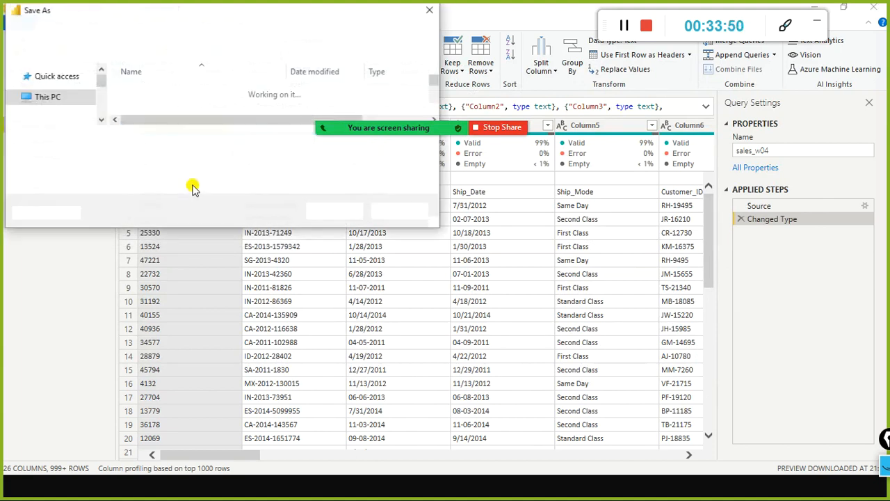
key(Escape)
key(alt+Tab)
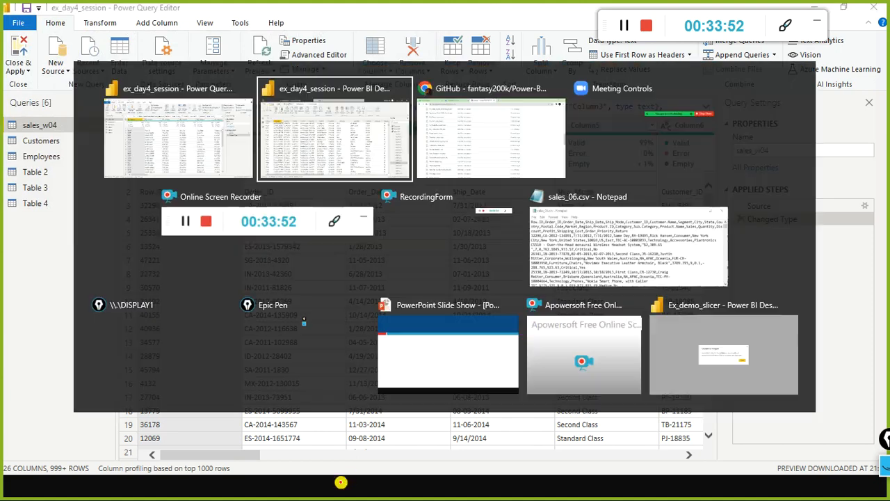
key(Tab)
key(Tab)
key(Tab)
key(Tab)
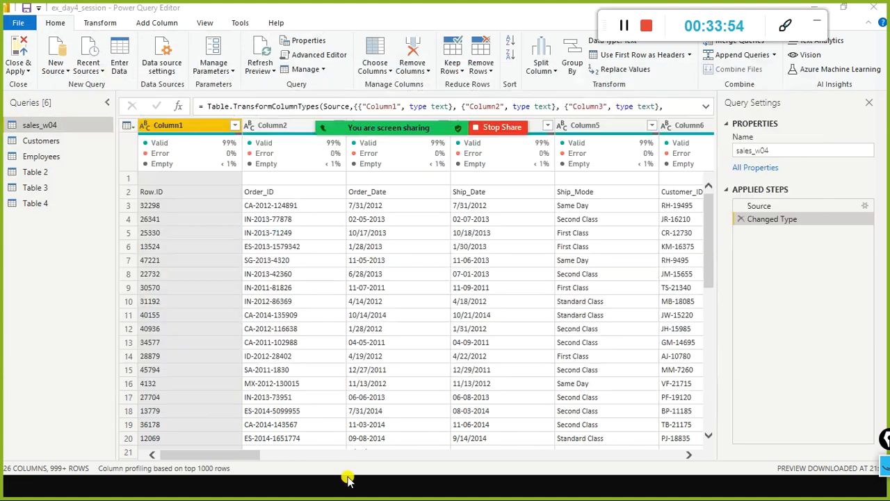
- Switch to File Explorer, open the dat1 folder on drive D:, and sort its files by date modified
key(super)
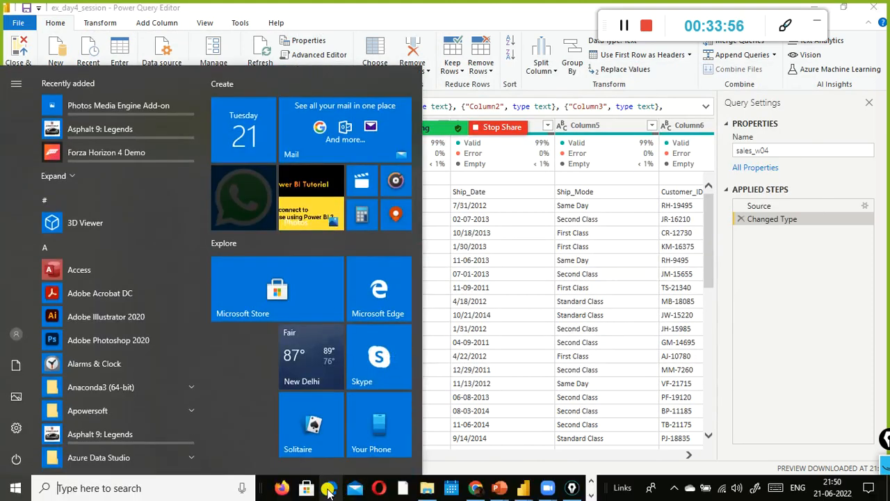
click(424, 490)
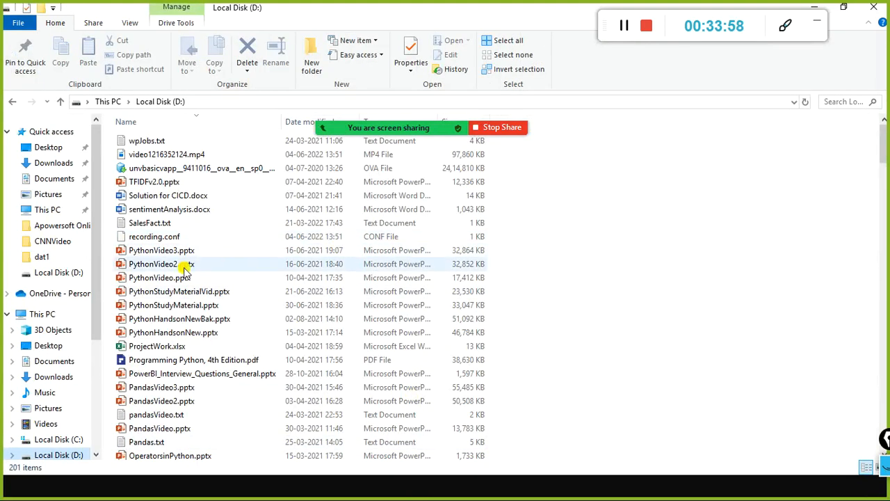
click(132, 304)
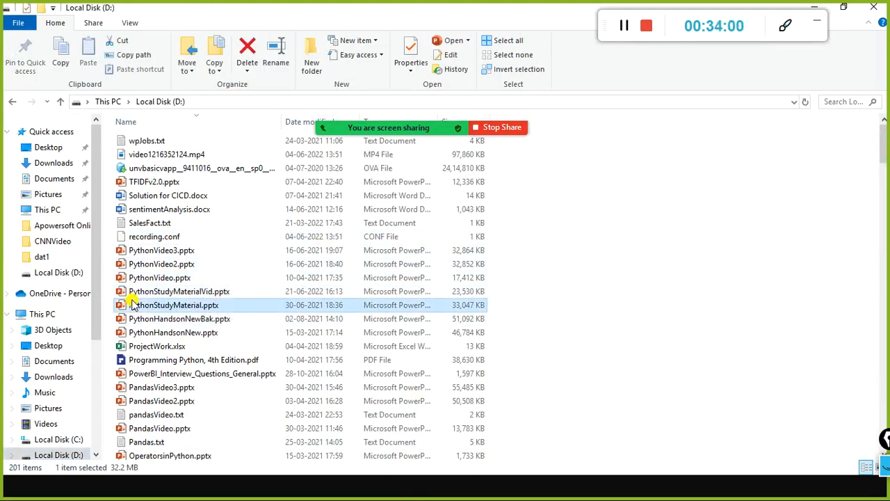
text(dat1)
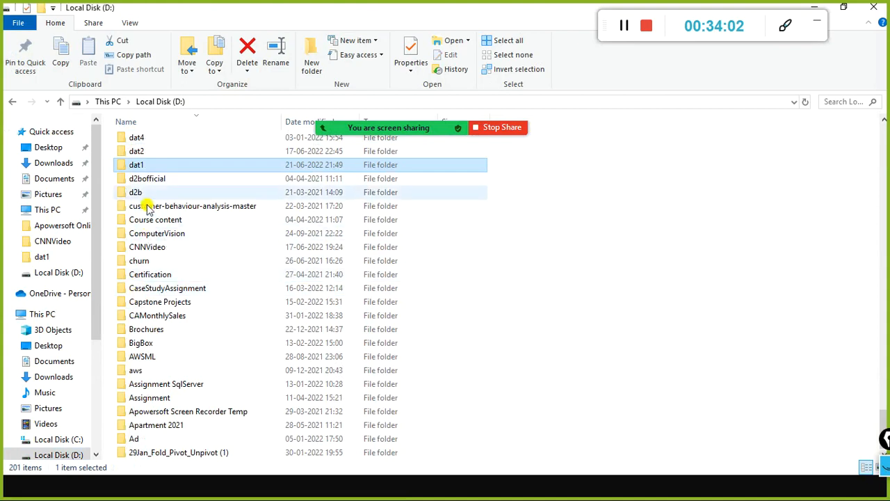
key(Return)
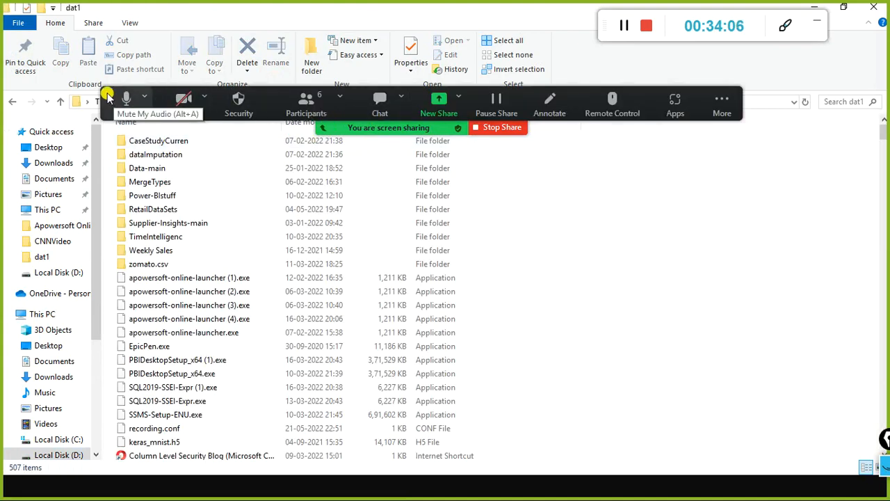
drag(126, 101, 270, 220)
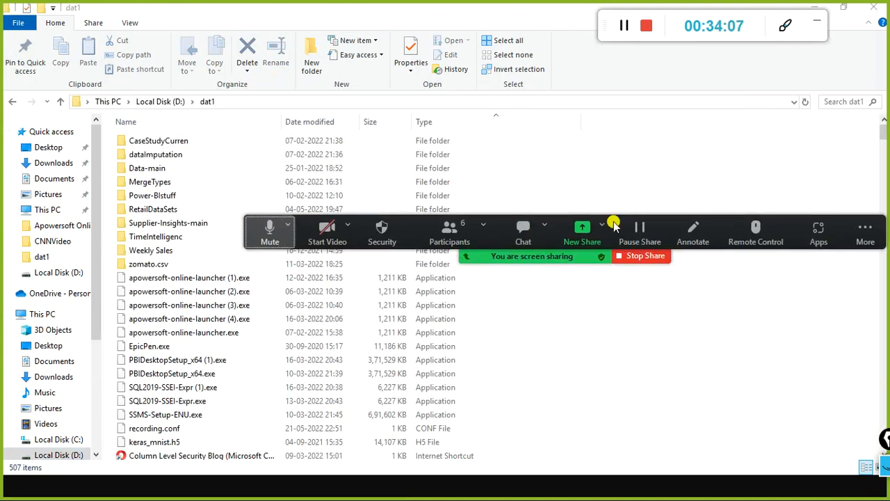
click(332, 123)
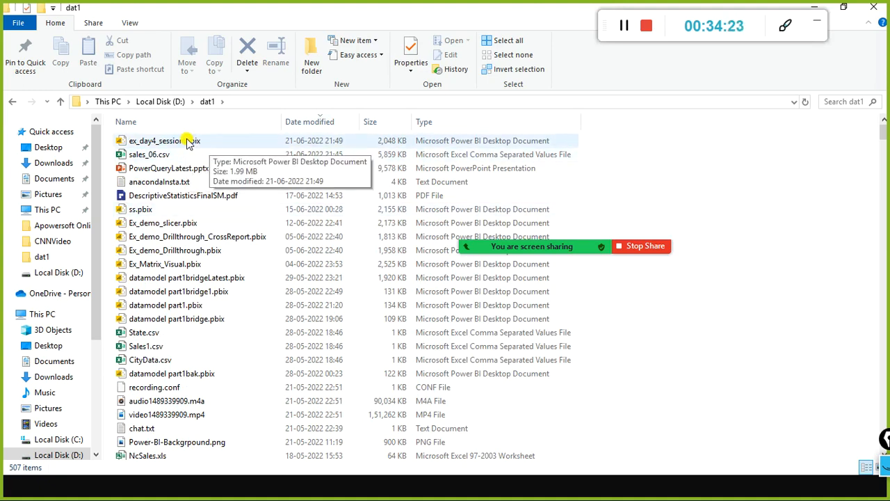
- Return to the Power Query Editor showing the sales_w04 query and collapse its Applied Steps list
double_click(308, 12)
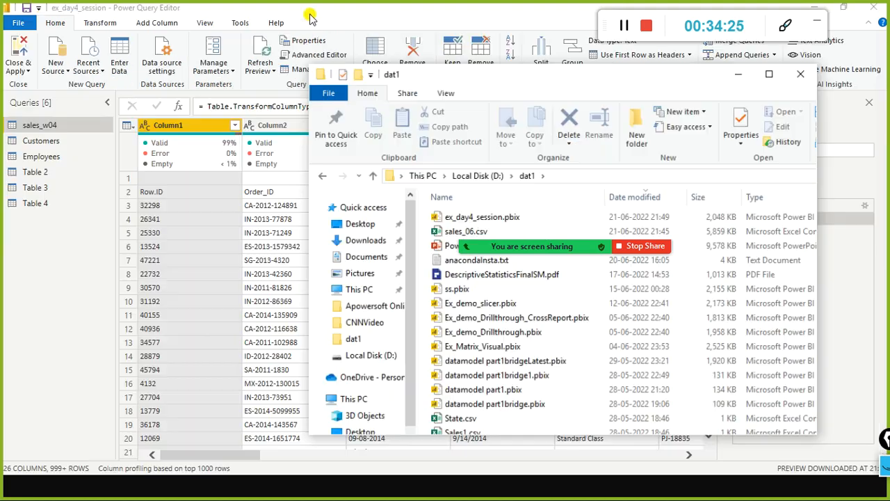
click(317, 20)
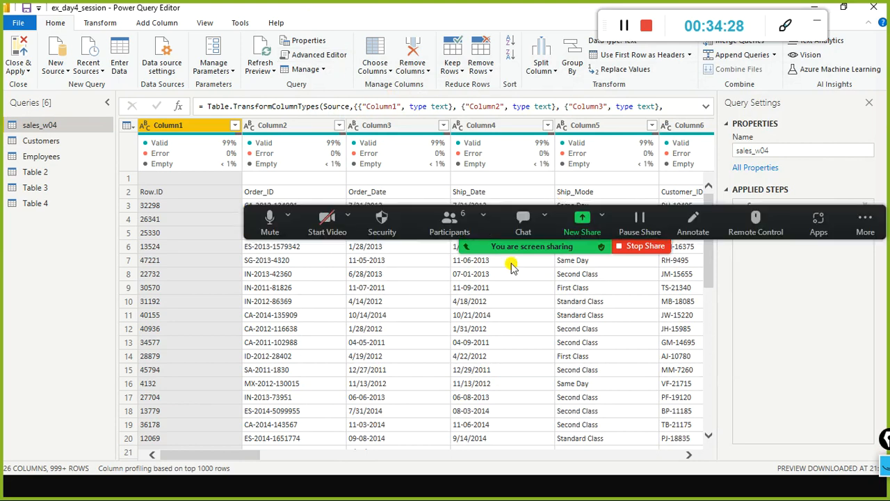
drag(258, 223, 12, 66)
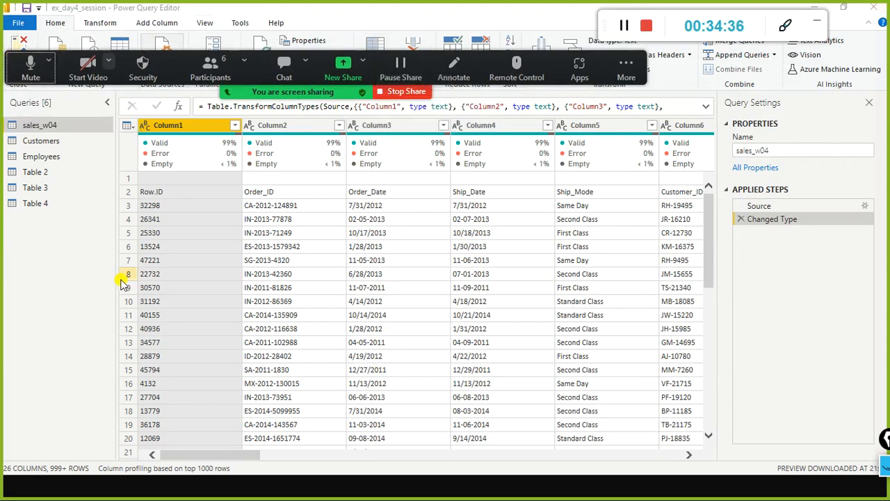
key(ctrl+alt+shift+h)
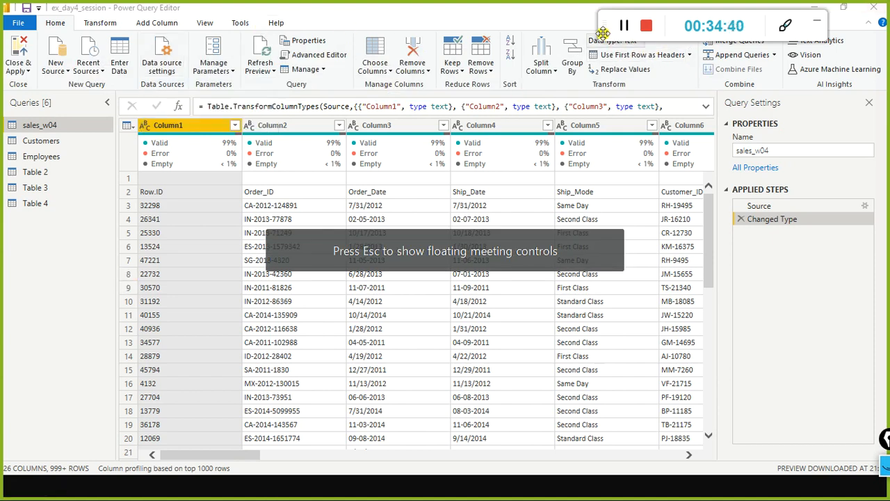
drag(602, 33, 563, 59)
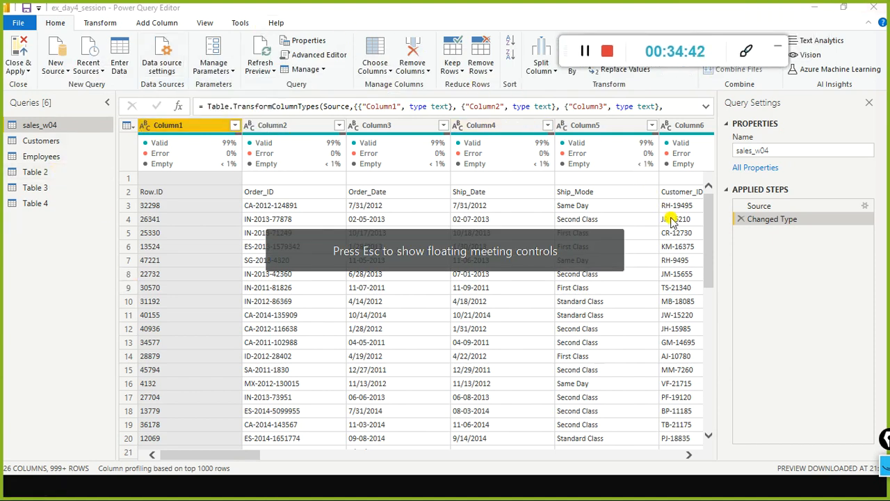
click(848, 189)
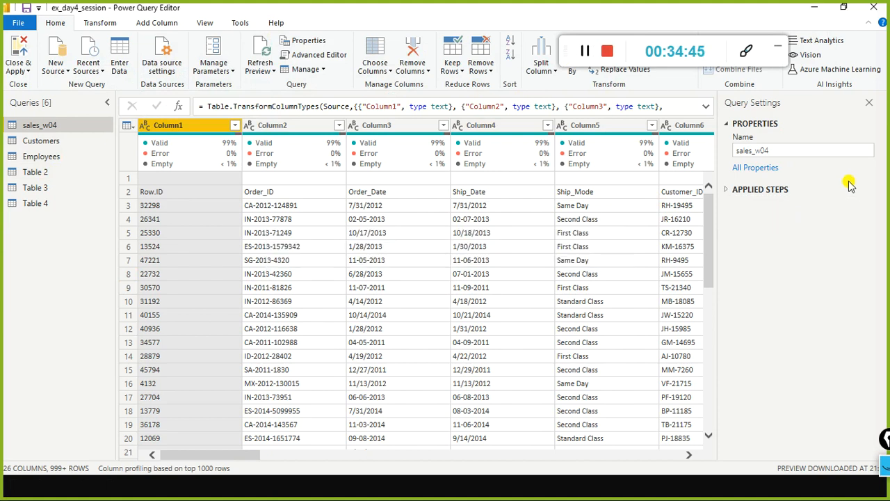
- Switch to the PowerPoint slide show and go to the slide with the grid of data transformation types
key(alt+Tab)
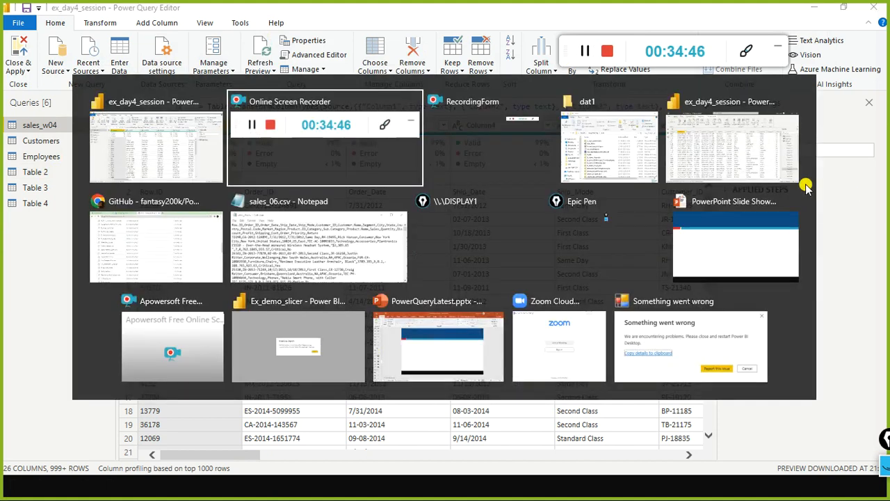
key(alt+Tab)
key(alt+Tab)
key(alt+Tab)
key(alt+Tab)
key(alt+Tab)
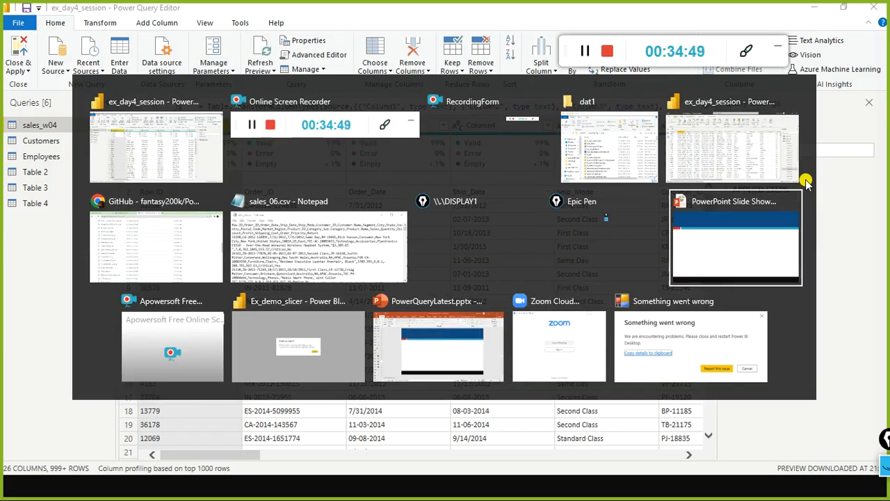
key(Left)
key(Left)
key(Right)
key(Right)
key(Left)
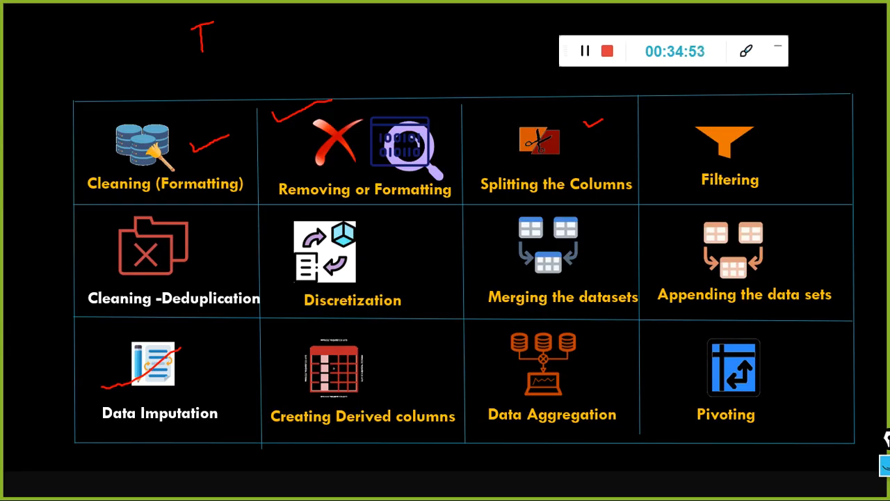
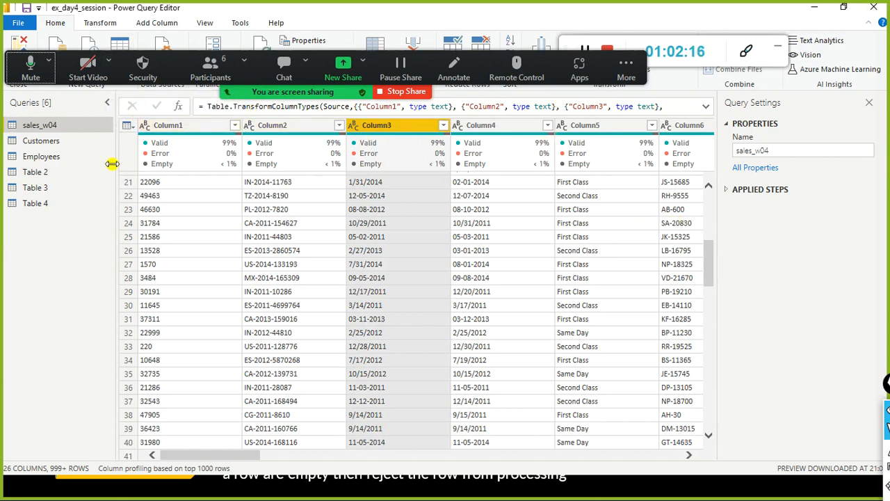
- Outline the sales_w04 column headers in red, draw arrows from the row 2 names to Column1 through Column4, and clear the annotations
scroll(275, 244, up, 7)
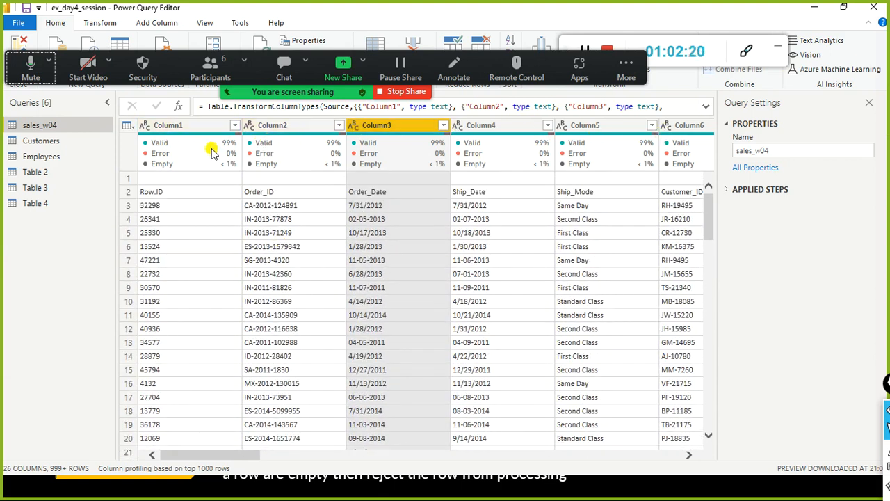
mouse_move(173, 151)
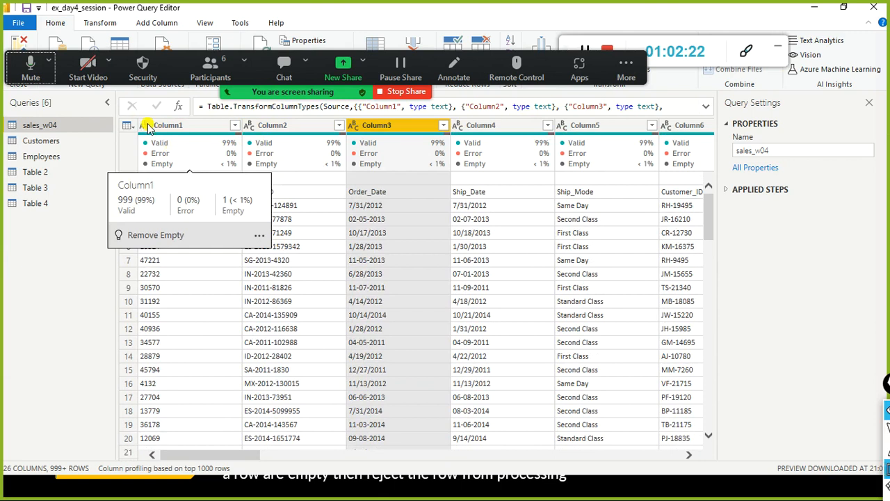
key(ctrl+shift+4)
mouse_move(128, 112)
mouse_down()
mouse_move(185, 142)
mouse_move(569, 81)
mouse_move(410, 112)
mouse_move(528, 112)
mouse_up()
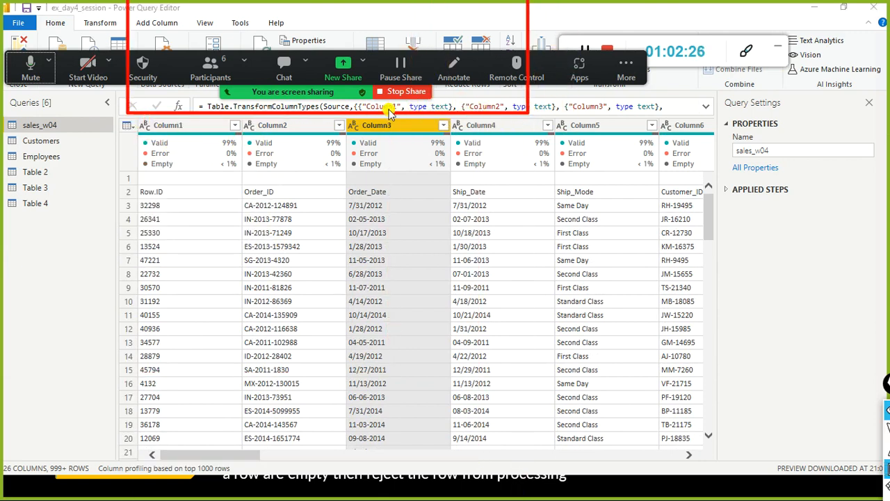
key(Escape)
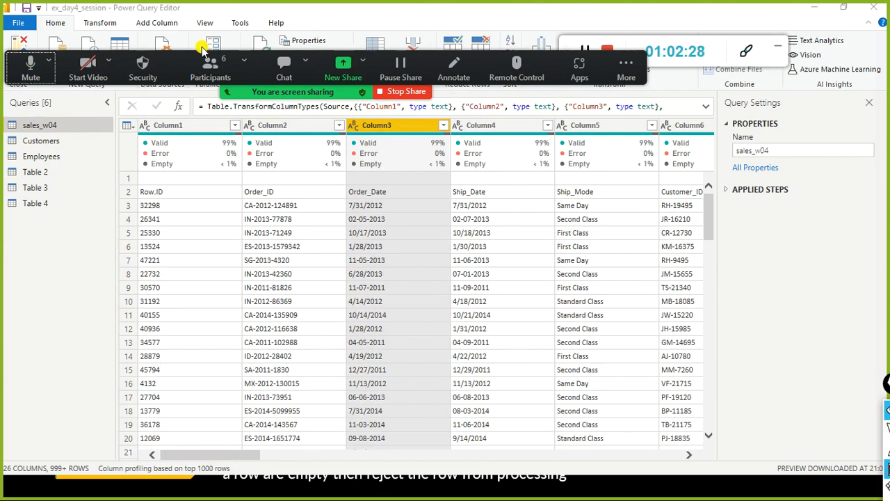
mouse_move(125, 120)
mouse_down()
mouse_move(216, 143)
mouse_move(576, 166)
mouse_move(737, 143)
mouse_move(720, 140)
mouse_up()
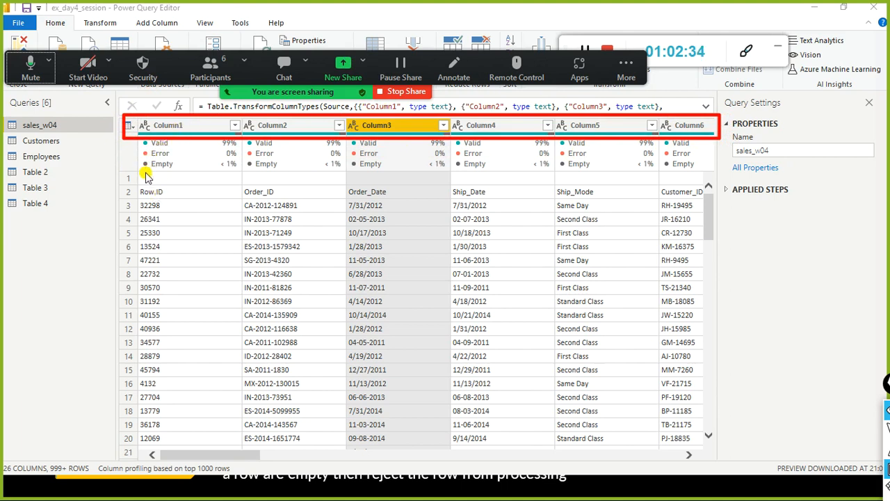
drag(162, 189, 180, 127)
drag(271, 189, 285, 128)
drag(374, 189, 386, 129)
drag(459, 188, 469, 136)
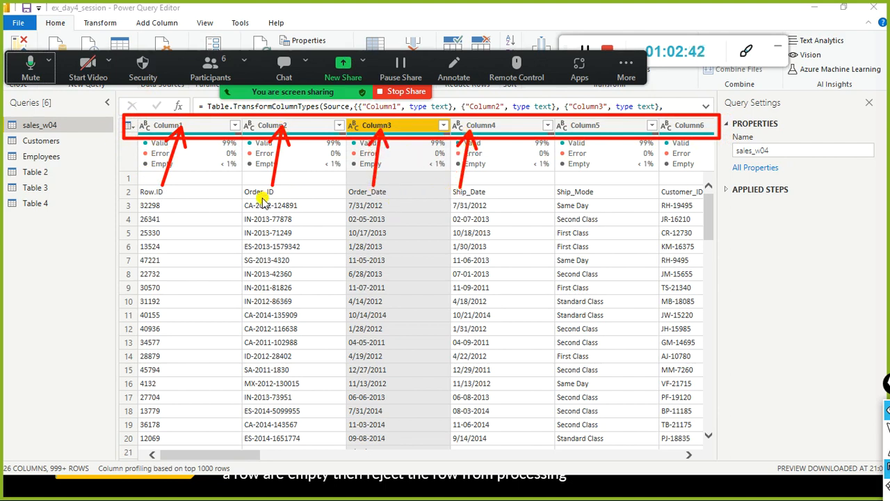
key(Escape)
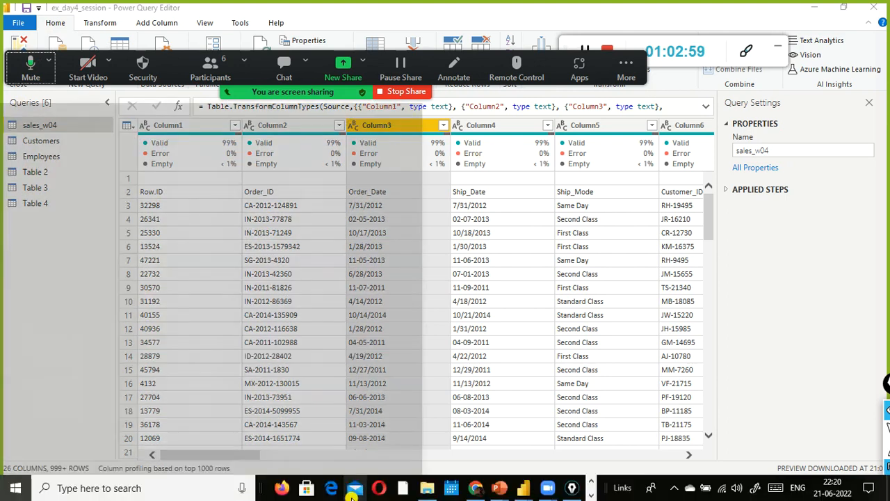
key(super)
click(426, 493)
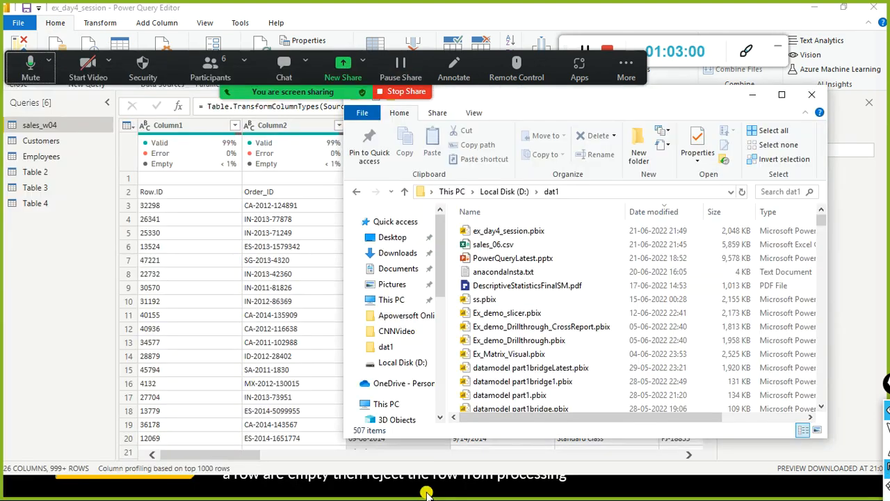
click(102, 282)
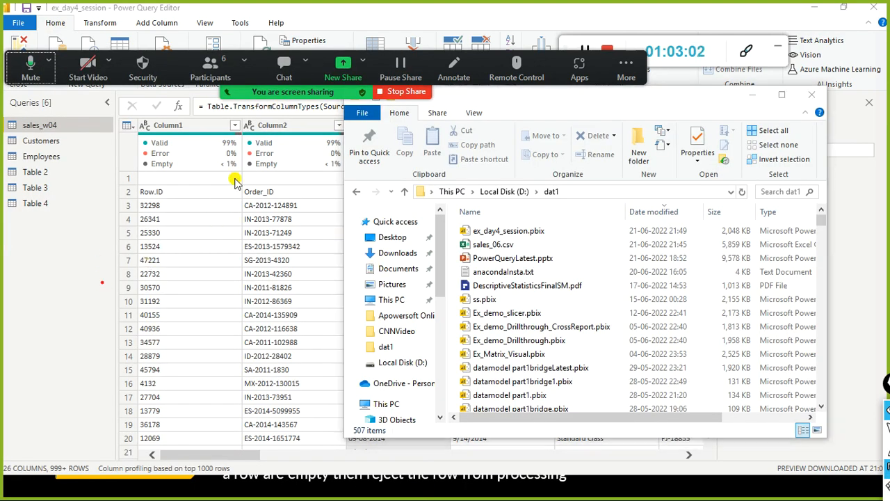
click(752, 95)
click(748, 97)
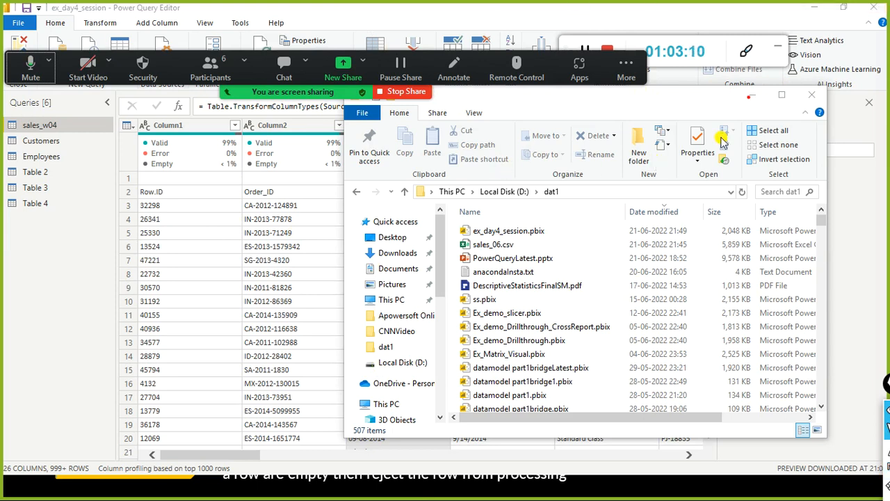
click(749, 96)
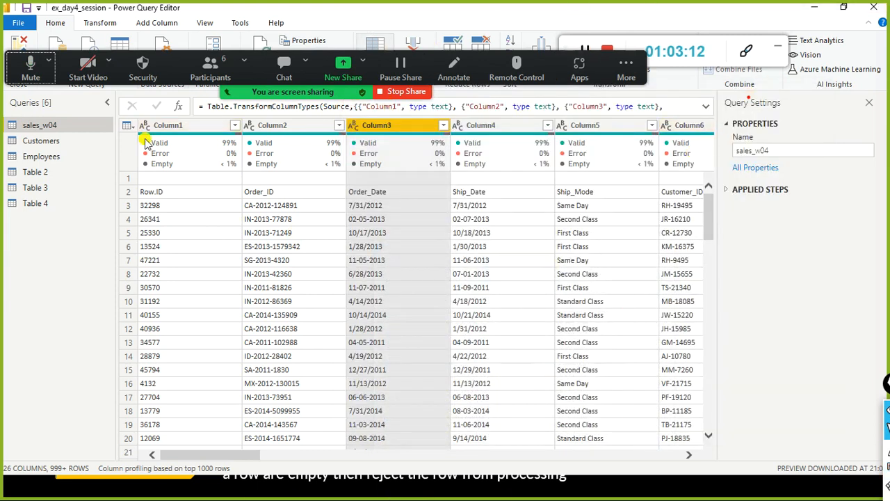
- Promote the first row of the sales_w04 query to column headers
drag(8, 60, 8, 311)
click(98, 24)
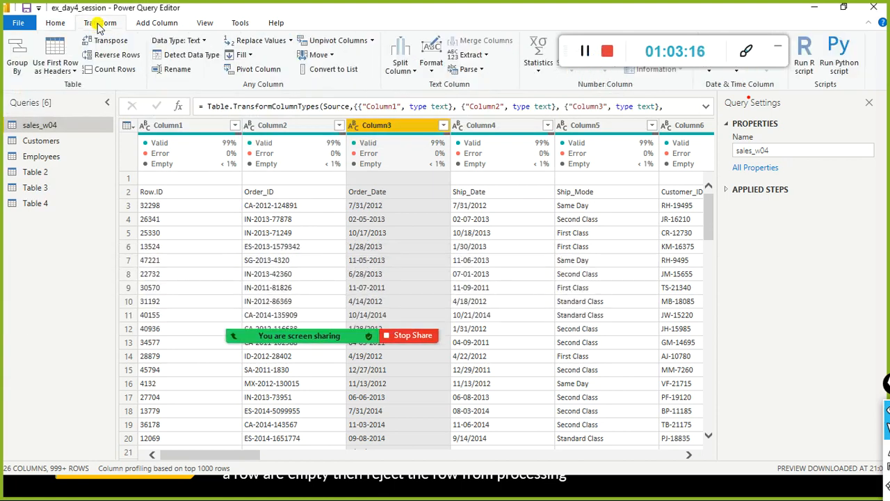
click(75, 73)
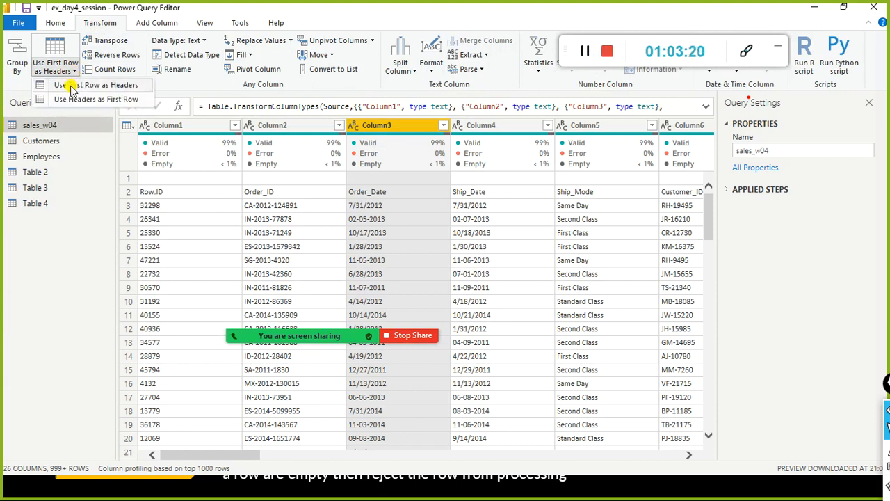
click(76, 211)
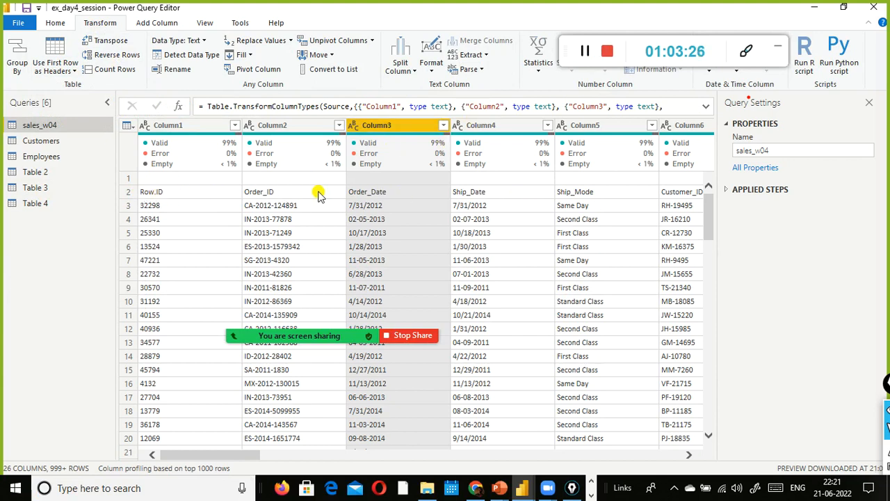
click(74, 71)
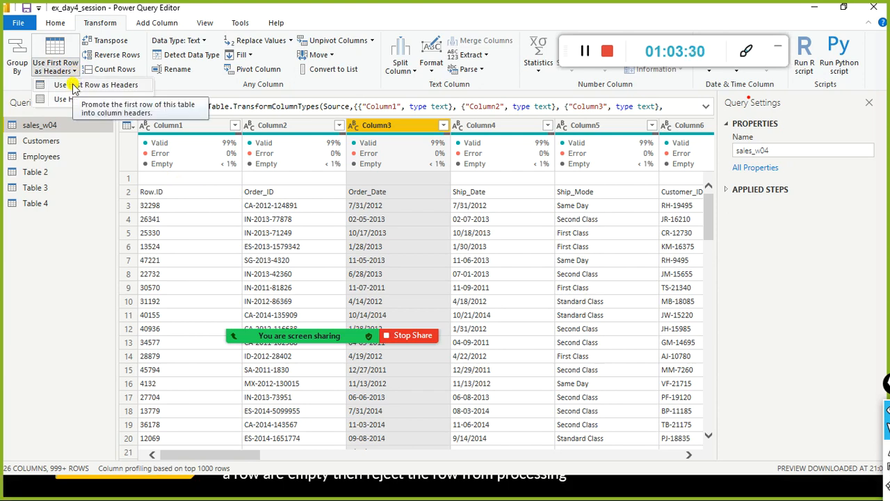
click(75, 85)
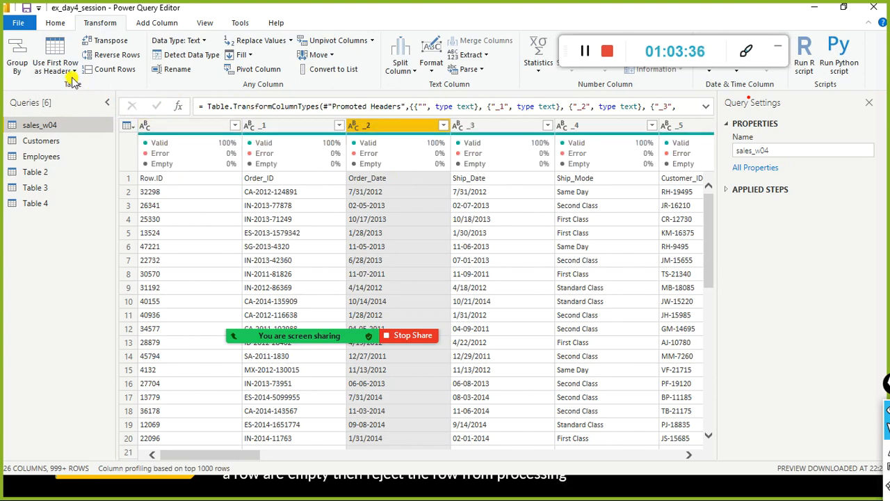
- Promote the row containing Row.ID, Order_ID and Order_Date to column headers in the sales_w04 query
click(74, 71)
click(83, 86)
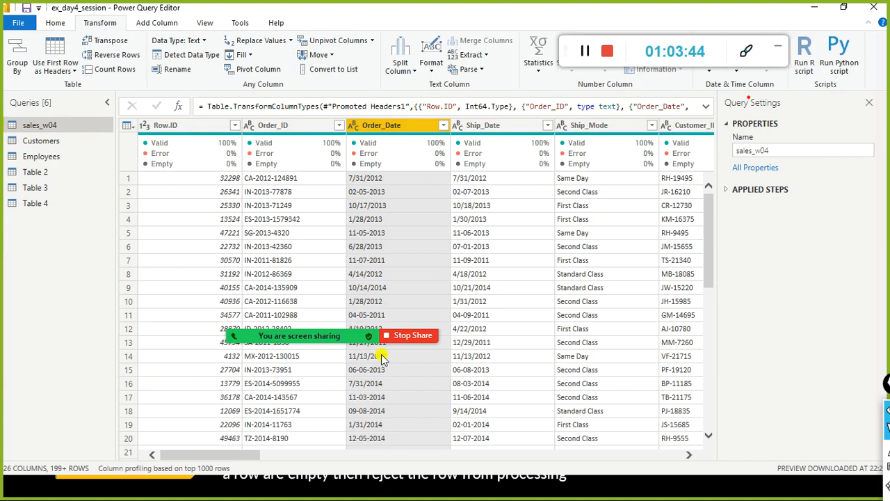
drag(255, 453, 251, 435)
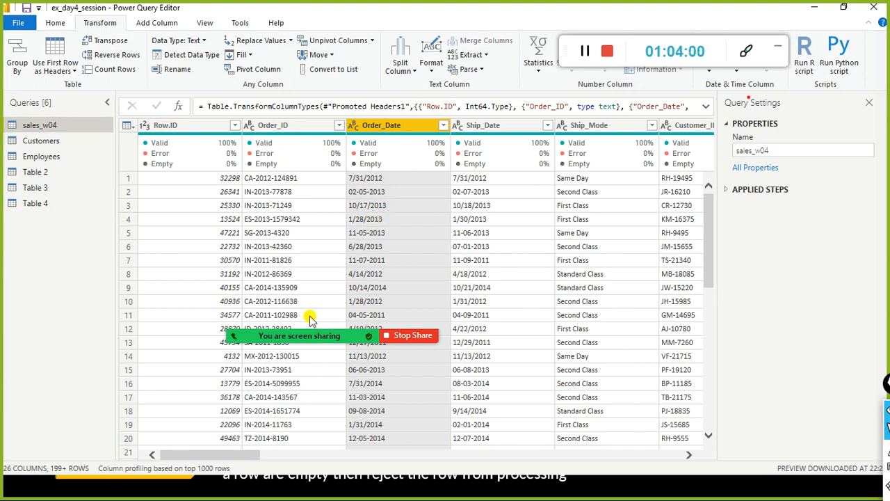
drag(226, 456, 159, 421)
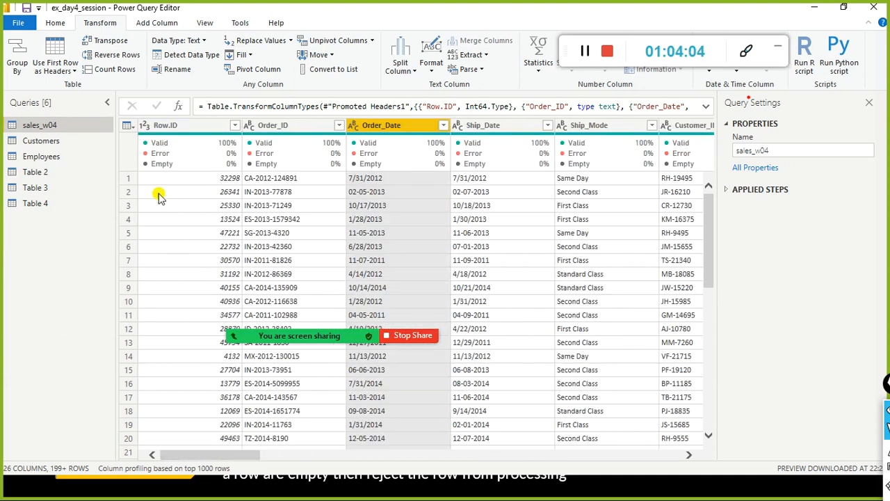
click(74, 71)
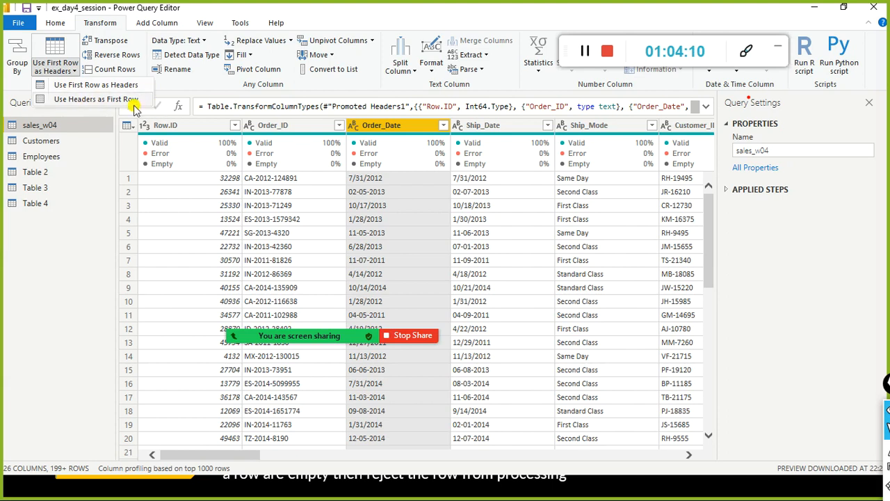
click(192, 83)
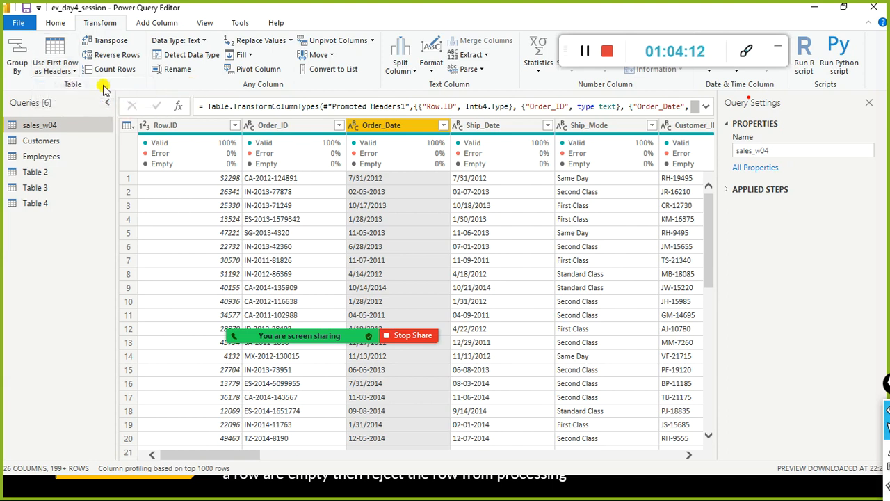
click(78, 75)
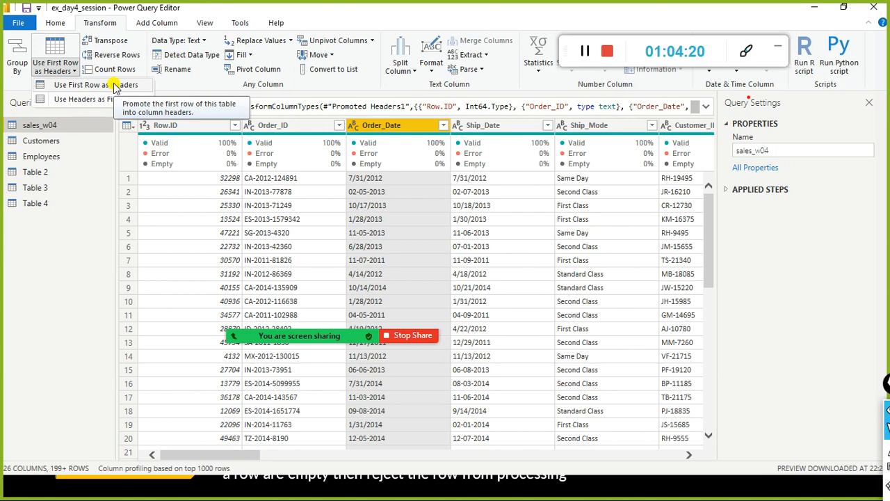
click(318, 86)
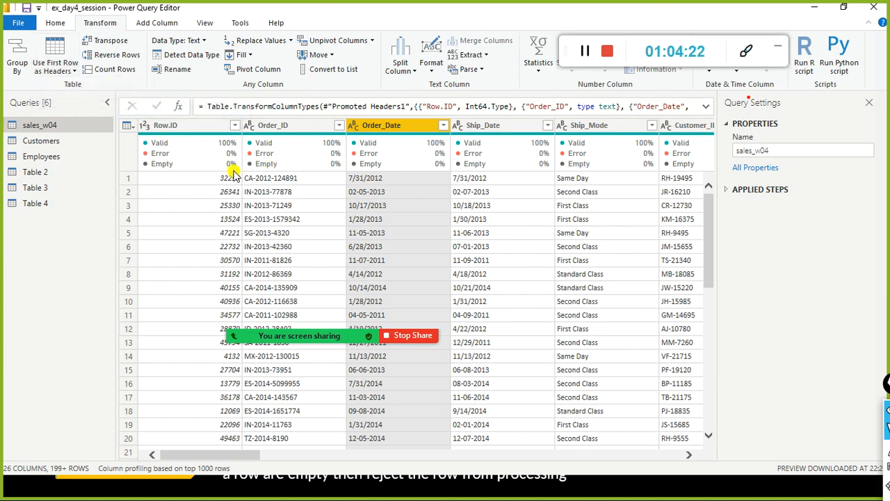
- Select the Row.ID column and bring up the operations available for it
mouse_move(157, 146)
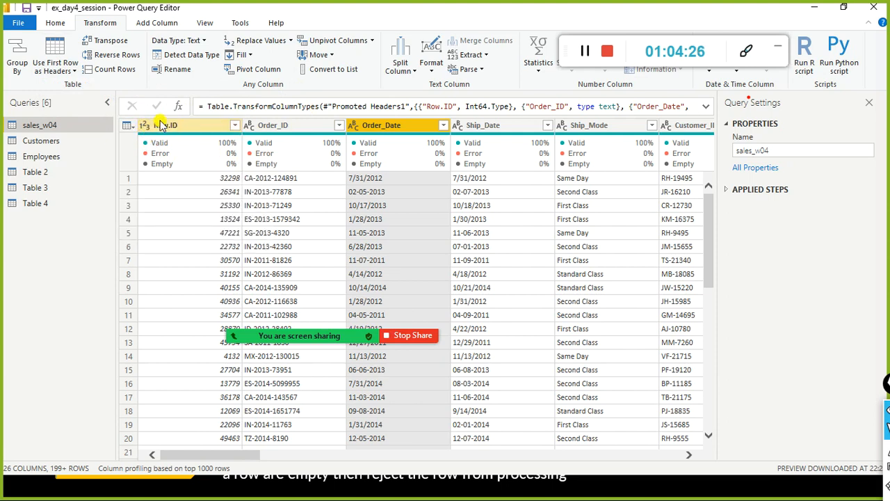
right_click(184, 129)
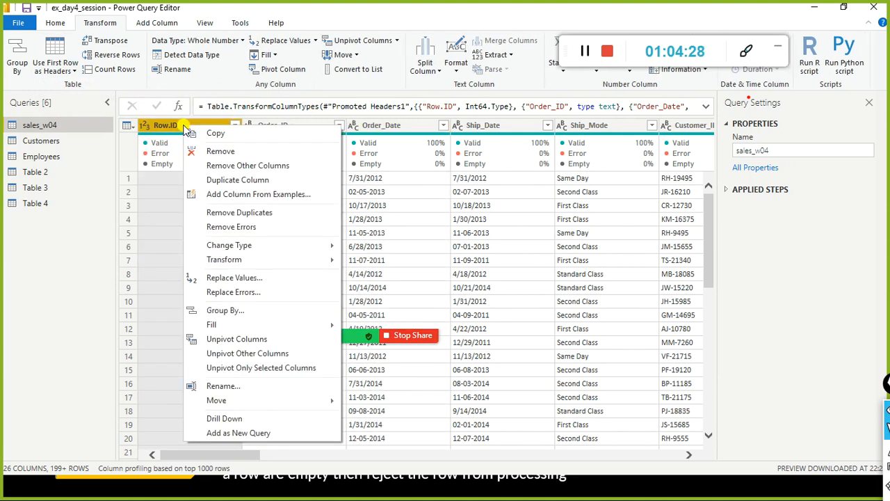
- Remove the Row.ID column from the sales_w04 query and review the column quality of the remaining columns
click(233, 153)
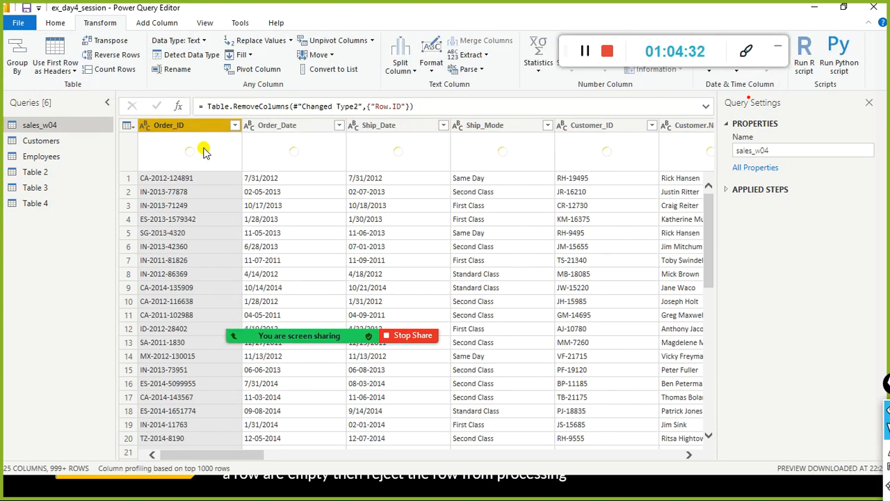
mouse_move(204, 153)
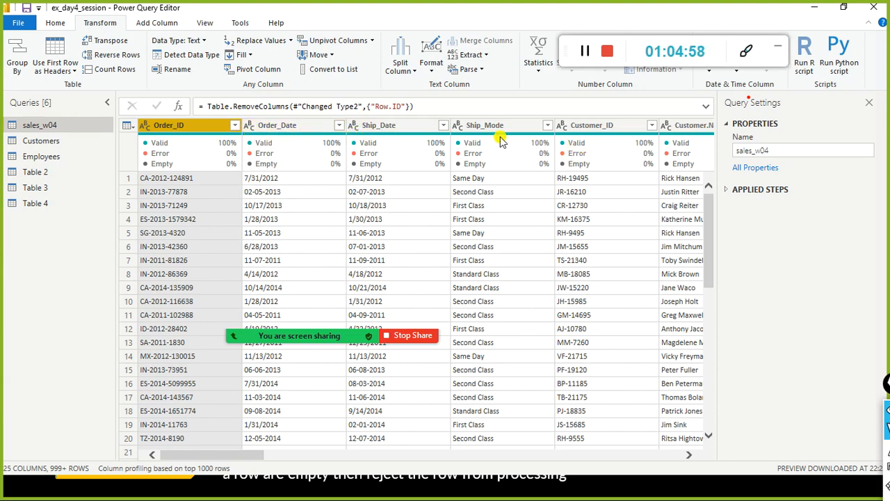
drag(243, 454, 626, 435)
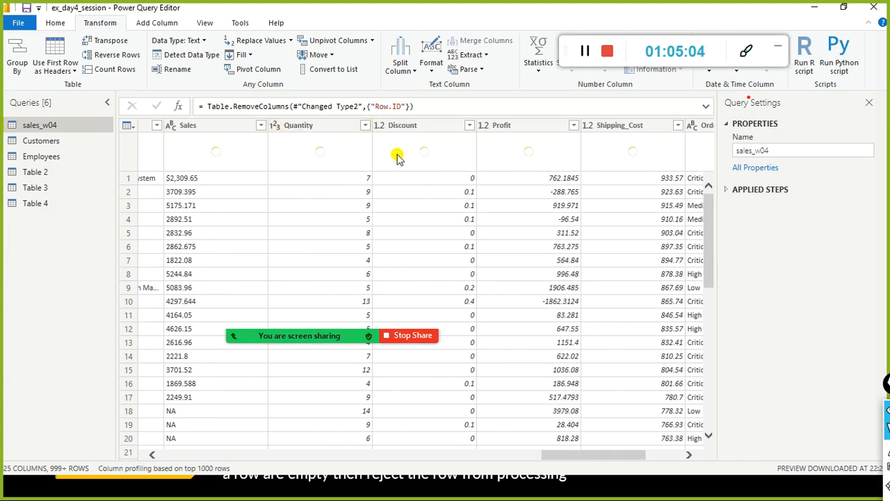
mouse_move(424, 153)
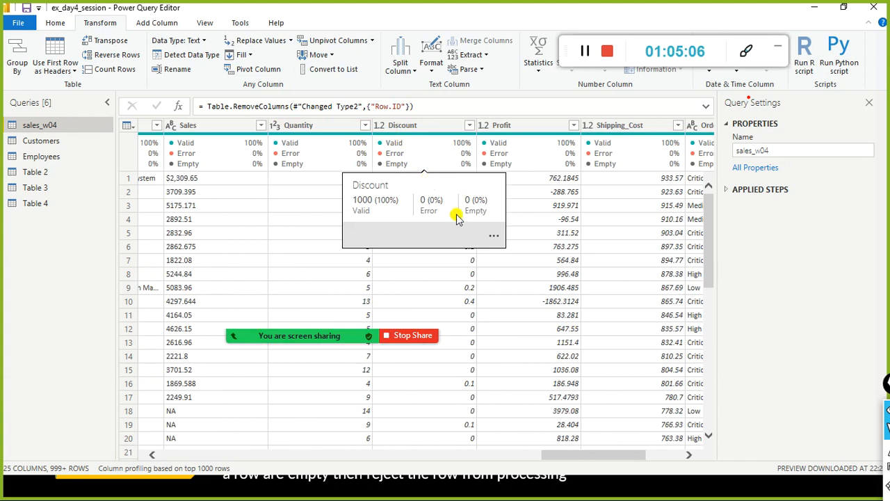
drag(572, 455, 20, 442)
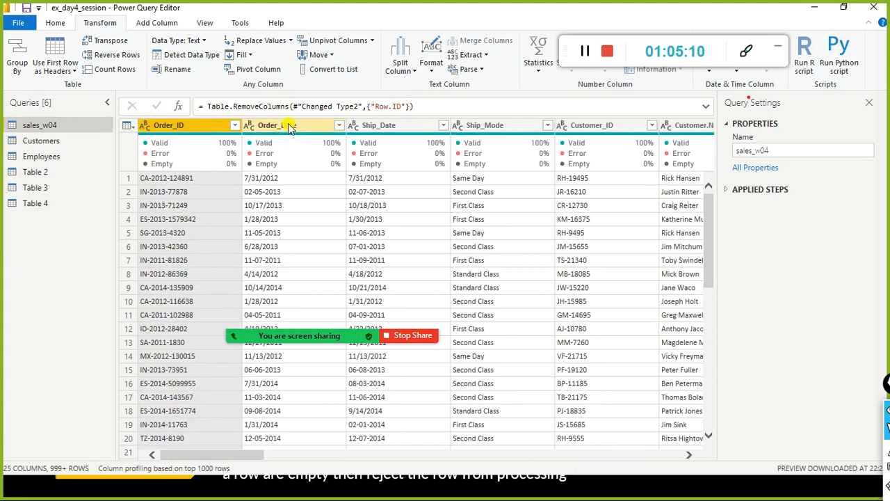
right_click(265, 128)
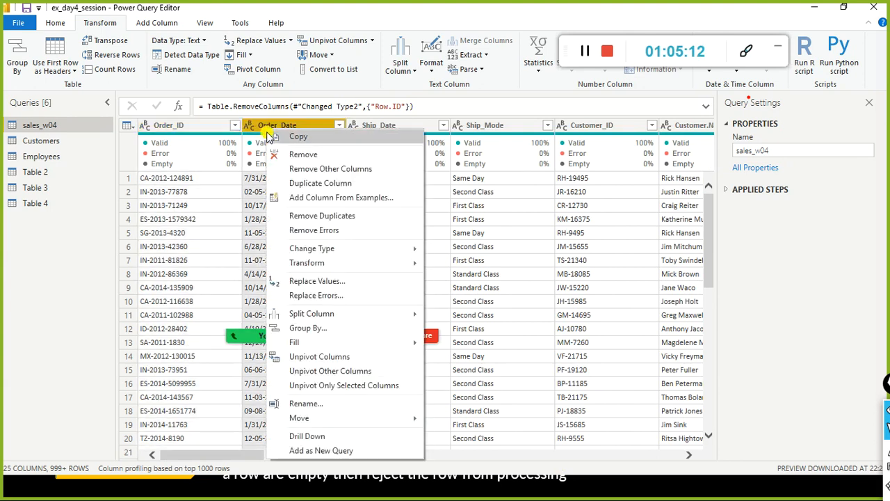
click(450, 6)
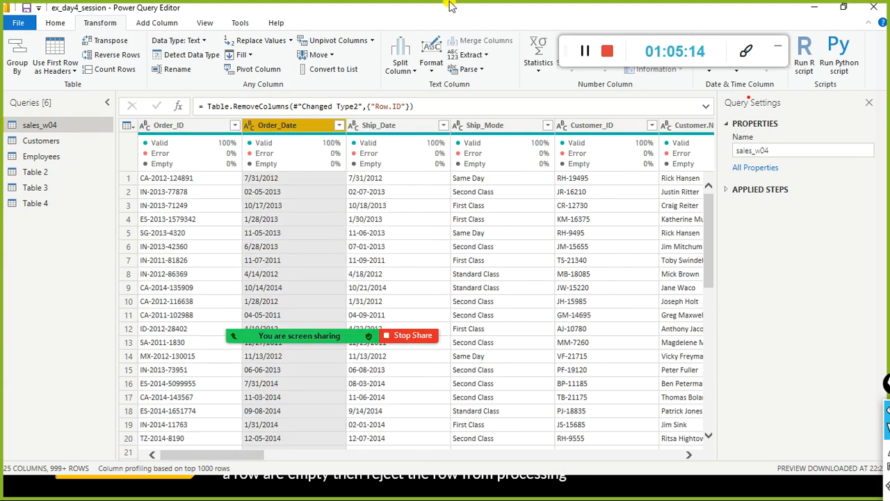
right_click(279, 125)
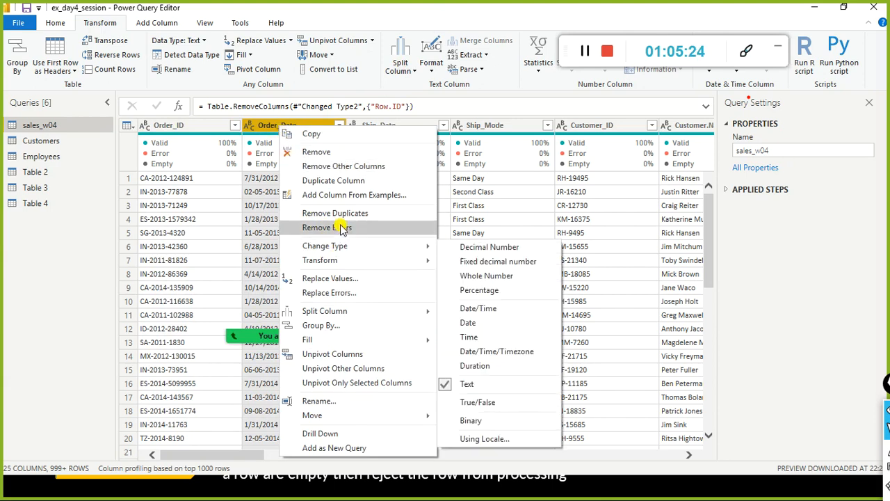
click(417, 21)
- Examine the Order_Date values down the rows, comparing the separators and the day and month order
click(258, 179)
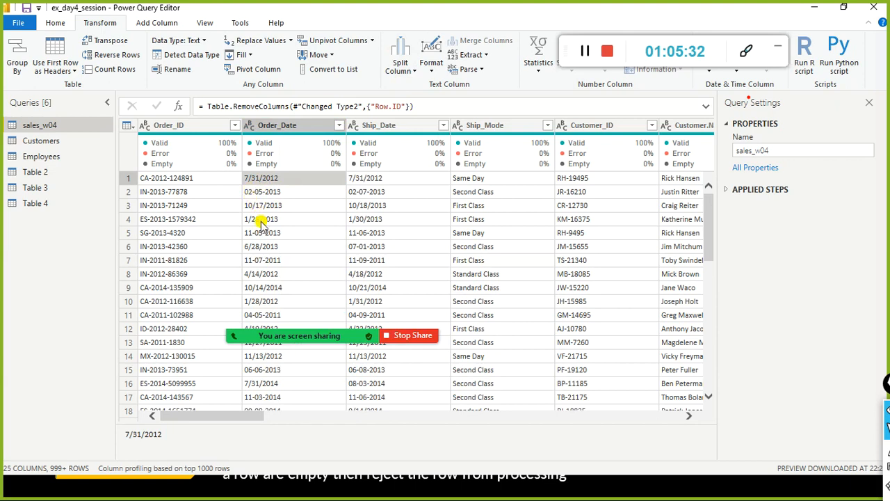
scroll(255, 195, down, 1)
scroll(254, 195, up, 1)
scroll(288, 217, down, 3)
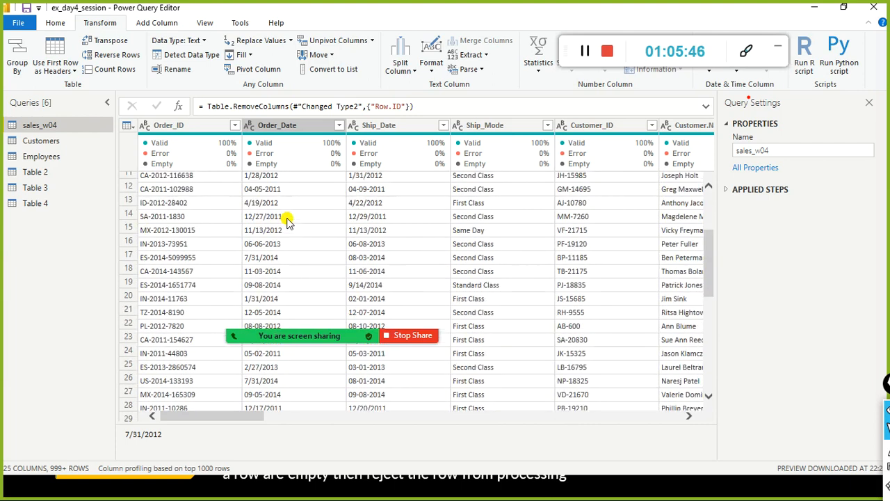
scroll(288, 219, up, 3)
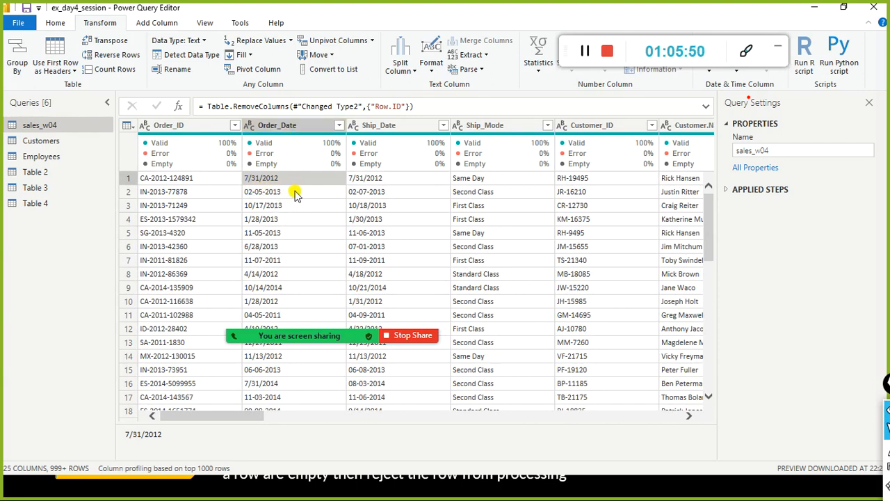
click(294, 194)
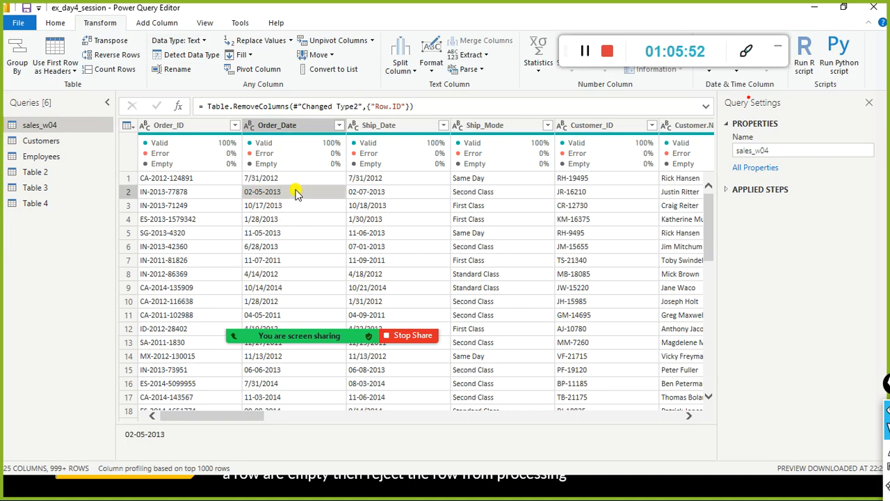
click(244, 181)
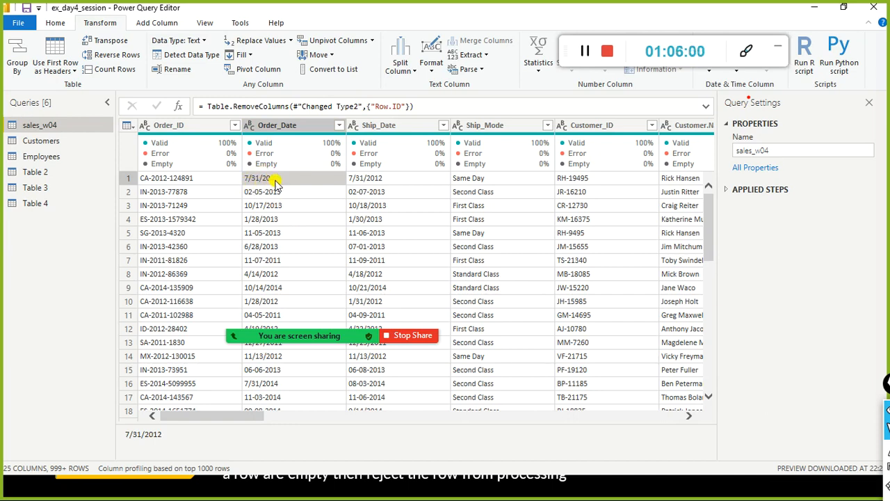
click(273, 190)
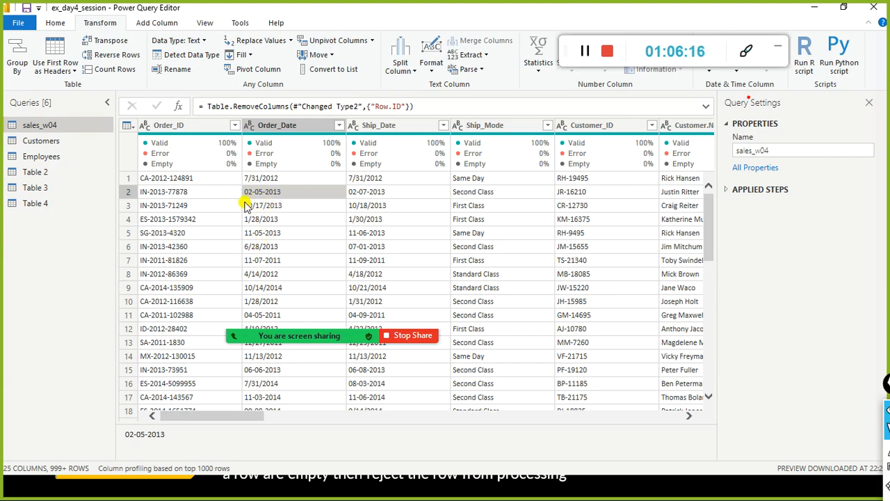
- Replace every hyphen "-" with a slash "/" in the Order_Date column using Replace Values
click(292, 127)
right_click(292, 127)
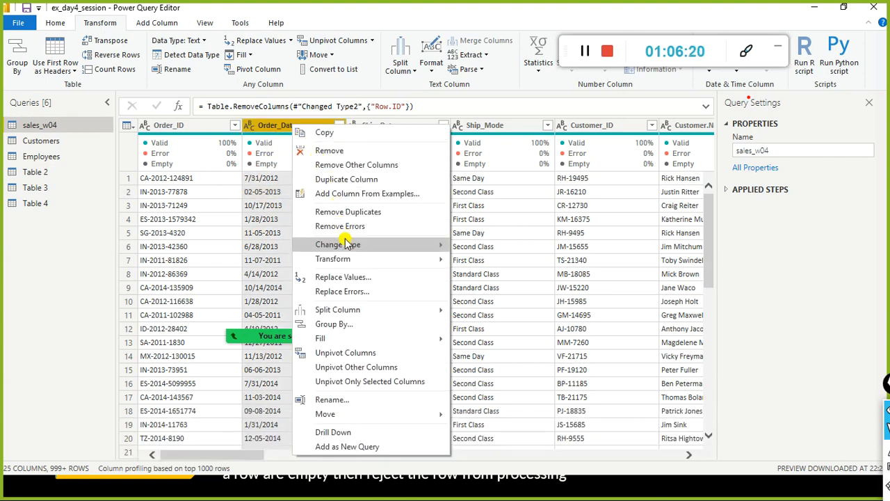
mouse_move(351, 247)
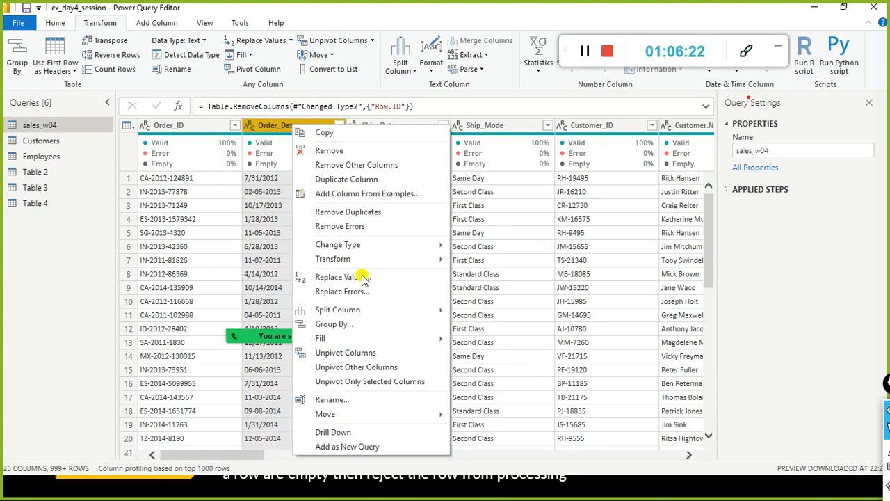
click(358, 277)
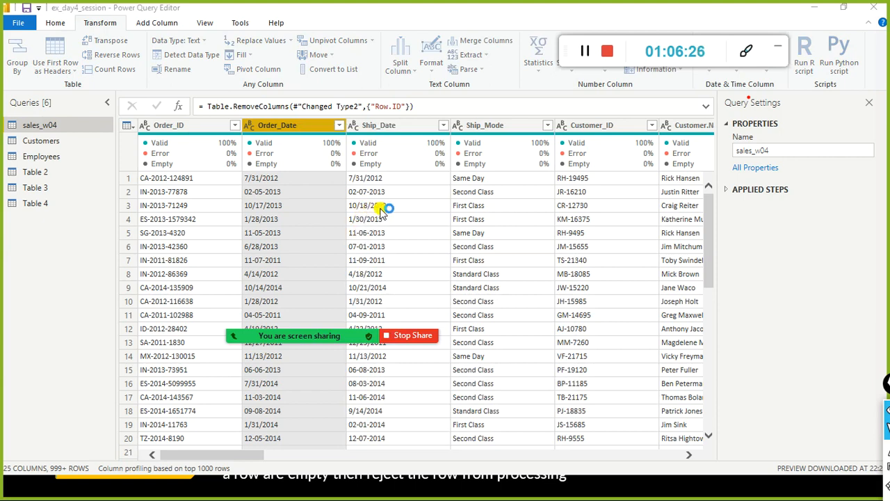
drag(364, 160, 532, 112)
click(498, 178)
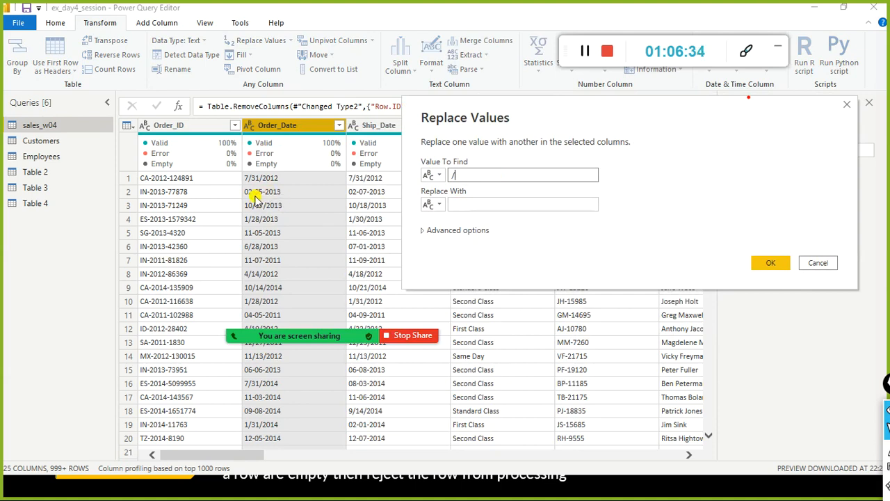
drag(456, 176, 434, 183)
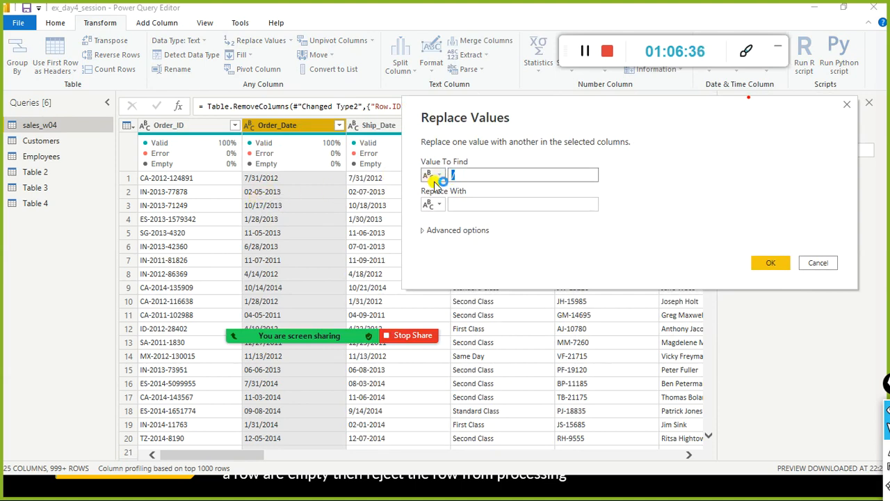
text(-)
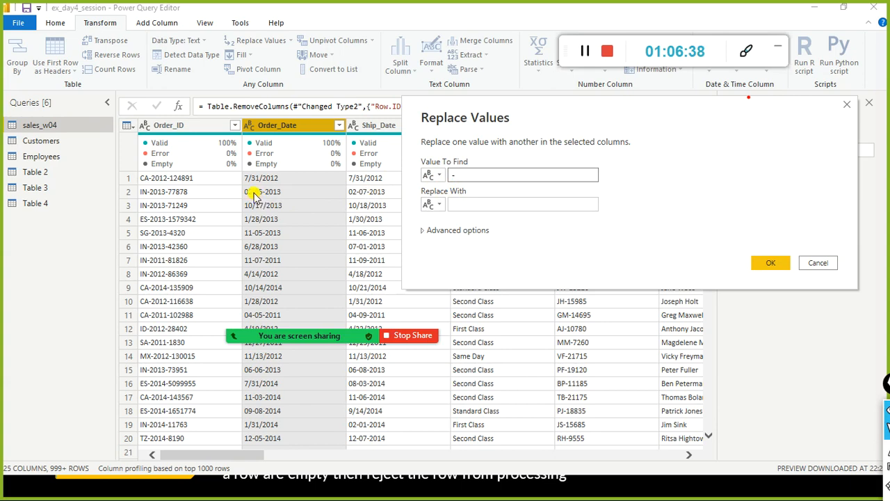
click(461, 205)
text(/)
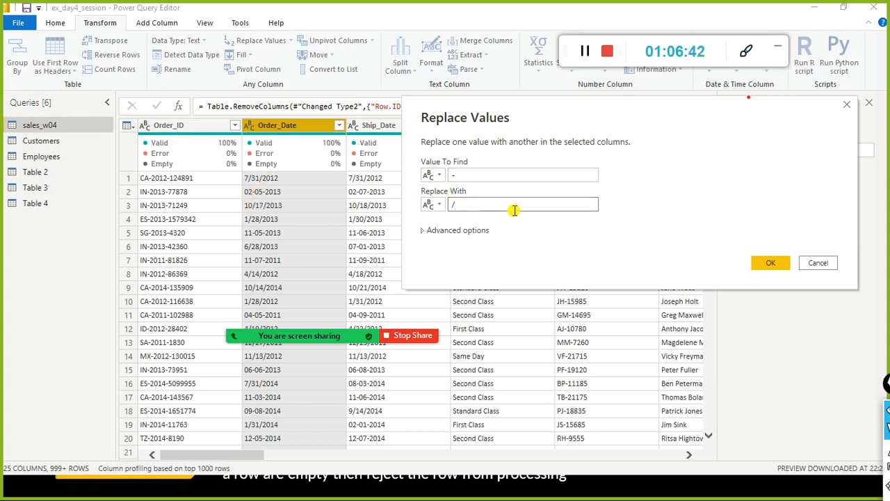
click(771, 267)
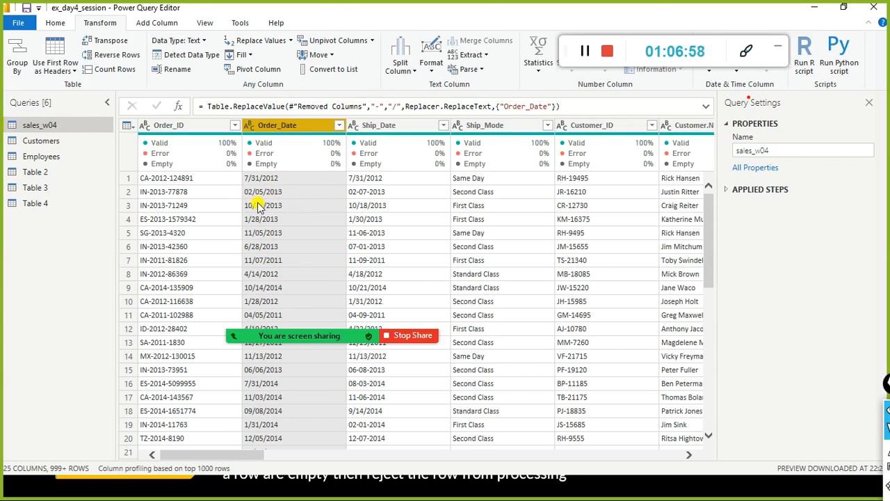
- Check the Order_Date values throughout the rows for a consistent date separator and review the available data types
scroll(296, 214, down, 4)
scroll(299, 235, up, 3)
scroll(299, 235, up, 1)
scroll(300, 235, down, 12)
scroll(303, 230, up, 12)
scroll(306, 220, up, 1)
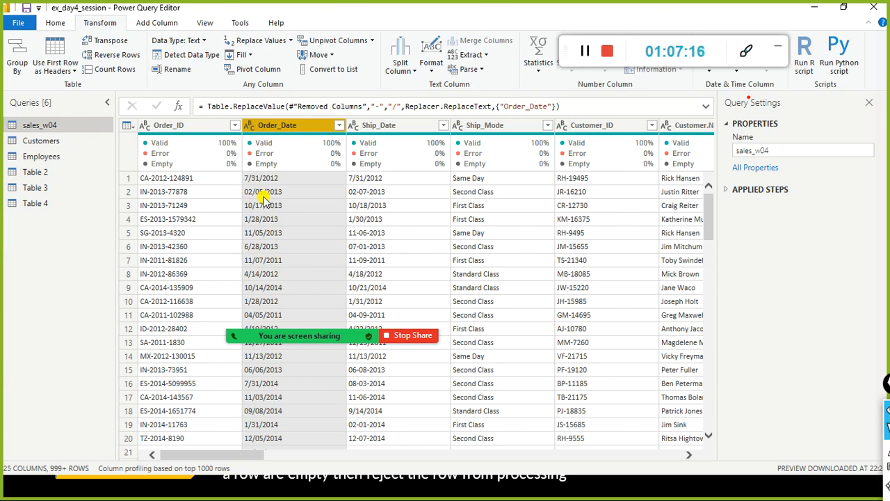
click(252, 128)
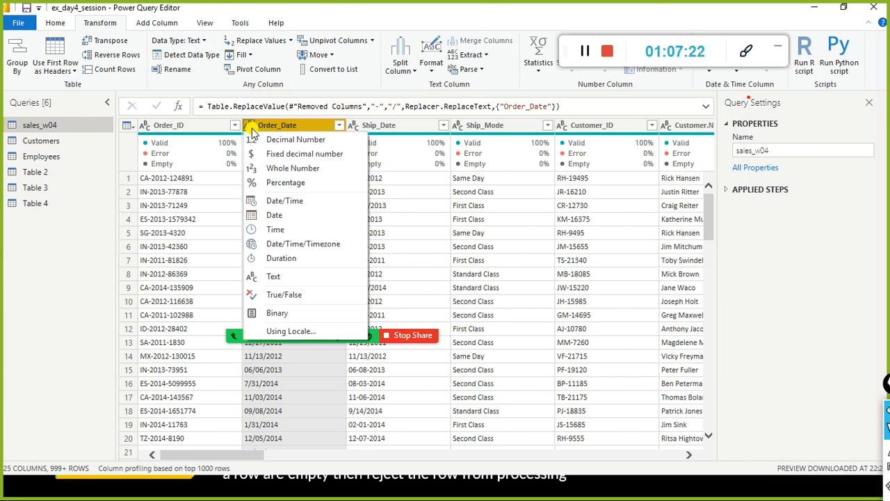
click(426, 10)
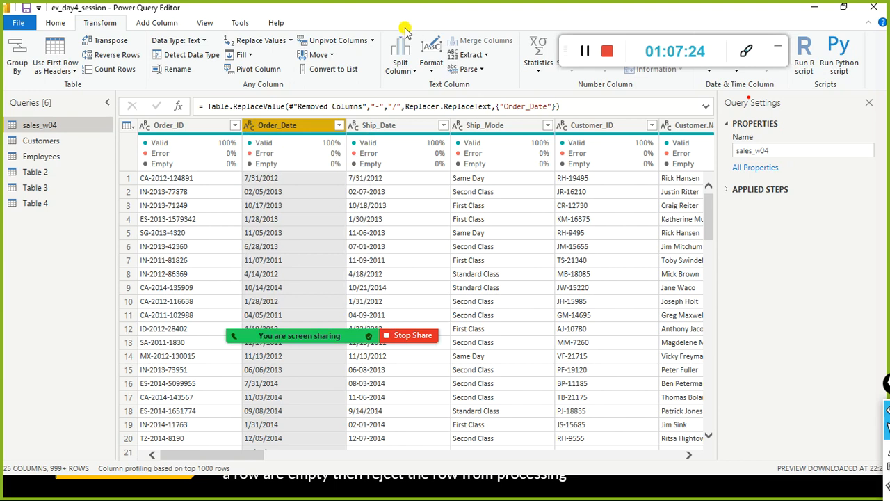
- Start a locale-based type change on the Order_Date column with Date as the data type
click(251, 128)
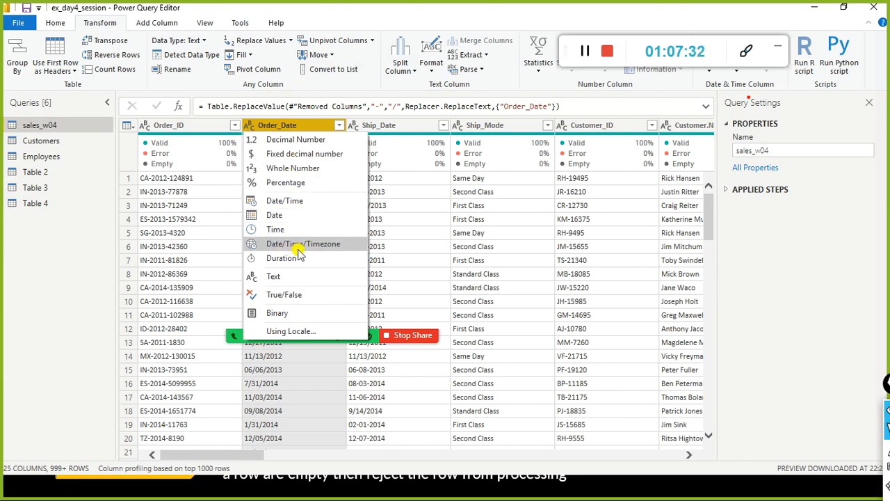
click(292, 331)
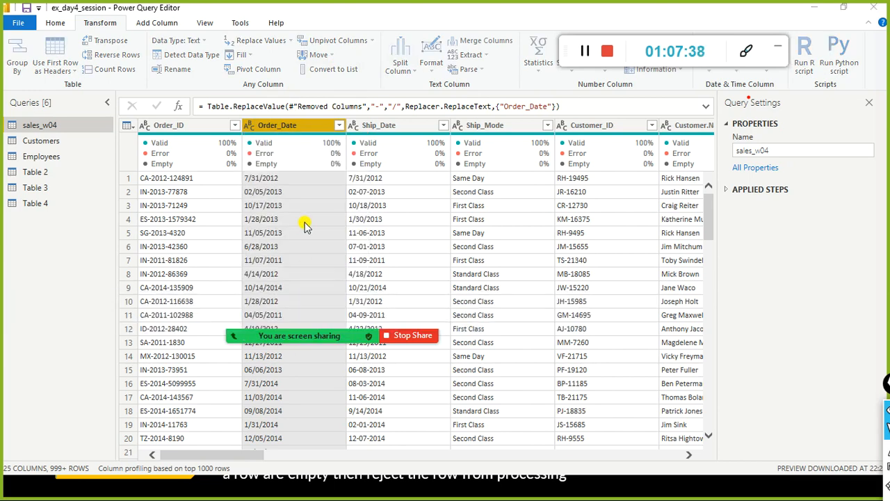
mouse_move(257, 341)
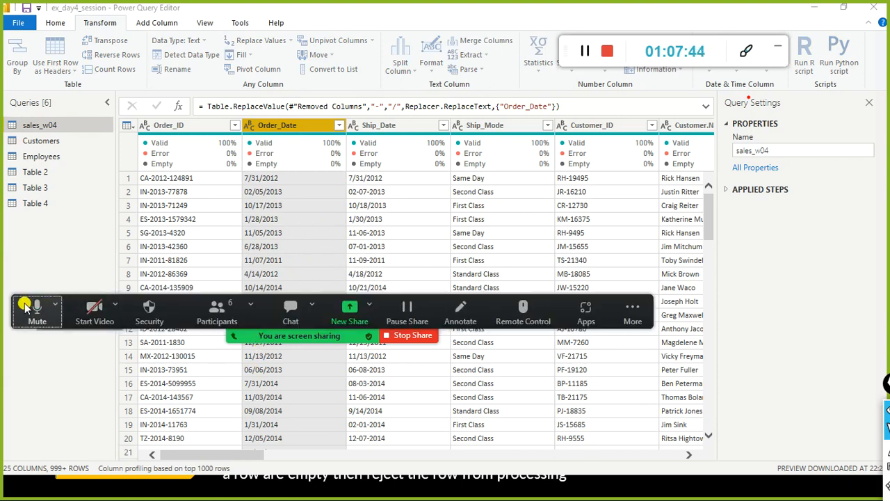
drag(24, 305, 59, 449)
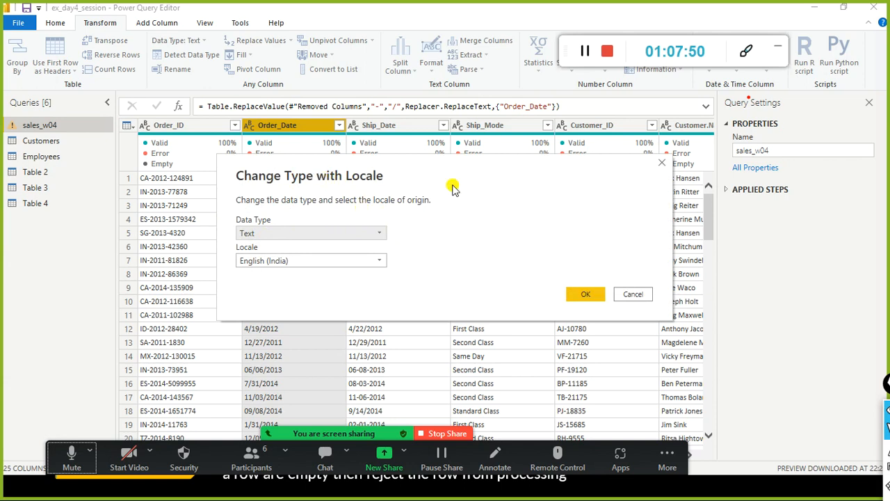
click(384, 234)
click(293, 312)
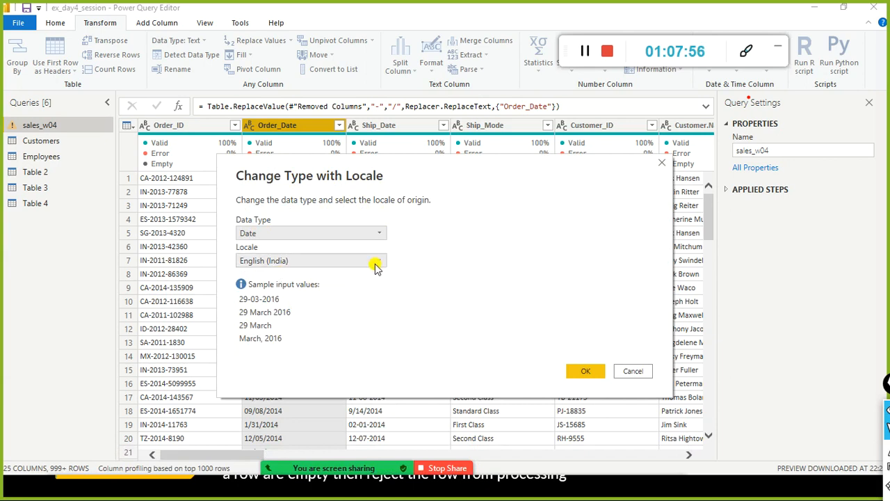
- Convert the Order_Date column to dates using the English (United States) locale and check the converted values down the rows
drag(392, 175, 594, 141)
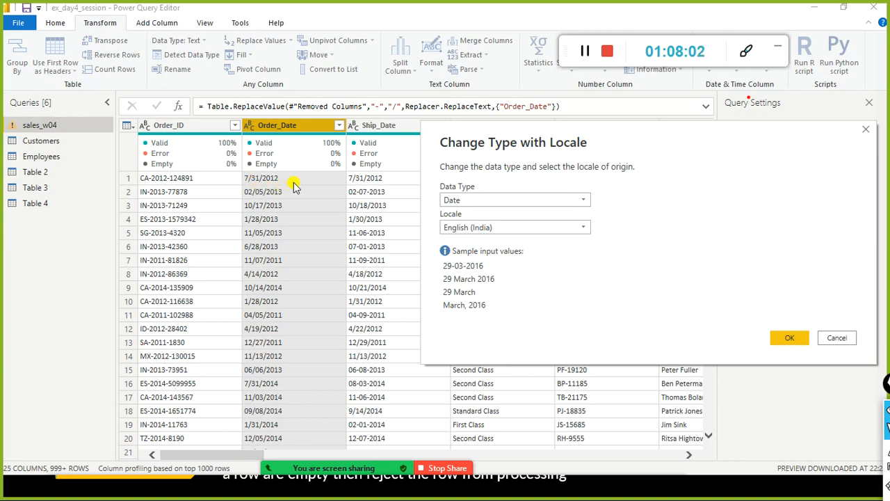
click(586, 234)
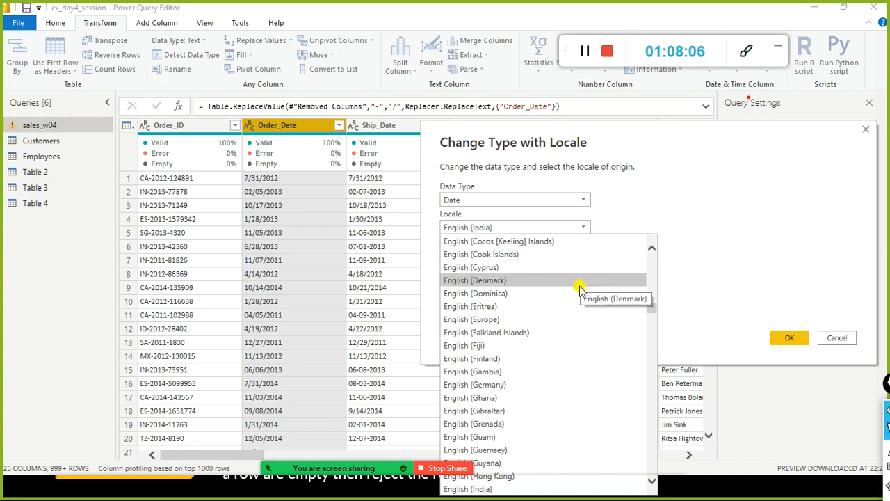
scroll(580, 292, down, 2)
scroll(580, 292, down, 6)
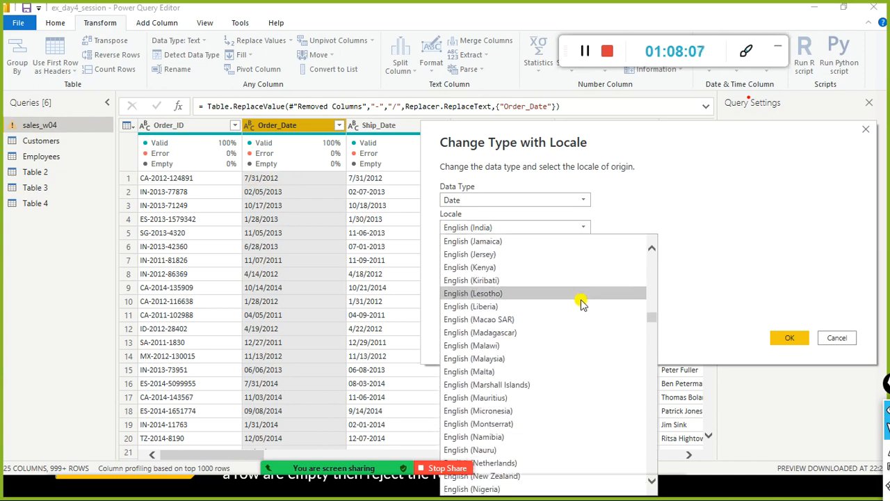
scroll(581, 306, down, 12)
scroll(579, 334, down, 4)
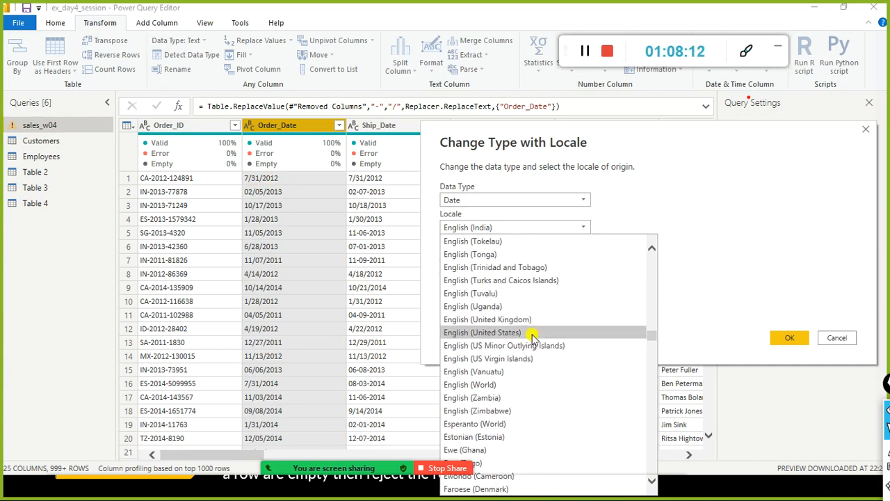
click(532, 336)
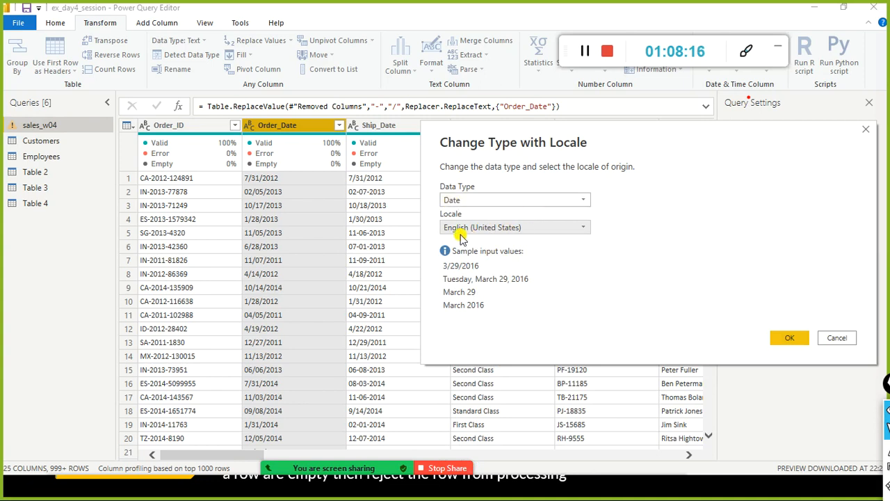
click(784, 338)
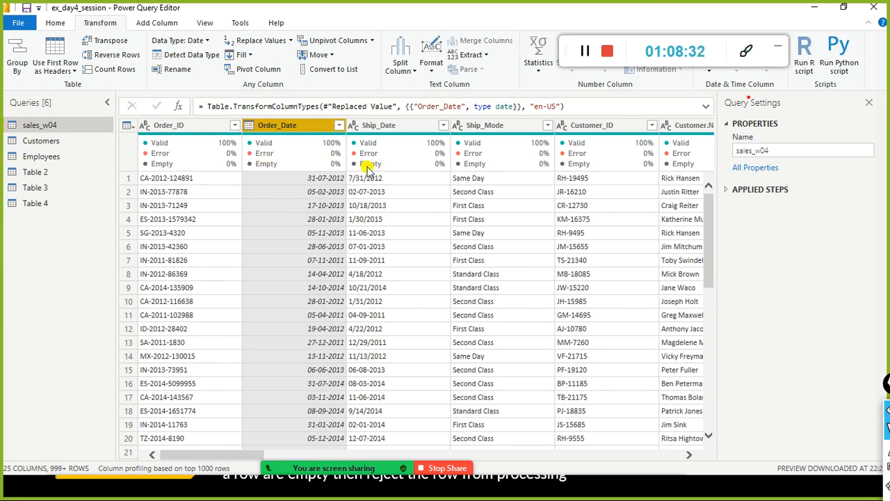
scroll(304, 191, down, 10)
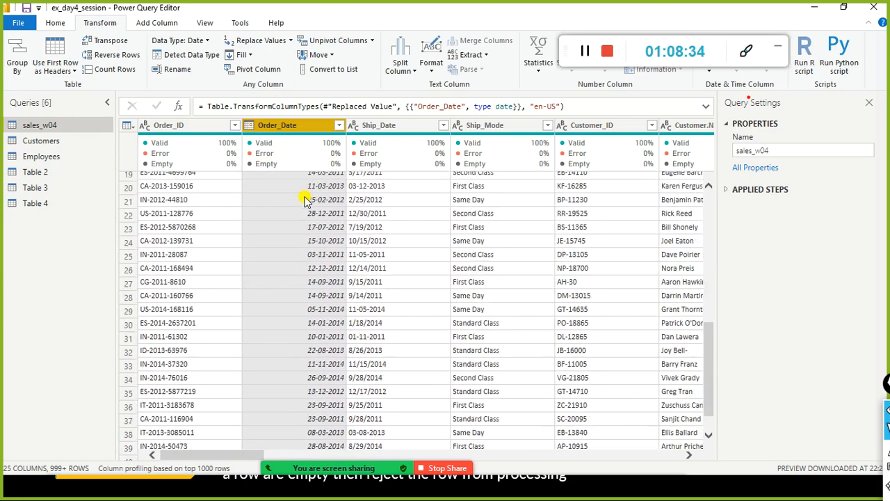
scroll(305, 198, up, 12)
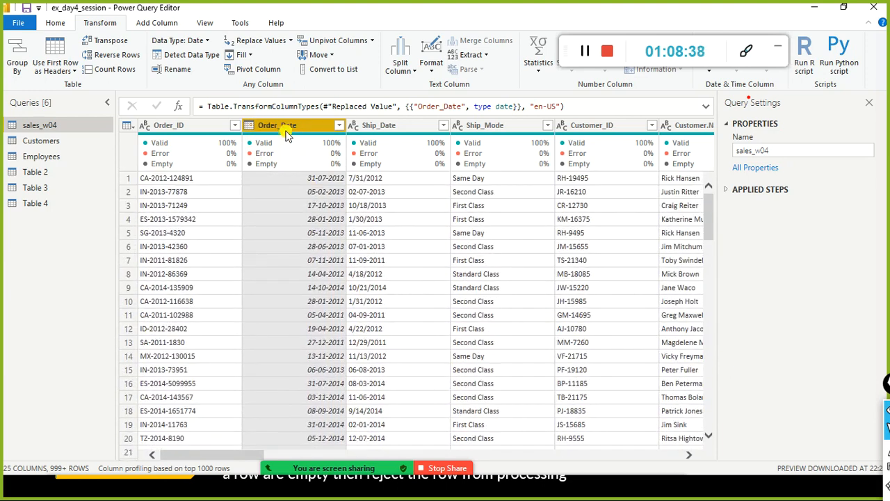
- Replace every hyphen "-" with a slash "/" in the Ship_Date column using Replace Values
click(355, 127)
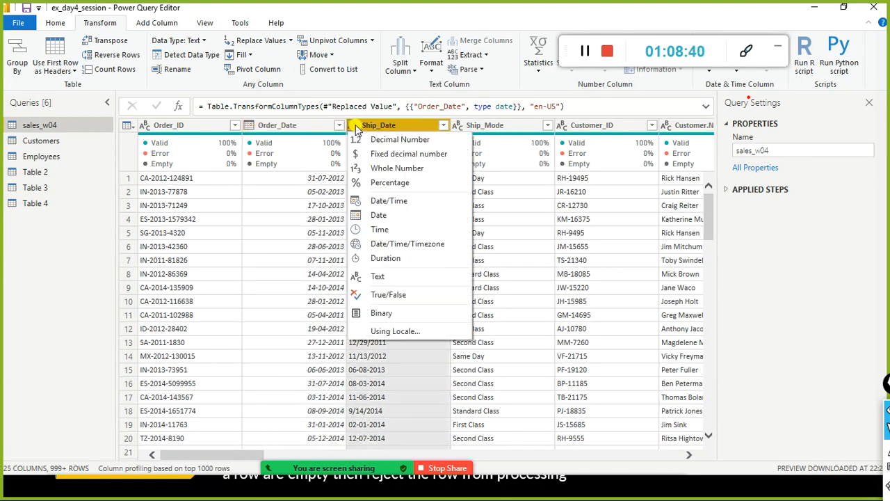
click(406, 126)
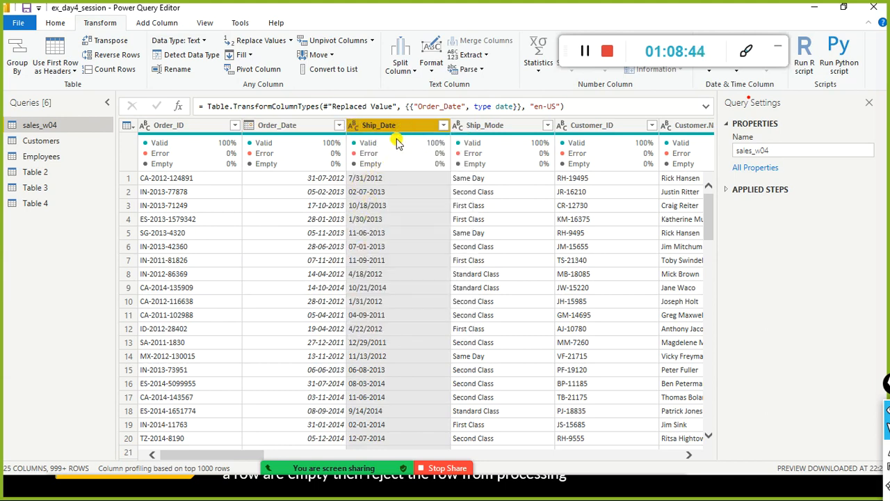
right_click(397, 125)
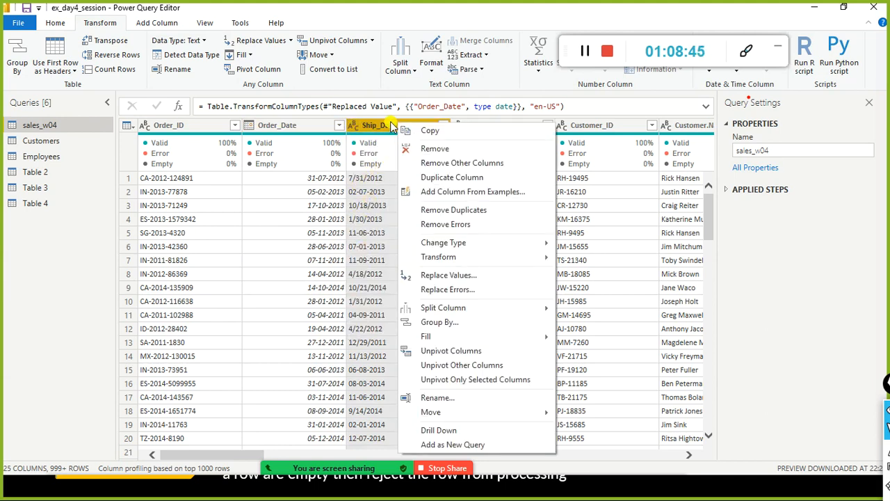
click(442, 272)
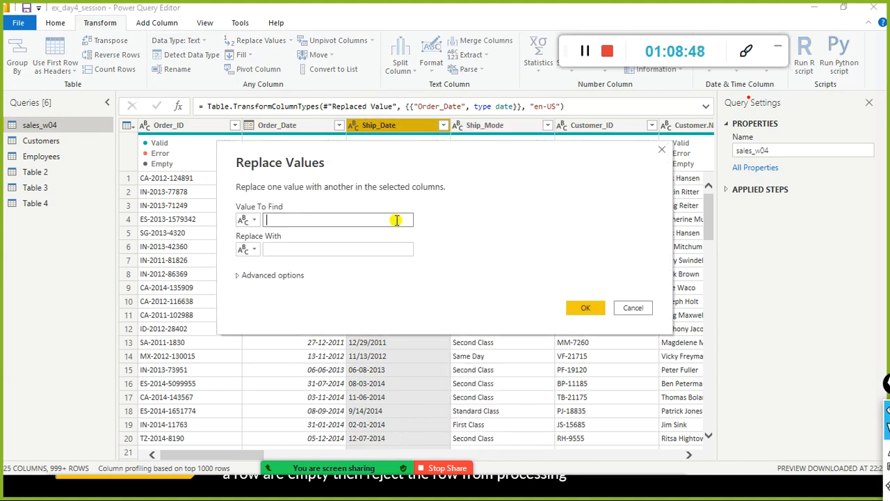
text(-)
click(324, 251)
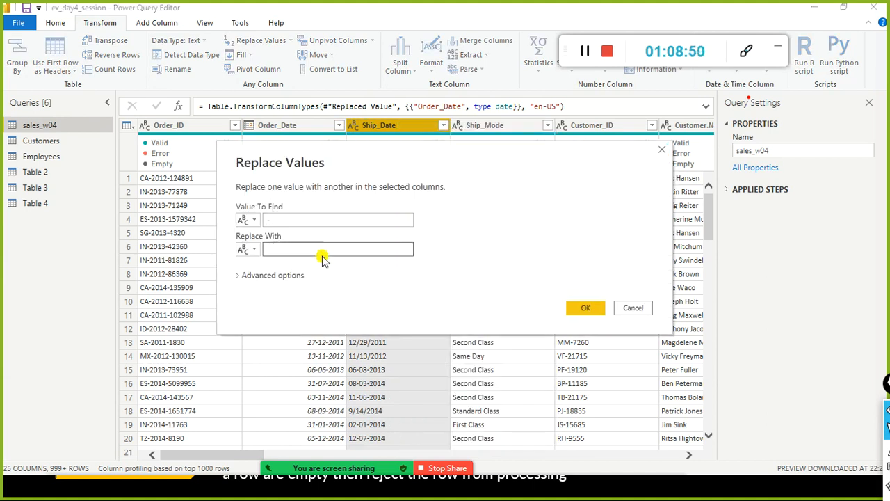
text(/)
click(585, 308)
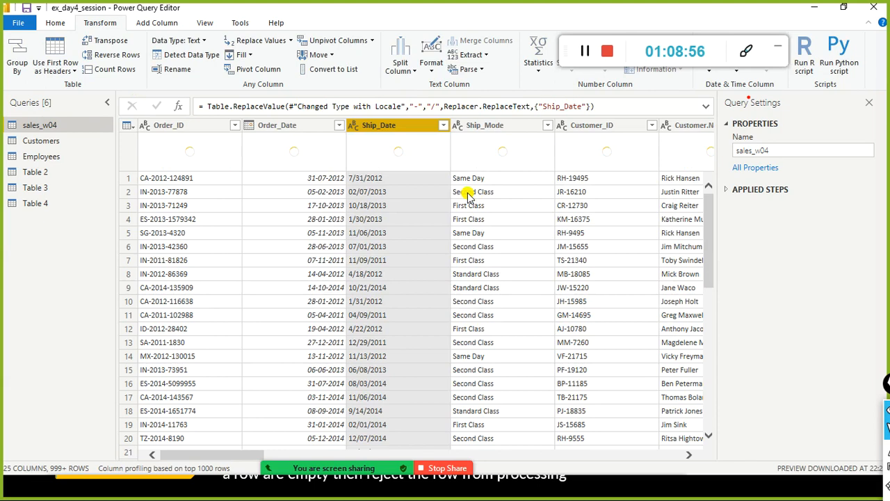
- Change the Ship_Date column's type with locale, using Date as the data type and English (United States) as the locale
click(353, 125)
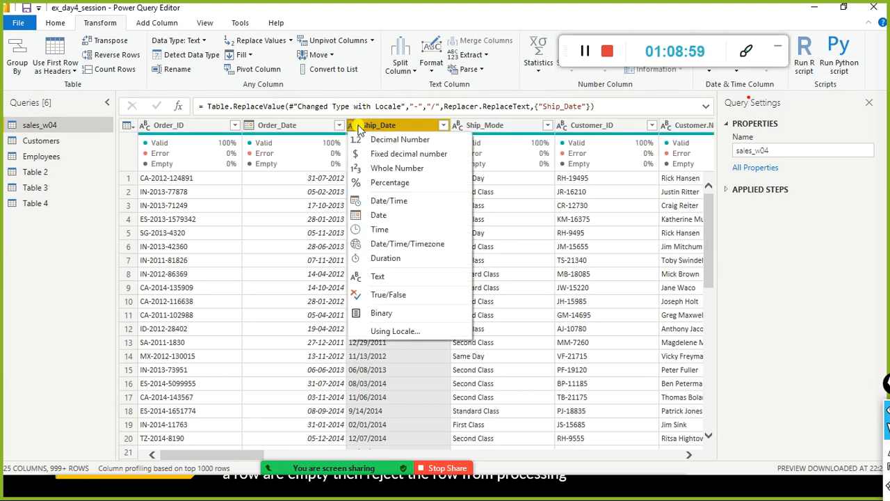
click(400, 330)
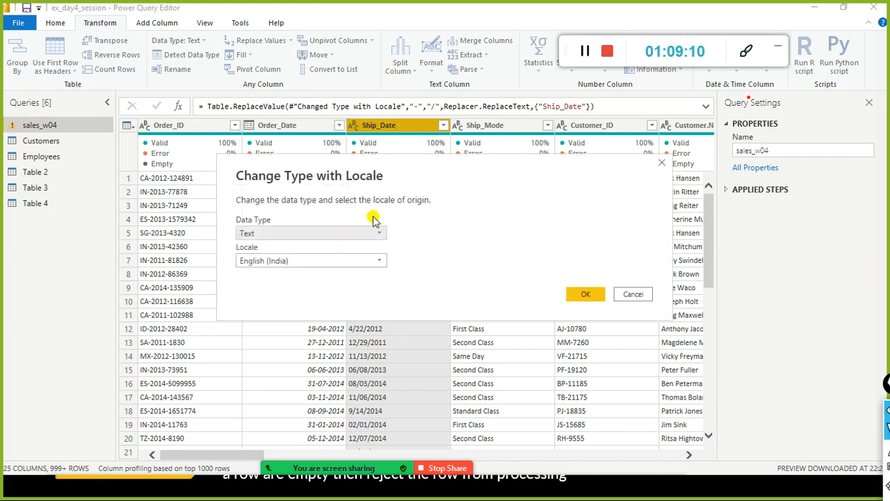
click(304, 236)
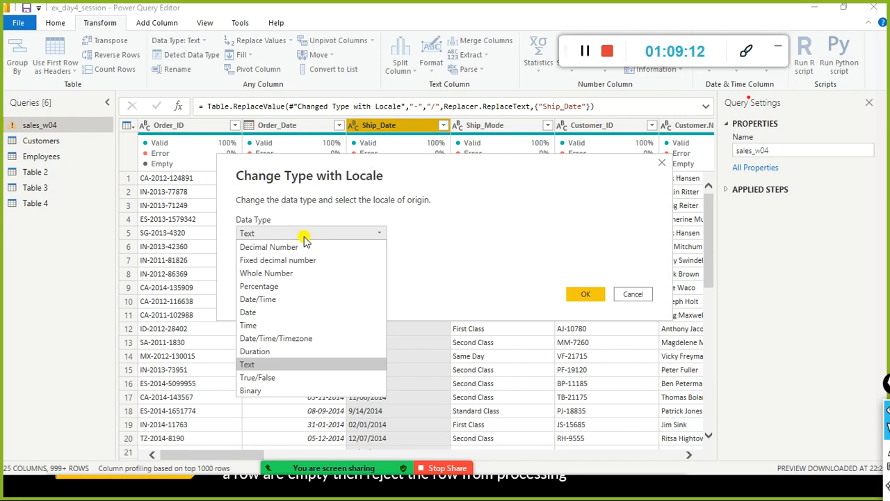
click(266, 312)
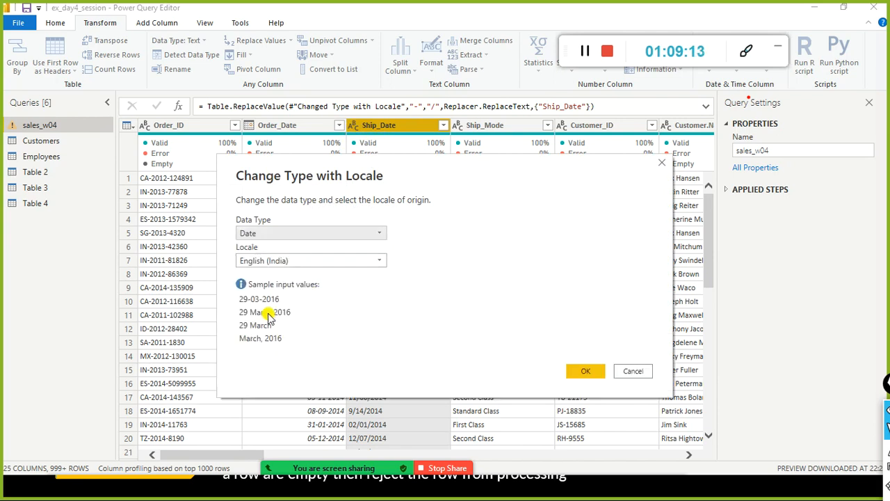
click(326, 261)
scroll(376, 393, down, 4)
scroll(374, 396, down, 9)
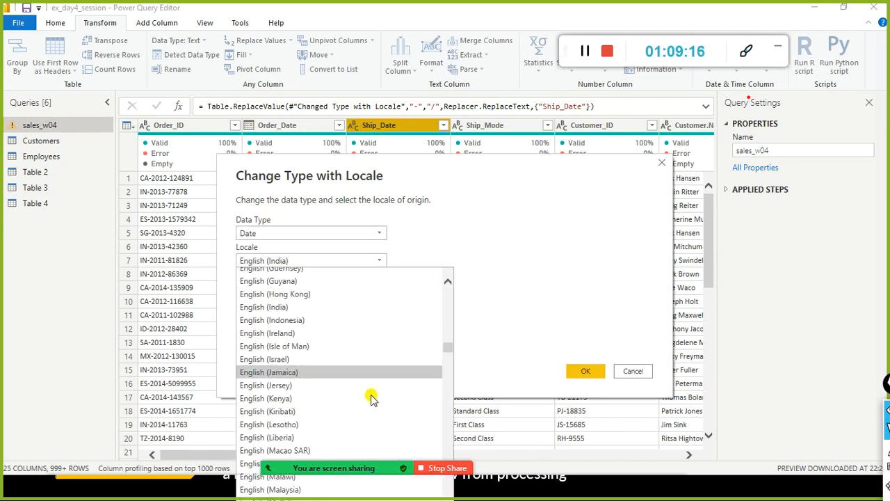
scroll(370, 396, down, 10)
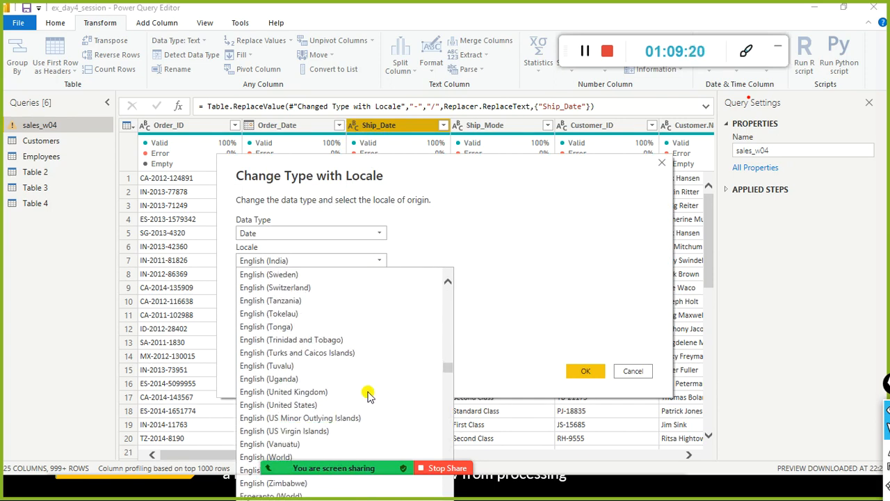
click(320, 405)
click(583, 370)
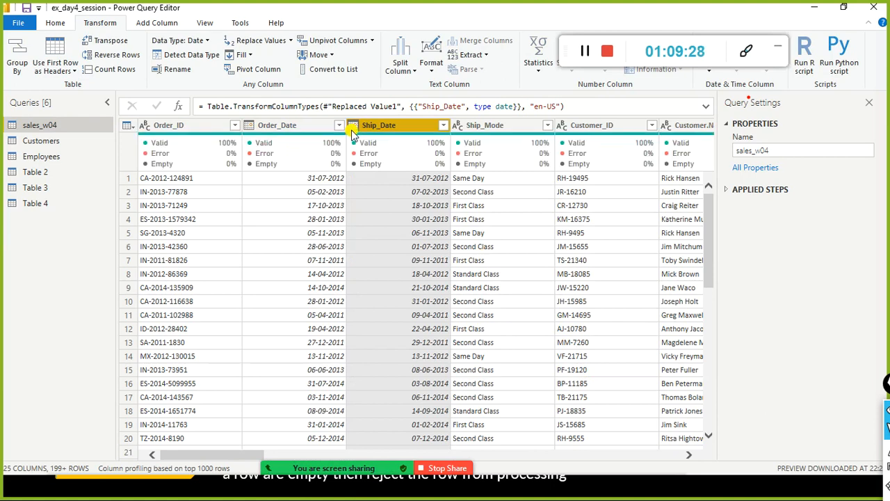
- Read the participants' suggestions for cleaning the Sales column in the Zoom meeting chat
drag(225, 462, 578, 441)
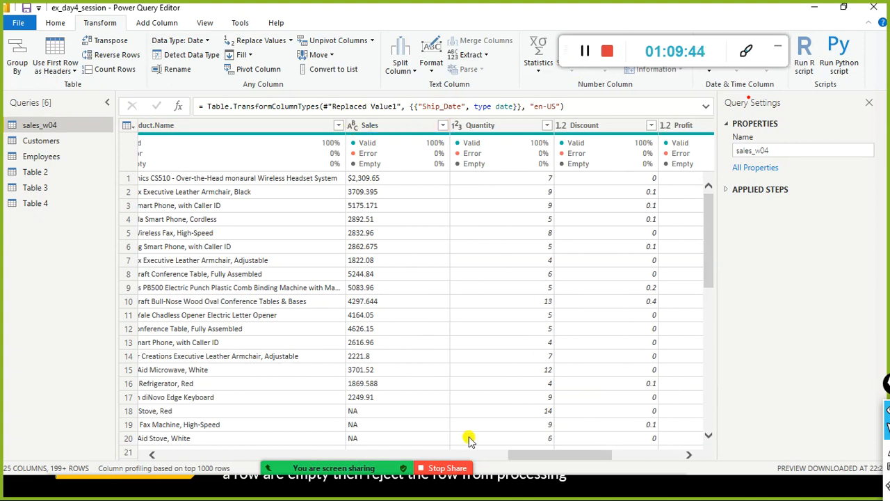
mouse_move(382, 459)
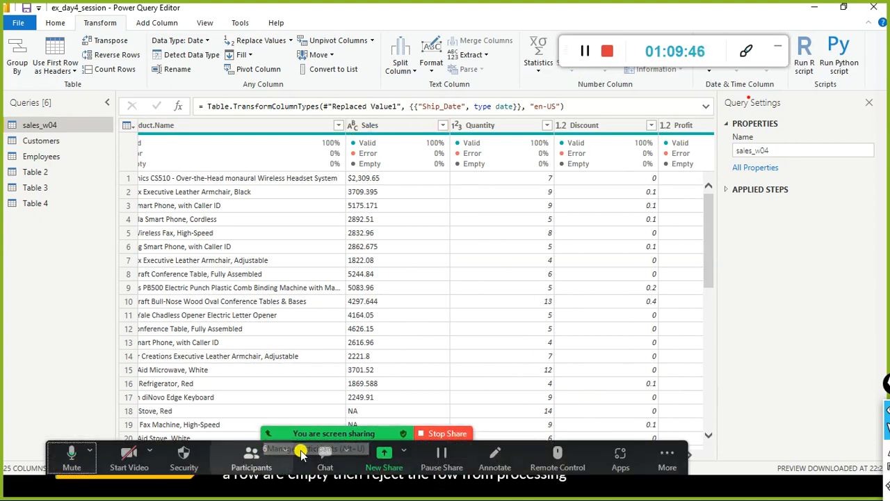
click(329, 461)
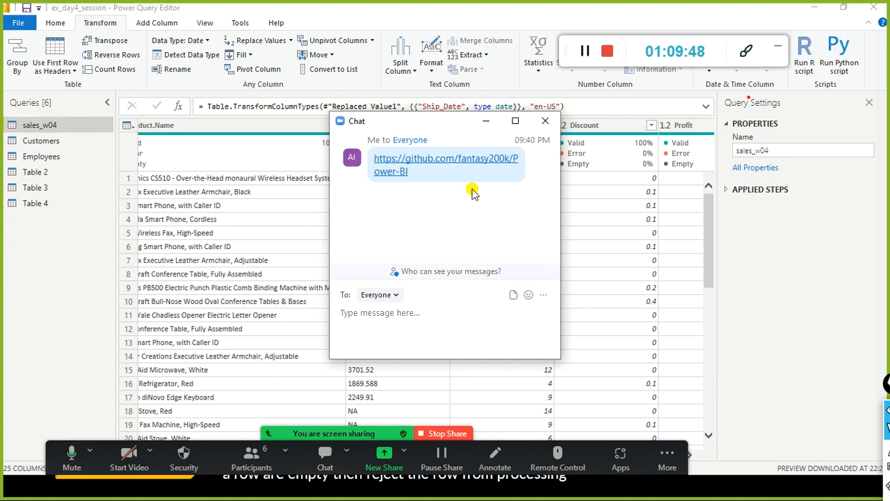
click(541, 121)
mouse_move(353, 463)
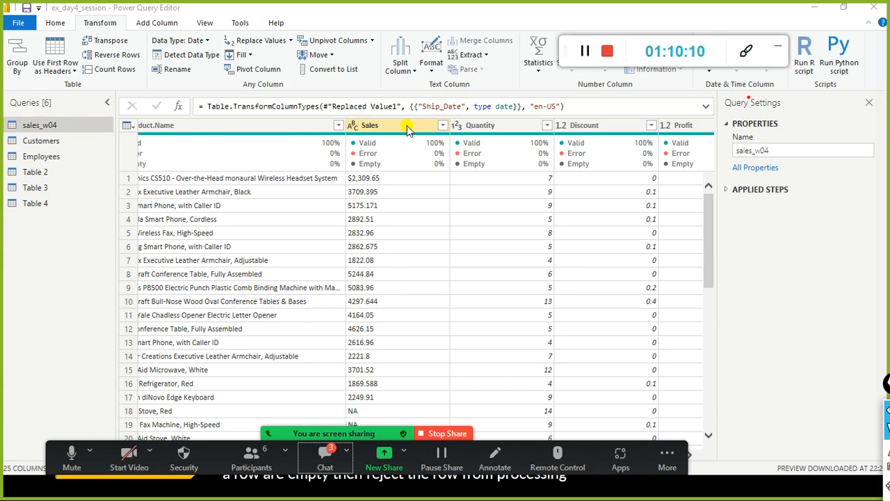
click(336, 453)
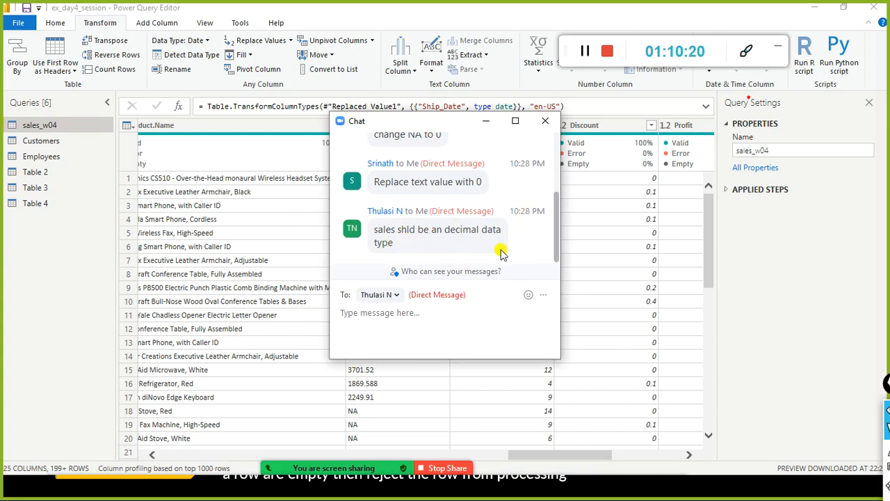
scroll(502, 253, up, 2)
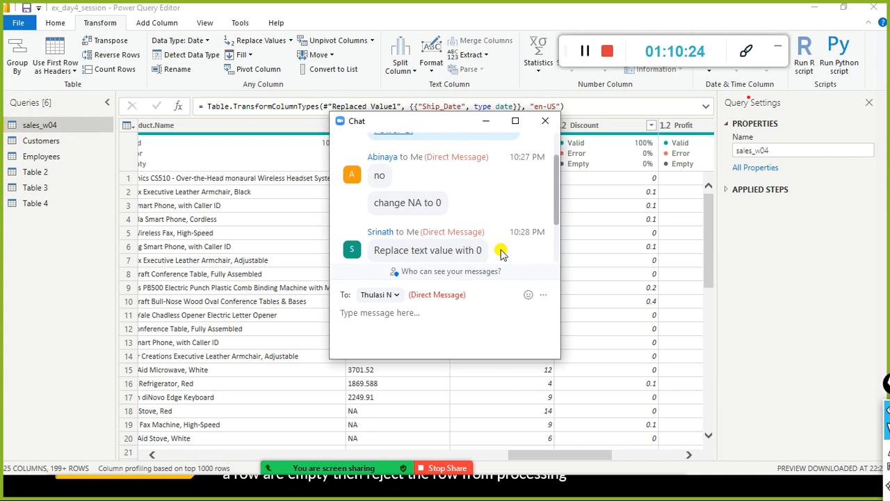
scroll(501, 250, up, 1)
scroll(500, 248, down, 3)
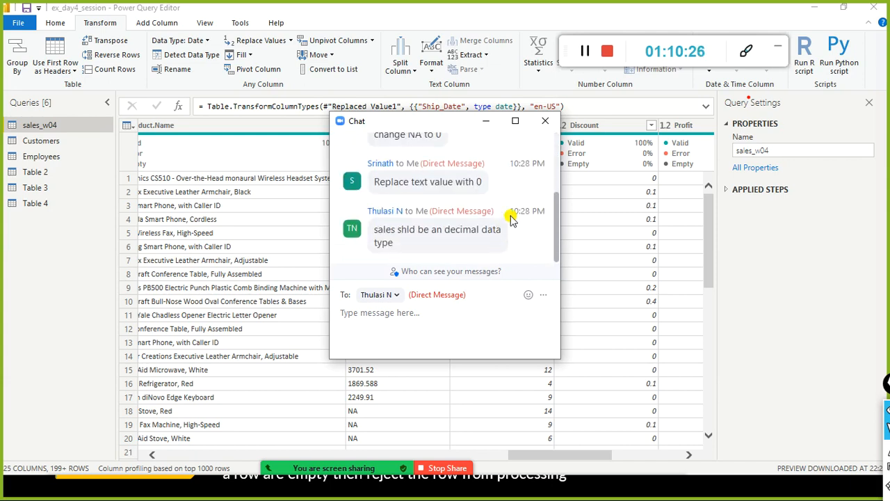
click(545, 121)
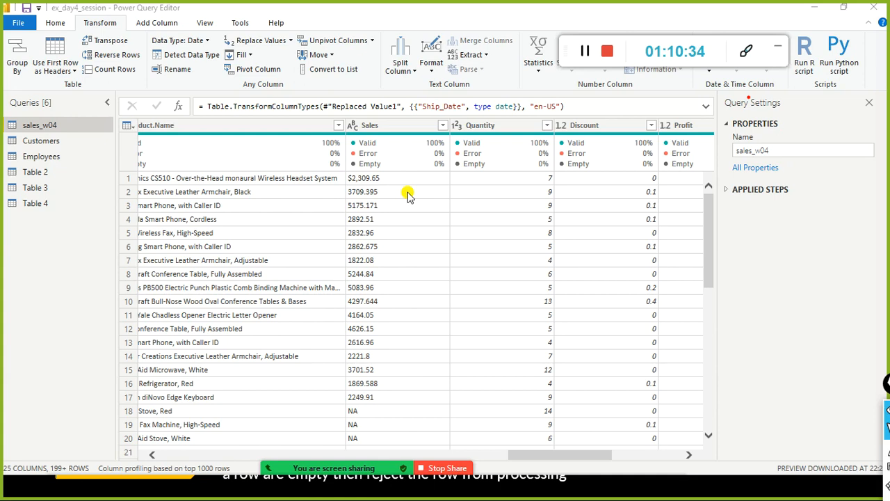
- Examine the Sales column's values down the rows for non-numeric entries and review the data types available for it
scroll(408, 194, down, 3)
scroll(408, 194, up, 3)
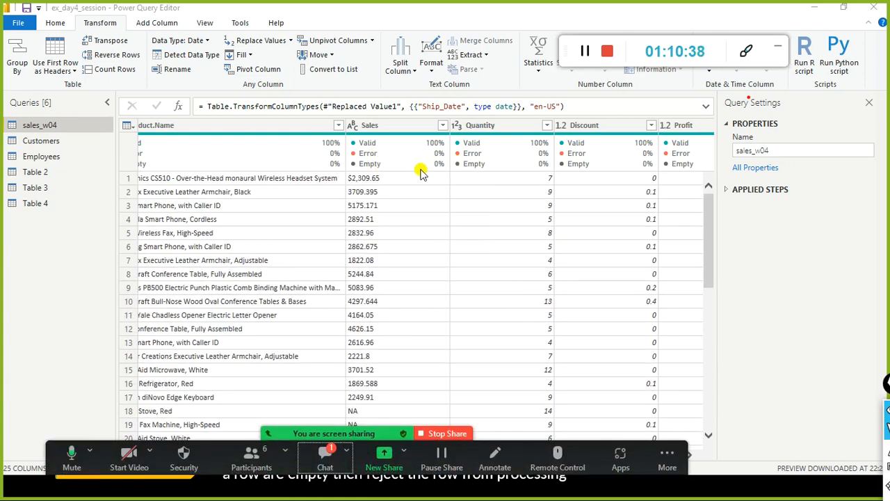
scroll(408, 268, down, 4)
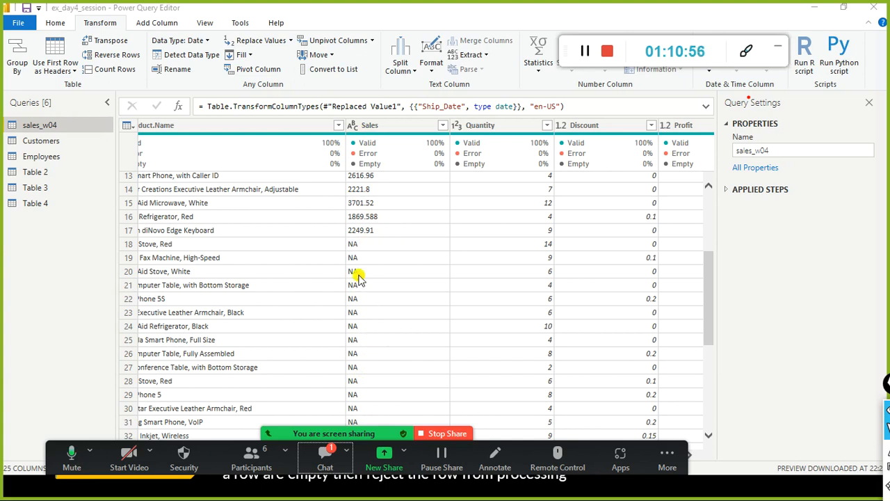
scroll(351, 291, up, 4)
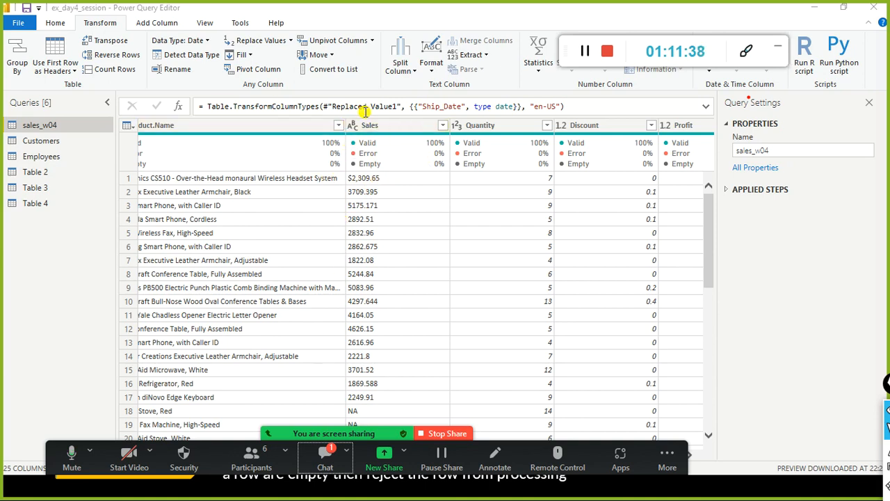
mouse_move(364, 136)
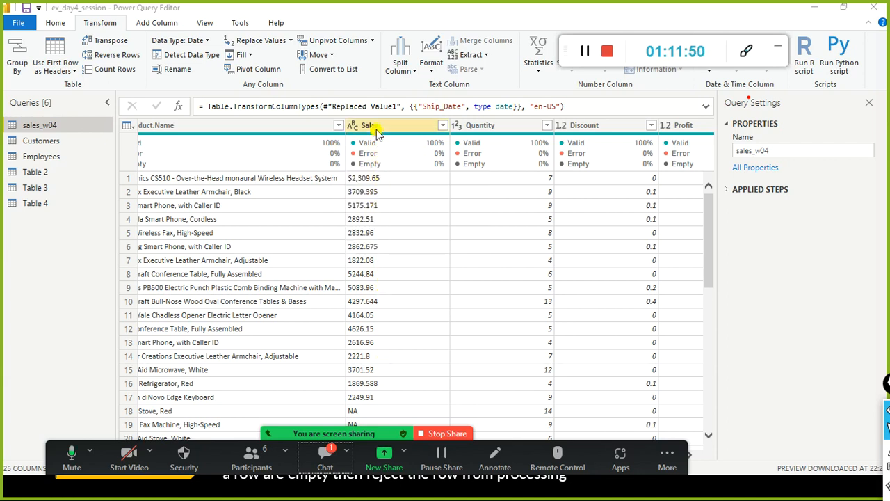
click(352, 125)
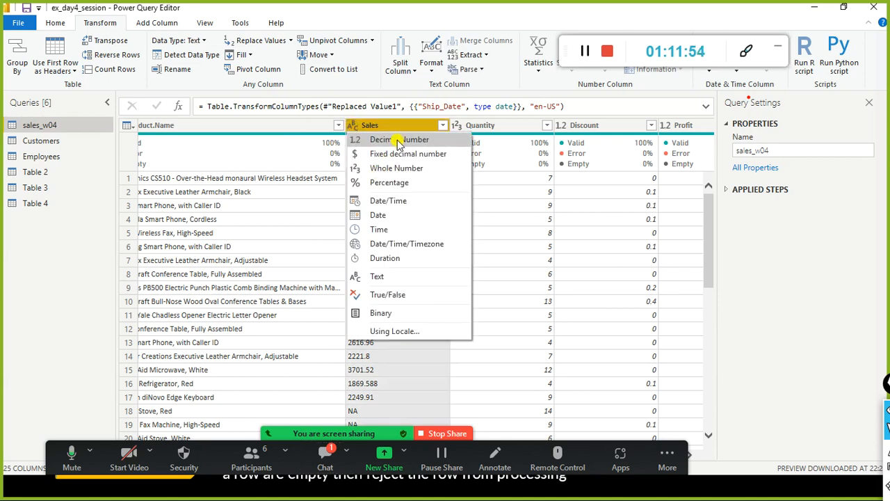
click(410, 17)
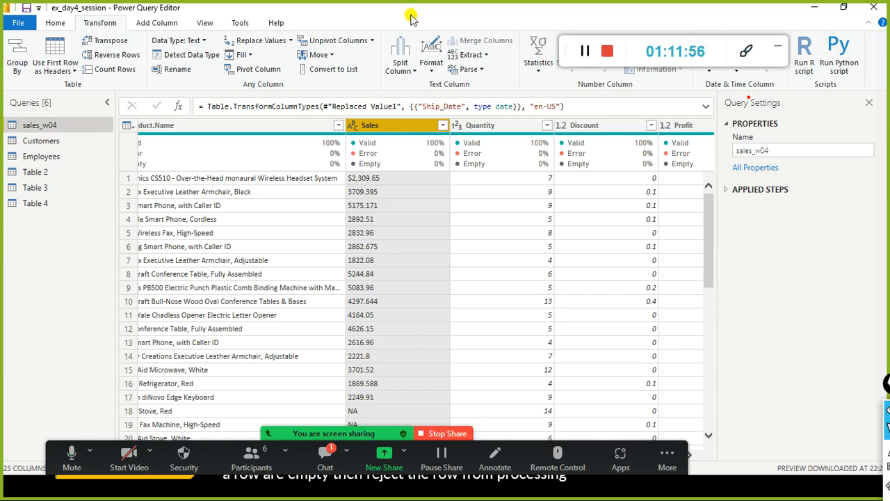
- Try converting the Sales column to Decimal Number and remove that type change from the applied steps
click(352, 125)
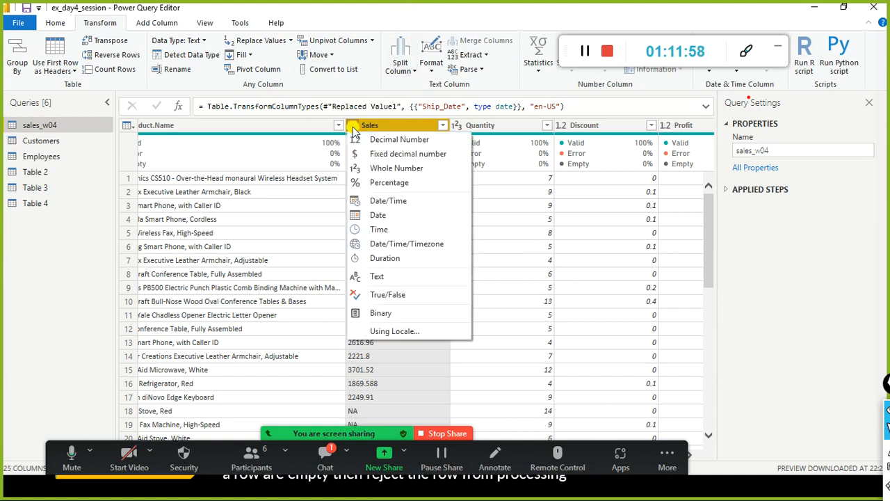
click(369, 142)
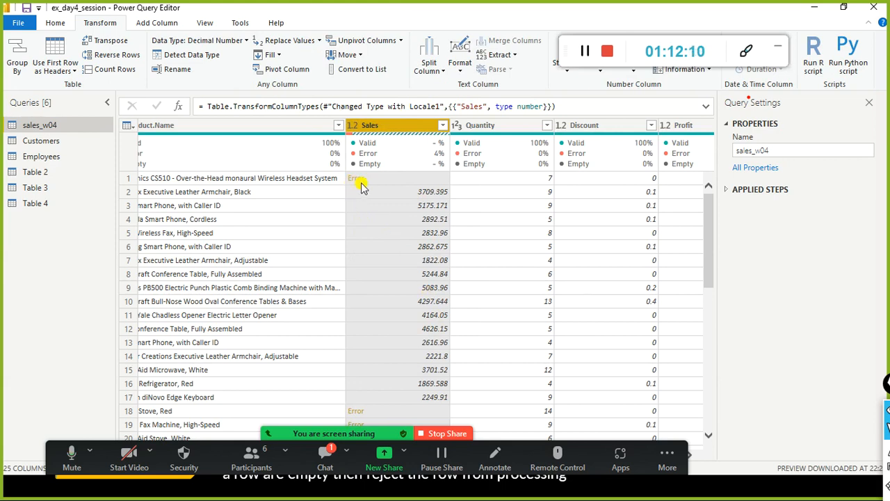
click(728, 189)
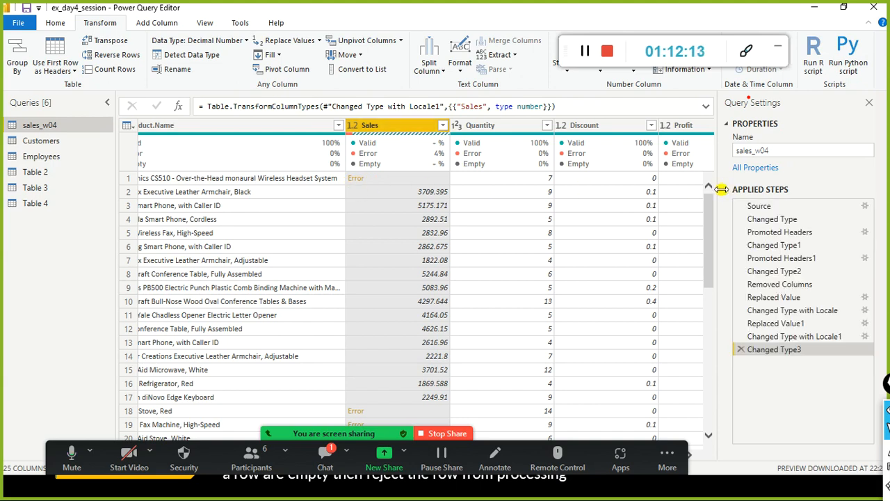
click(742, 350)
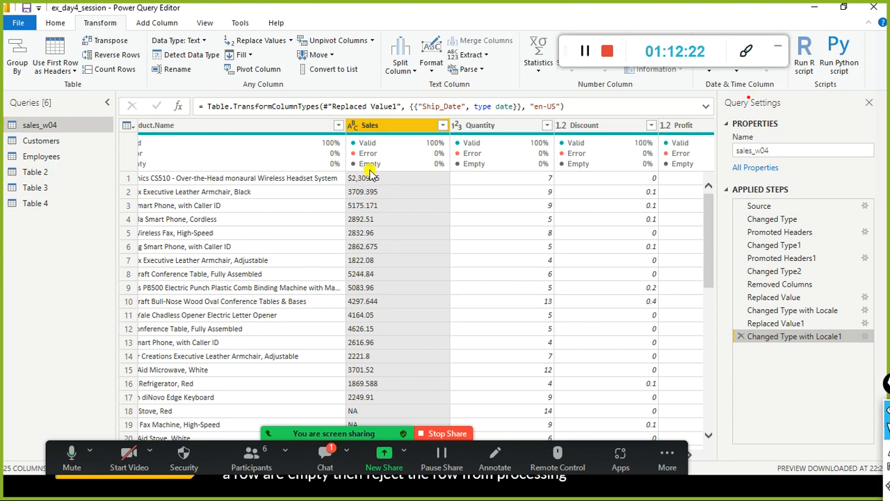
- Replace every "$" in the Sales column with an empty value using Replace Values
right_click(376, 125)
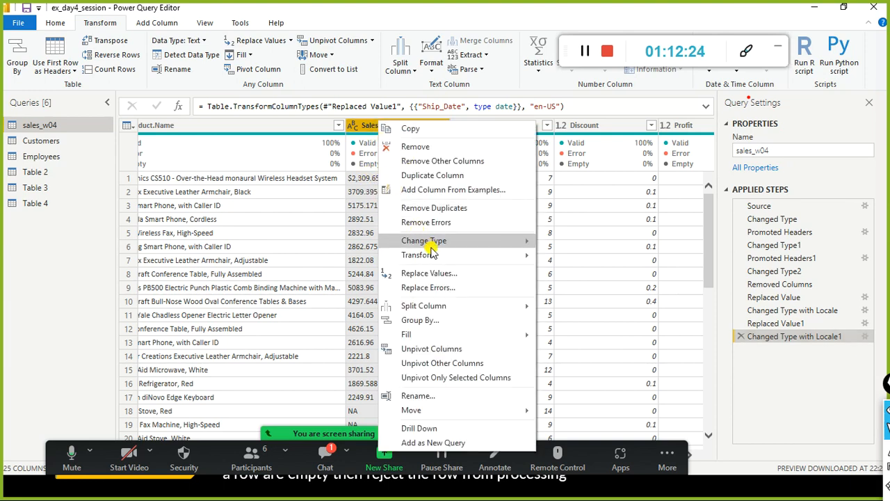
click(431, 271)
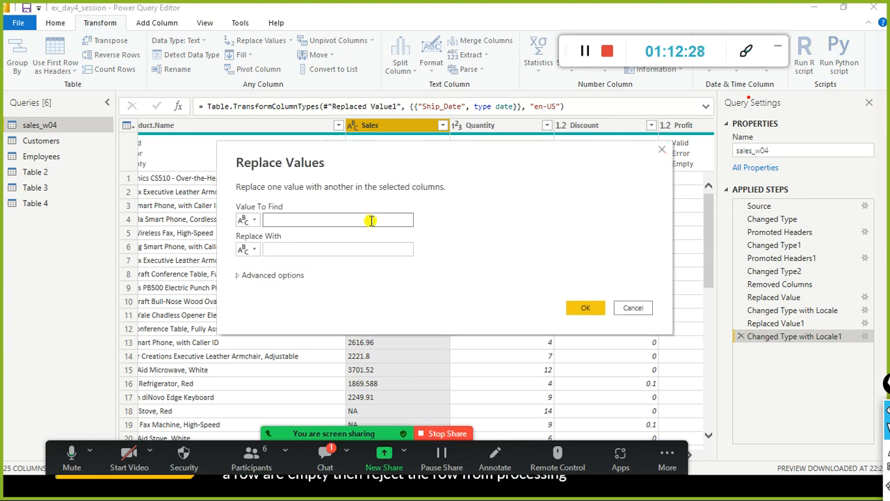
text($)
click(311, 266)
click(310, 250)
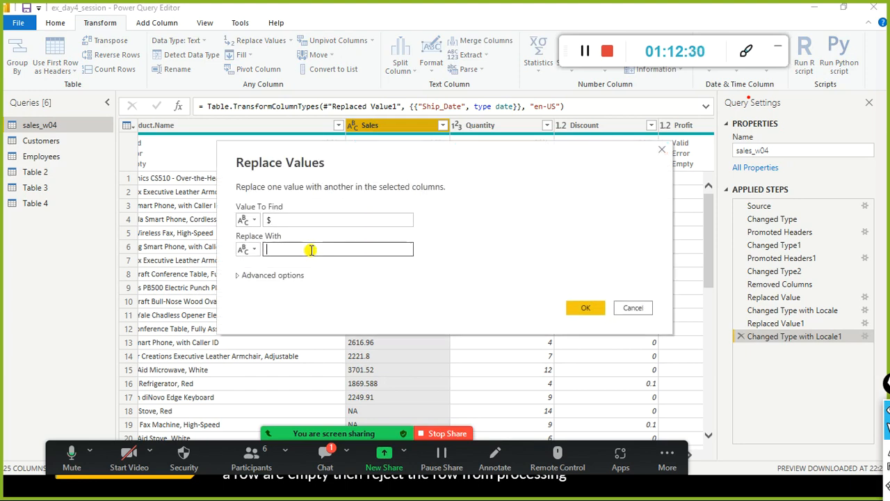
click(587, 310)
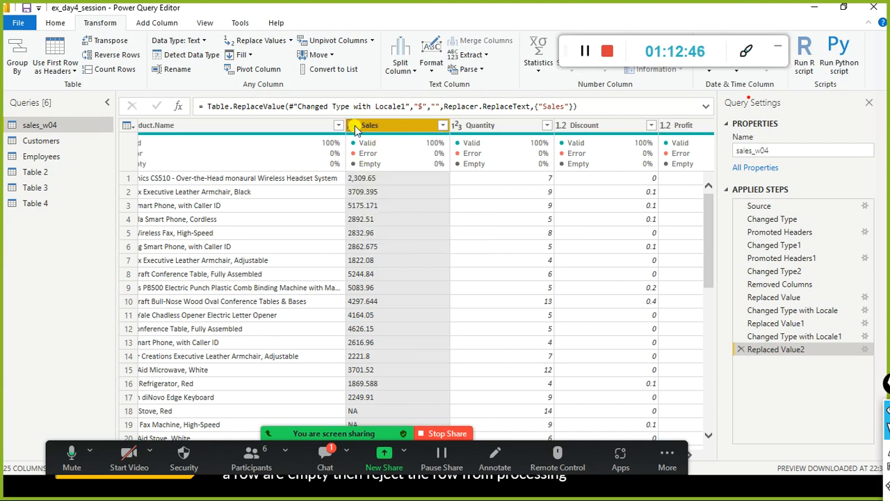
- Change the Sales column's data type to Decimal Number and check its rows for conversion errors
mouse_move(359, 153)
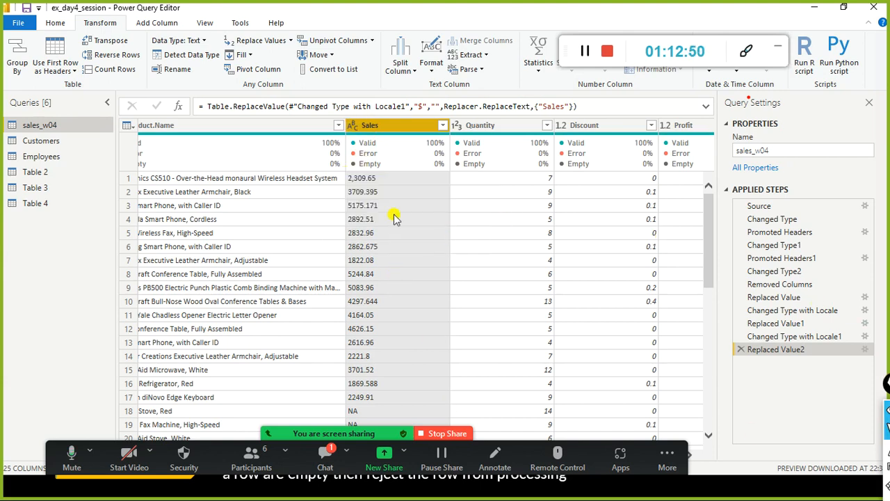
click(353, 126)
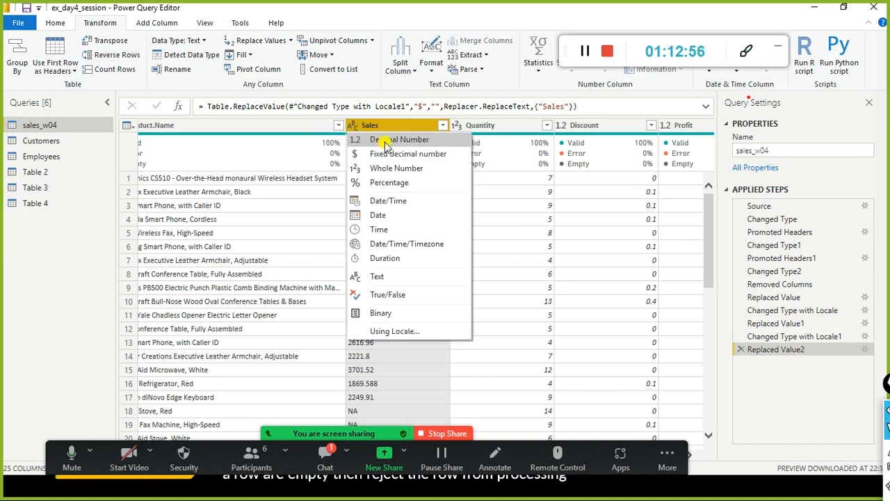
click(382, 140)
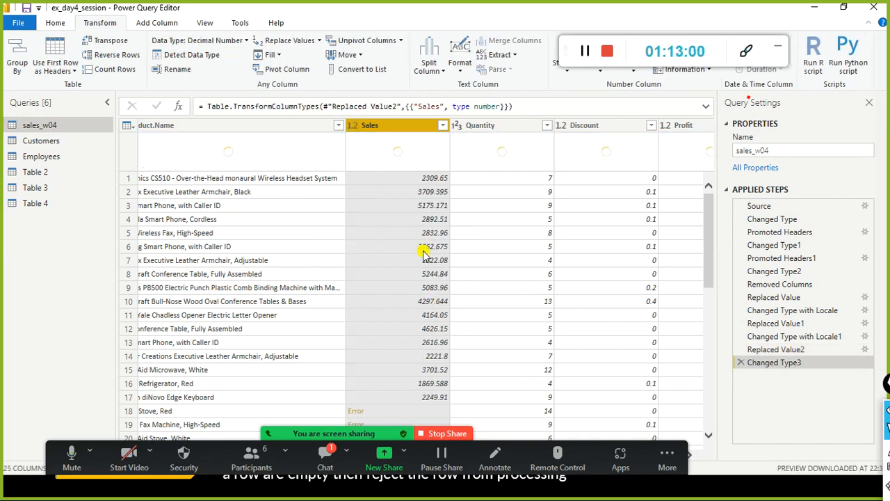
scroll(407, 334, down, 2)
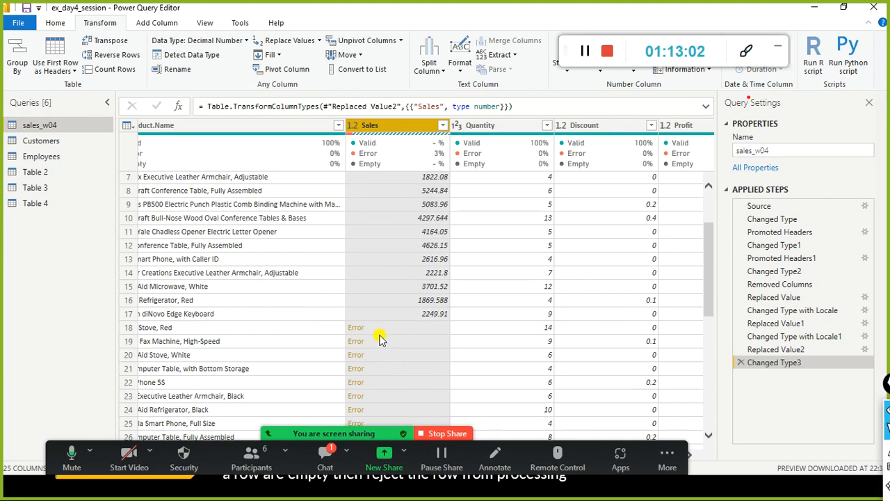
scroll(383, 337, up, 2)
- Replace the errors in the Sales column with 0 and check the column's rows
right_click(395, 127)
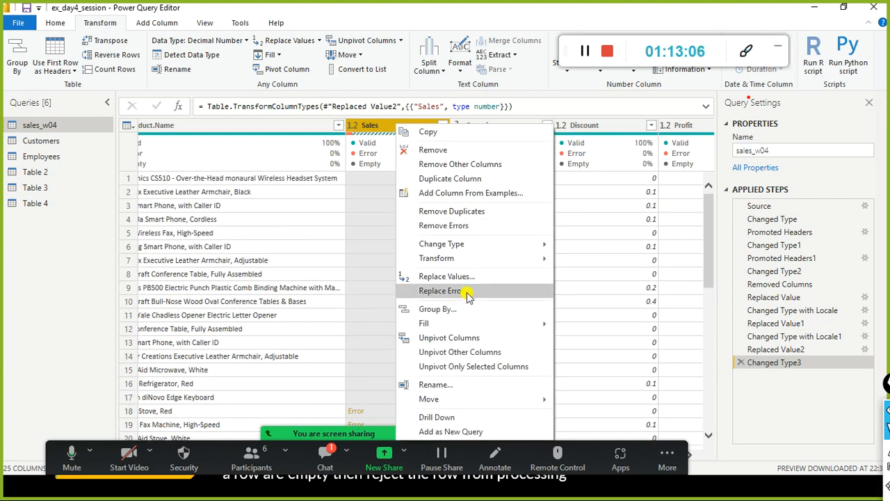
click(468, 296)
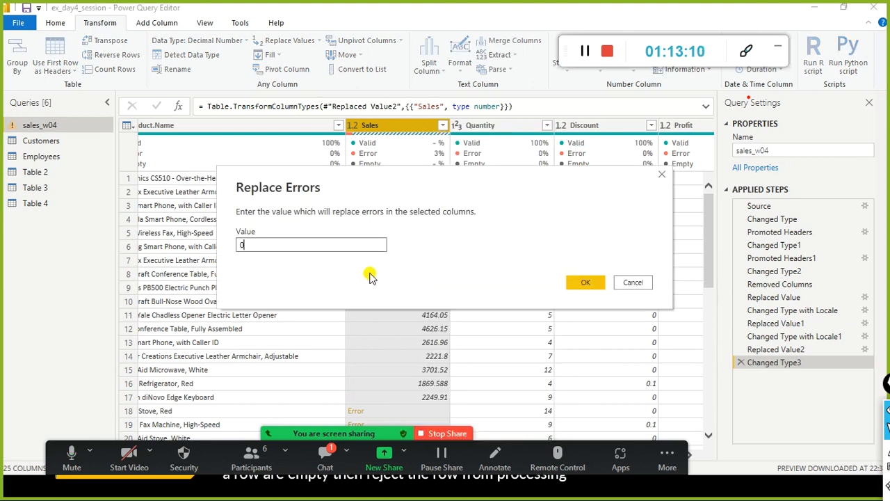
click(583, 282)
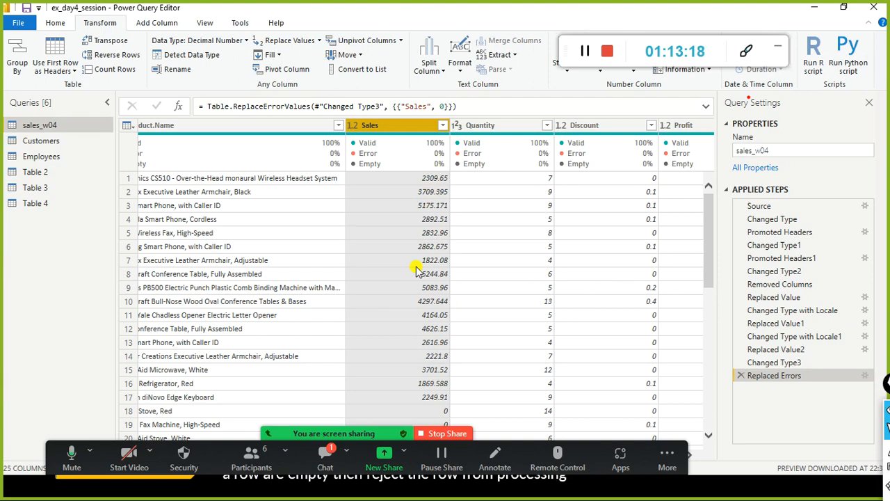
scroll(416, 270, down, 2)
scroll(416, 271, up, 2)
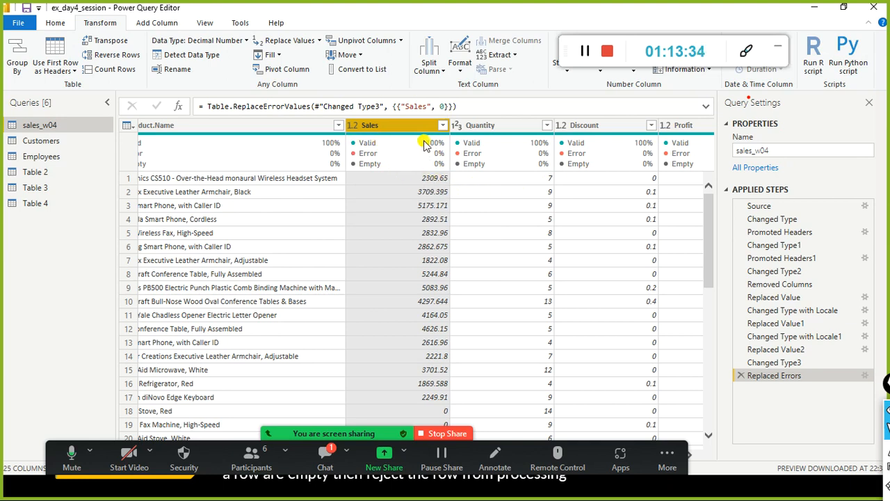
mouse_move(441, 148)
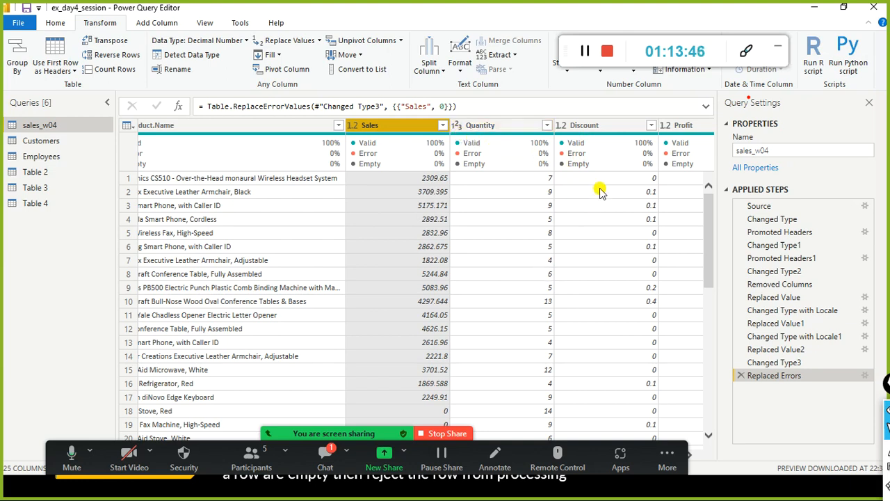
- Remove the Return column from the sales_w04 query
drag(50, 459, 9, 40)
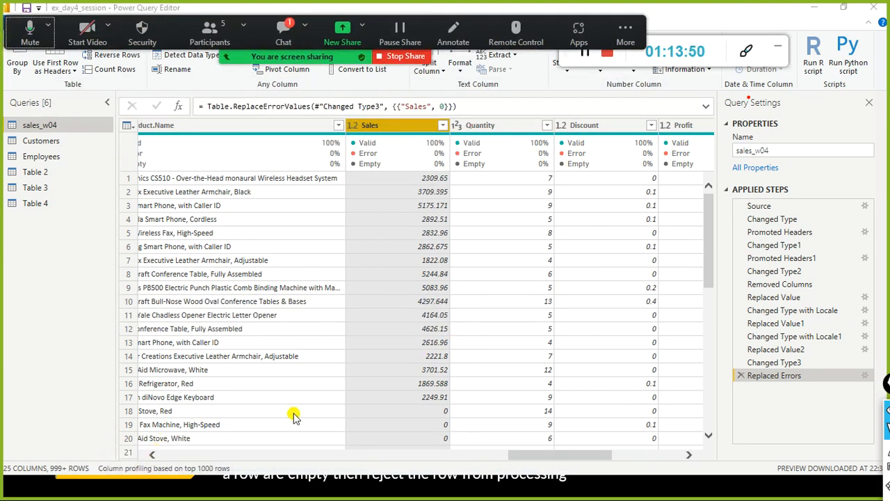
drag(562, 453, 668, 452)
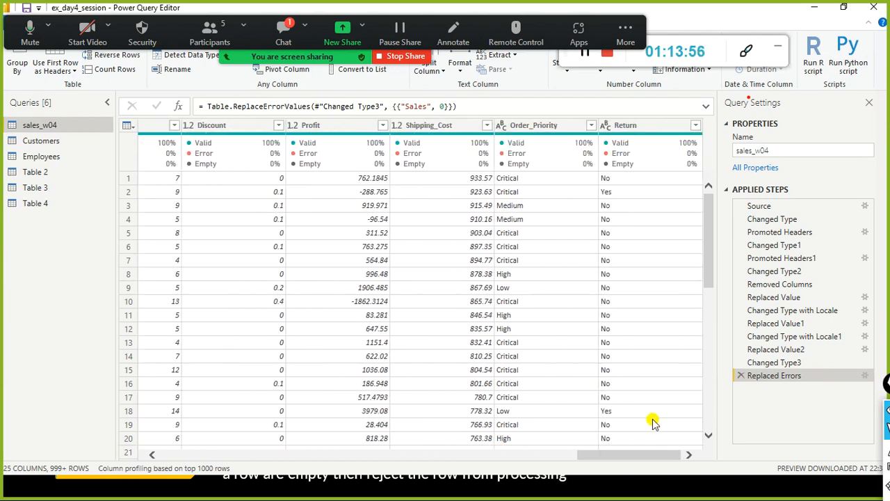
right_click(643, 132)
click(673, 154)
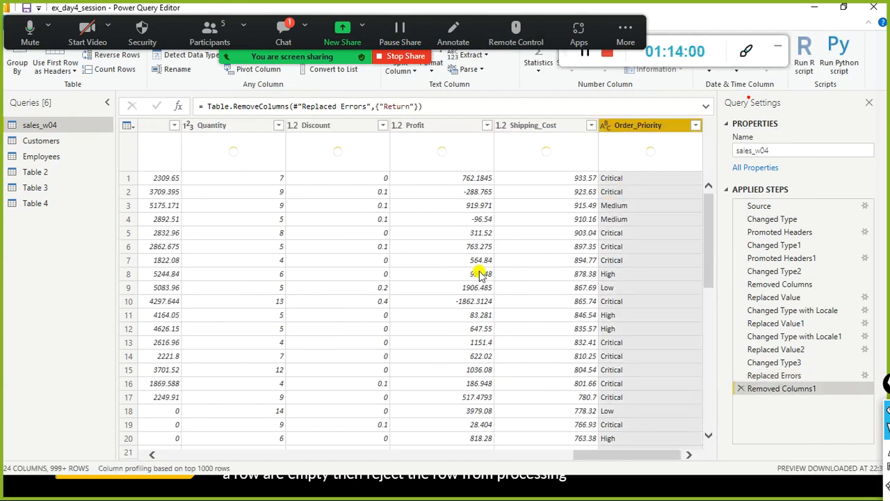
- Check the Zoom meeting chat for messages and review the query's columns back to Order_ID
click(284, 34)
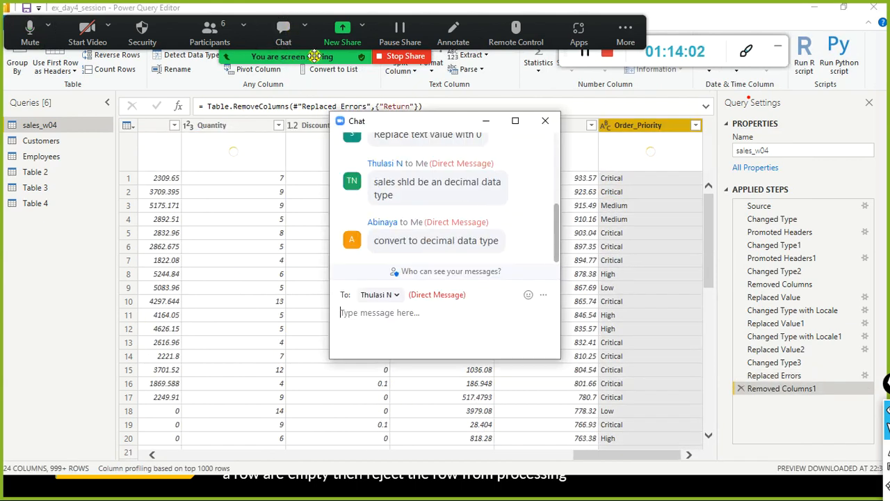
click(546, 122)
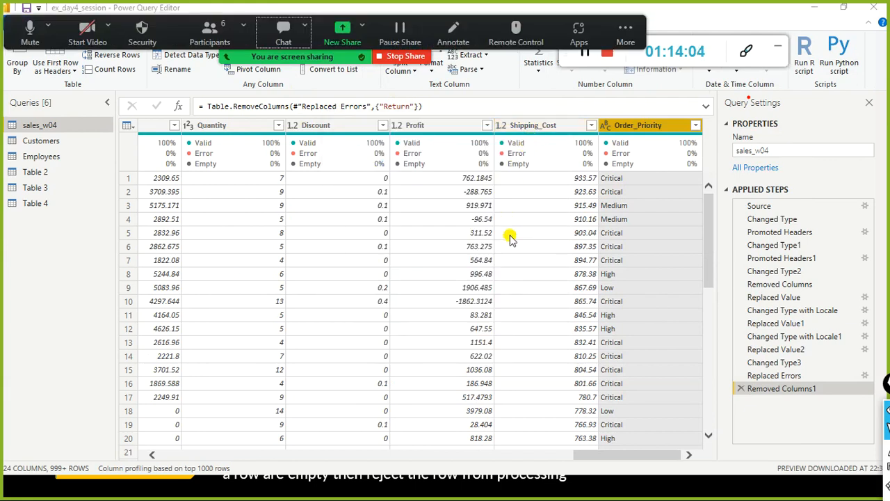
drag(616, 455, 579, 420)
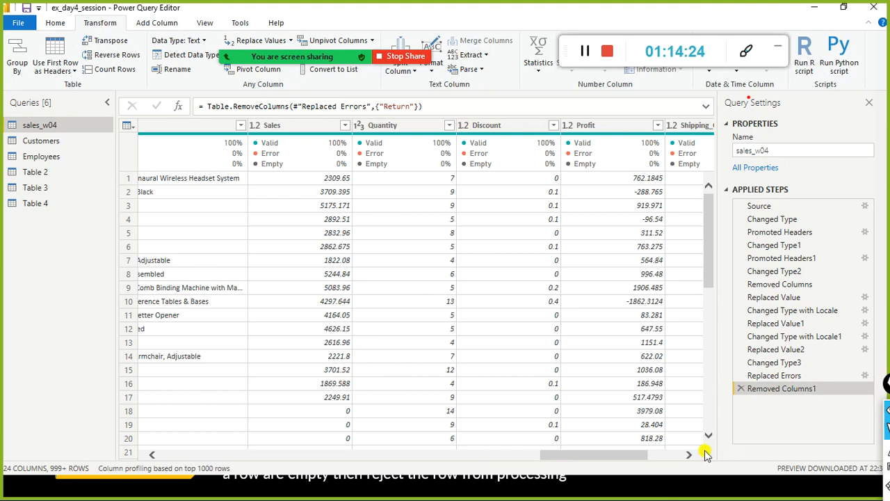
drag(617, 456, 159, 412)
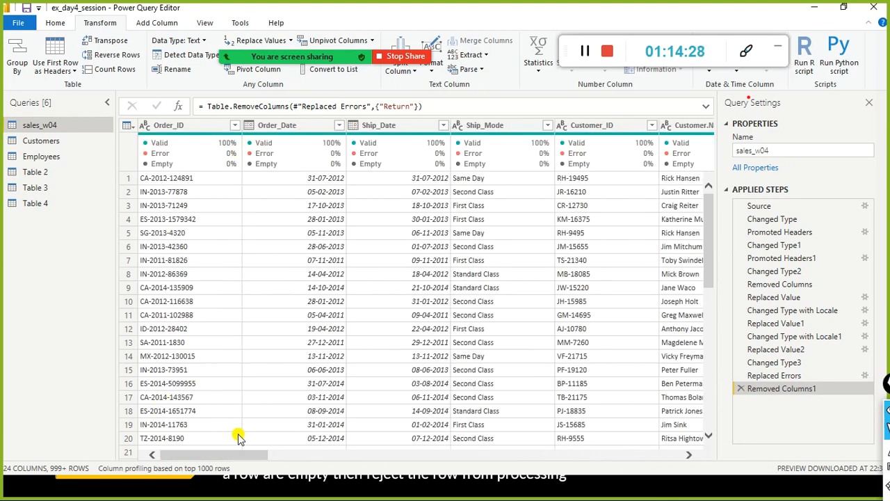
drag(229, 454, 100, 421)
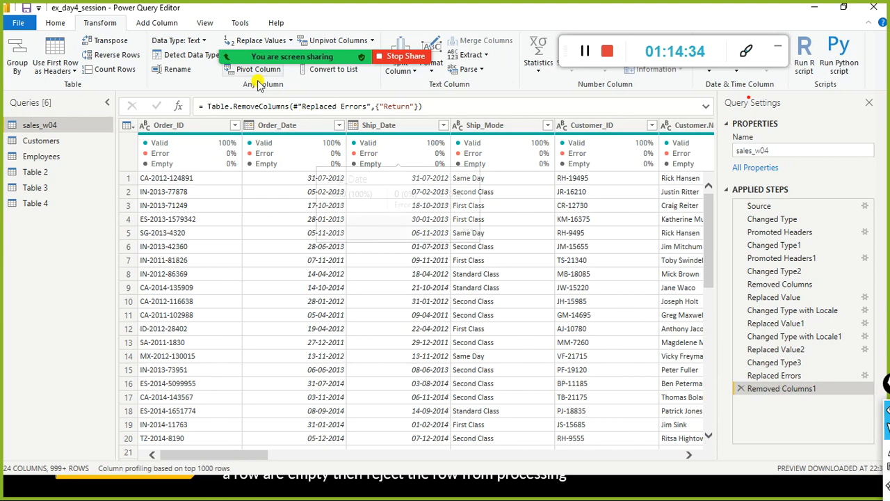
- Turn the column quality display off and on again to compare the data preview with and without it
click(204, 23)
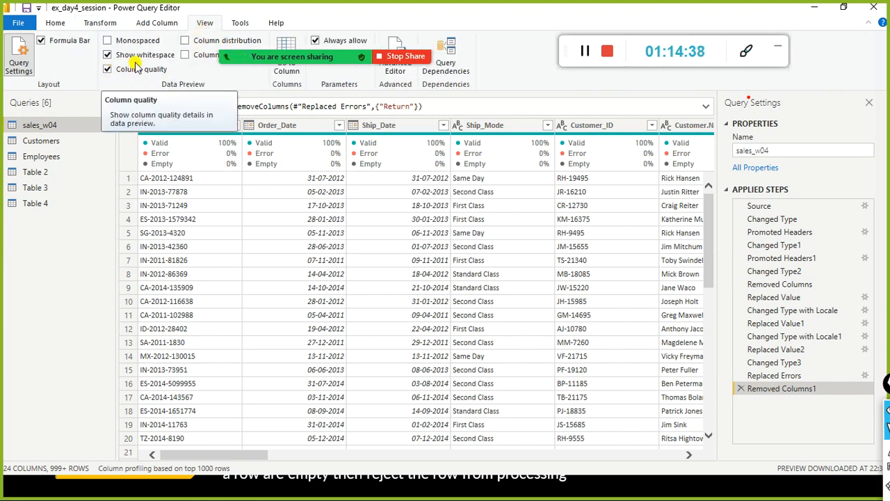
drag(13, 27, 29, 447)
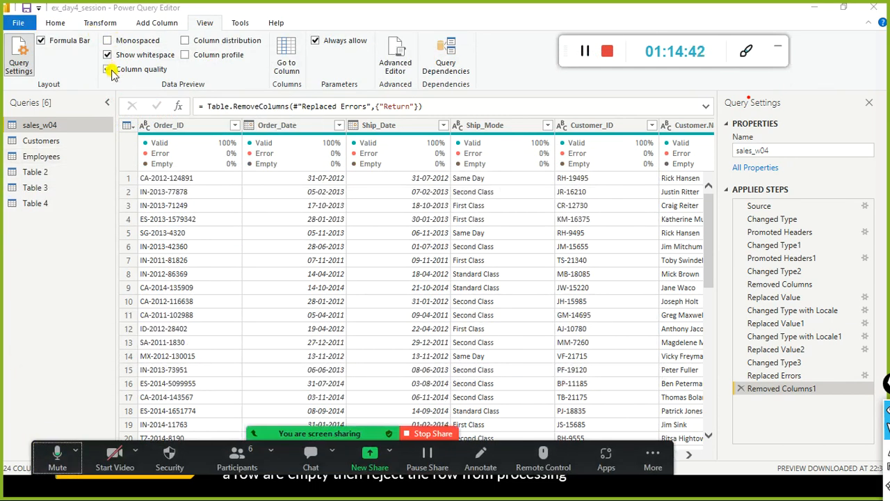
click(107, 71)
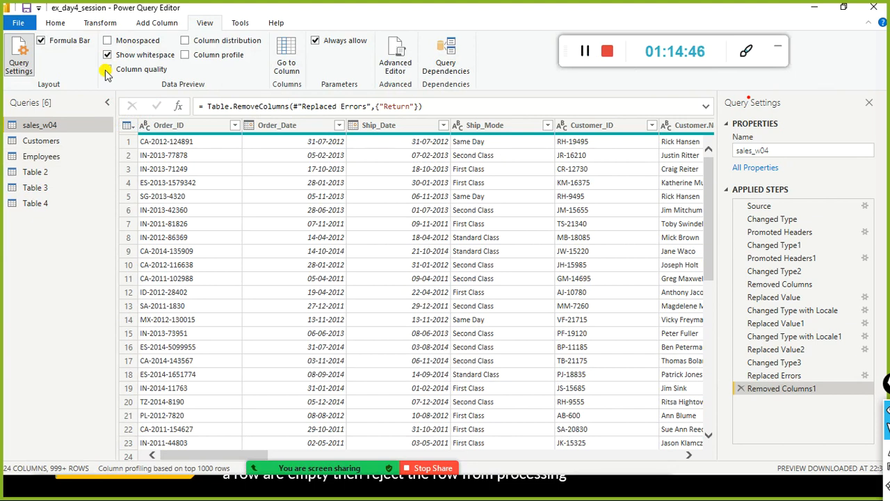
click(106, 71)
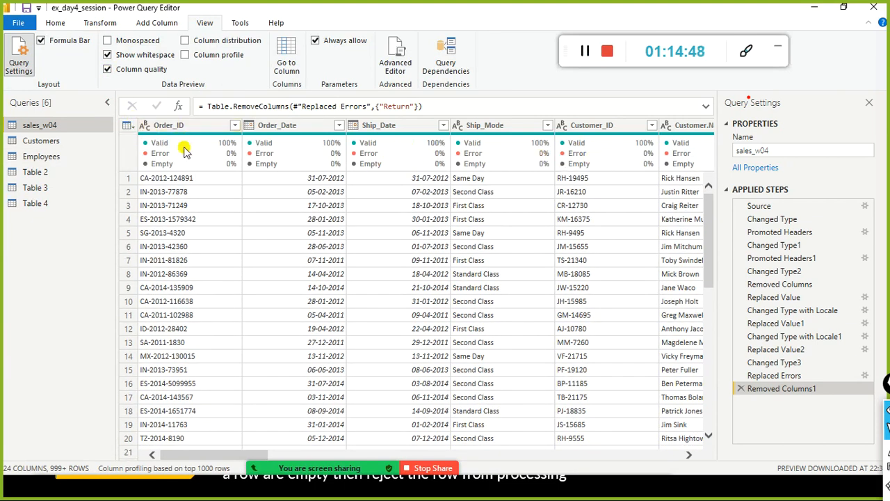
click(108, 71)
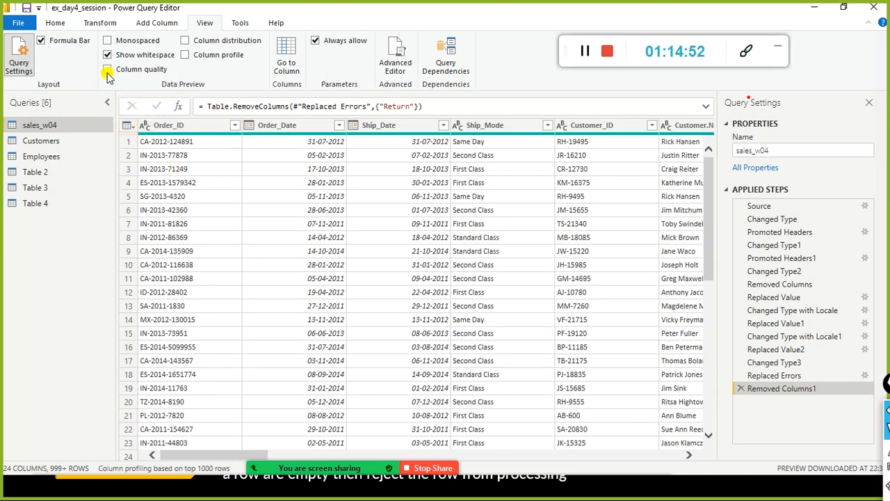
click(107, 70)
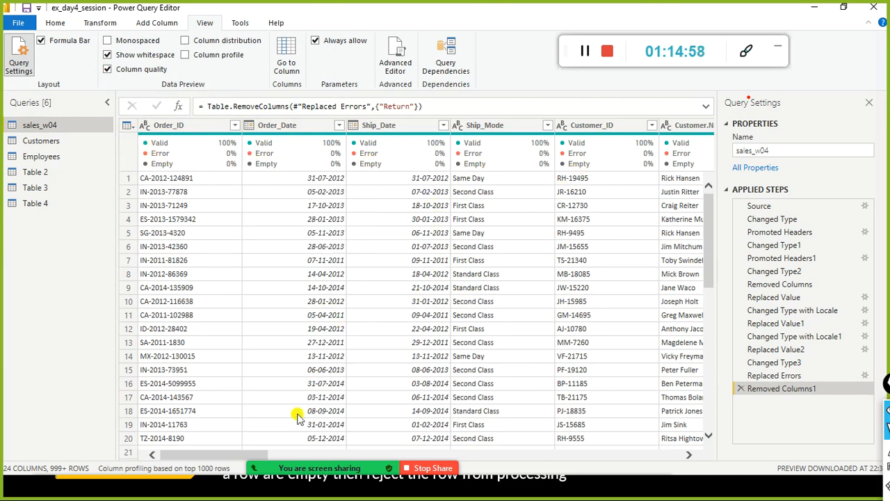
- Examine the column quality percentages from Order_ID across to the Country State column
drag(240, 454, 113, 401)
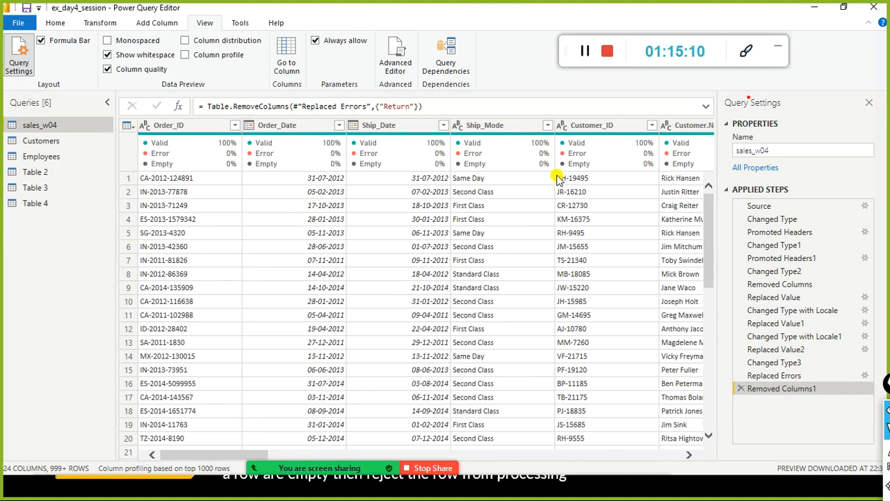
mouse_move(629, 171)
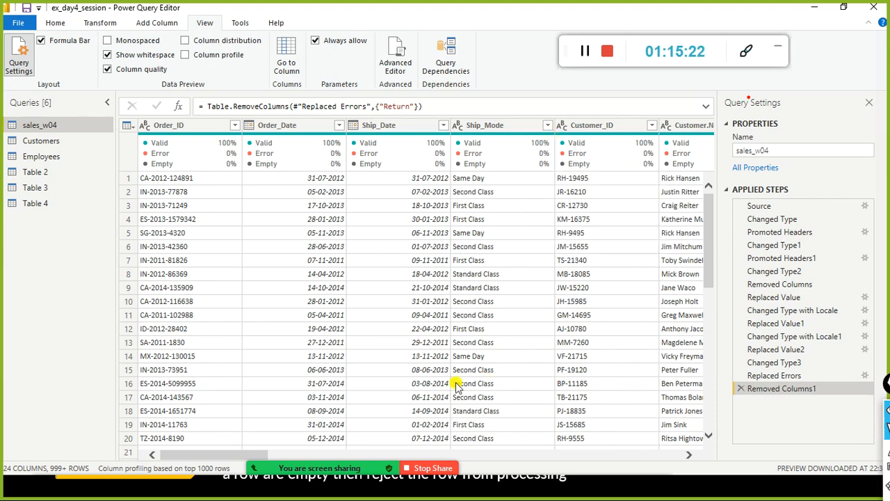
drag(205, 455, 368, 456)
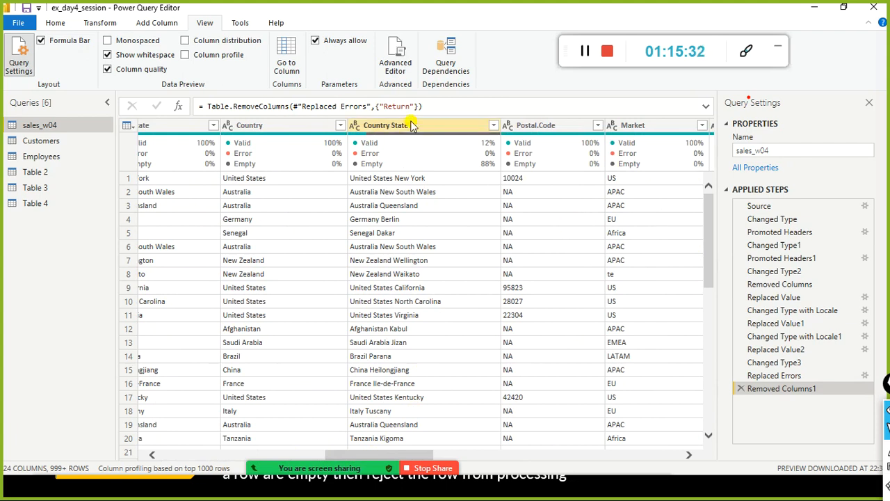
- Switch to the slide show at the Common Data Transformations slide
key(alt+Tab)
key(alt+Tab)
key(alt+Tab)
key(alt+Tab)
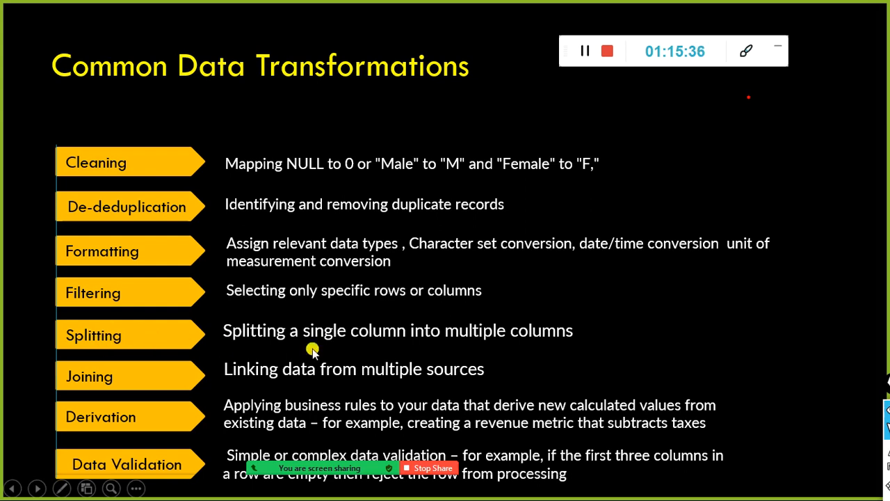
- Switch back to the Power Query Editor and examine the column quality of Country State and the columns through Order_Priority
key(alt+Tab)
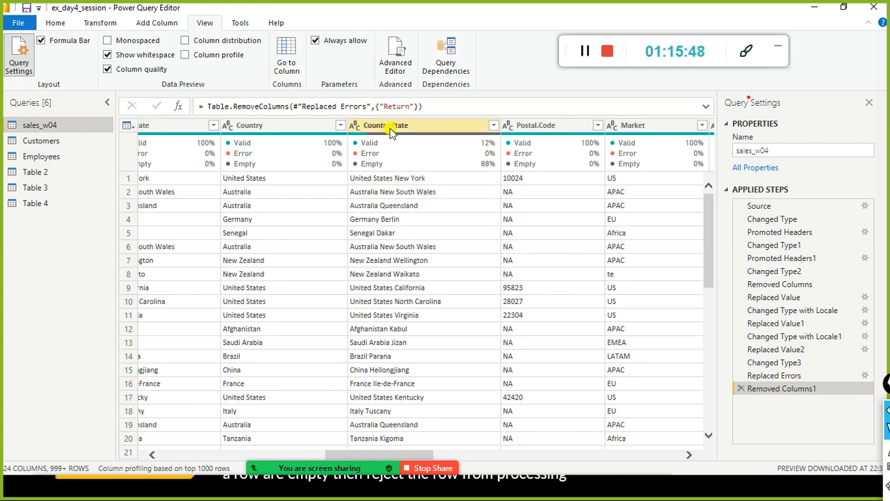
mouse_move(393, 170)
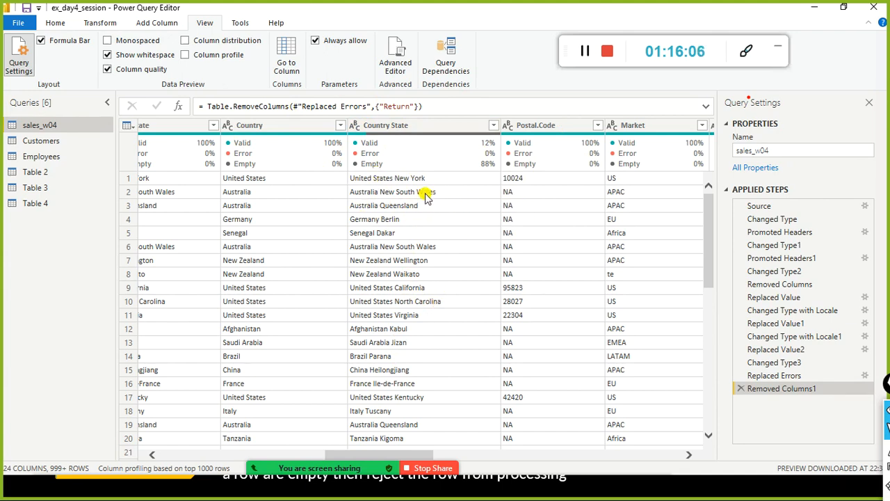
right_click(421, 128)
click(542, 59)
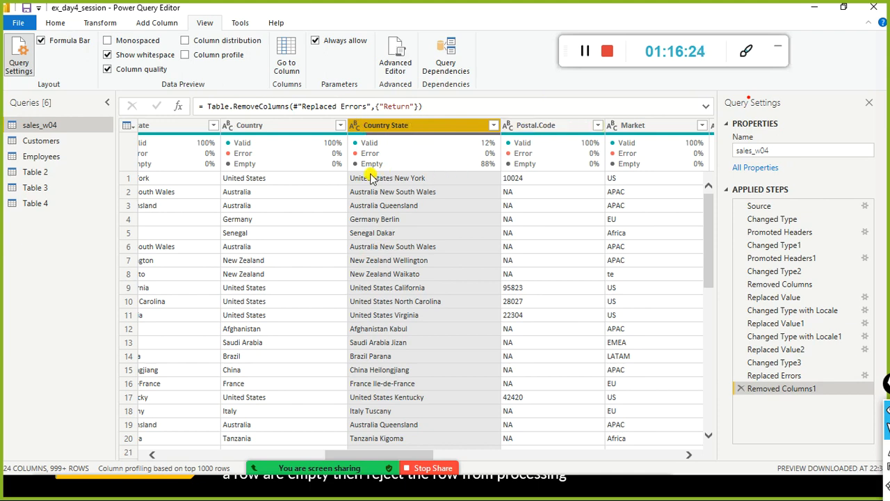
mouse_move(380, 462)
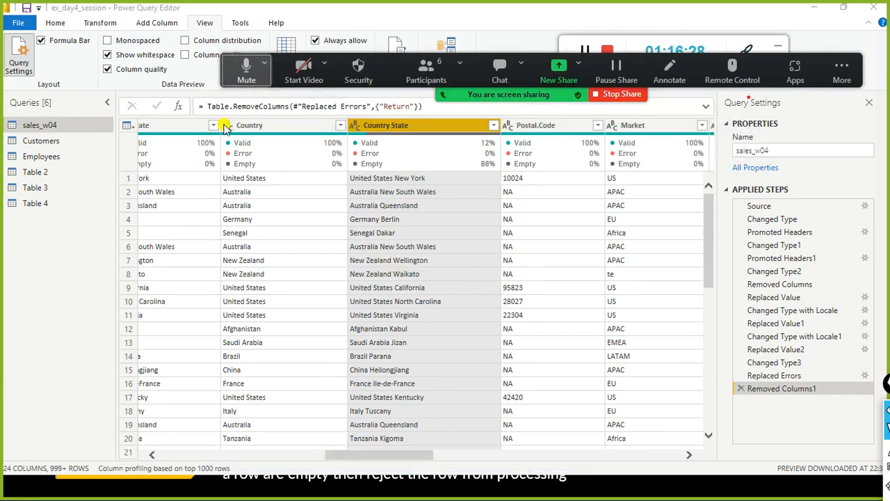
drag(372, 458, 807, 455)
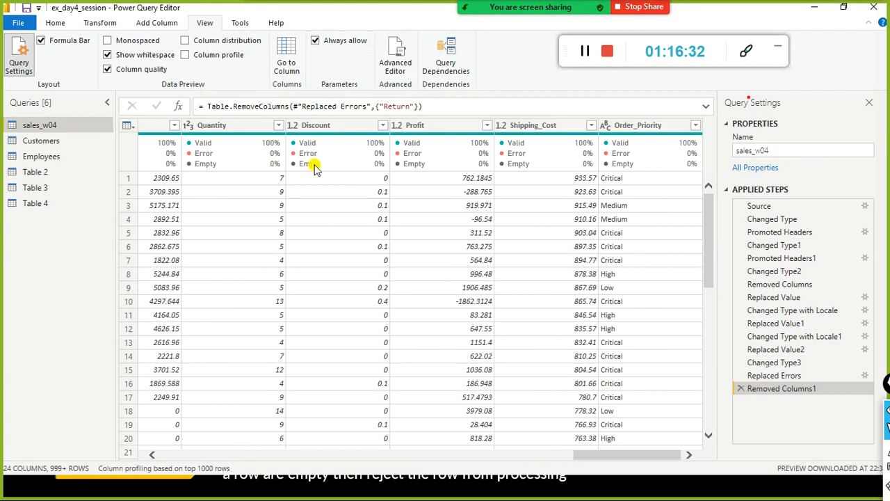
- Close the Power Query Editor, applying the query changes, and bring up the sales_w04 table in Power BI Desktop
click(19, 22)
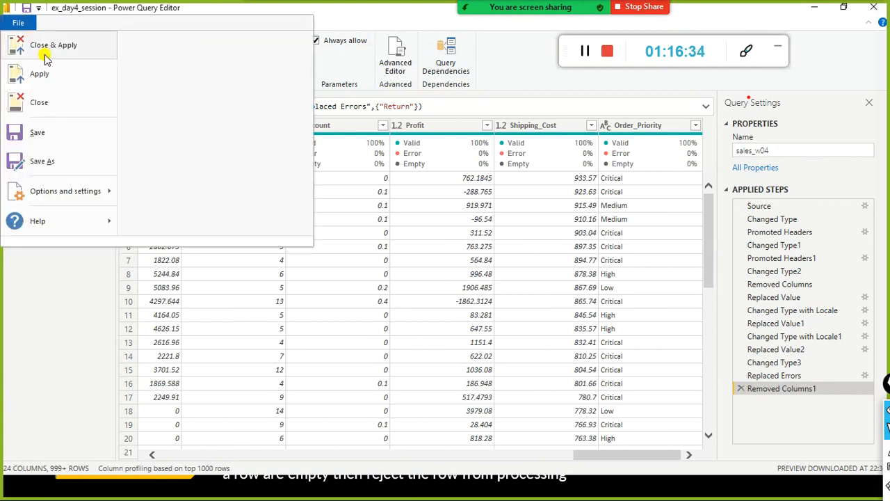
key(Escape)
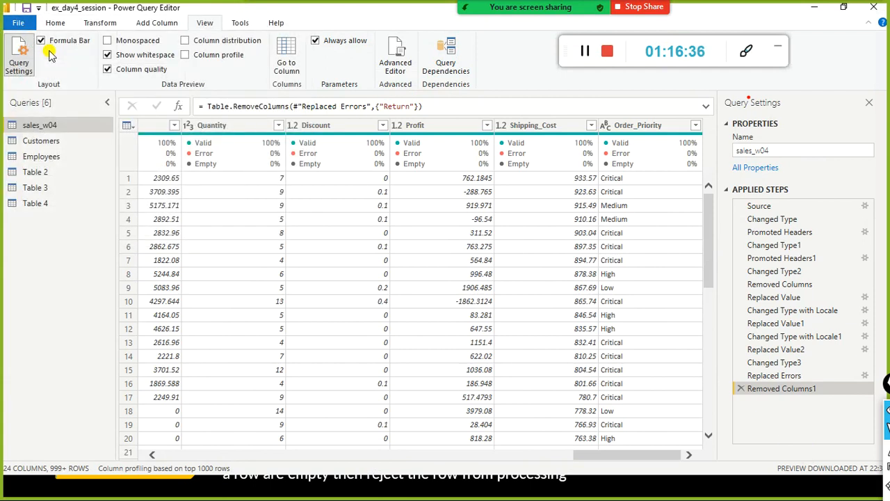
click(815, 7)
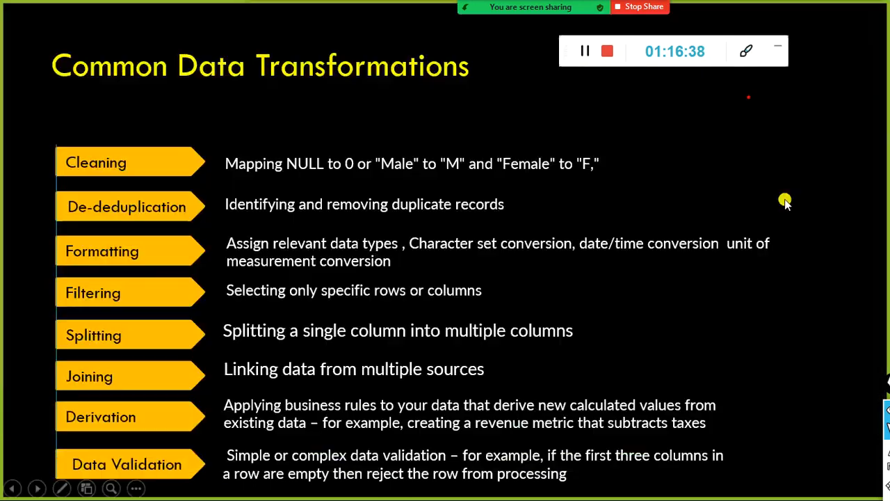
key(alt+Tab)
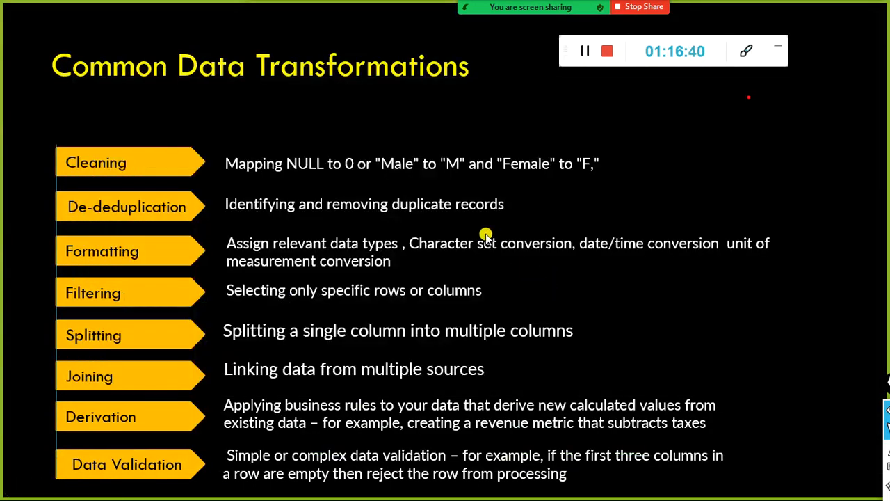
key(alt+Tab)
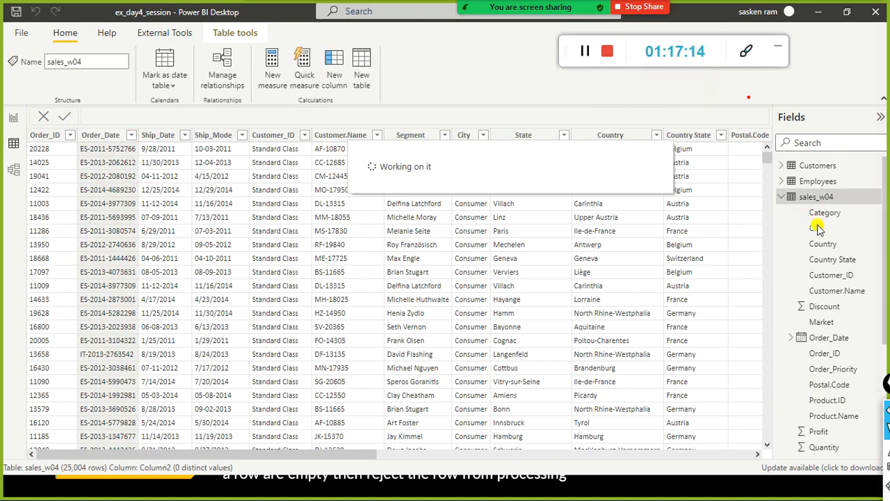
- Mark the sales_w04 field list and column headings with red rectangles and review the loaded columns through Order_Priority
mouse_move(789, 208)
mouse_down()
mouse_move(859, 408)
mouse_move(863, 460)
mouse_up()
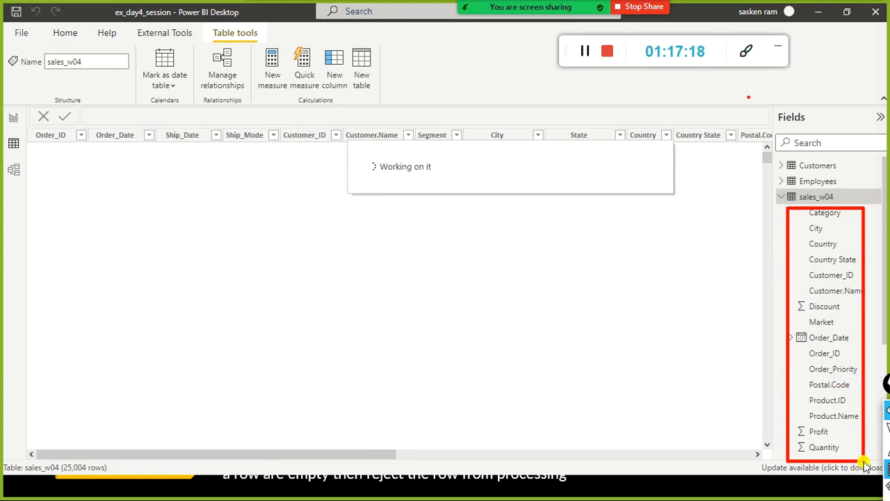
mouse_move(32, 126)
mouse_down()
mouse_move(36, 143)
mouse_move(375, 154)
mouse_move(776, 160)
mouse_move(780, 146)
mouse_up()
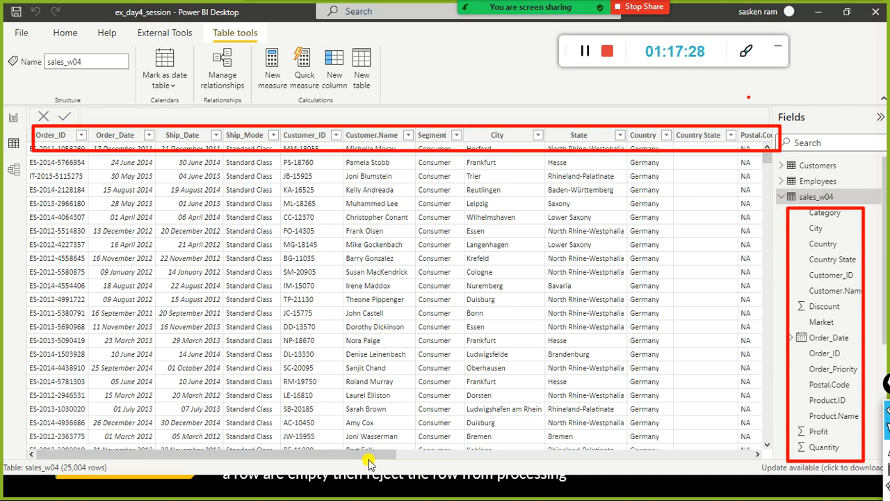
drag(376, 453, 706, 453)
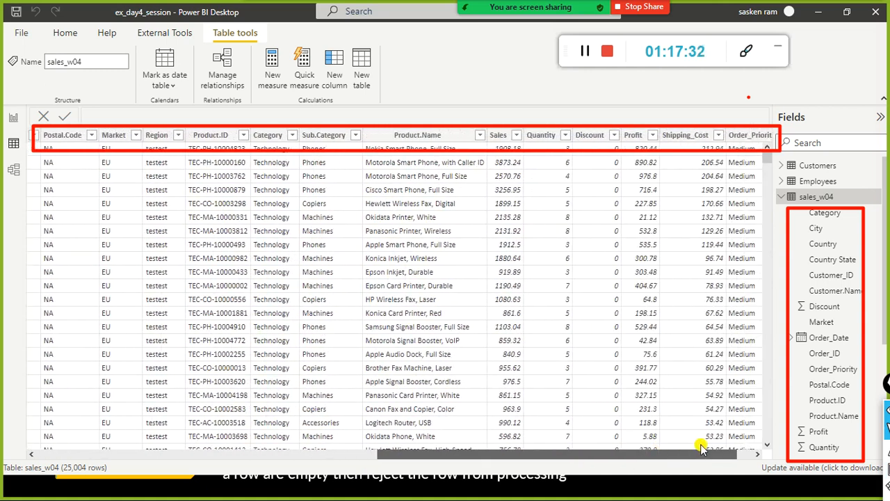
- Check the data type and format settings of the Sales, Quantity, Discount, Profit and Shipping_Cost columns
click(495, 133)
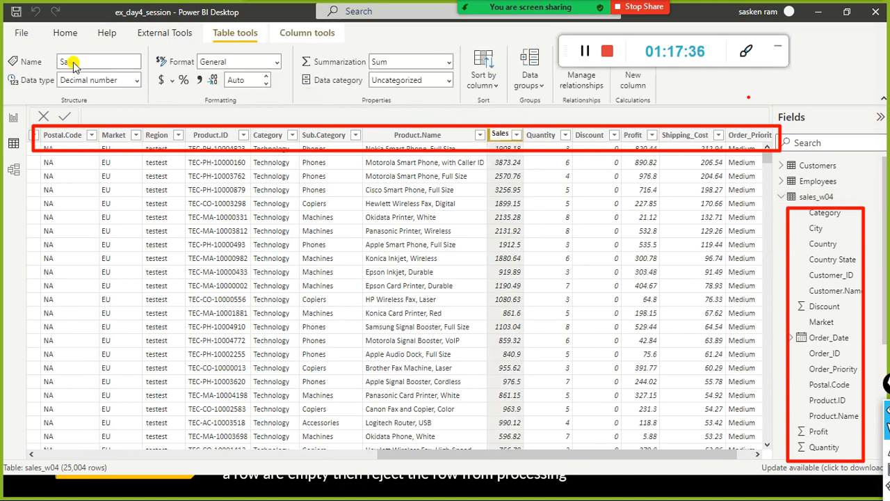
click(543, 134)
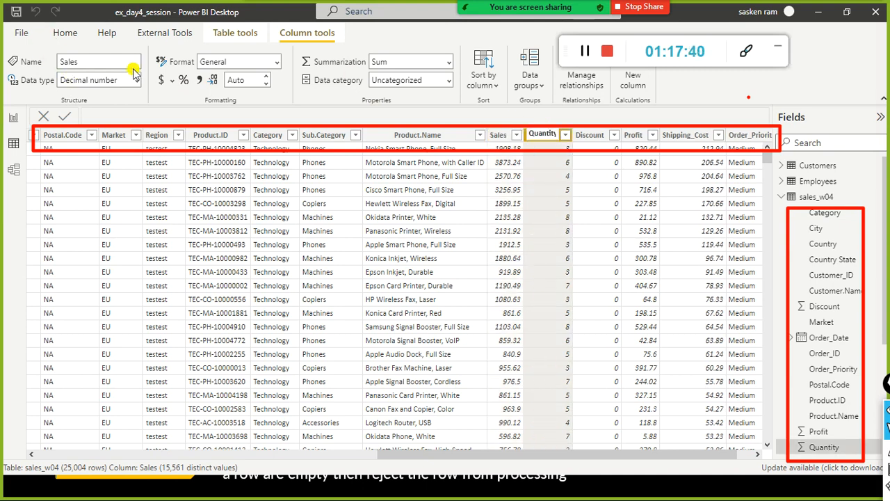
click(597, 139)
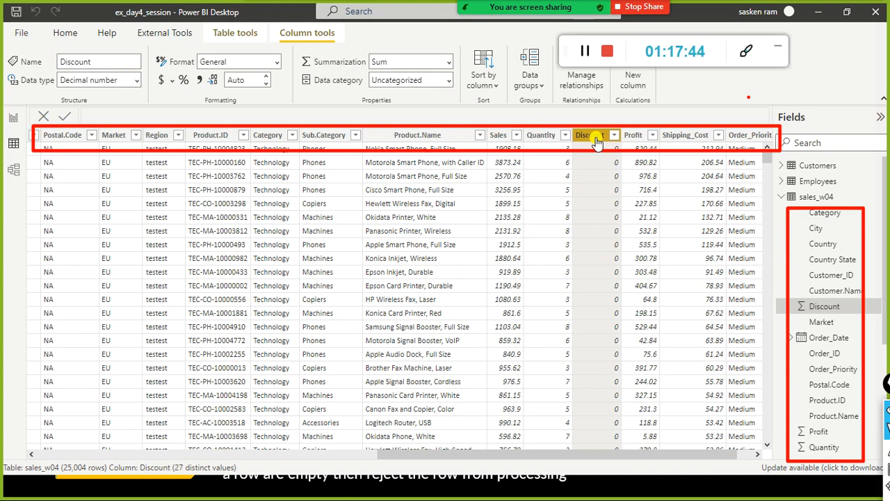
click(634, 136)
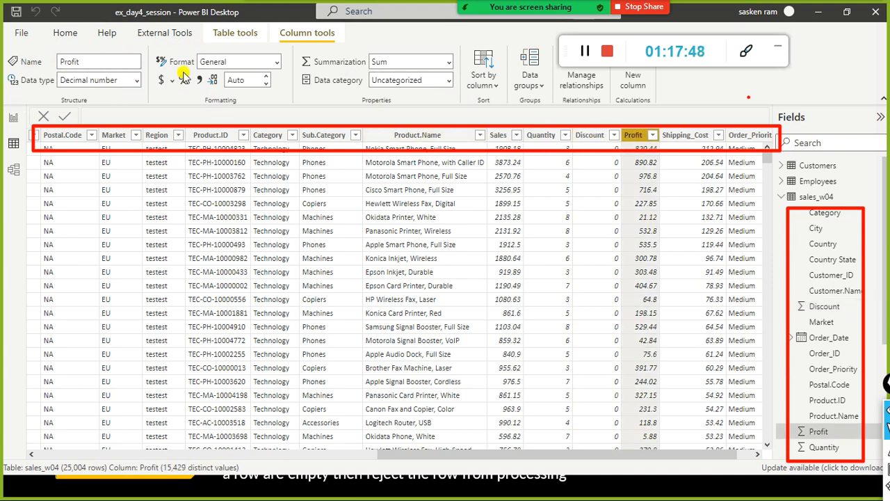
double_click(692, 135)
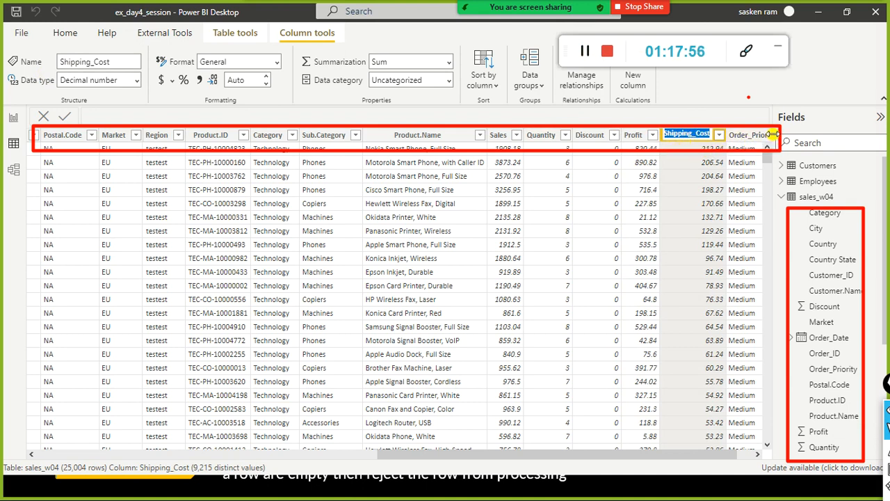
click(841, 79)
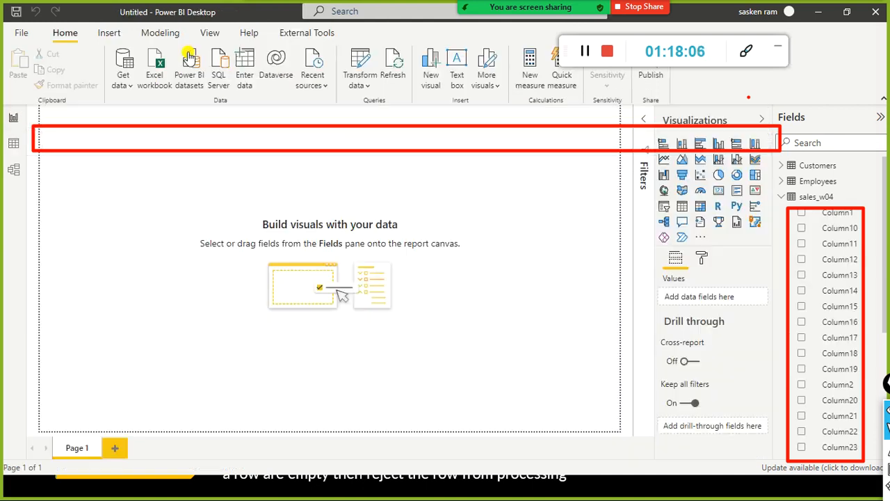
- Show the report view and reopen the Power Query Editor for the loaded queries
click(12, 116)
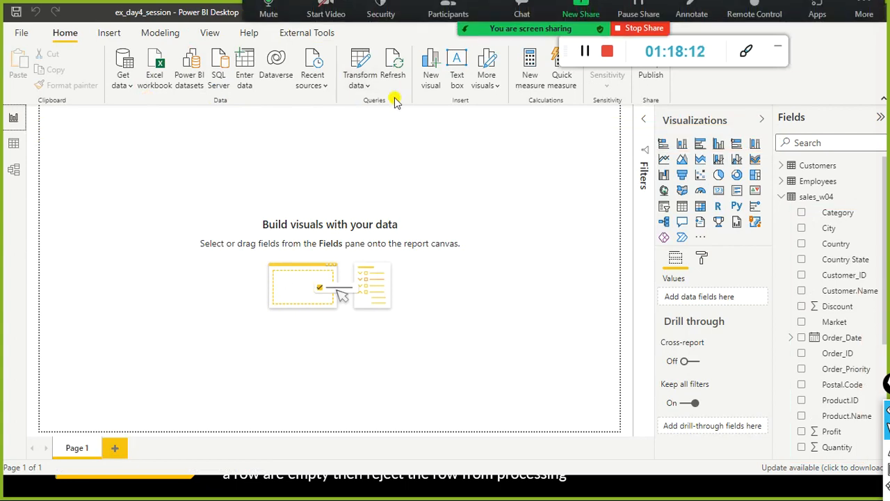
click(367, 86)
click(367, 106)
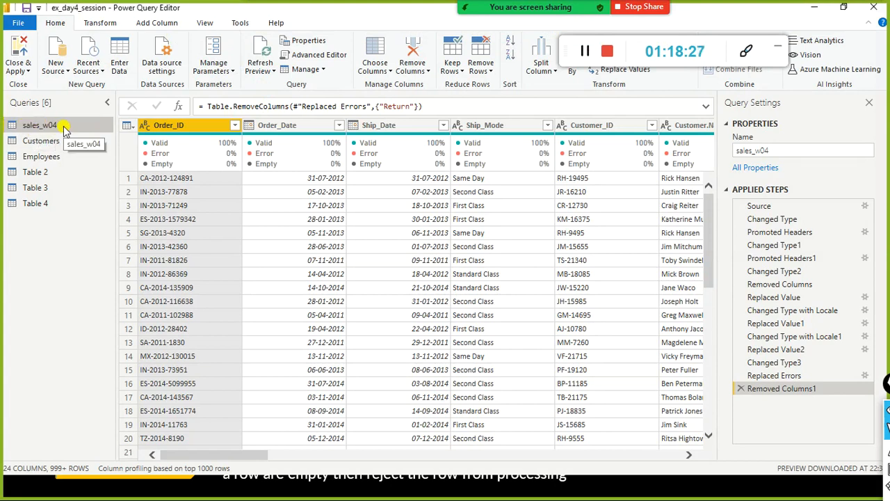
- Preview the Employees query and return to the sales_w04 query
click(36, 158)
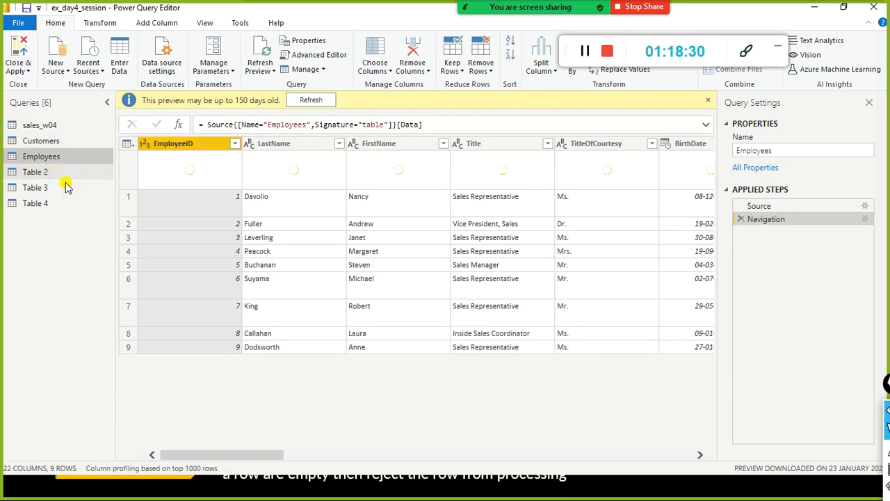
click(27, 124)
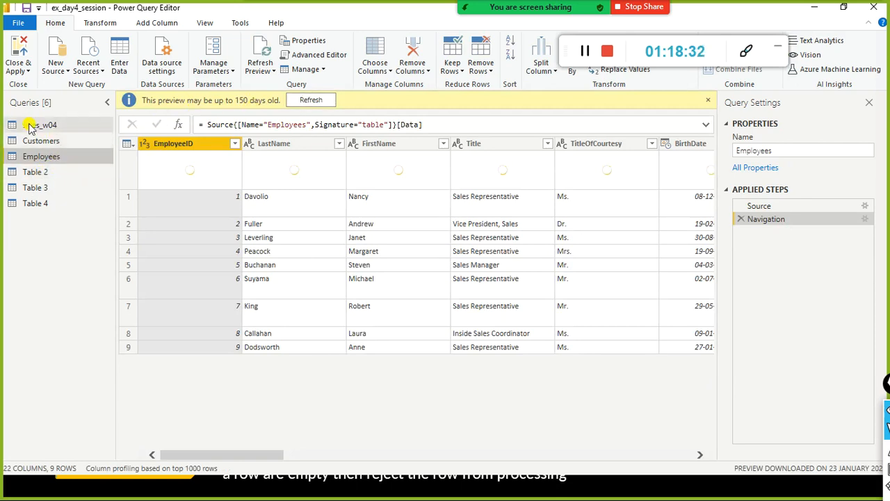
click(306, 99)
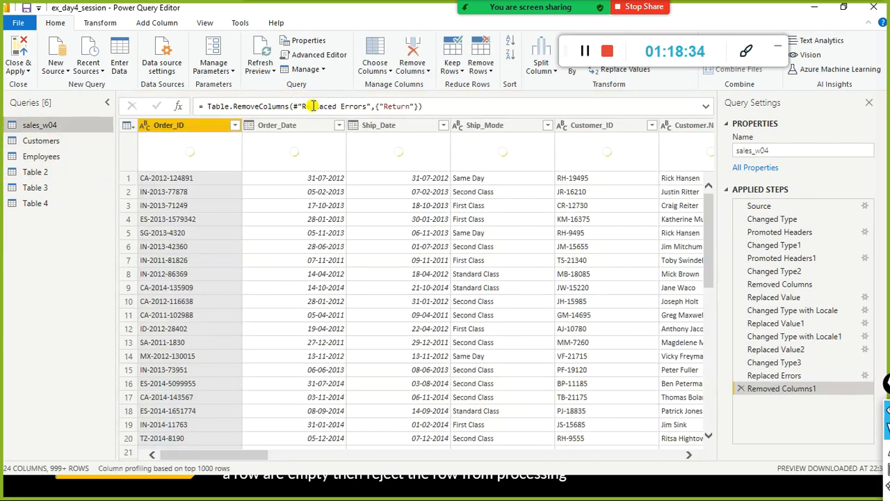
- Show the transformation commands and inspect Order_ID's quality details with its options for duplicates, empty values and errors
click(103, 23)
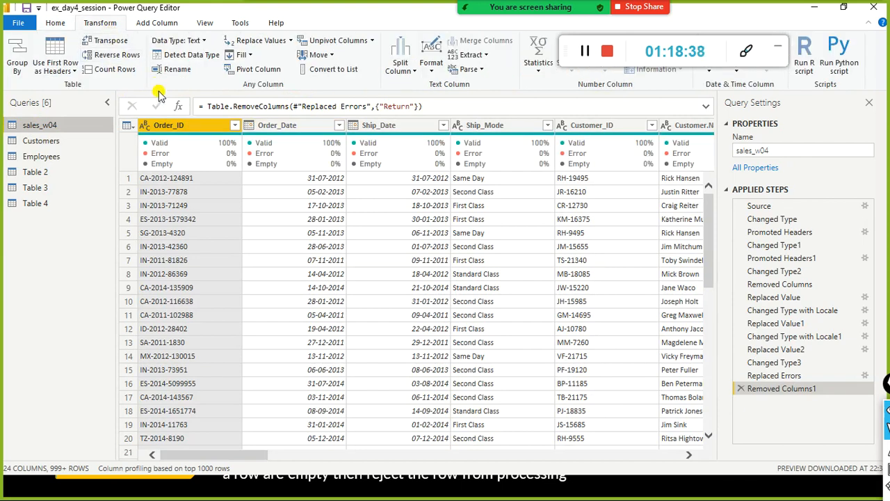
mouse_move(206, 162)
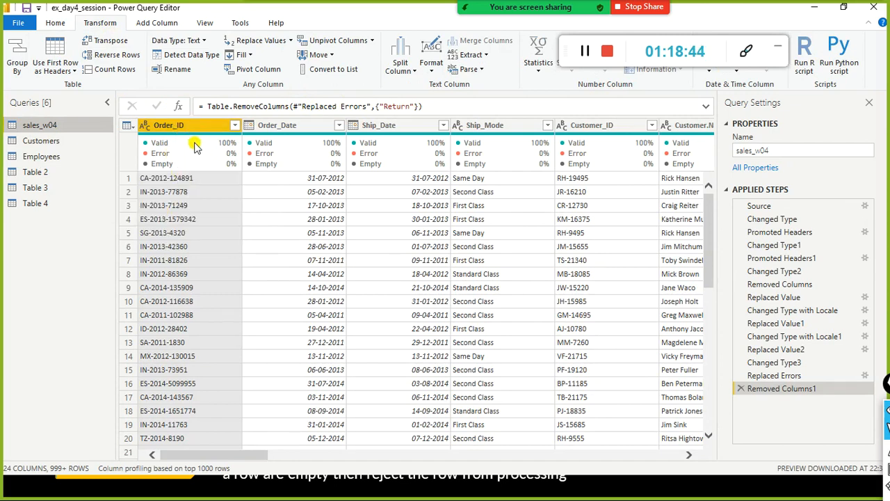
mouse_move(194, 145)
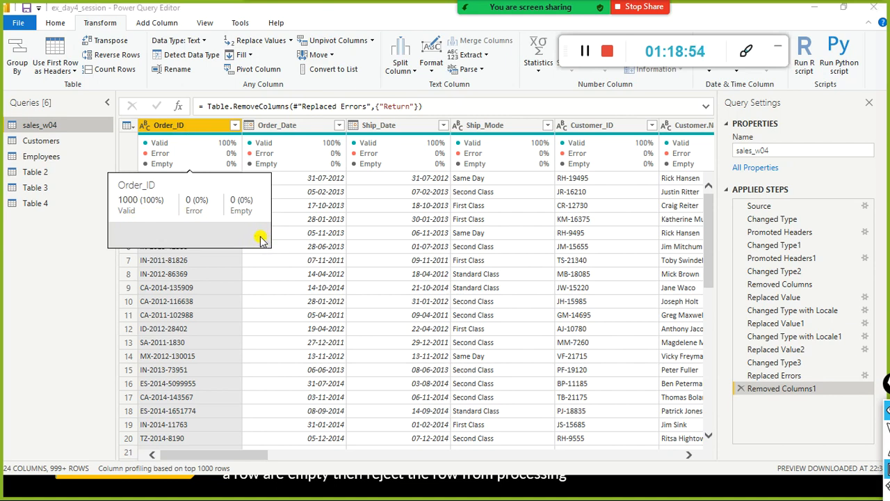
right_click(260, 239)
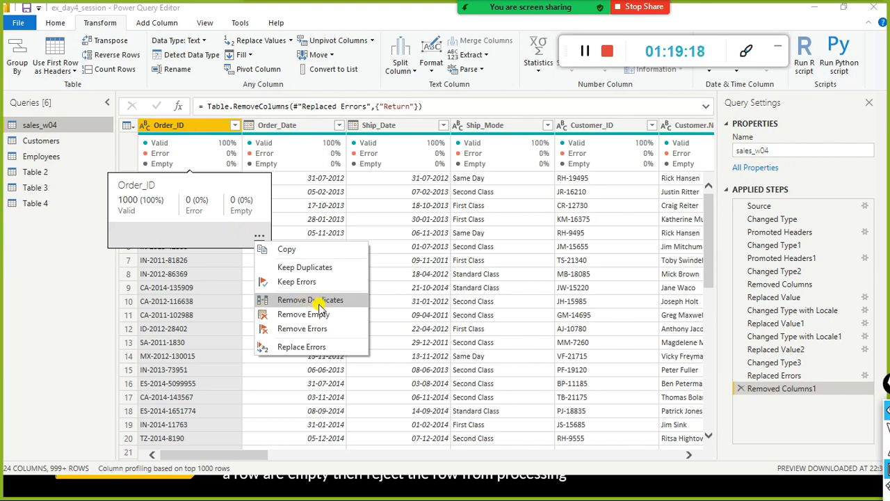
key(super)
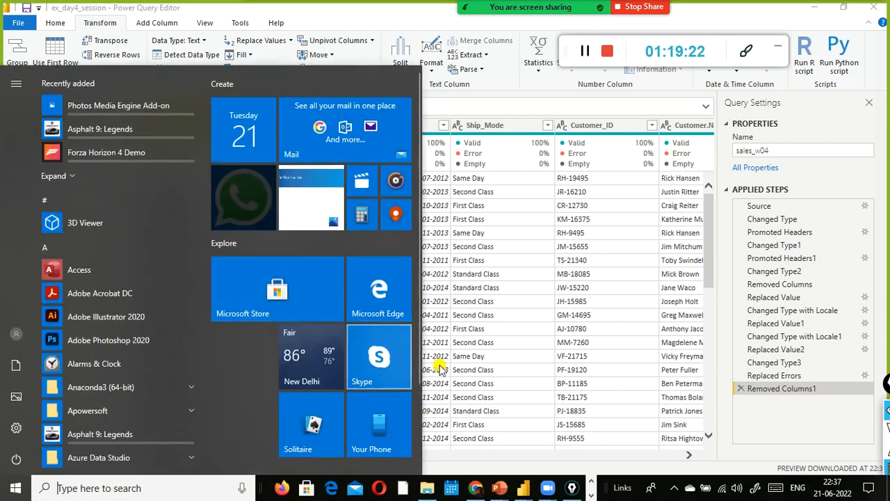
click(591, 495)
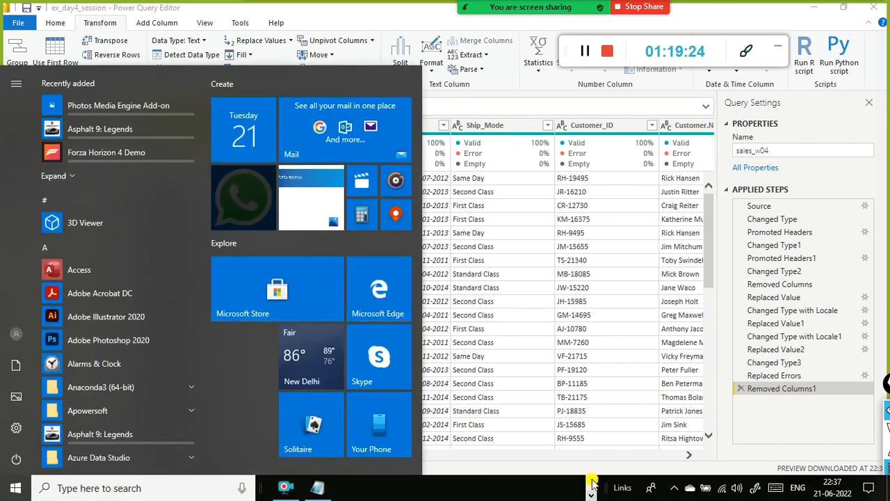
click(591, 481)
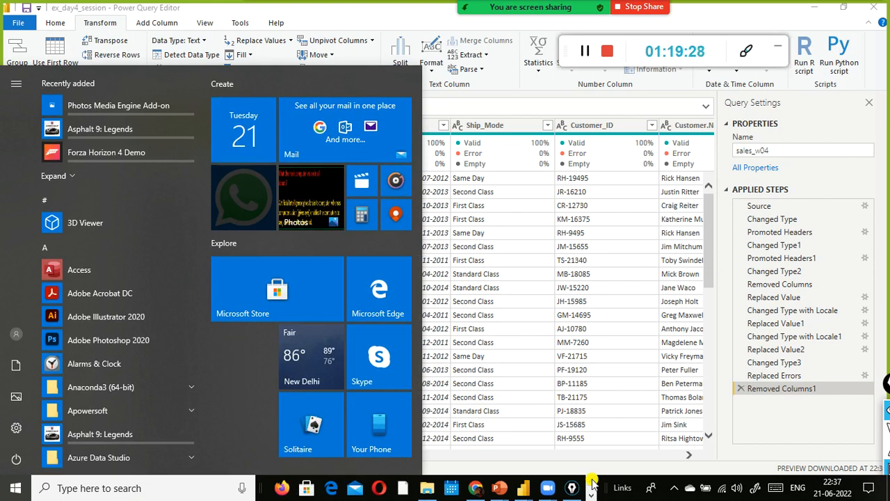
click(511, 80)
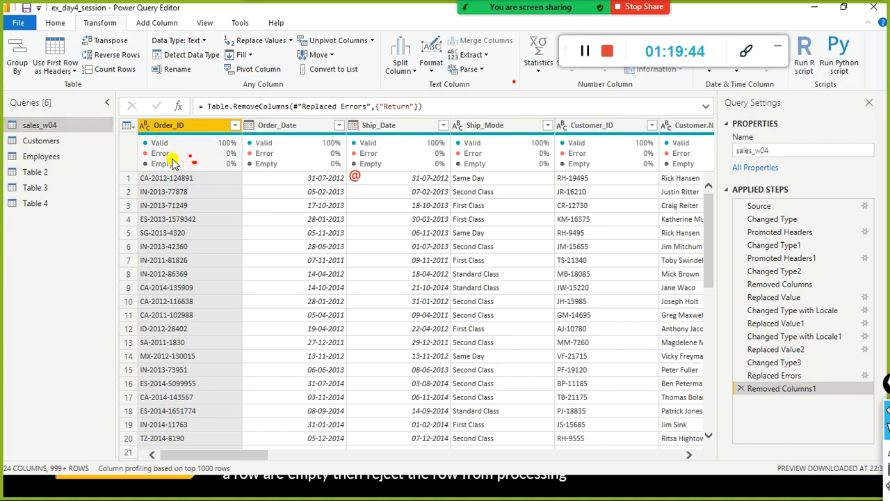
- Select the Order_Date column and review the Order_ID column's quality summary and its options again
click(311, 147)
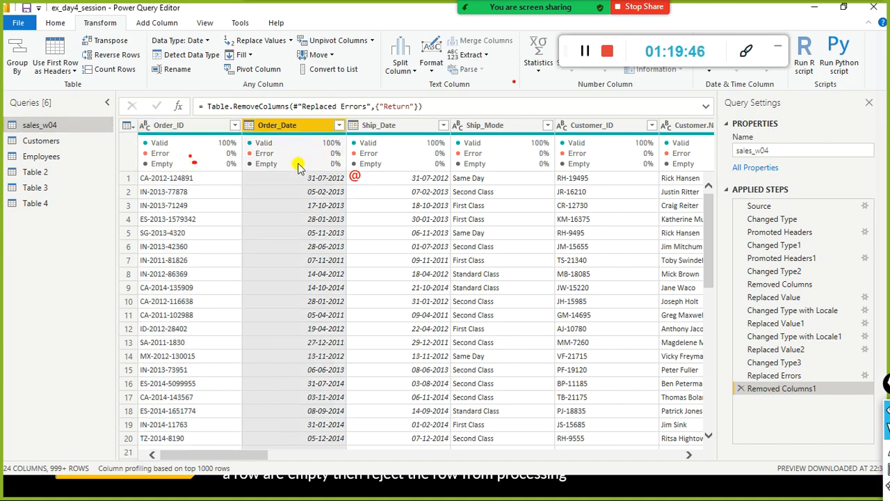
mouse_move(212, 158)
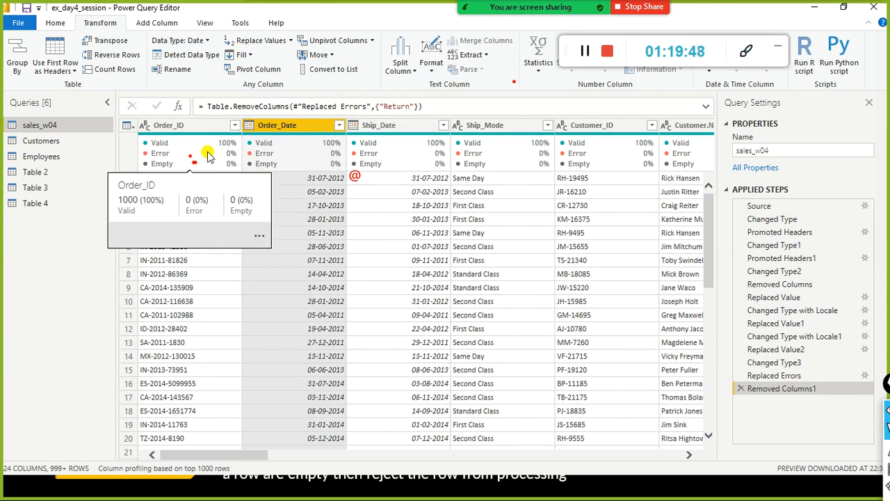
click(260, 237)
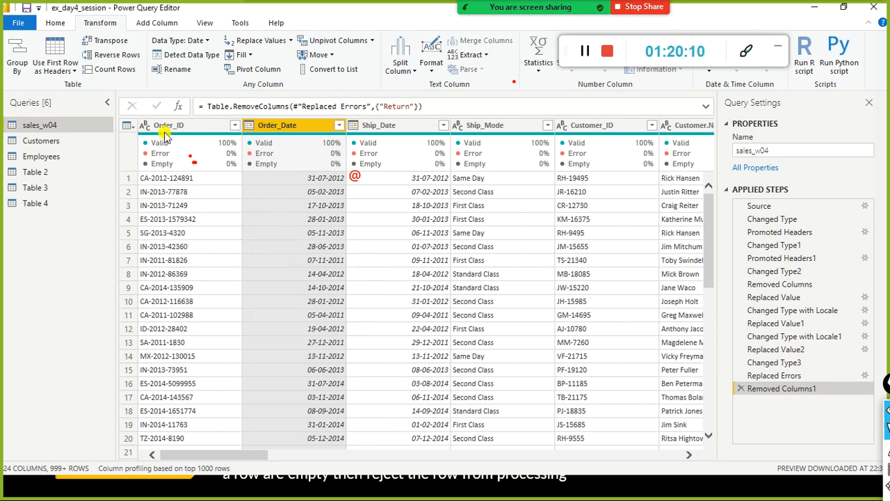
- Show the data preview options and inspect the Order_ID column's quality summary and its further options
click(212, 25)
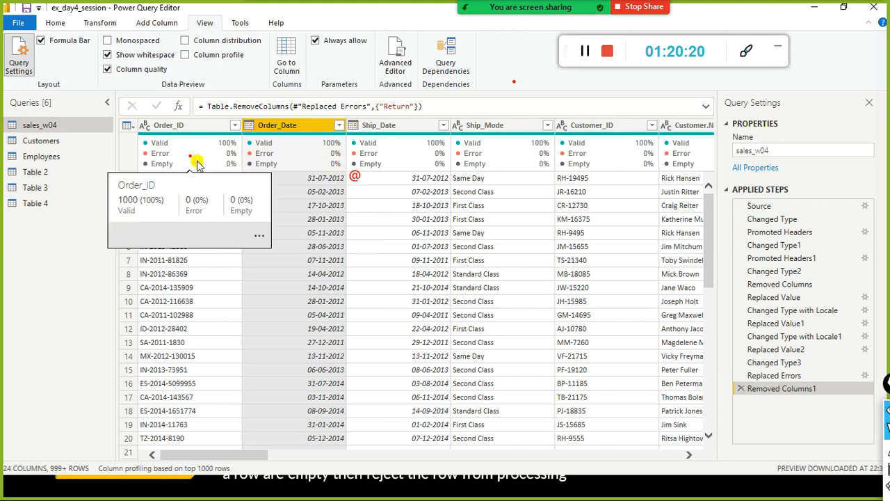
mouse_move(313, 163)
mouse_move(199, 171)
click(259, 237)
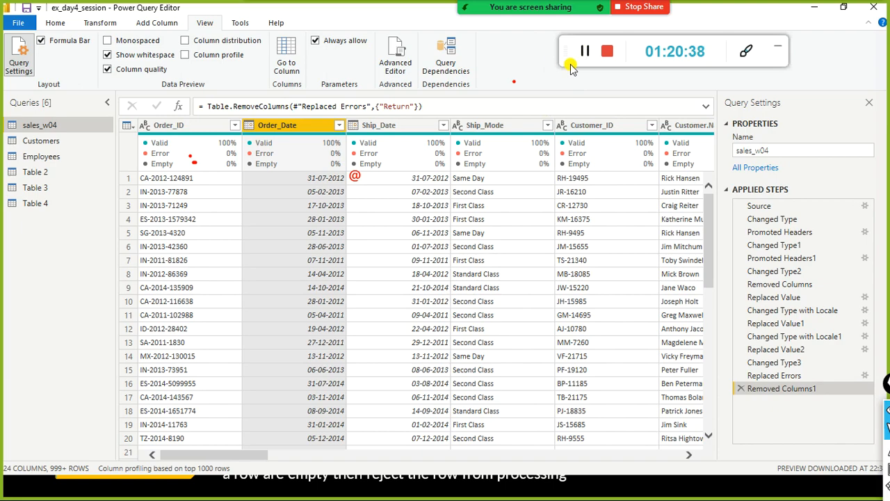
- Switch to the Common Data Transformations slide to review it, and return to the Power Query Editor
key(alt+Tab)
key(alt+Tab)
key(alt+Tab)
key(alt+Tab)
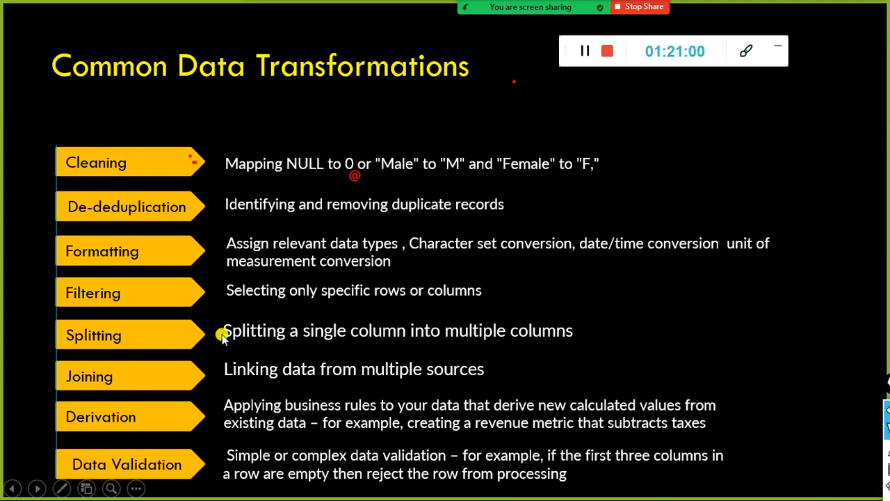
key(alt+Tab)
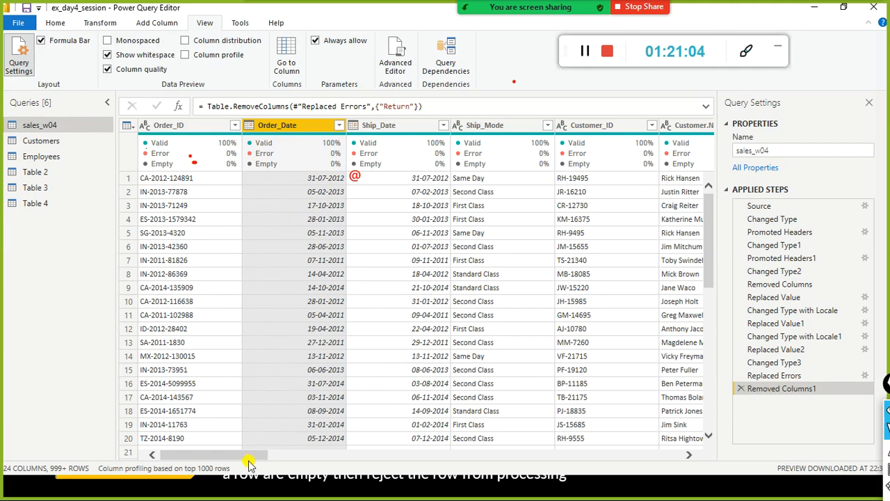
- Duplicate the Order_Date column in the sales_w04 query
drag(207, 453, 130, 427)
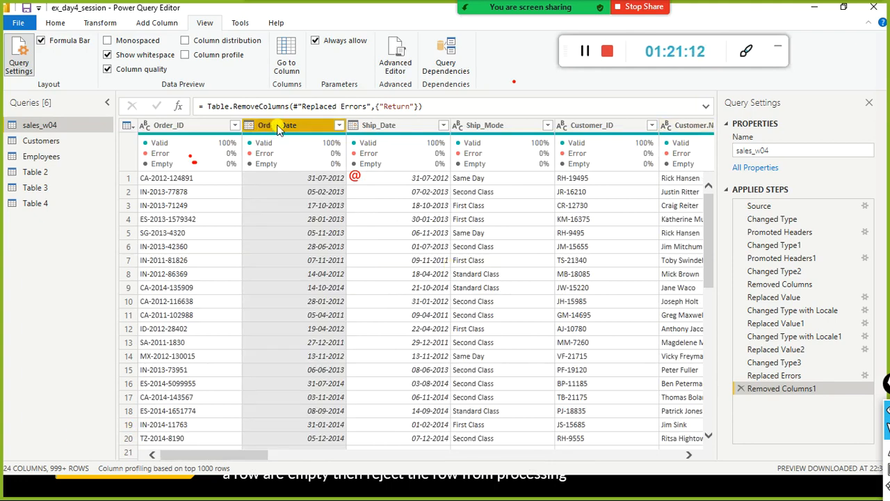
right_click(279, 129)
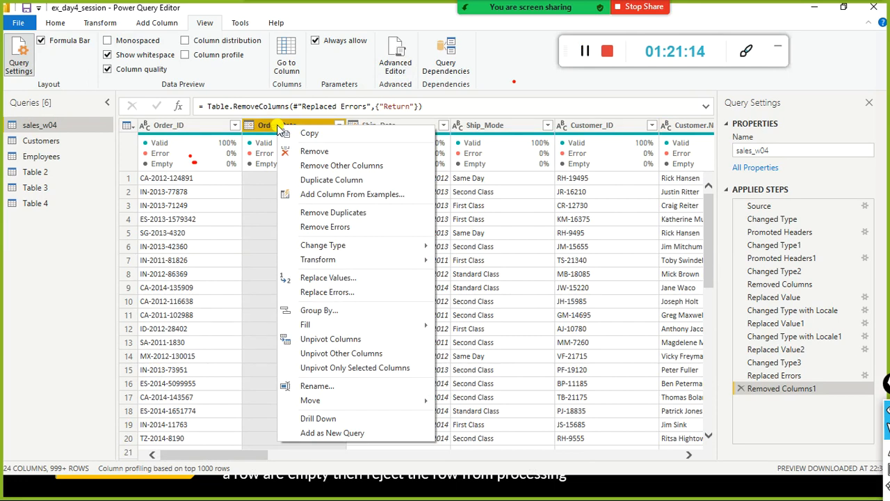
click(328, 182)
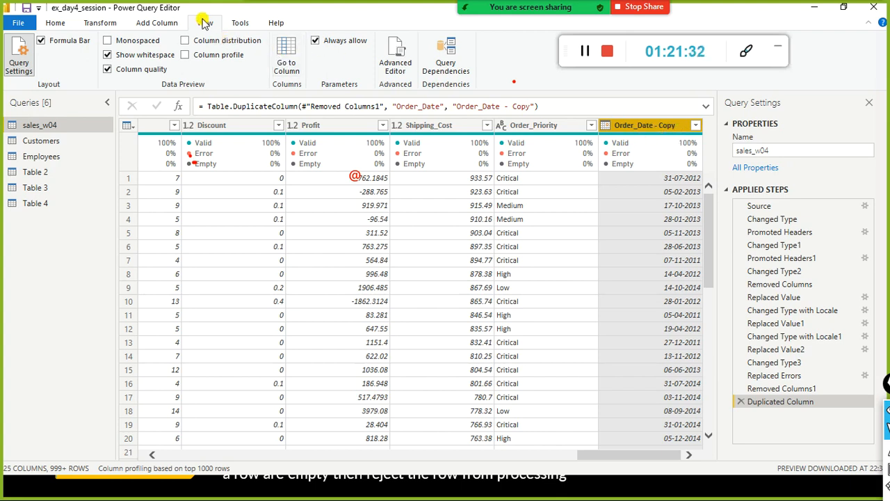
click(88, 21)
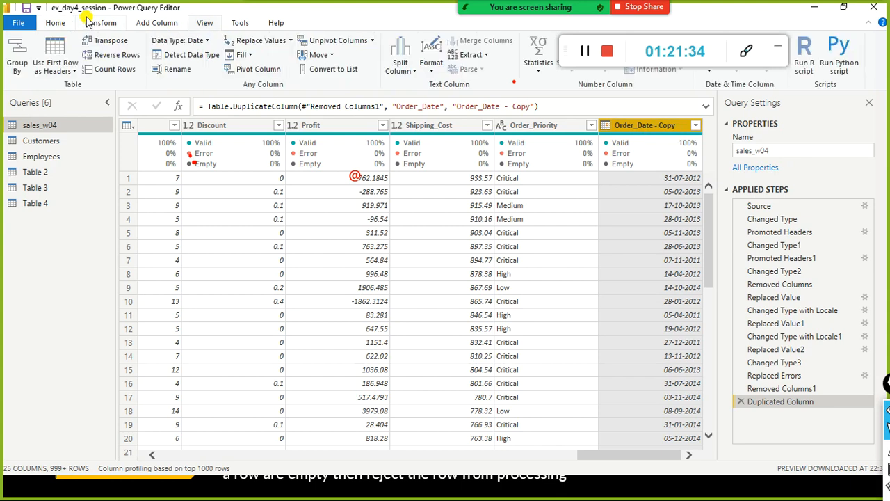
click(57, 22)
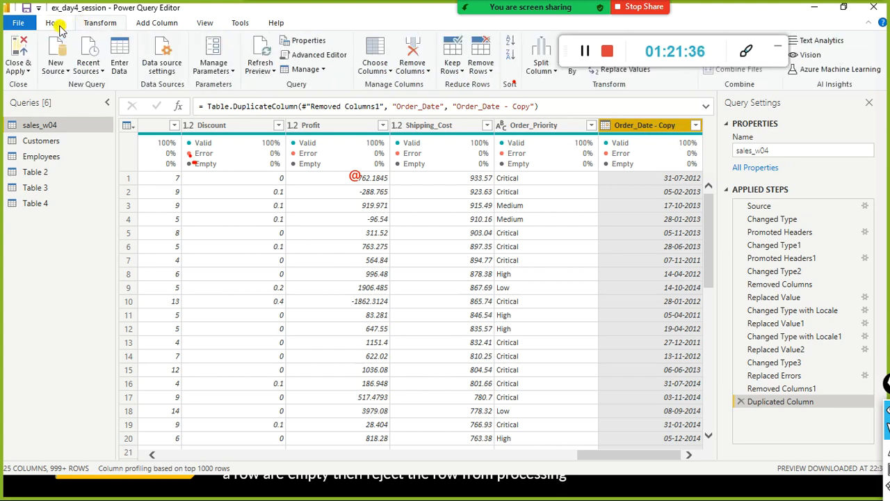
drag(562, 46, 1, 392)
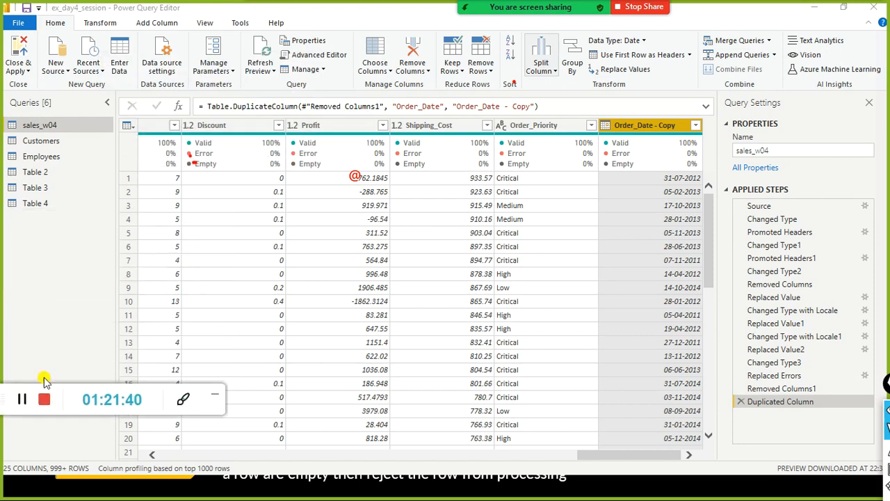
click(647, 42)
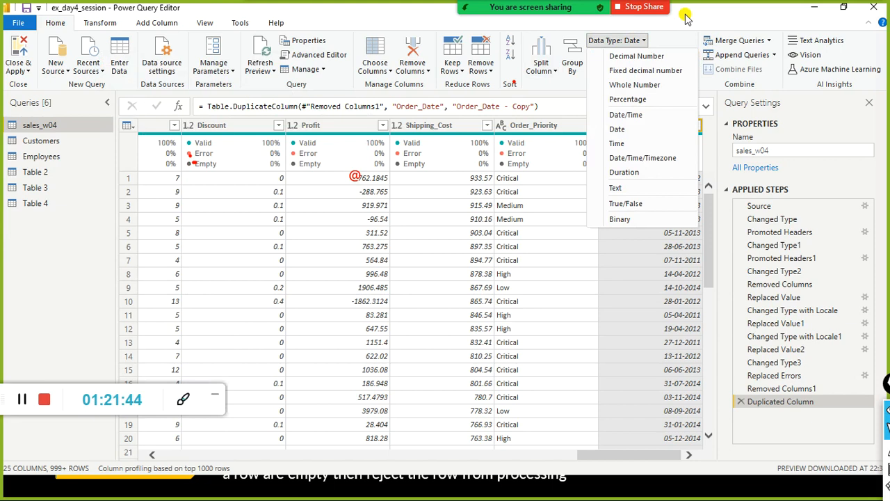
key(Escape)
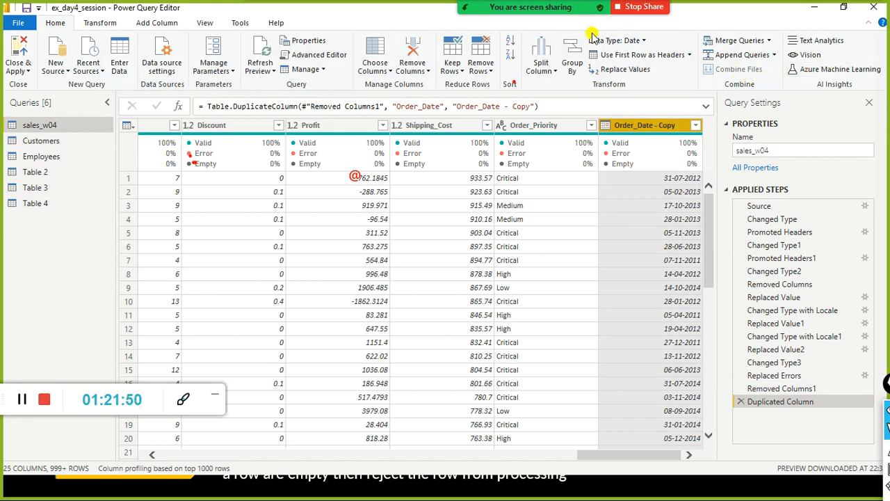
click(217, 26)
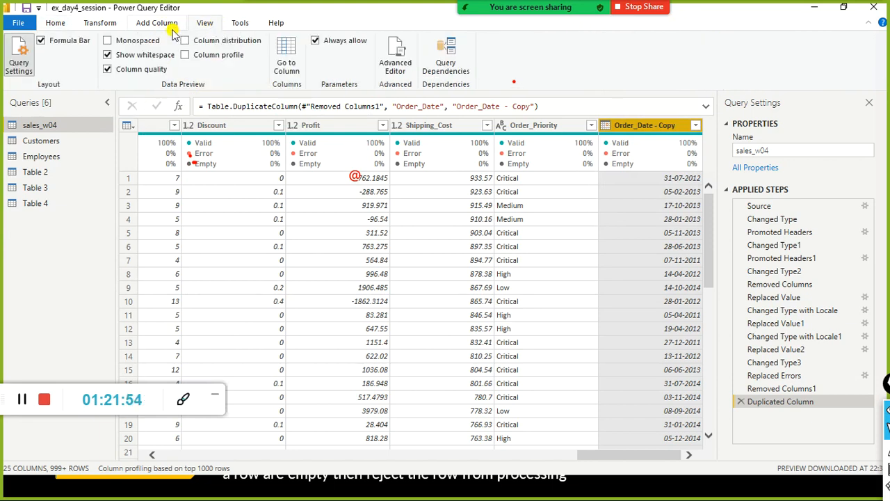
- Transform the Order_Date - Copy column to extract only the year, and rename the column Year
click(105, 26)
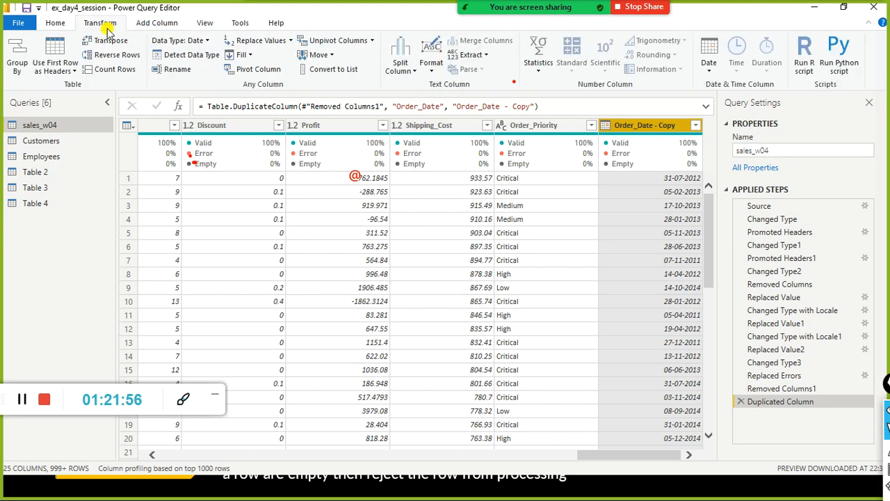
click(708, 64)
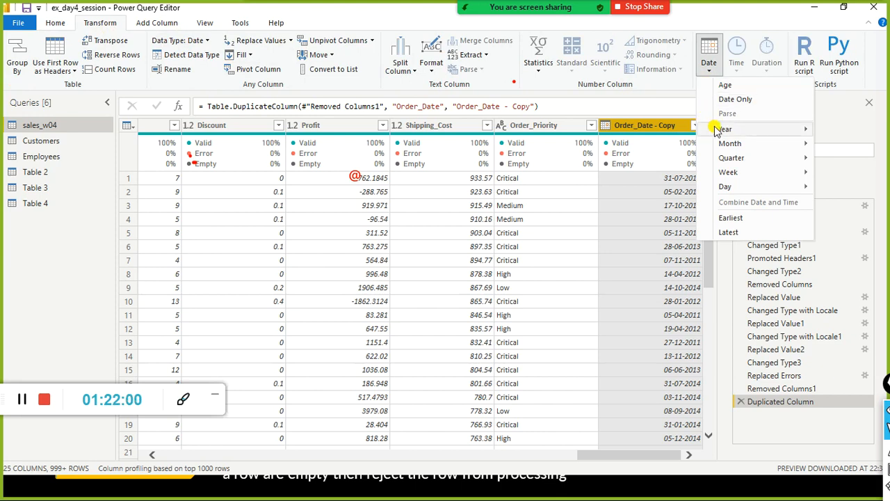
mouse_move(716, 130)
click(645, 129)
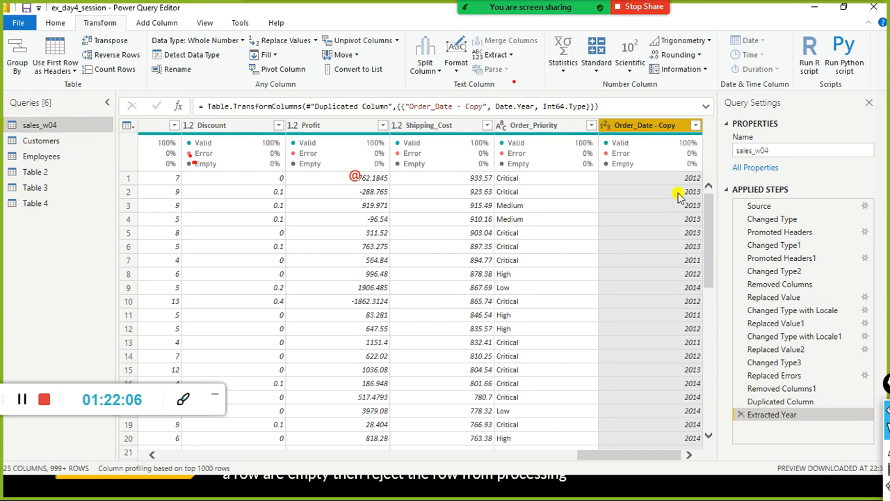
double_click(665, 127)
text(Year)
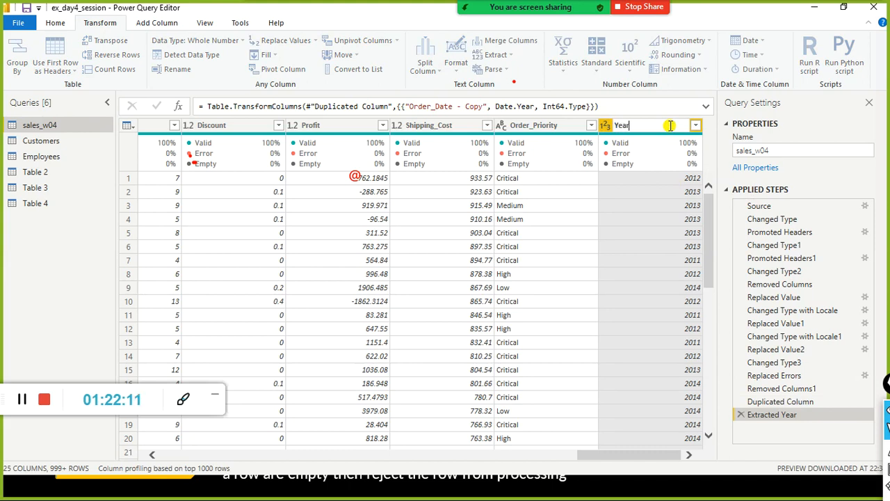
key(Return)
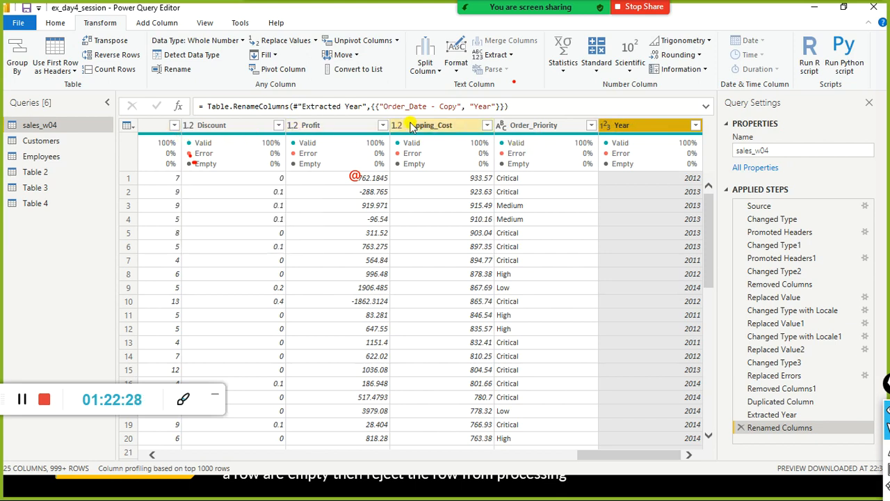
- Review the Year column's quality summary and compare its values with the original Order_Date column
mouse_move(689, 146)
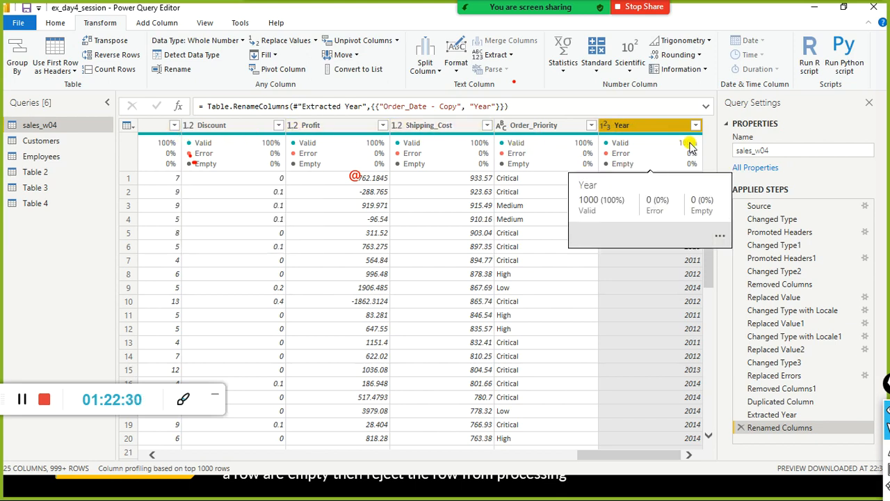
mouse_move(568, 161)
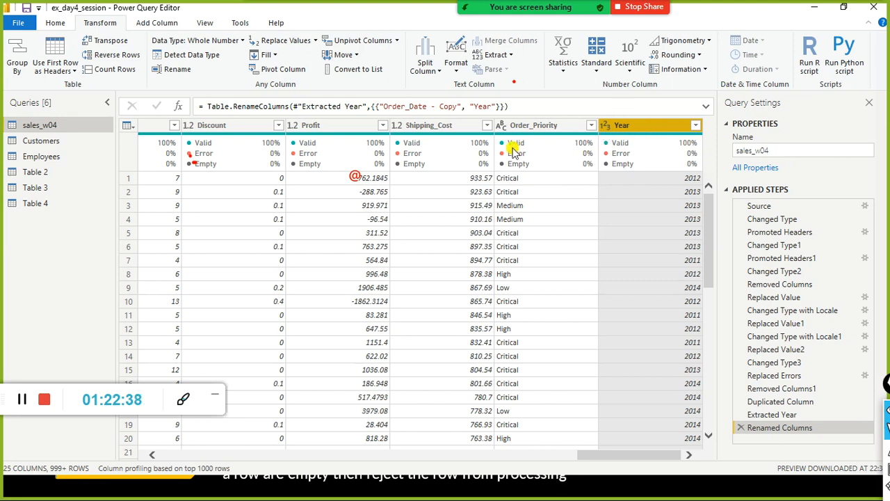
drag(616, 456, 130, 438)
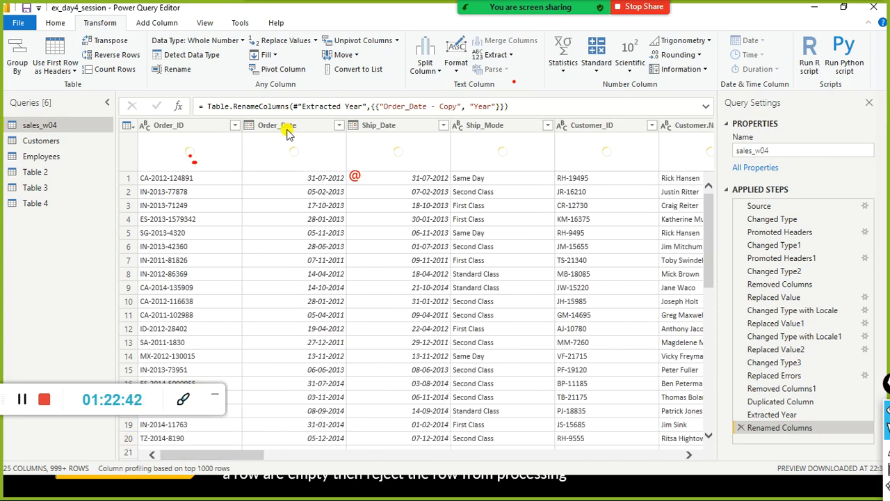
scroll(222, 452, down, 1)
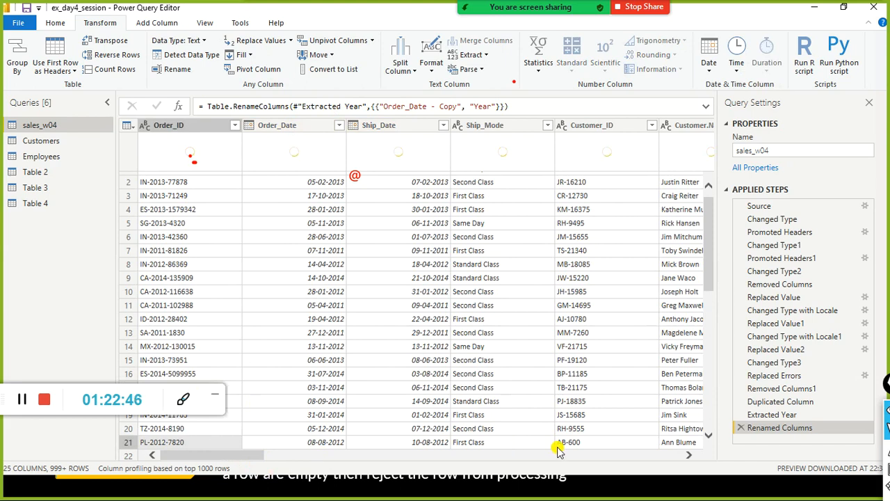
click(574, 454)
drag(296, 456, 668, 433)
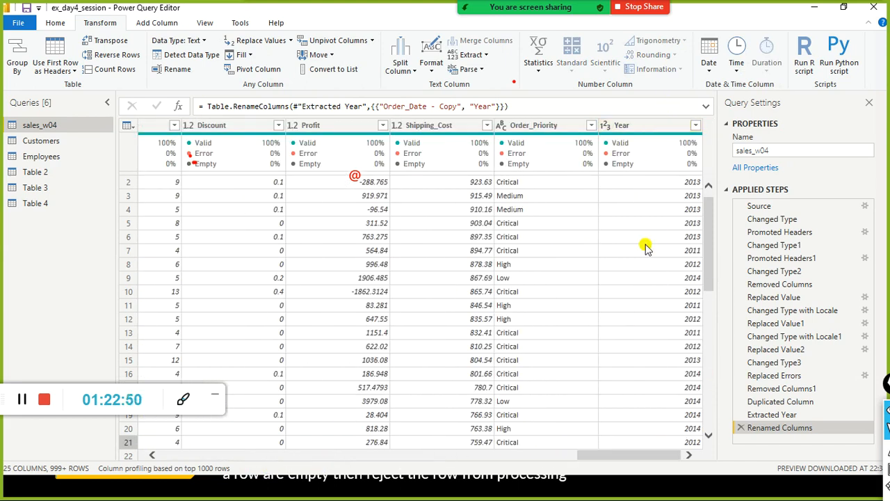
scroll(637, 236, up, 1)
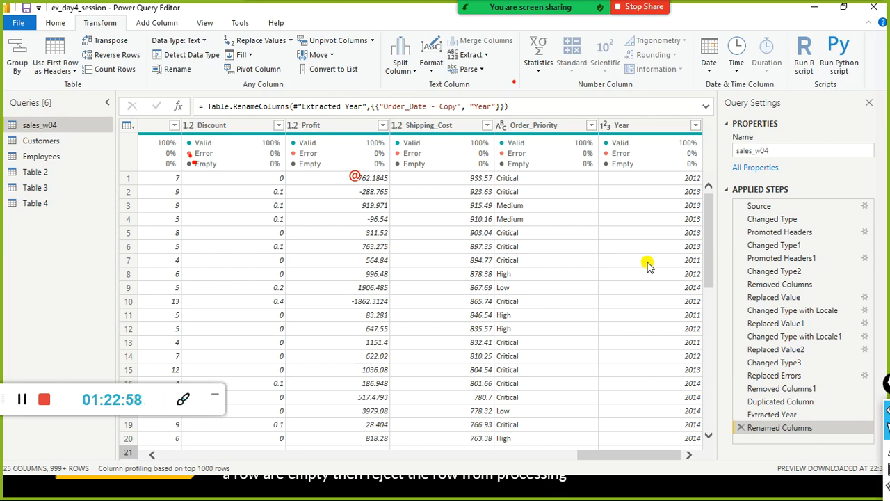
- Filter the Year column to keep only the rows for 2013 and 2014
click(695, 125)
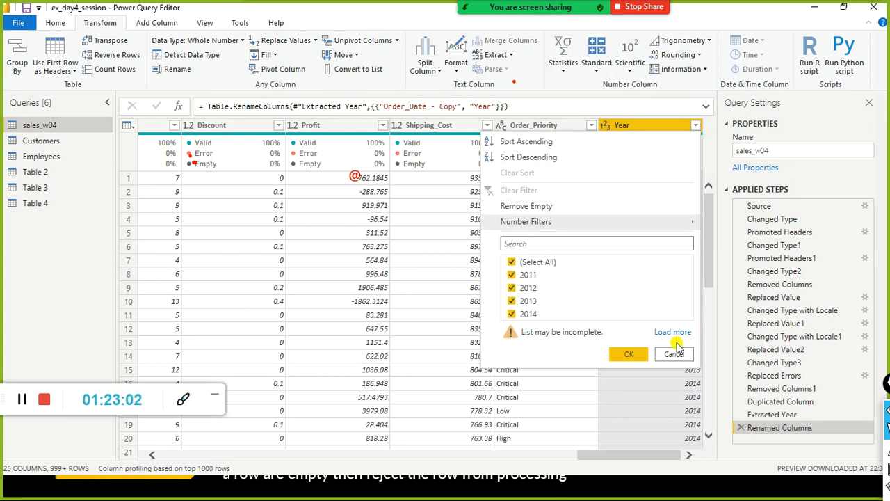
click(674, 354)
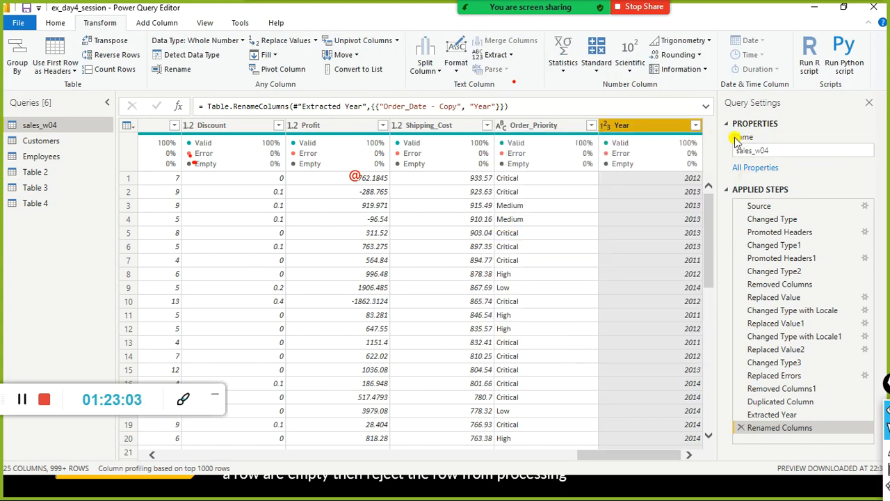
click(696, 126)
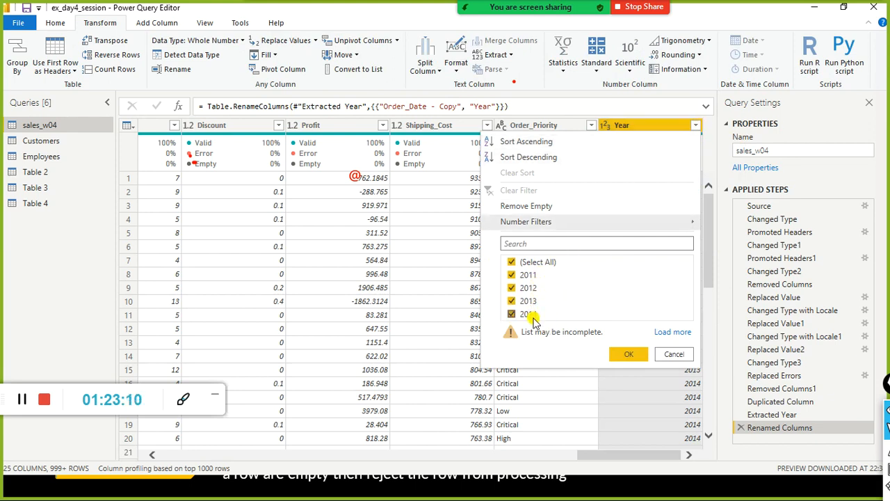
click(513, 263)
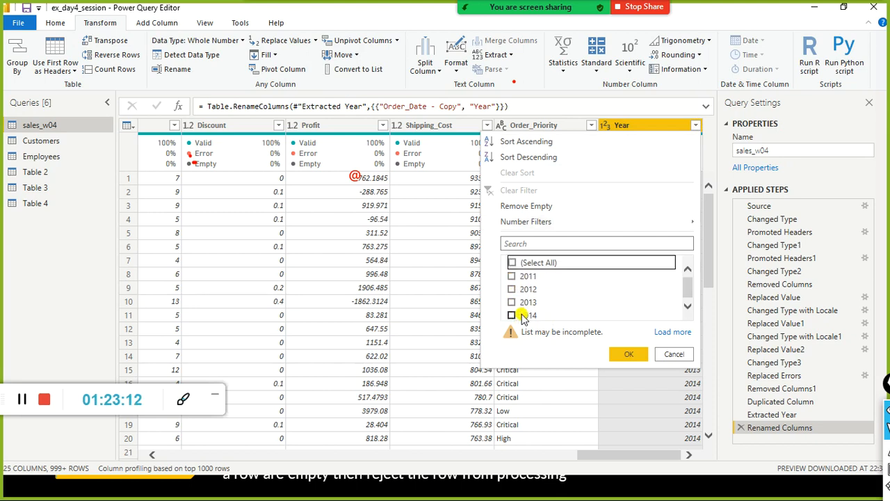
click(511, 301)
click(512, 315)
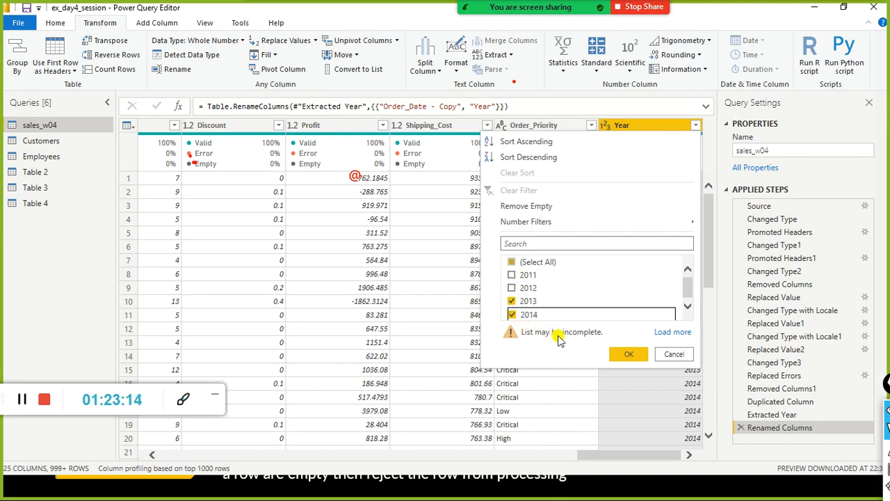
click(629, 354)
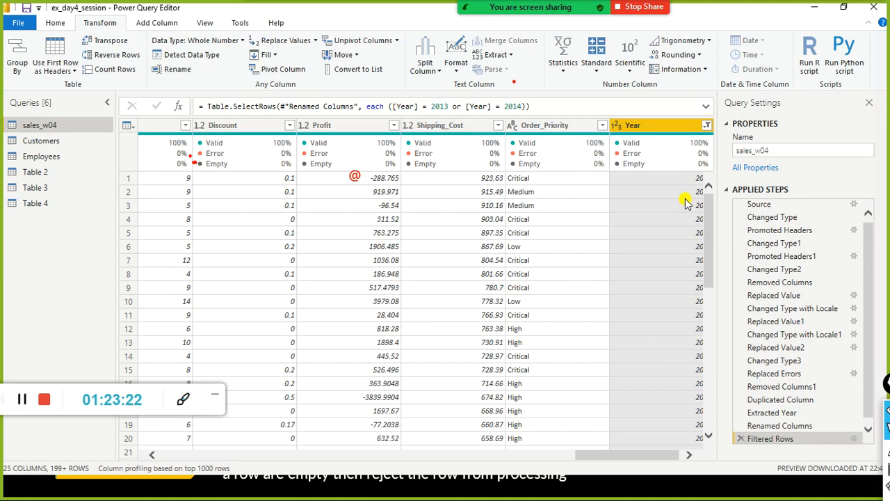
- Check the filtered rows in the Year and Order_Date columns and browse Order_Date's filter list without changing it
drag(588, 457, 626, 440)
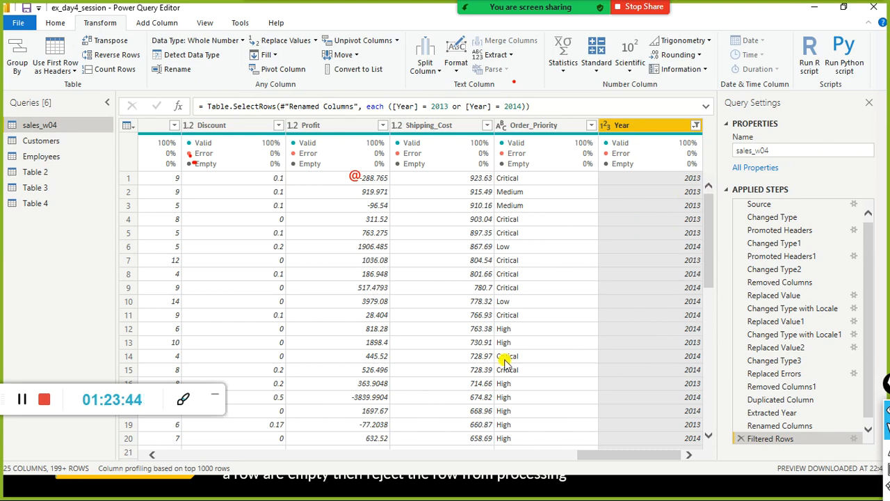
click(573, 452)
drag(586, 455, 133, 413)
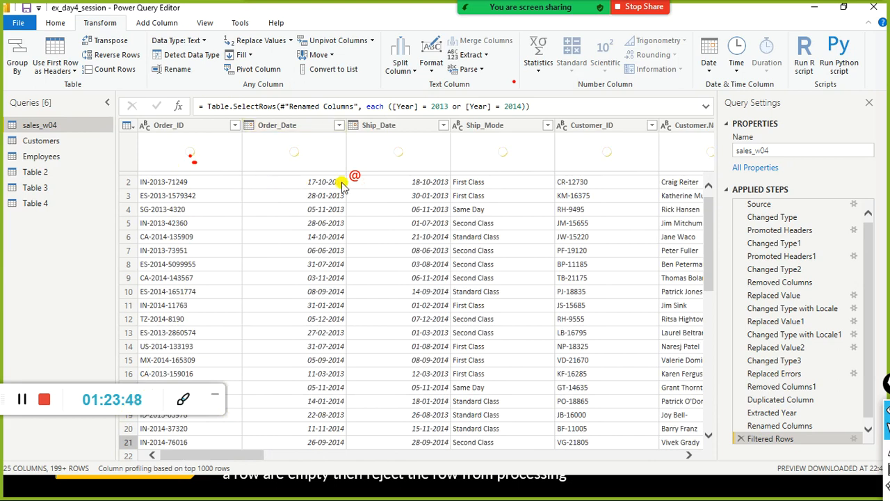
click(338, 125)
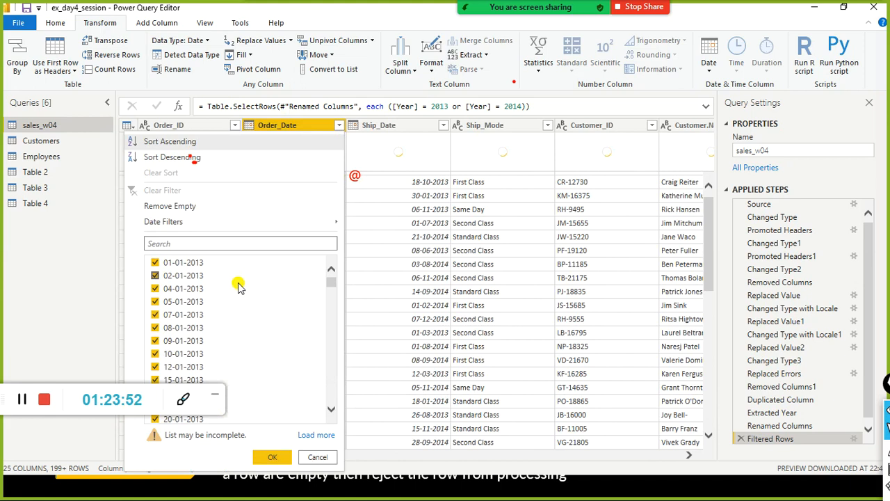
scroll(241, 292, down, 10)
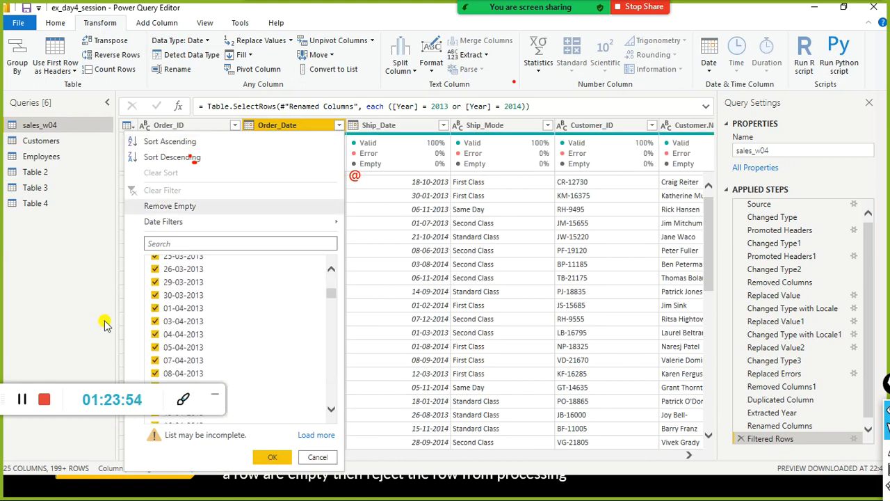
click(310, 457)
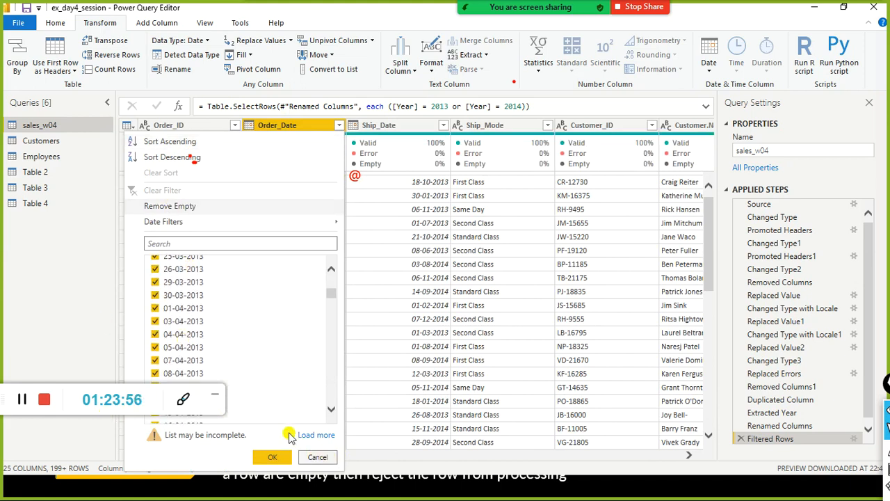
- Compare the filter choices of the Order_Date column with those of the Year column, keeping both filters as they are
drag(70, 407, 335, 43)
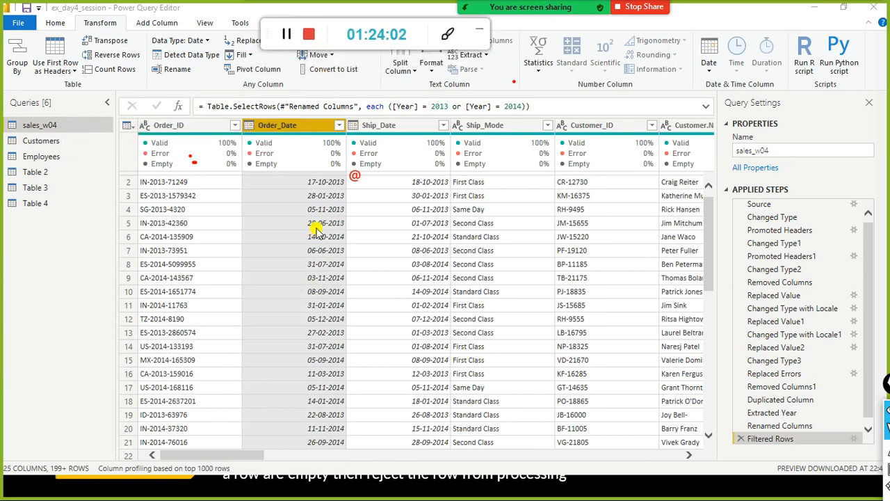
click(339, 127)
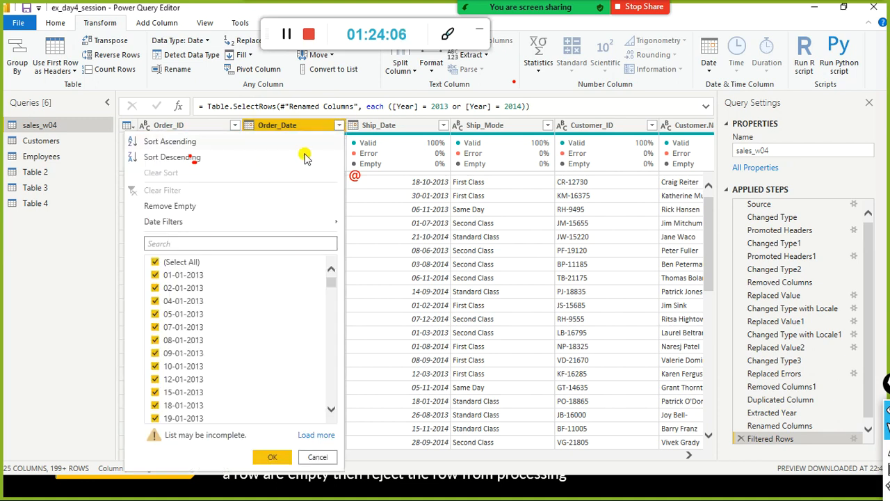
click(316, 457)
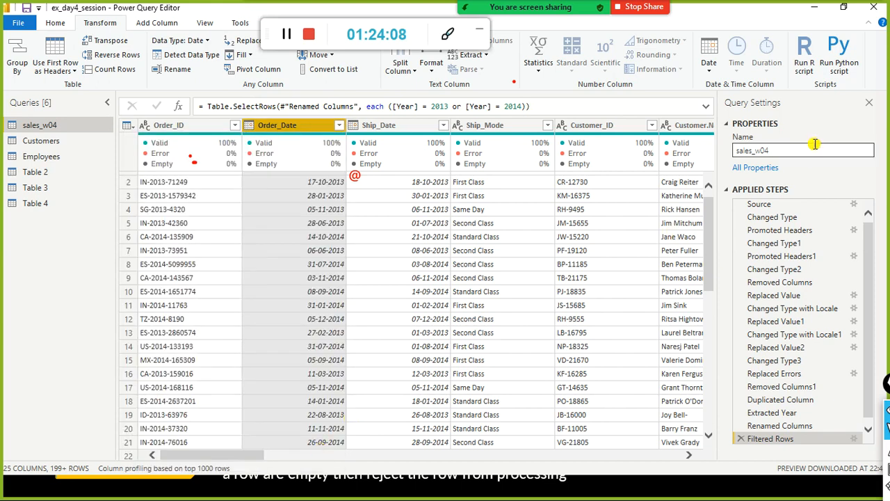
drag(236, 459, 721, 429)
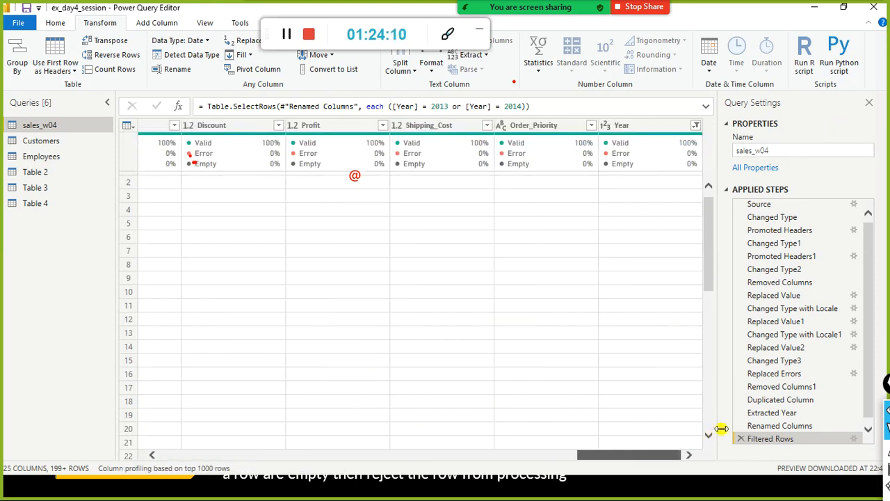
click(696, 126)
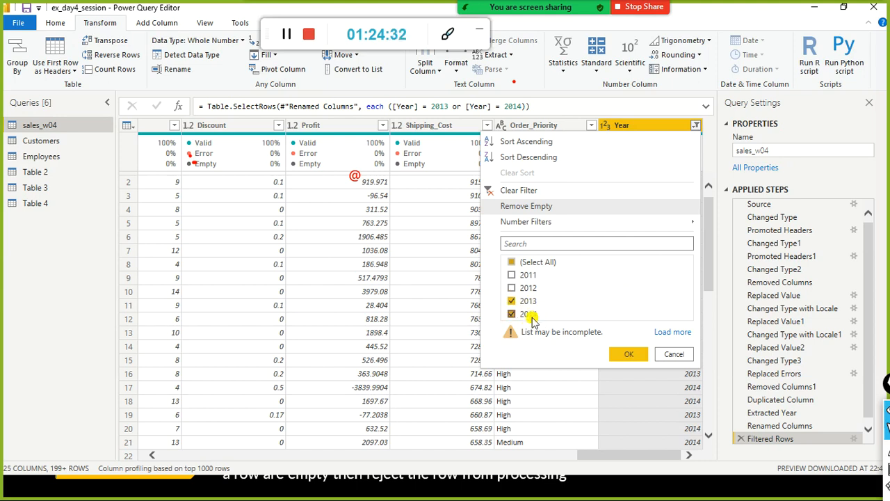
click(626, 354)
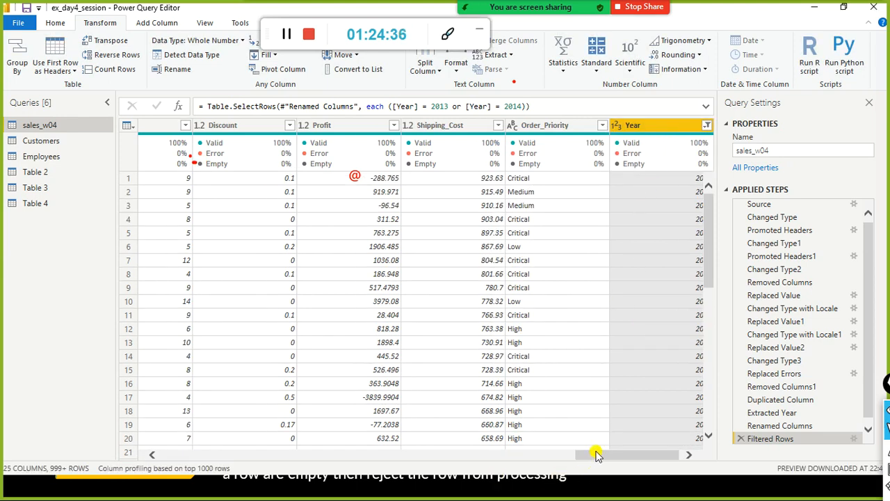
drag(596, 454, 657, 454)
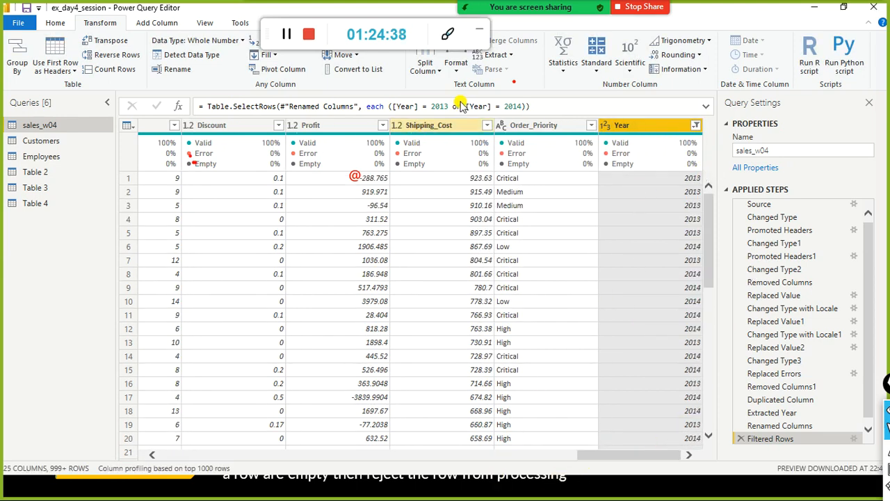
click(267, 455)
drag(484, 459, 64, 401)
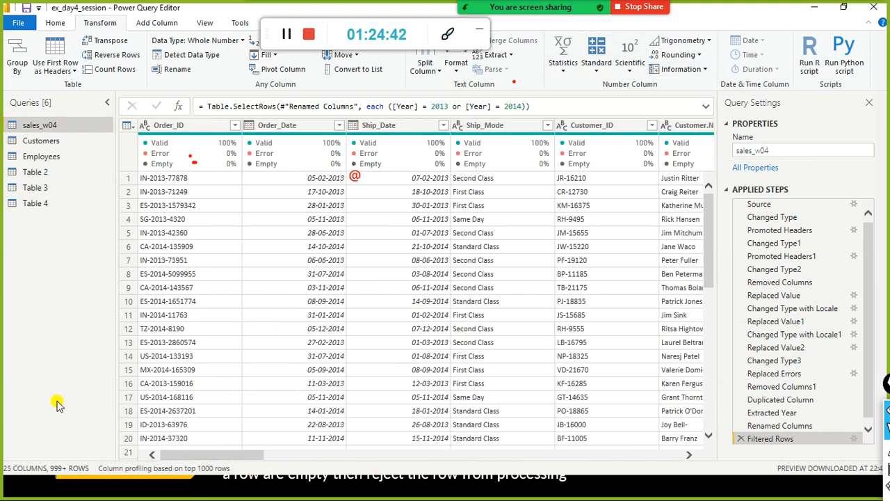
- Try converting the original Order_Date column to the quarter of the year, and remove that applied step
click(266, 128)
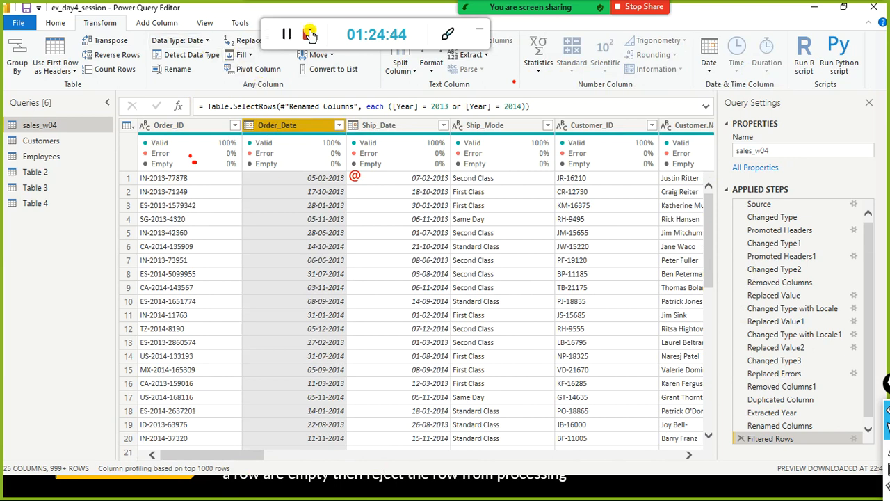
click(709, 64)
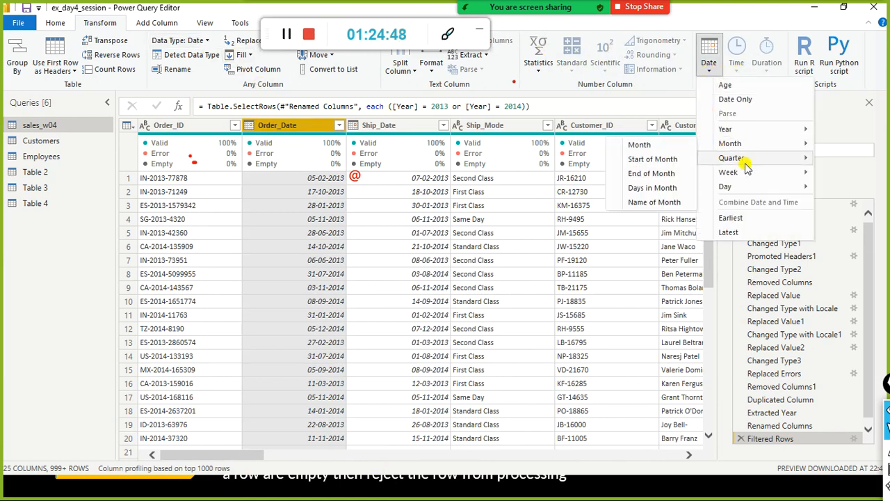
mouse_move(726, 158)
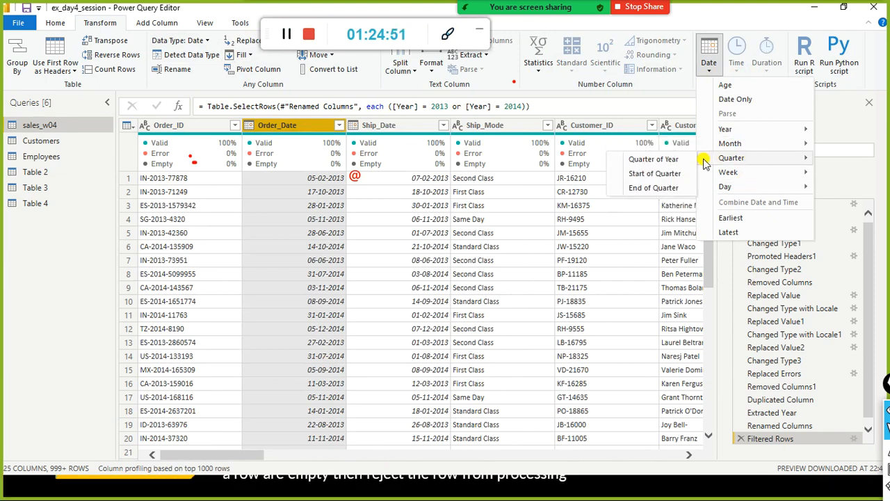
click(650, 160)
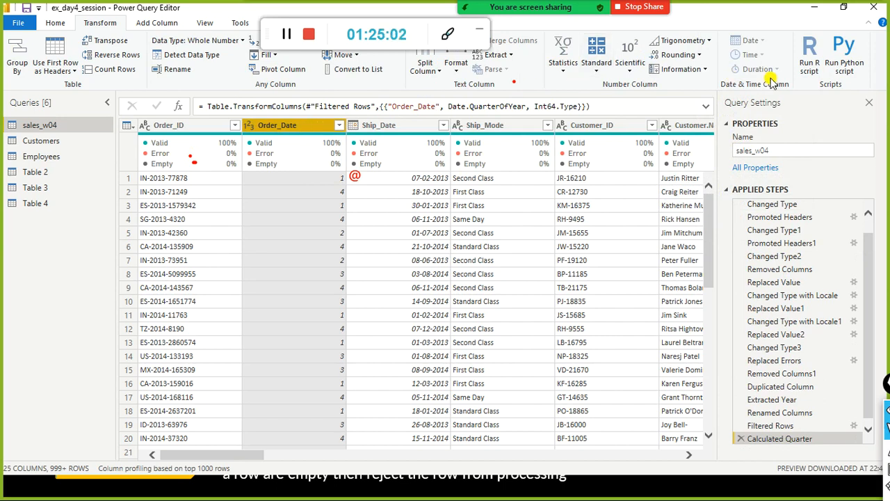
scroll(806, 425, down, 1)
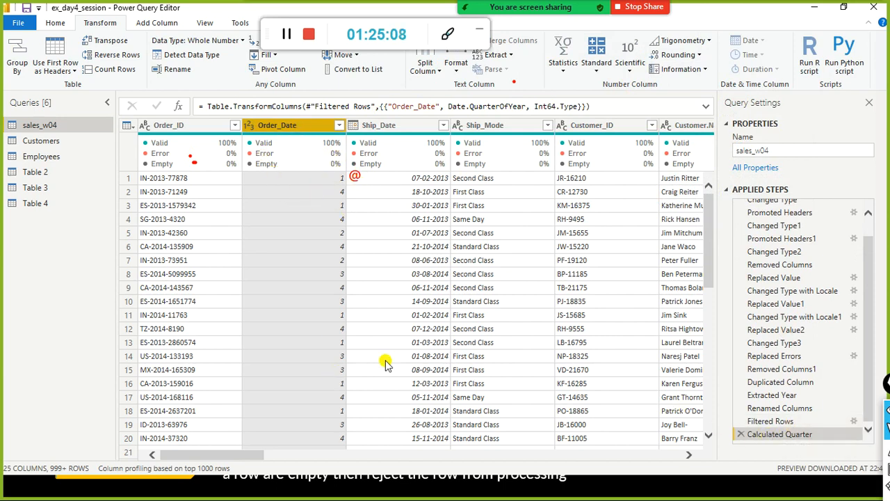
click(740, 435)
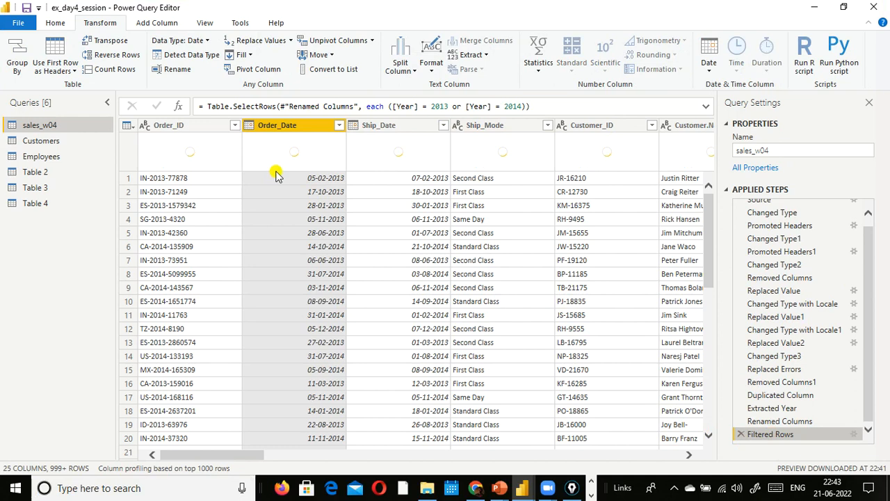
- Duplicate the Order_Date column and transform the copy into the quarter of the year
right_click(288, 126)
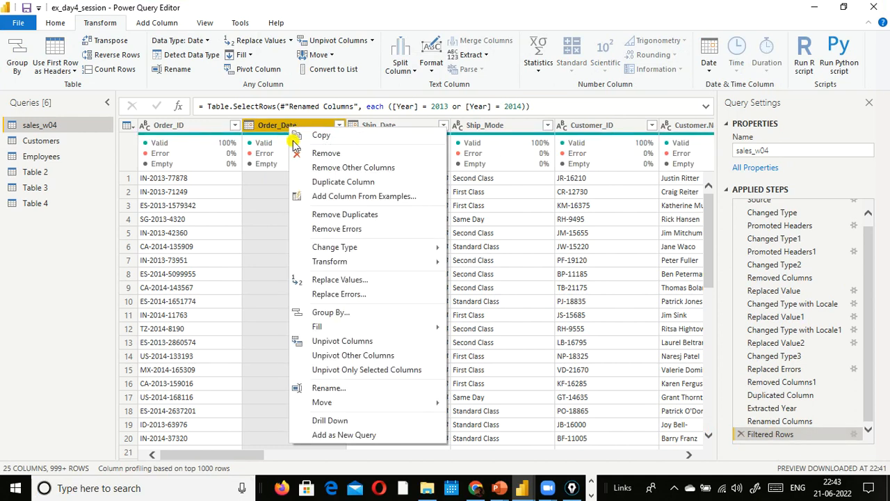
click(329, 182)
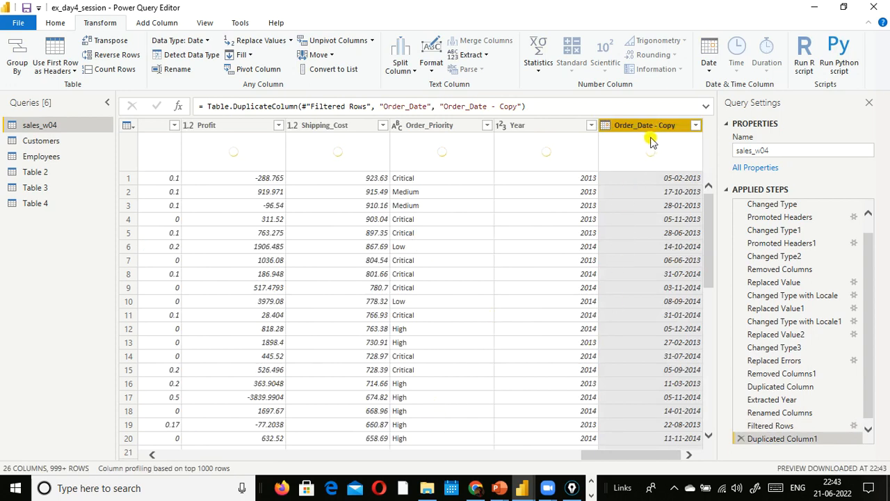
click(708, 56)
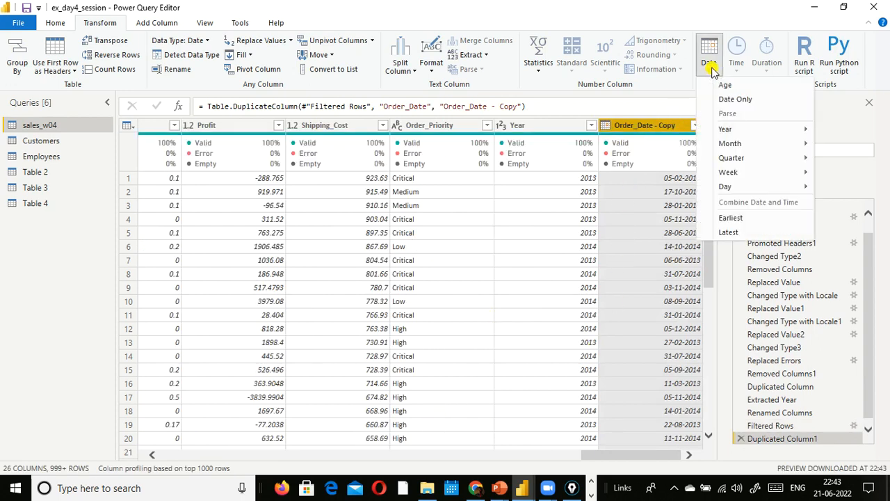
mouse_move(732, 157)
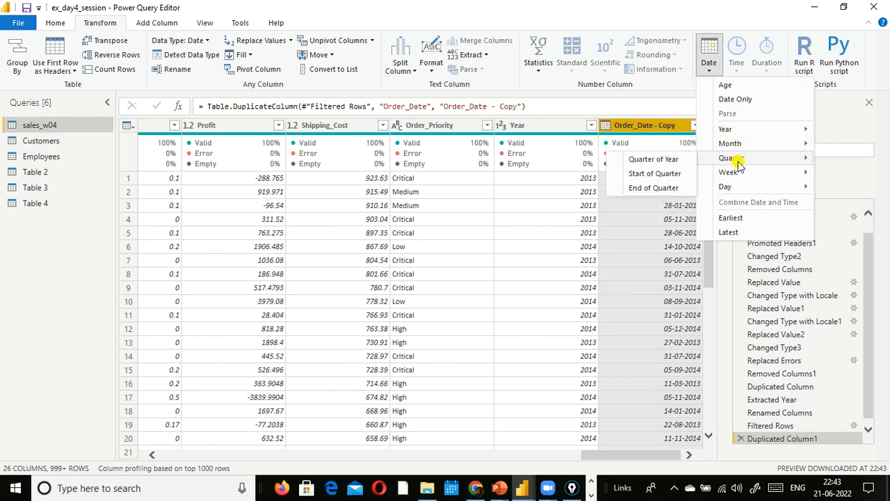
click(628, 160)
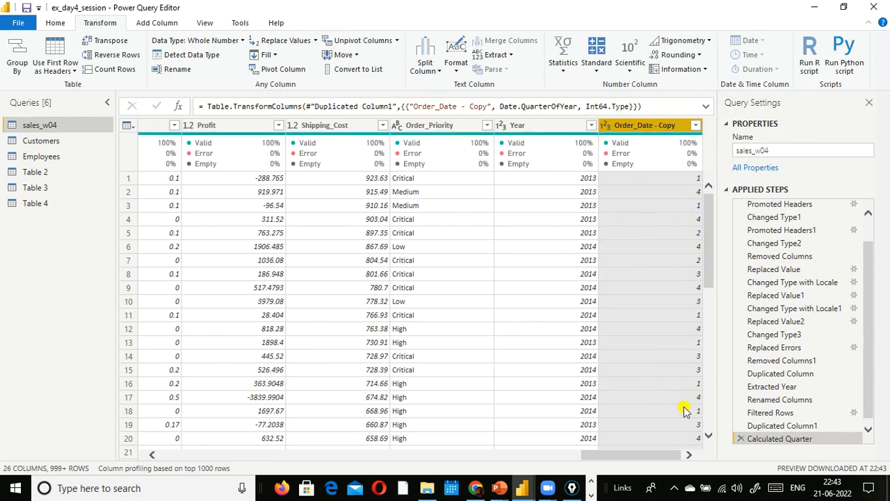
- Filter the Order_Date - Copy column to keep only quarters 3 and 4, and check the remaining rows
click(695, 126)
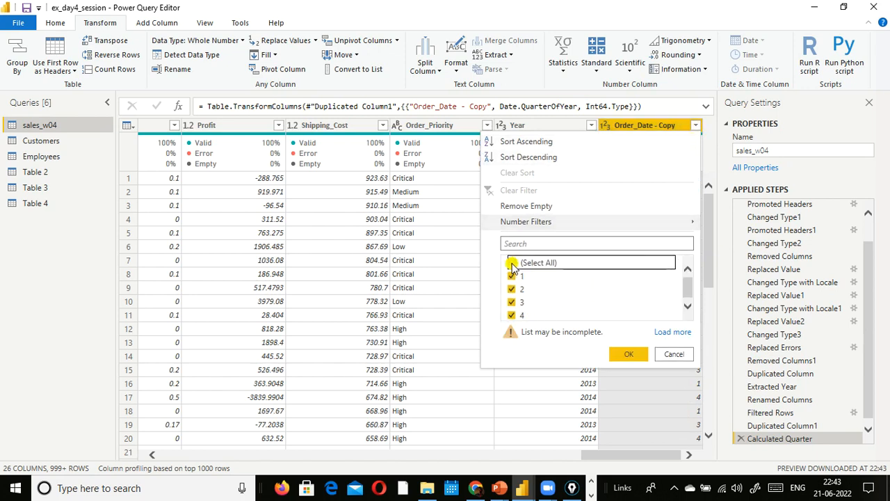
click(511, 263)
click(512, 301)
click(512, 315)
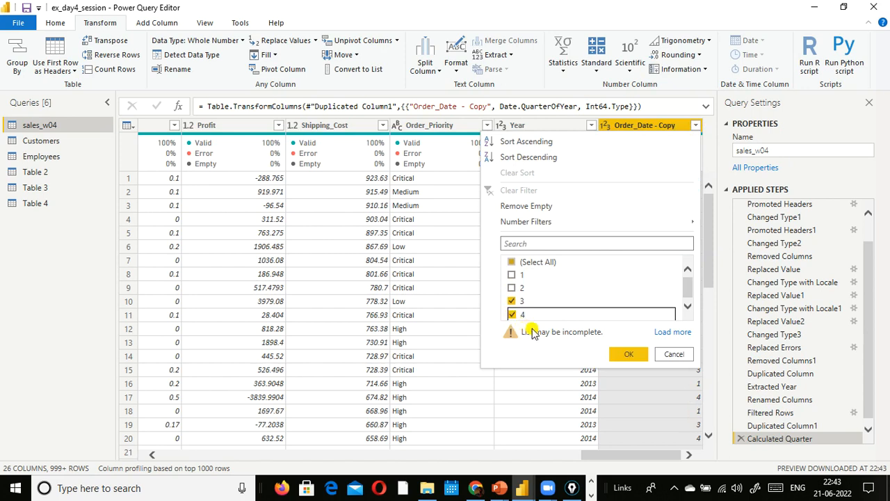
click(627, 356)
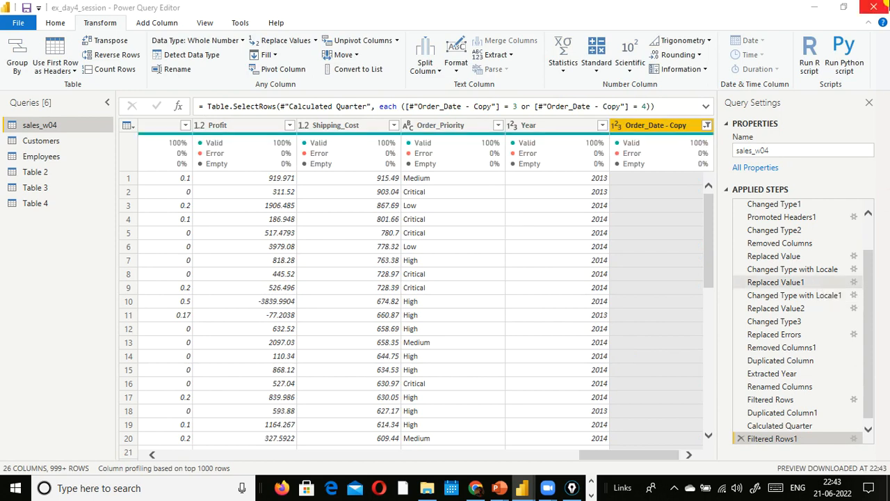
scroll(691, 327, down, 5)
scroll(685, 354, down, 5)
scroll(689, 327, up, 10)
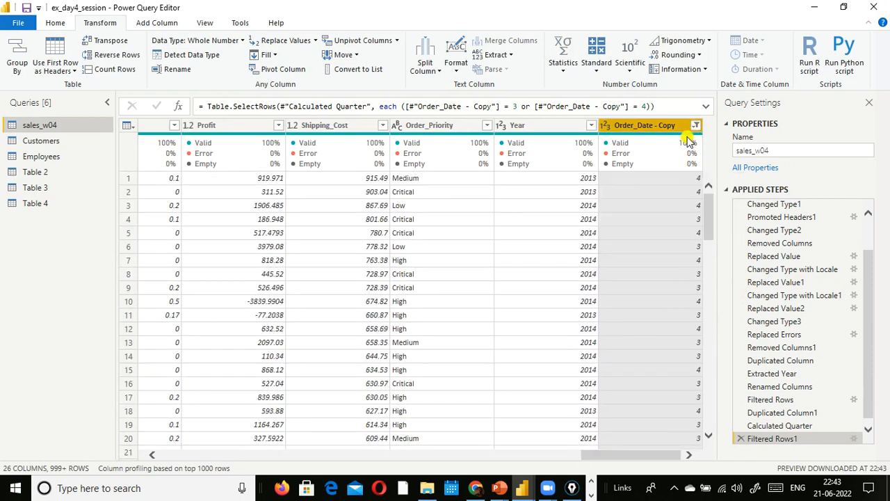
click(695, 128)
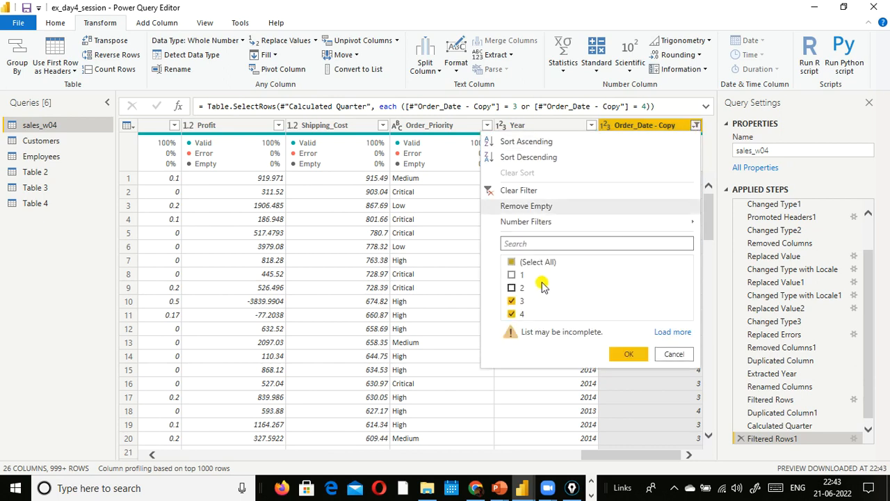
click(616, 359)
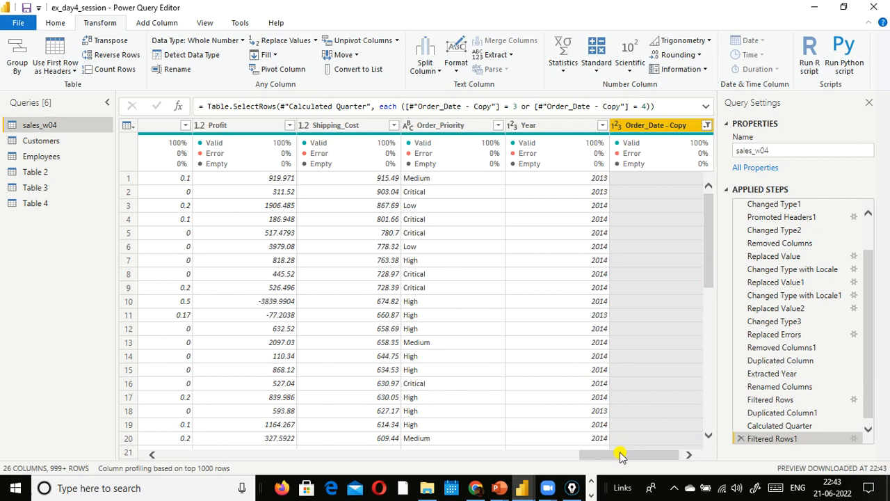
drag(711, 261, 736, 123)
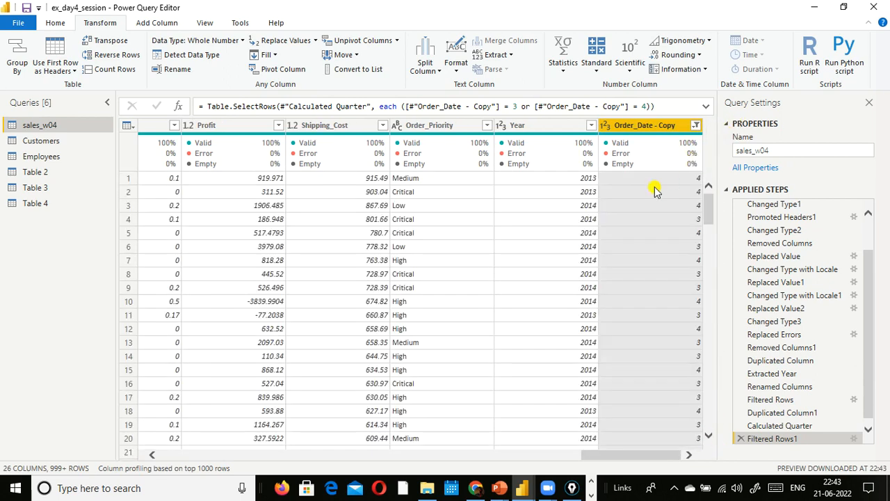
- Rename the Order_Date - Copy column as Quarter
double_click(652, 125)
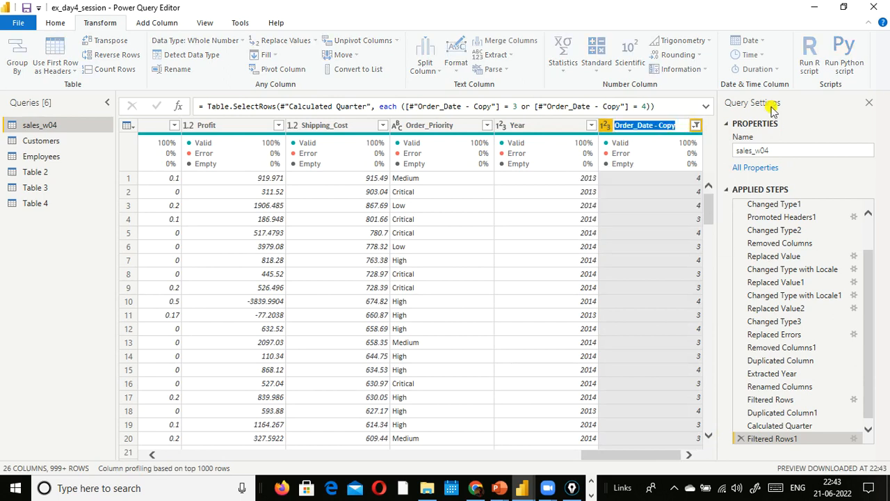
text(O)
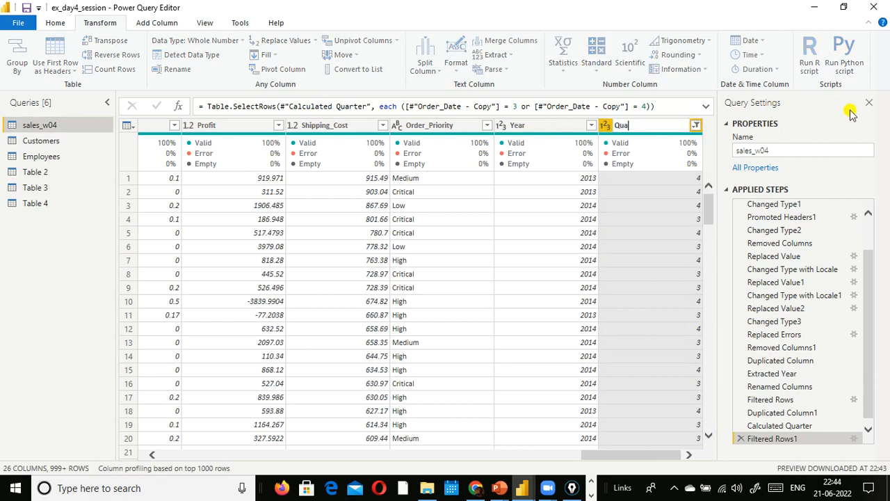
text(uarter)
key(Return)
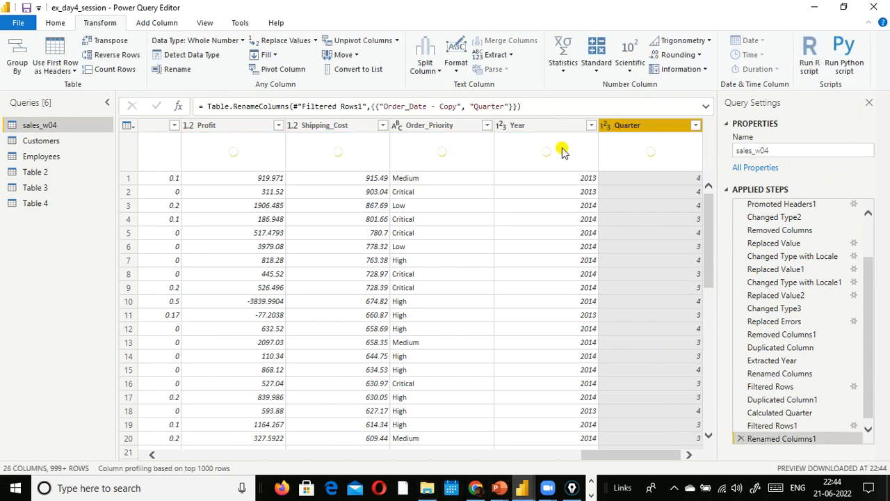
click(695, 125)
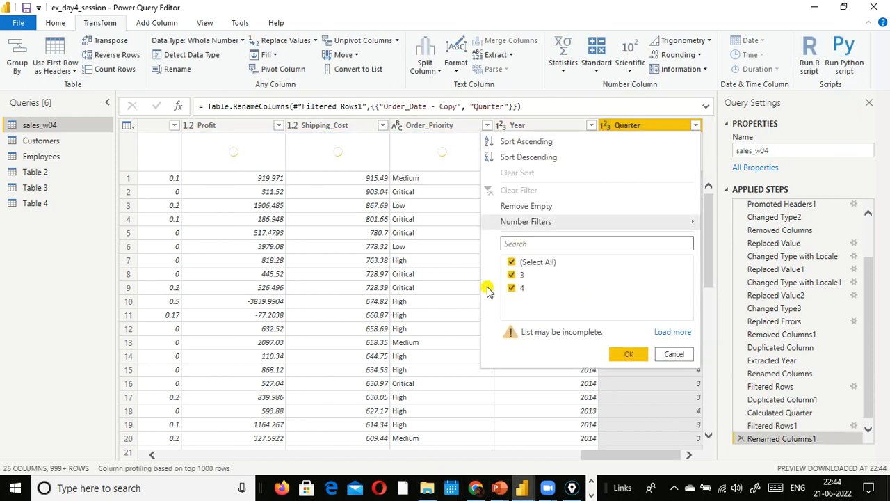
click(512, 264)
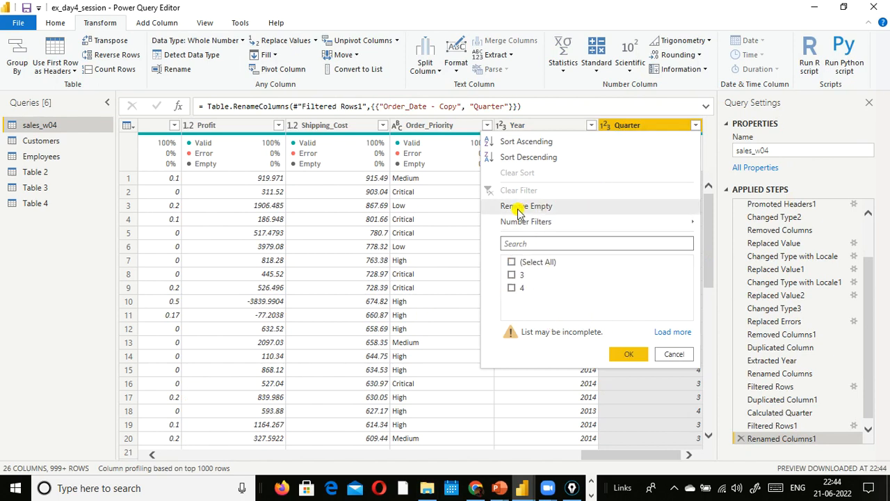
click(674, 354)
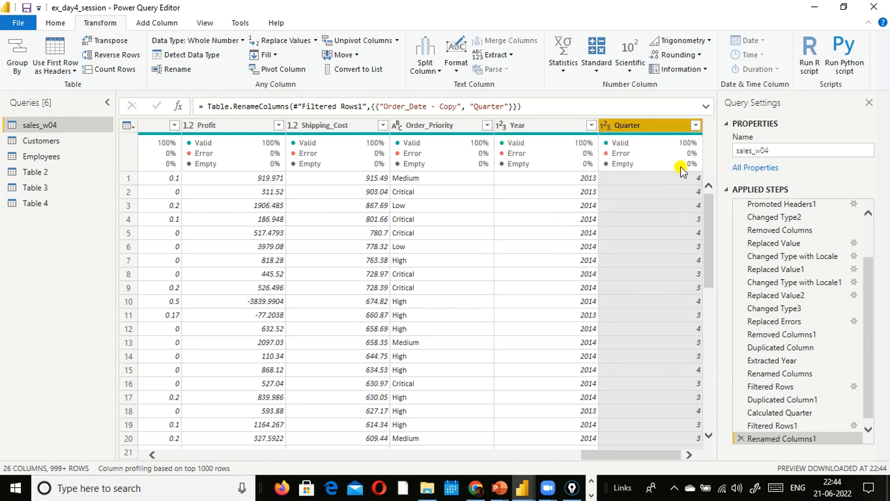
- Try reselecting all values in the Quarter column's filter with the full value list loaded, and remove the added filter step
click(696, 126)
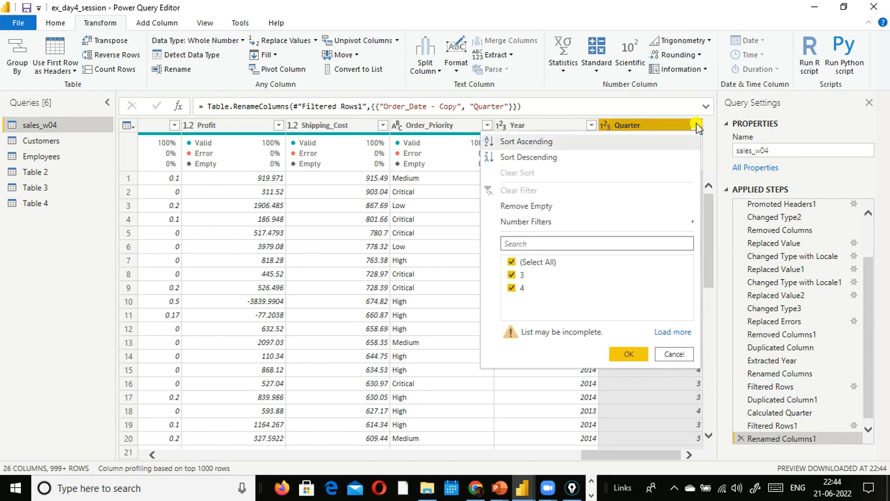
click(671, 332)
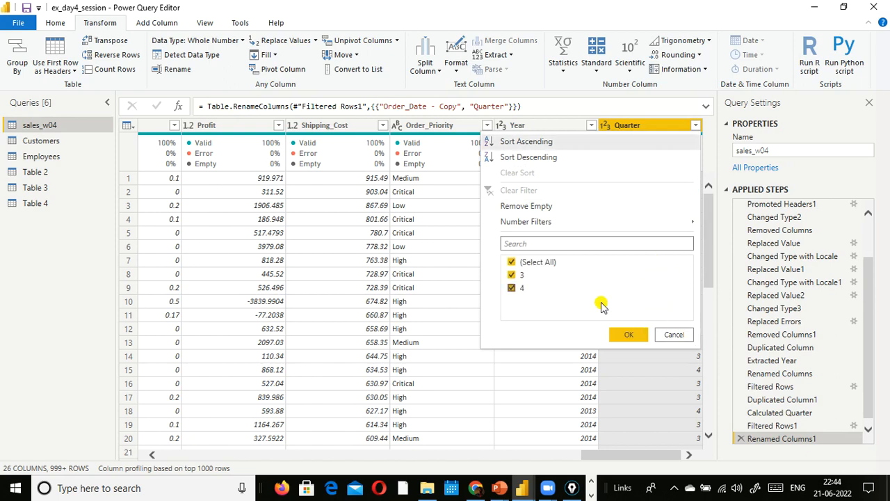
click(511, 288)
click(512, 275)
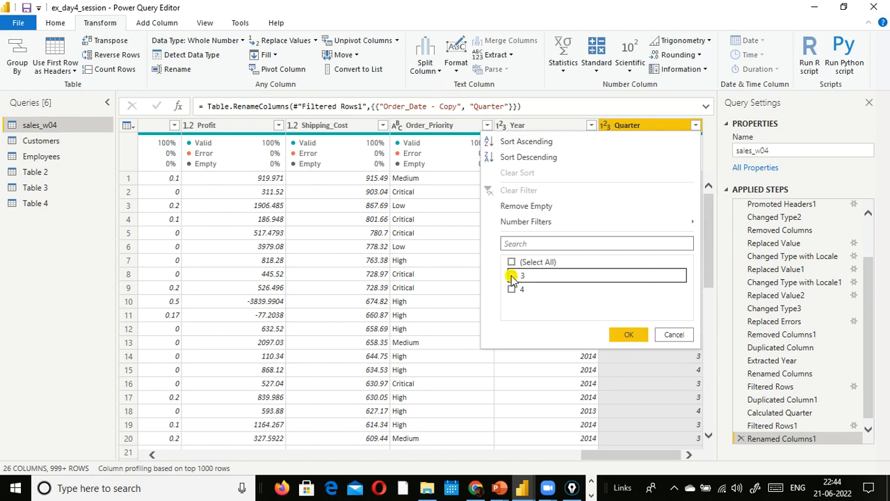
click(530, 263)
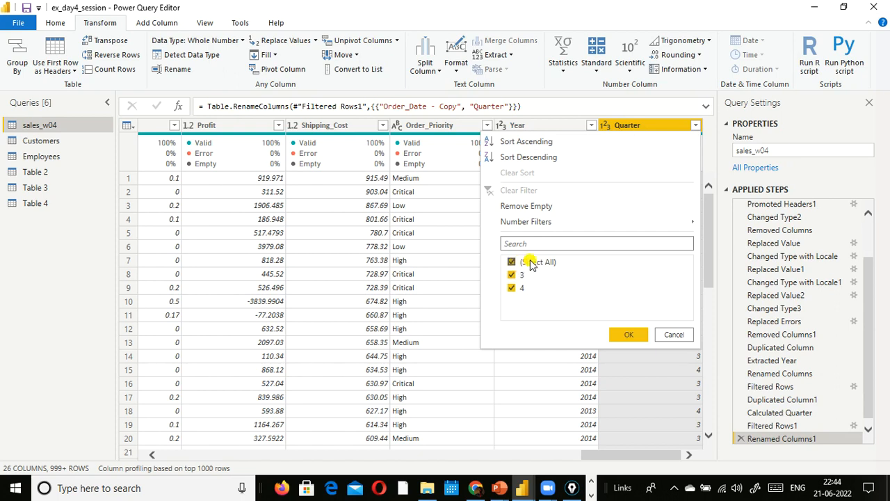
click(628, 334)
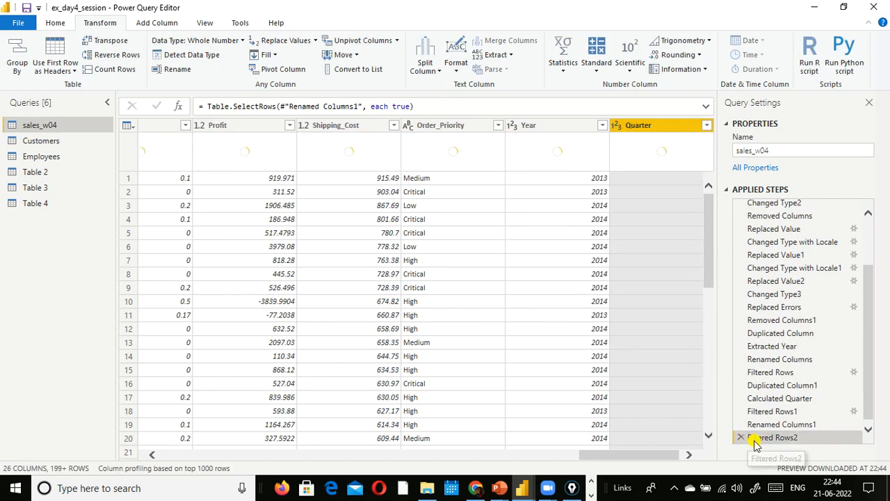
click(711, 422)
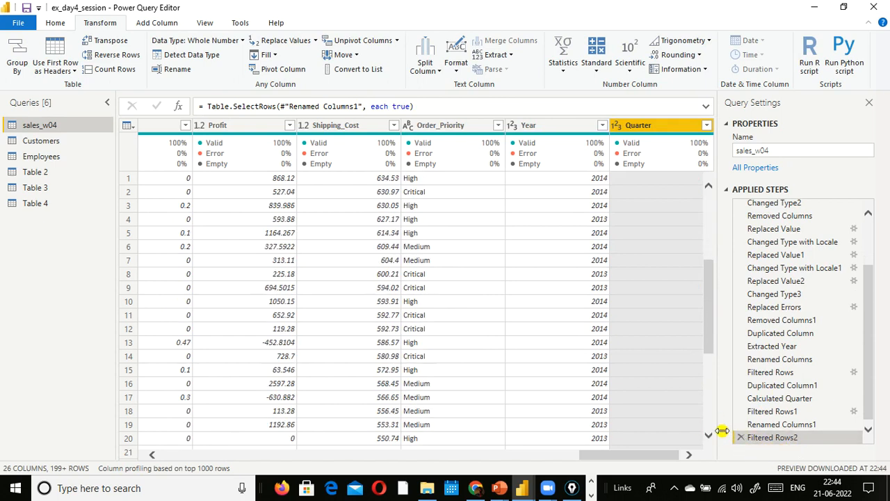
click(739, 438)
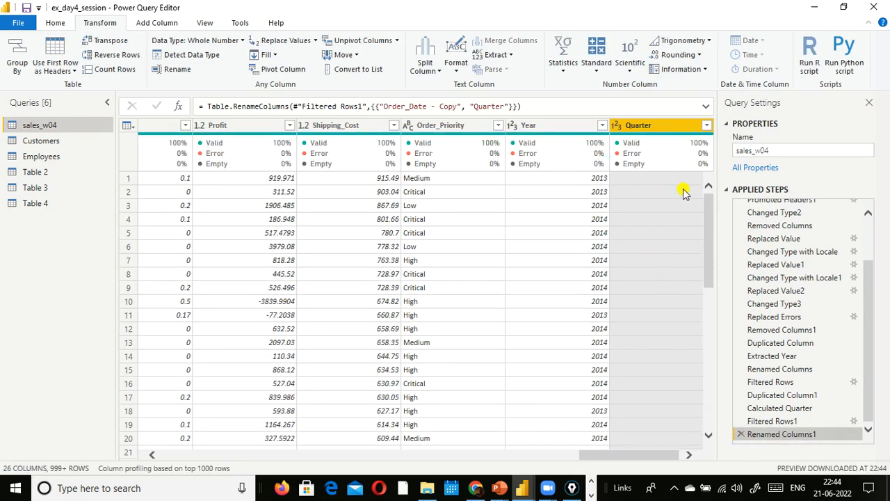
drag(655, 455, 680, 448)
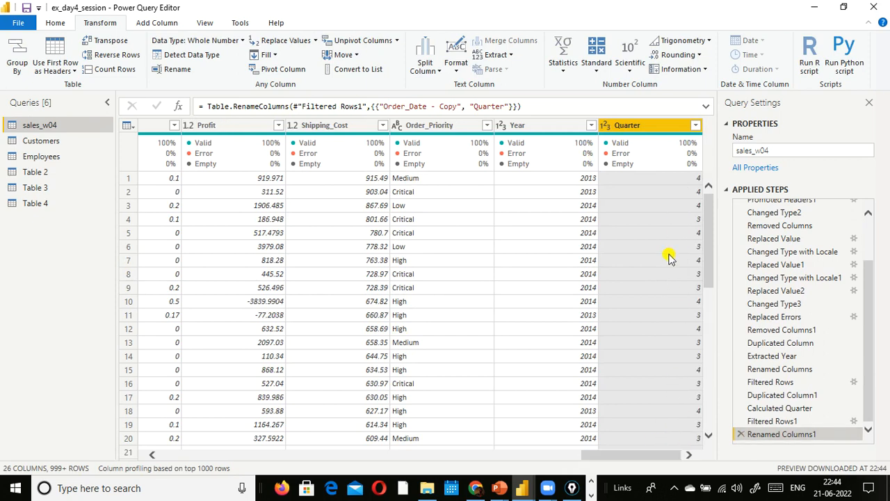
click(695, 125)
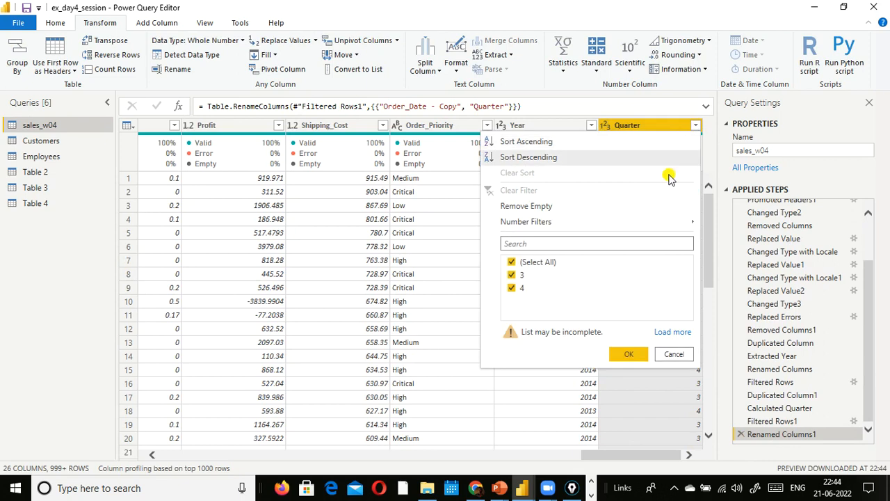
click(673, 354)
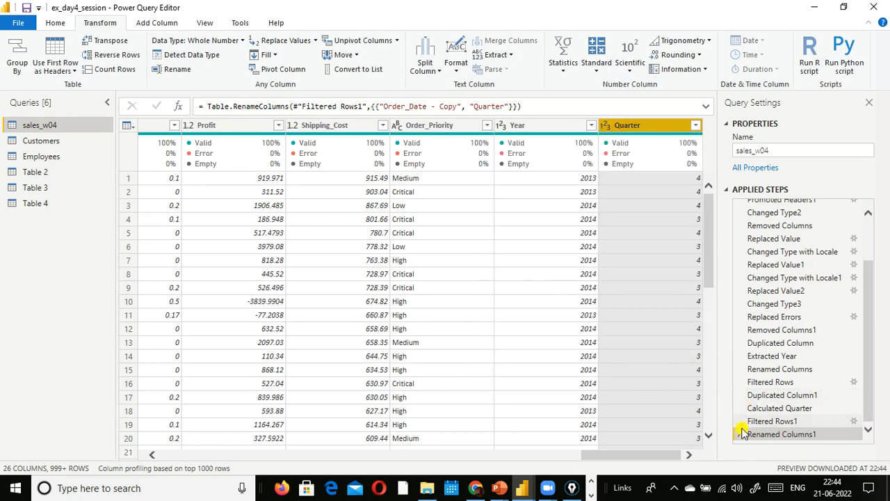
- Remove the applied rename and quarter filter steps, and rename the unfiltered Order_Date - Copy column as Quarter
click(739, 433)
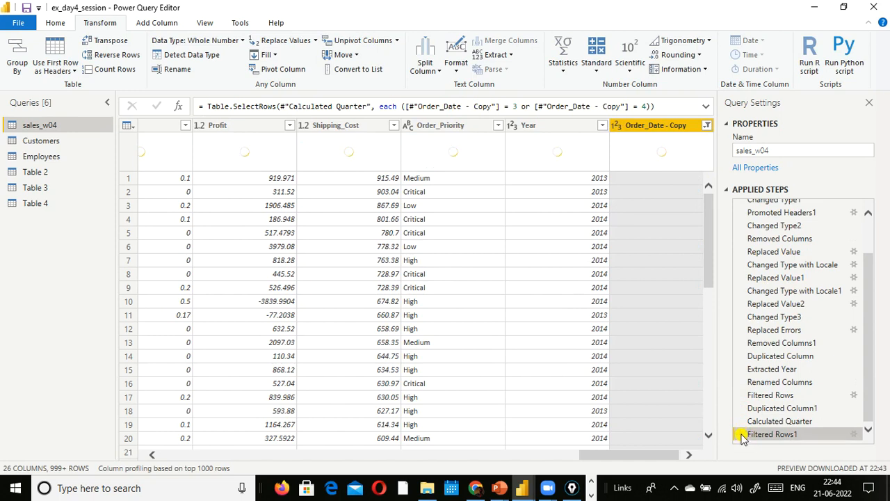
click(740, 435)
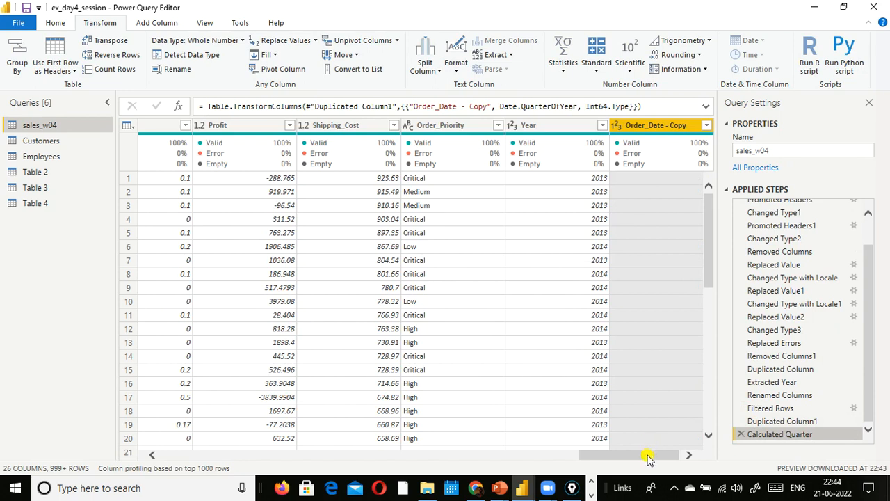
drag(647, 457, 705, 454)
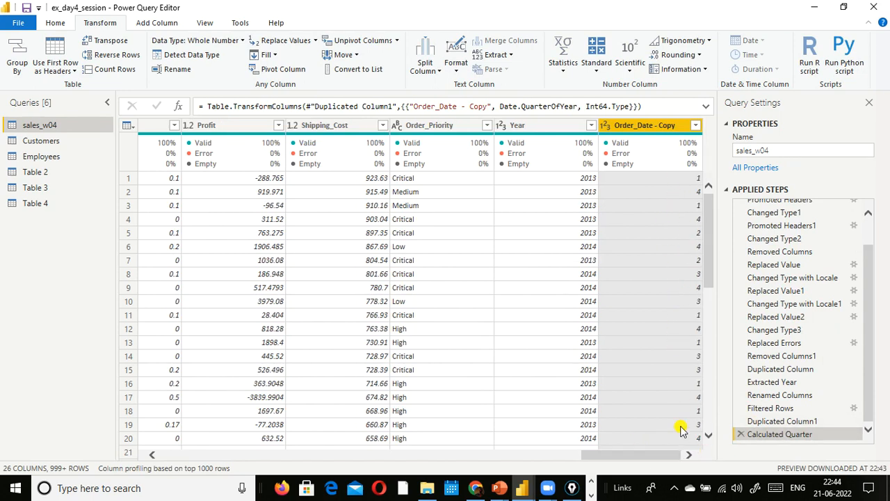
double_click(653, 129)
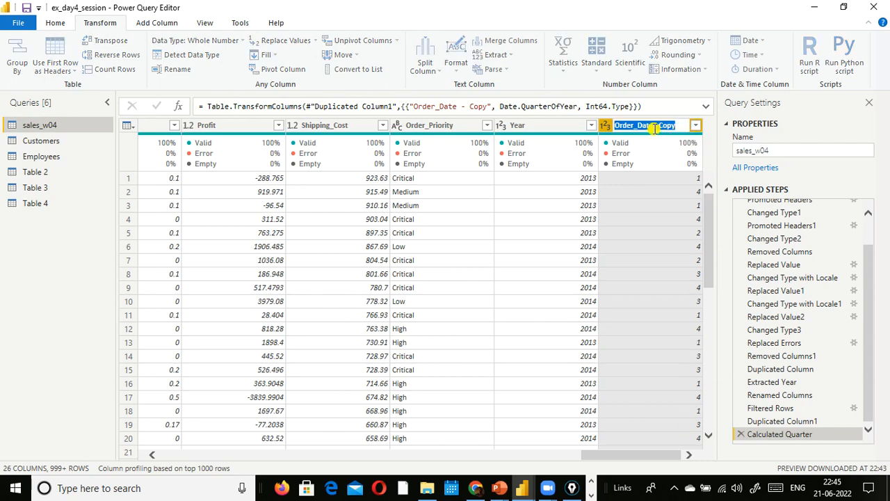
text(O)
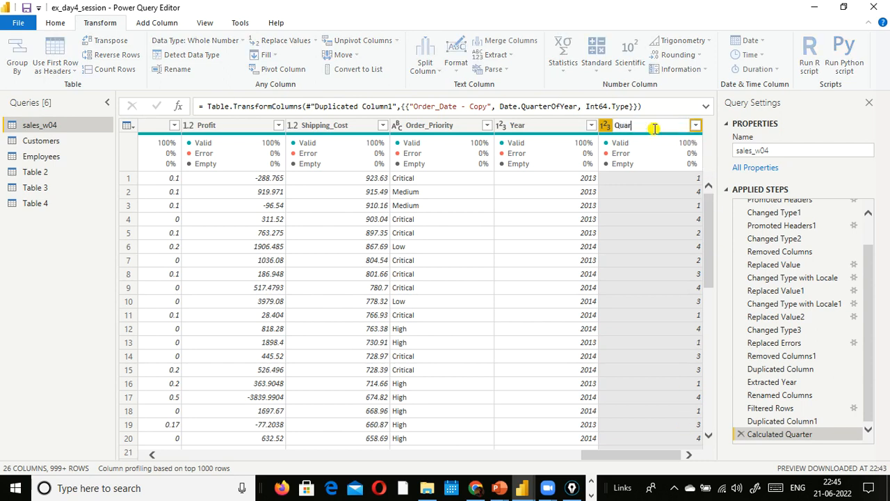
key(Return)
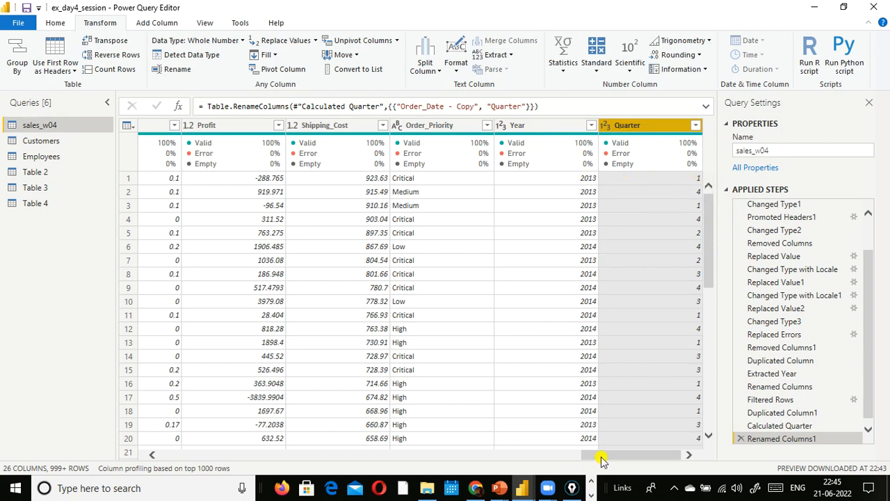
- Duplicate the original Order_Date column in the sales_w04 query
drag(599, 455, 238, 429)
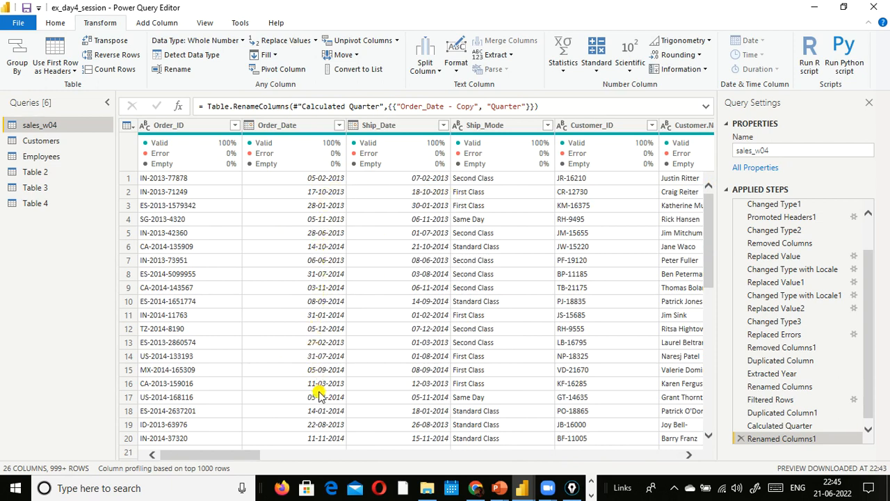
drag(223, 456, 768, 478)
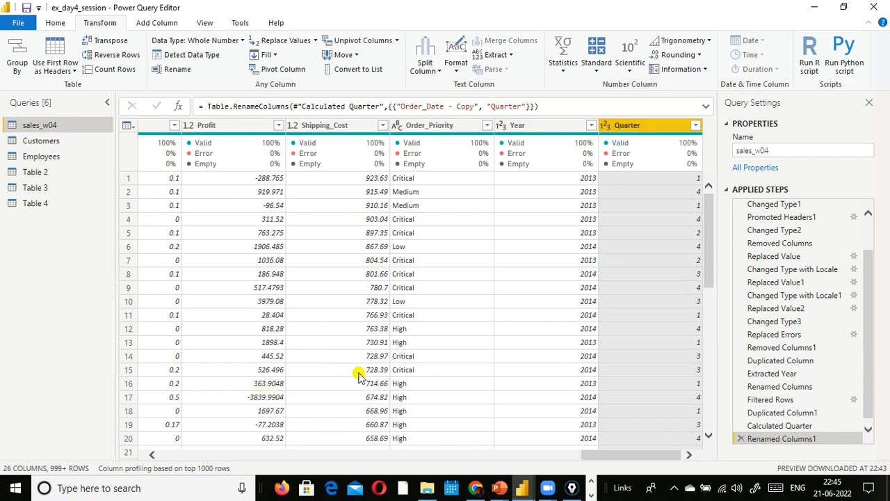
drag(602, 455, 105, 443)
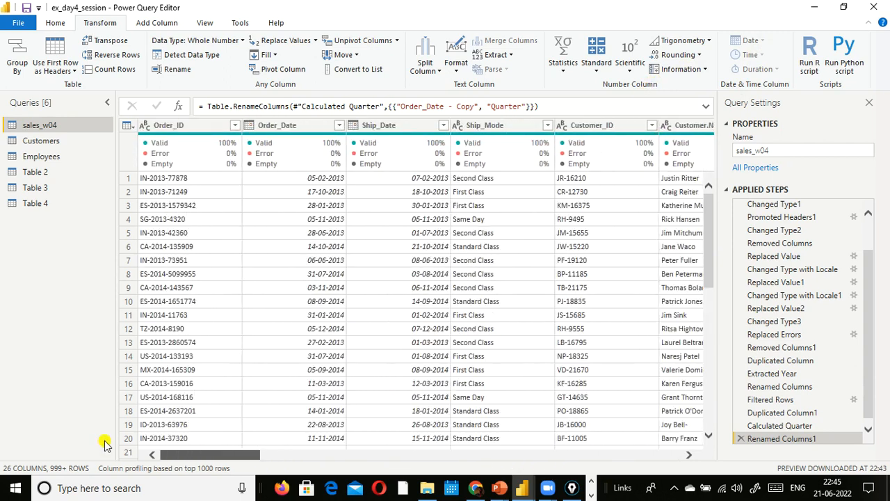
click(293, 126)
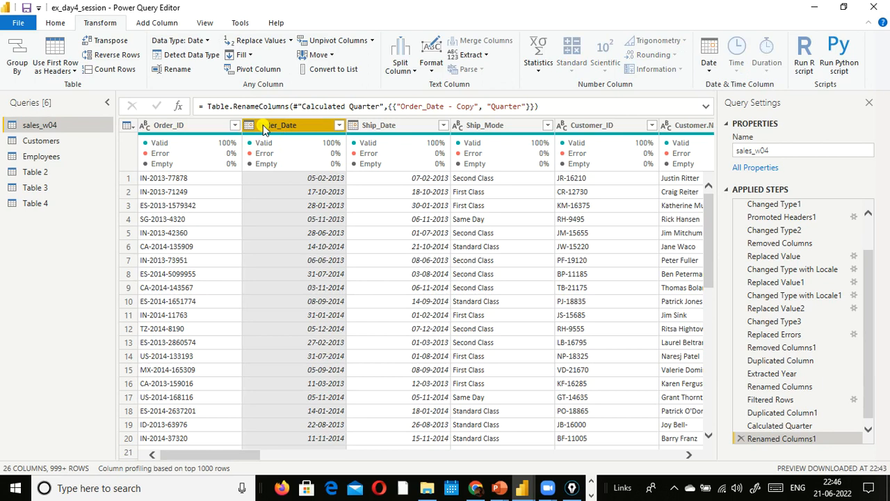
right_click(292, 124)
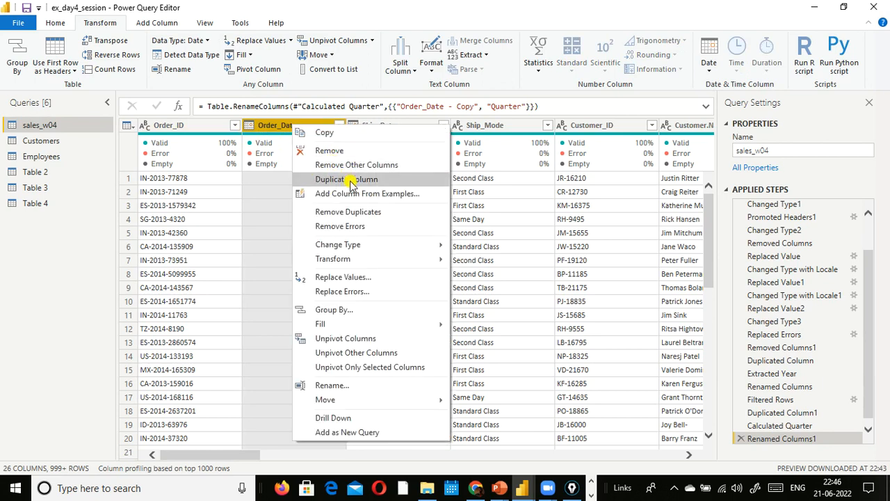
click(351, 181)
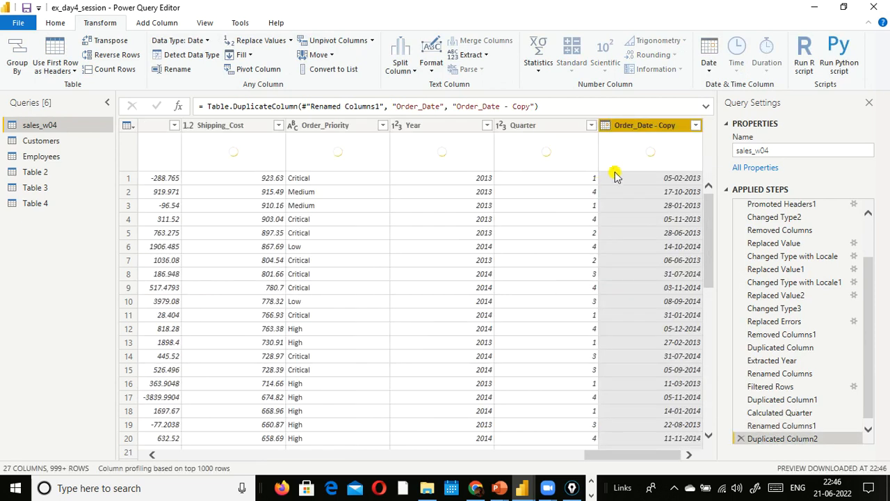
- Try extracting the day number from the Order_Date - Copy column, and remove that applied step
double_click(650, 125)
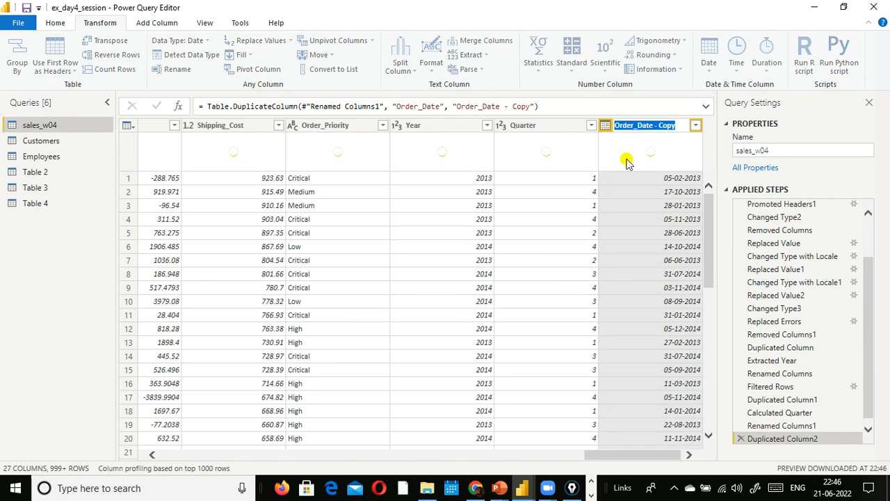
click(642, 123)
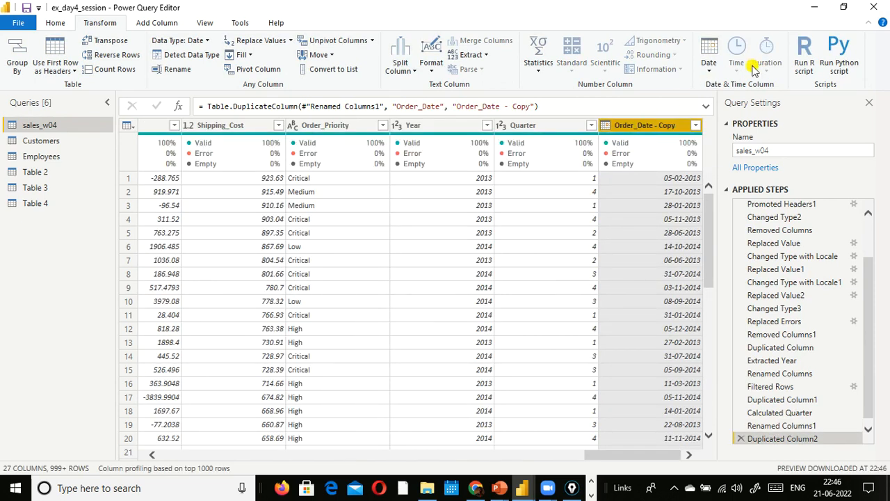
click(710, 70)
mouse_move(744, 191)
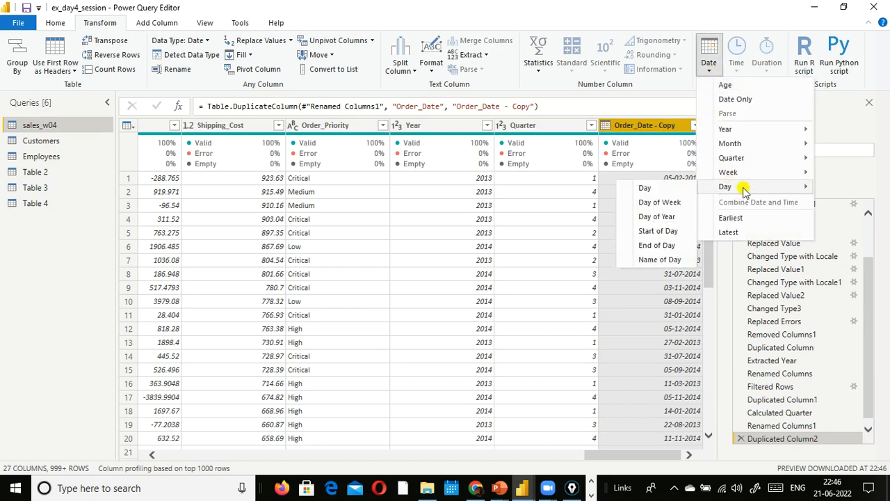
click(645, 188)
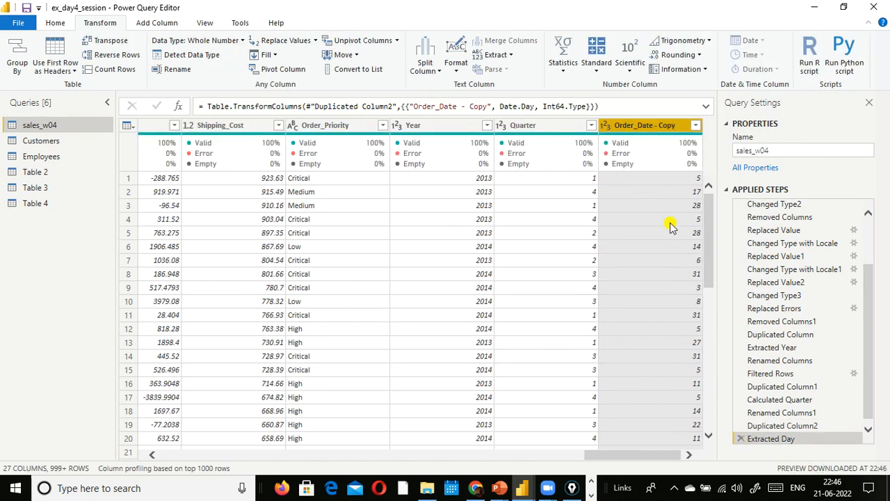
click(740, 439)
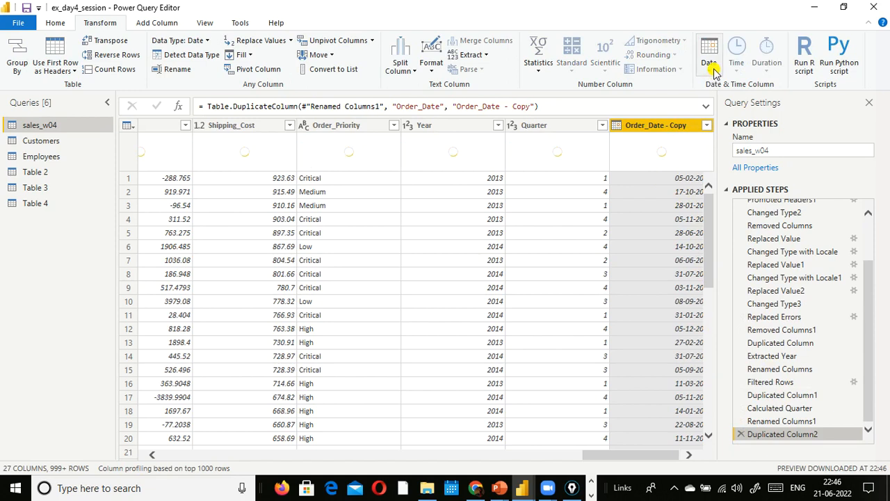
- Transform the dates in the Order_Date - Copy column into the name of the day
click(712, 72)
mouse_move(764, 191)
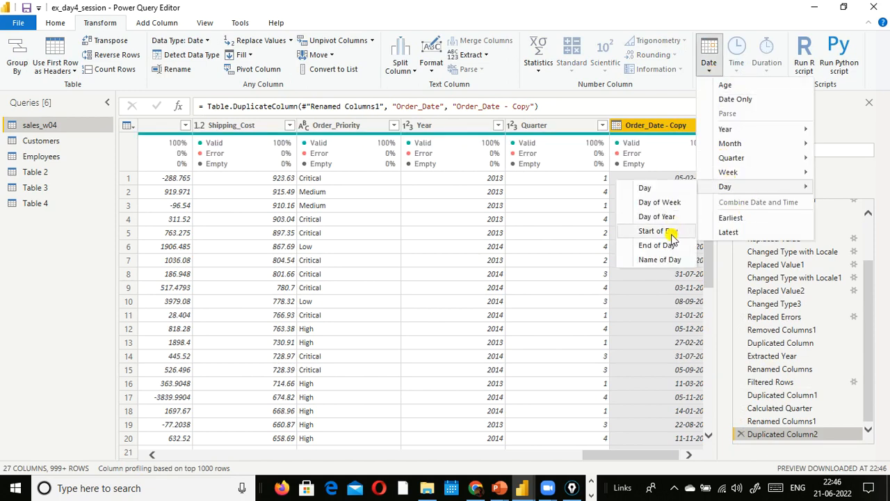
click(654, 261)
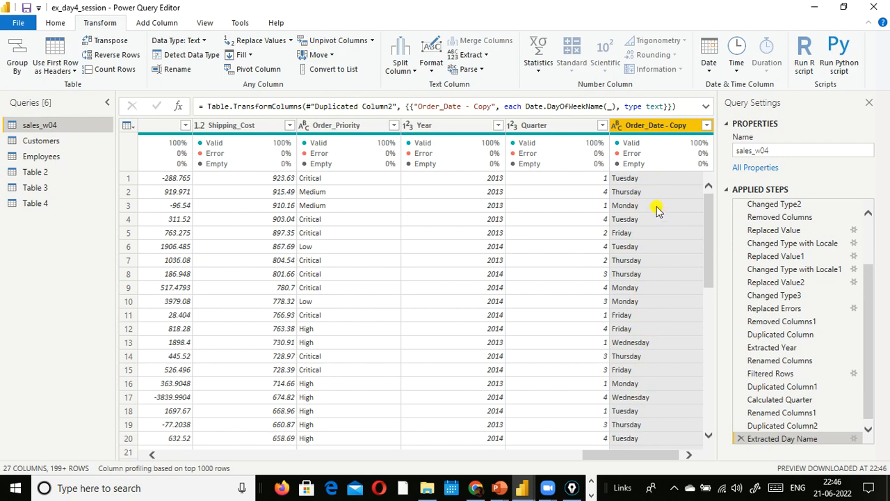
- Filter the Order_Date - Copy column to keep only Saturday and Sunday
click(708, 126)
click(513, 288)
click(512, 261)
click(512, 262)
click(512, 301)
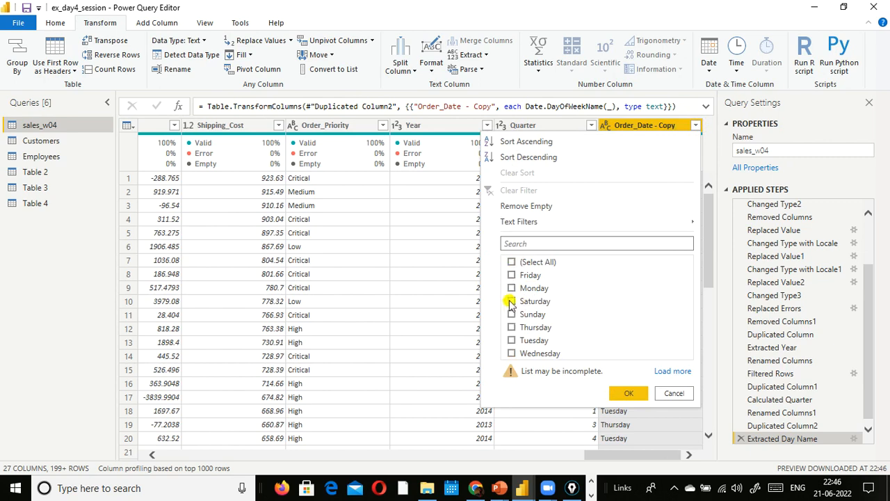
click(511, 315)
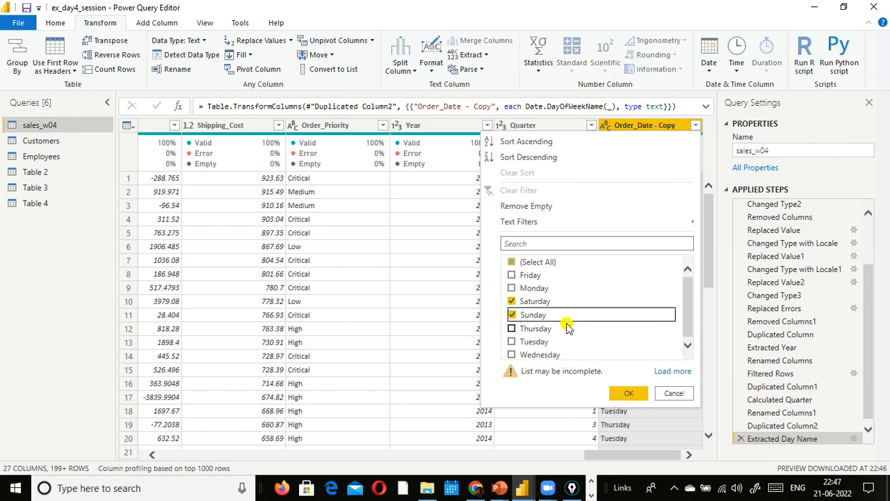
click(625, 392)
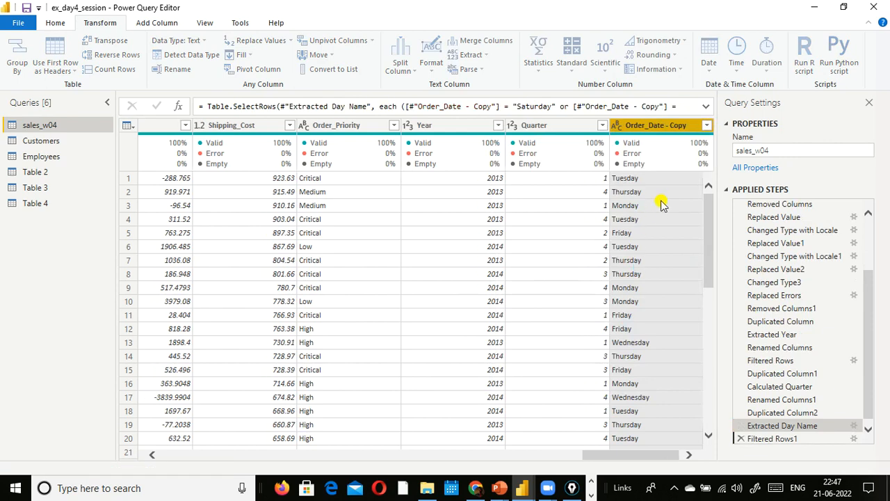
- Rename the Order_Date - Copy column holding the day names as Day
double_click(662, 126)
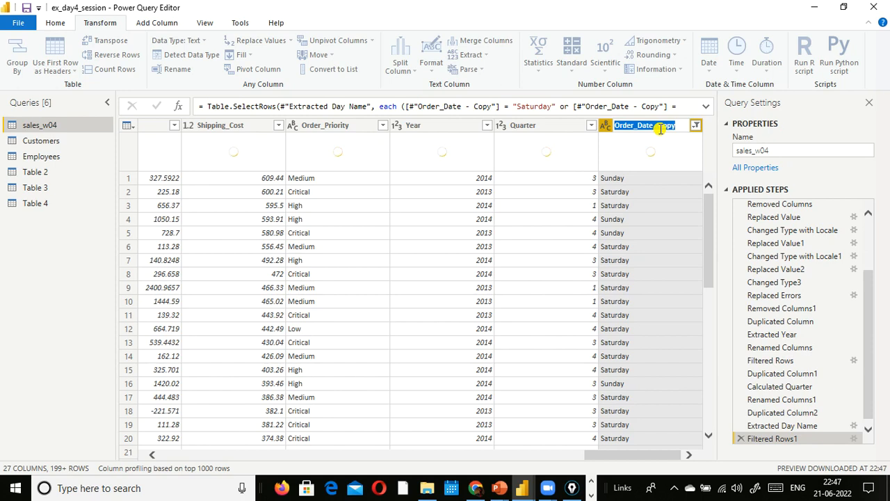
text(Nam)
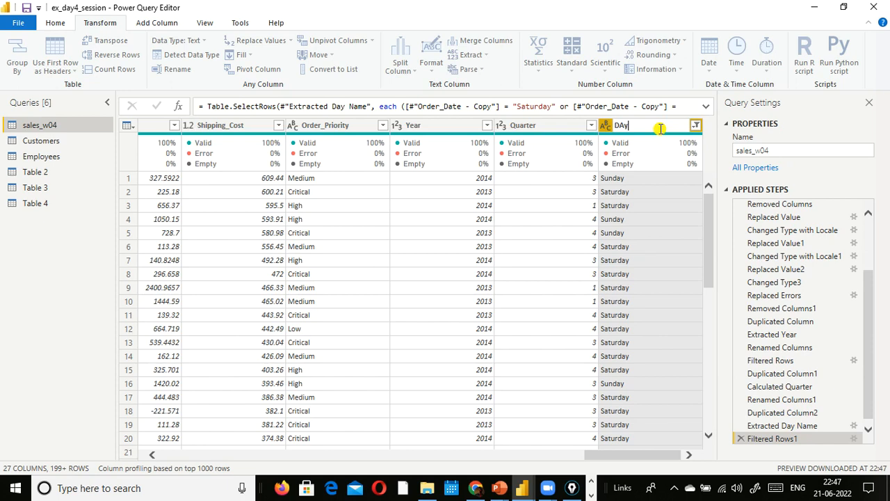
text(y)
key(Return)
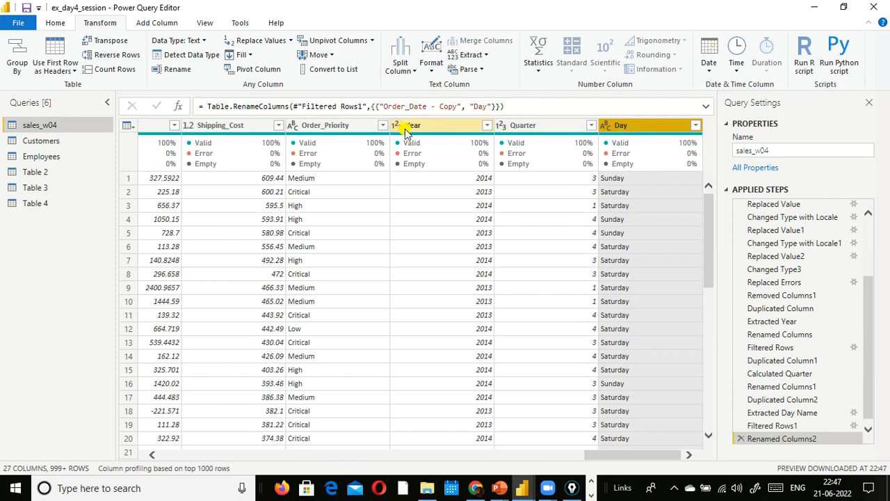
- Switch to Zoom to bring up the meeting controls and check the participants, and minimize the Zoom Cloud Meetings window
mouse_move(647, 151)
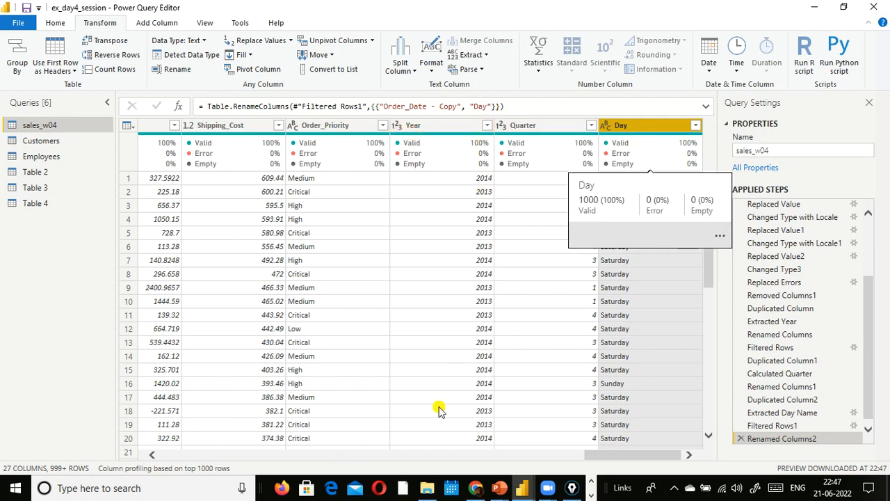
click(589, 493)
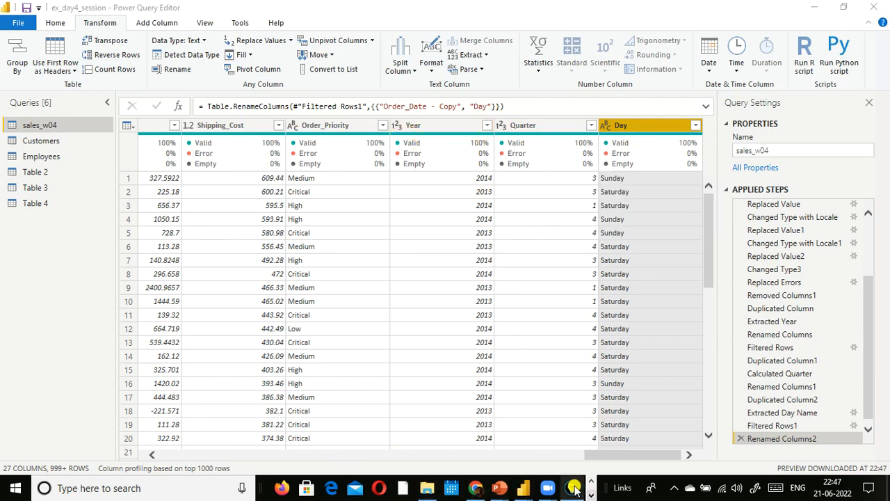
mouse_move(552, 486)
click(493, 427)
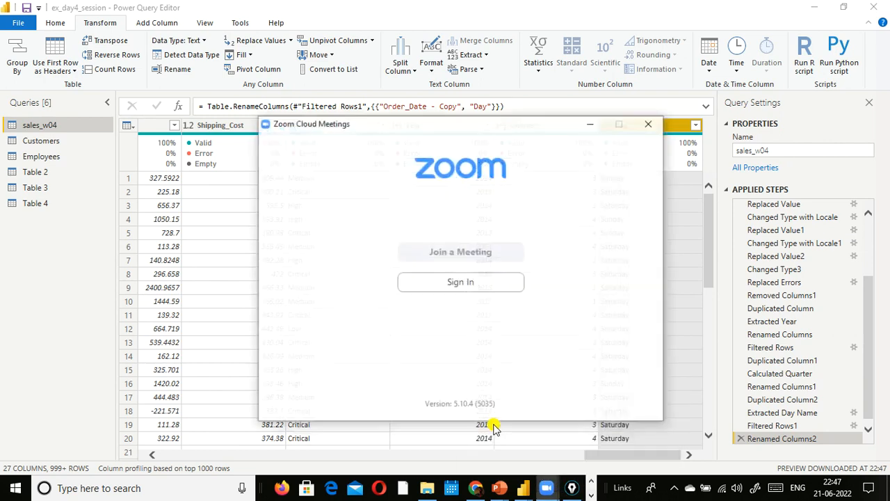
mouse_move(546, 490)
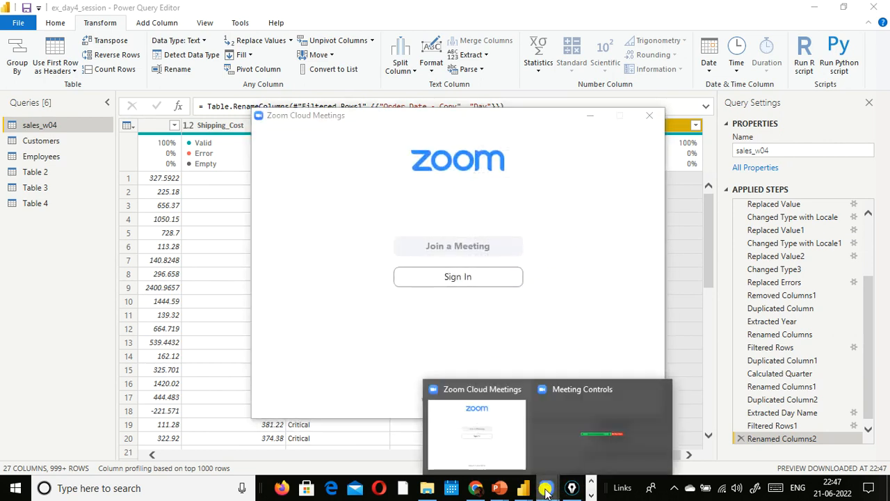
click(600, 451)
mouse_move(570, 21)
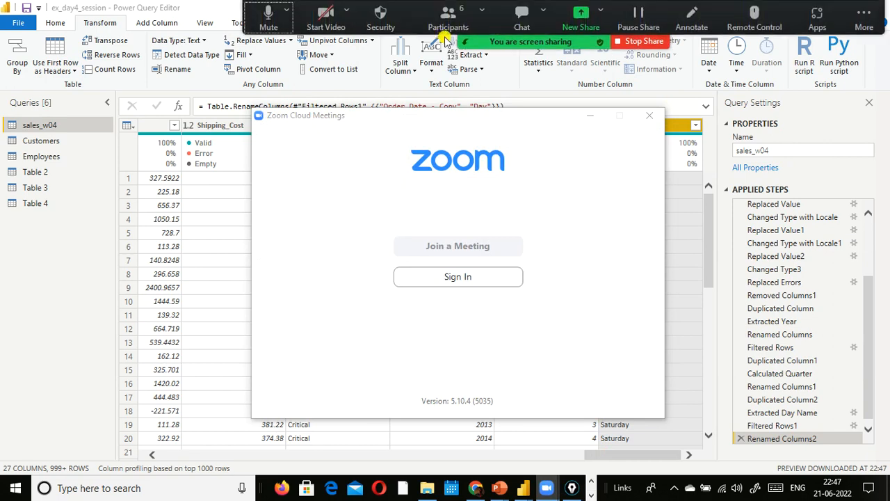
click(445, 34)
click(556, 129)
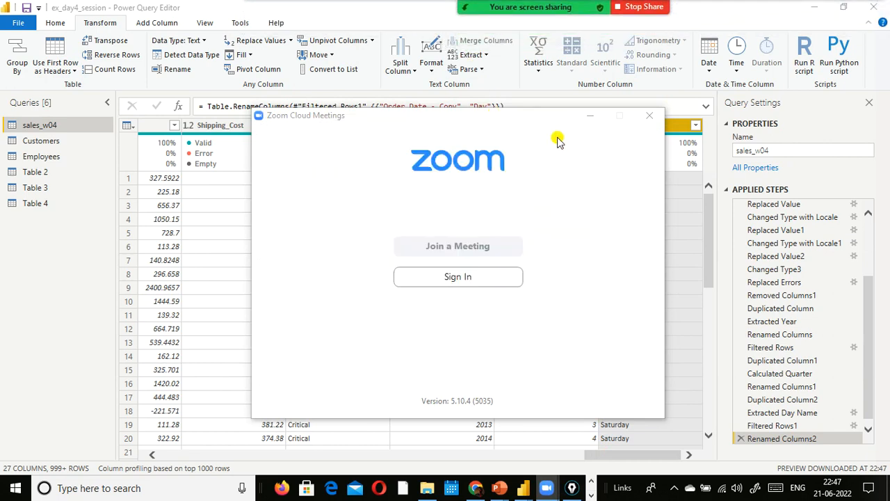
click(590, 115)
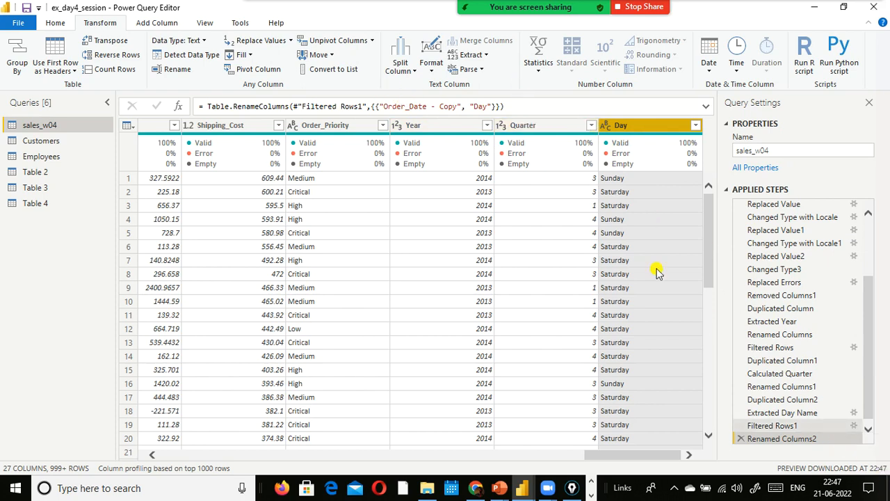
- Display the on-screen pen annotation toolbar over the Power Query Editor
click(581, 487)
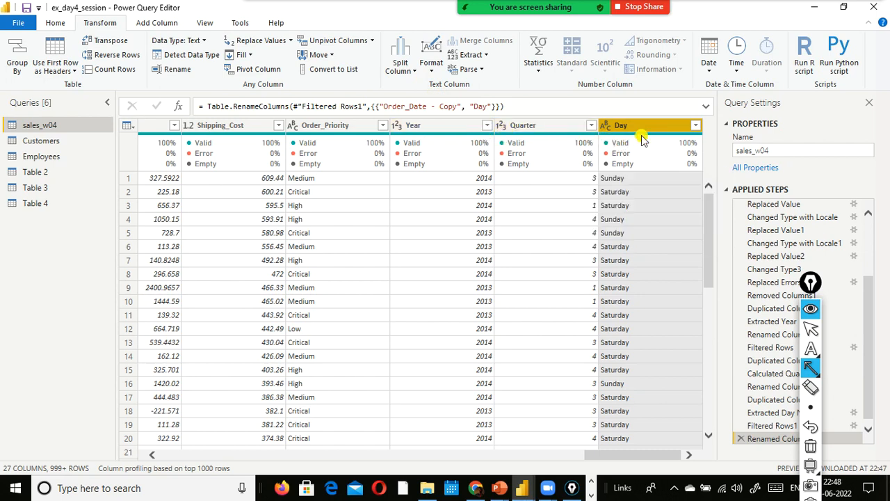
mouse_move(643, 140)
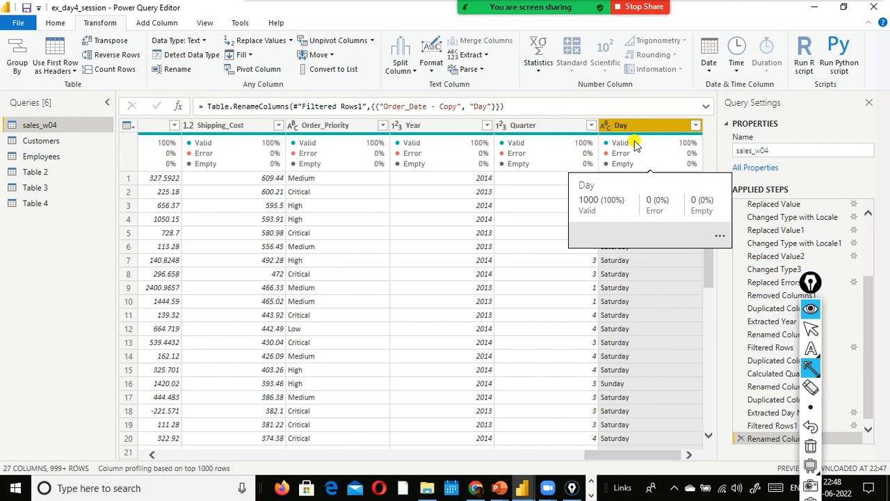
- Switch to the PowerPoint slide show to review the Common Data Transformations slide, and return to the Power Query Editor
key(alt+Tab)
key(alt+Tab)
key(alt+Tab)
key(alt+Tab)
key(alt+Tab)
key(alt+Tab)
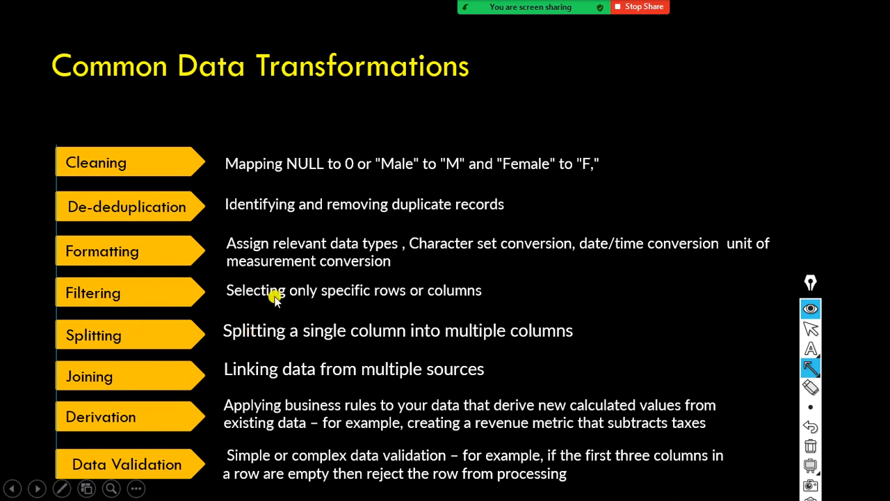
key(alt+Tab)
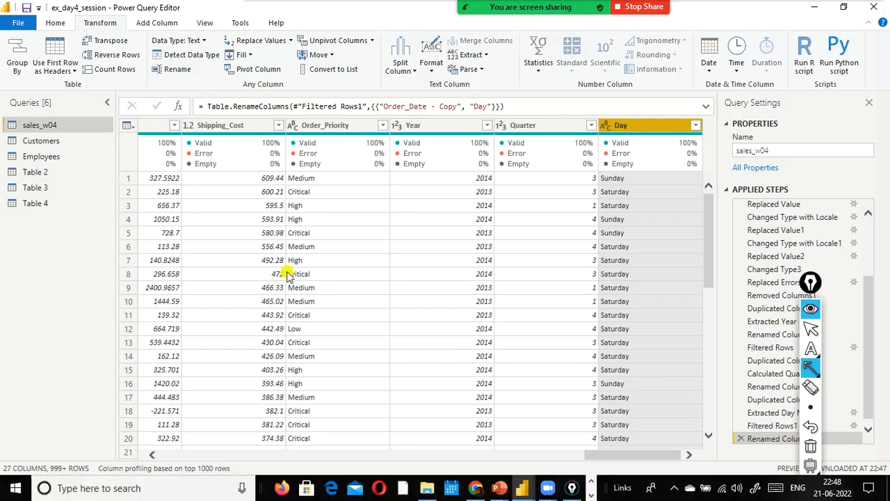
- Check the date and time in the Windows calendar, and close it
click(841, 487)
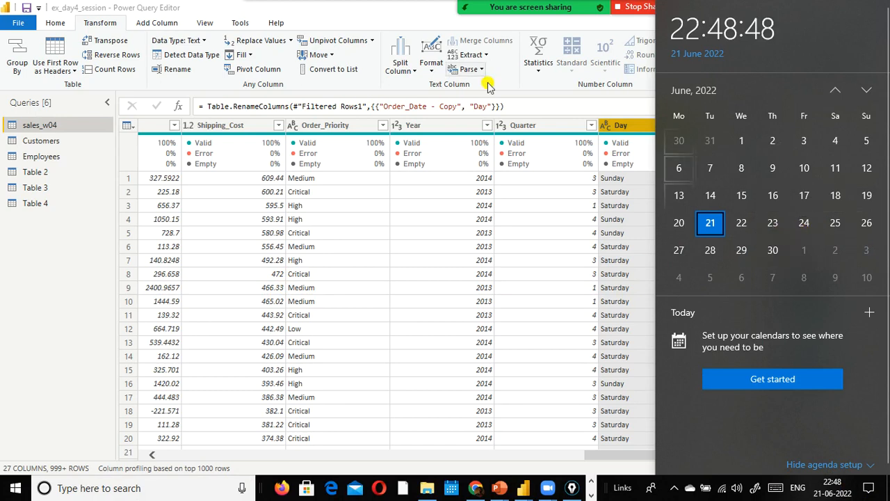
click(402, 15)
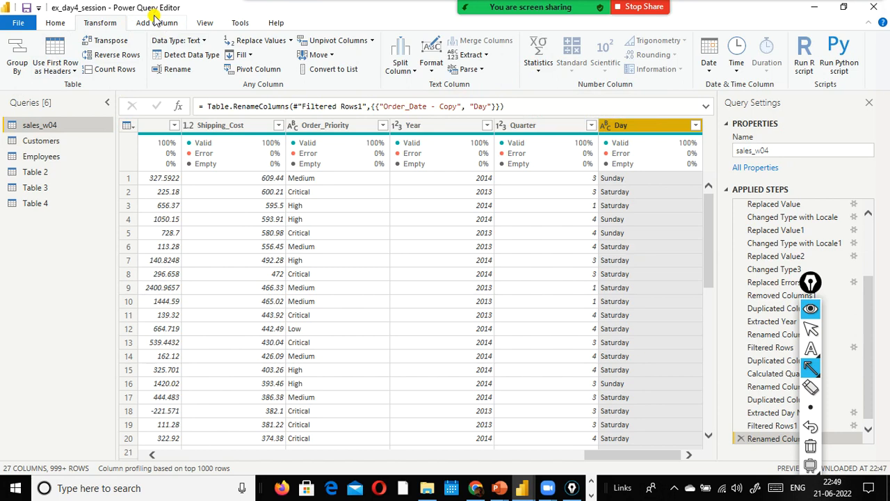
mouse_move(638, 8)
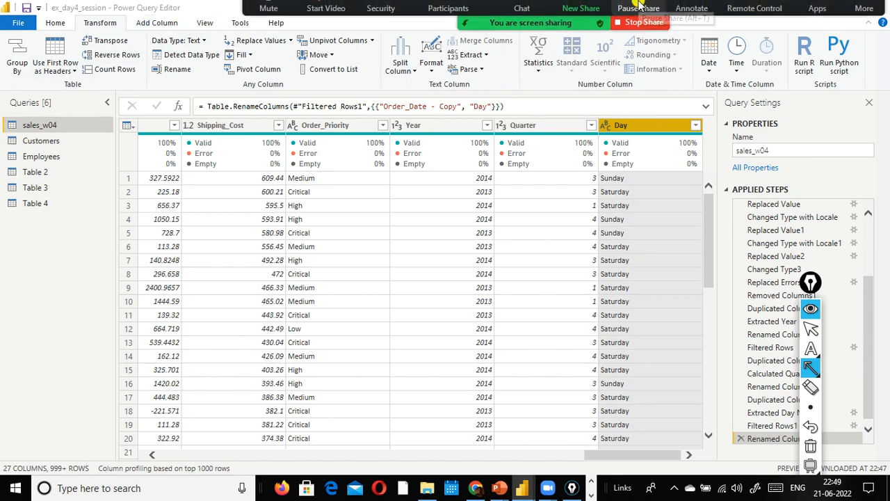